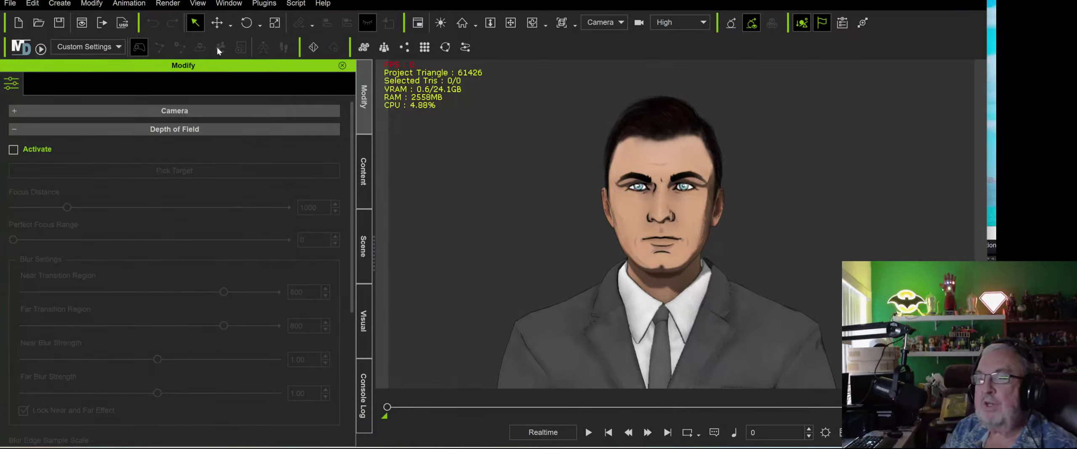
# Open Motion LIVE, activate the LIVE FACE_iPhone gear and assign it to the face of CC_Standard.
pyautogui.click(264, 3)
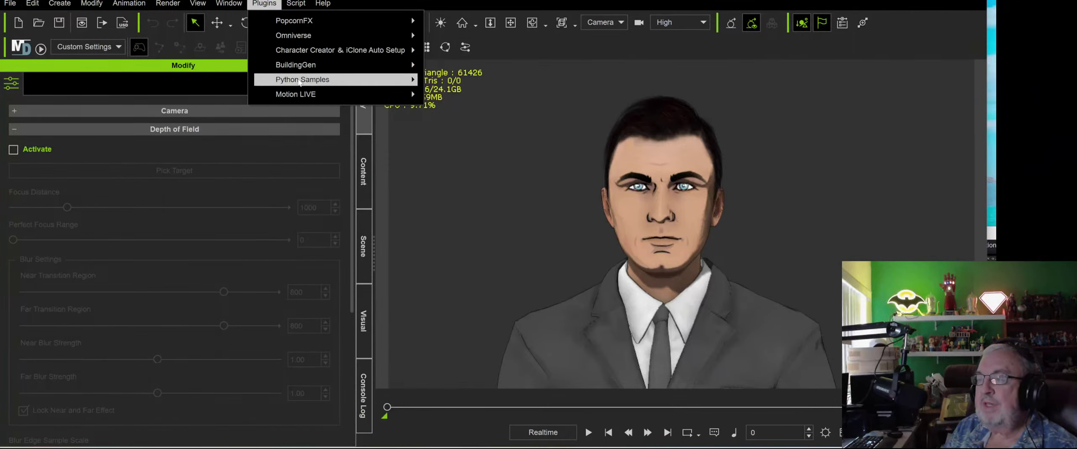
pyautogui.moveTo(299, 94)
pyautogui.click(469, 95)
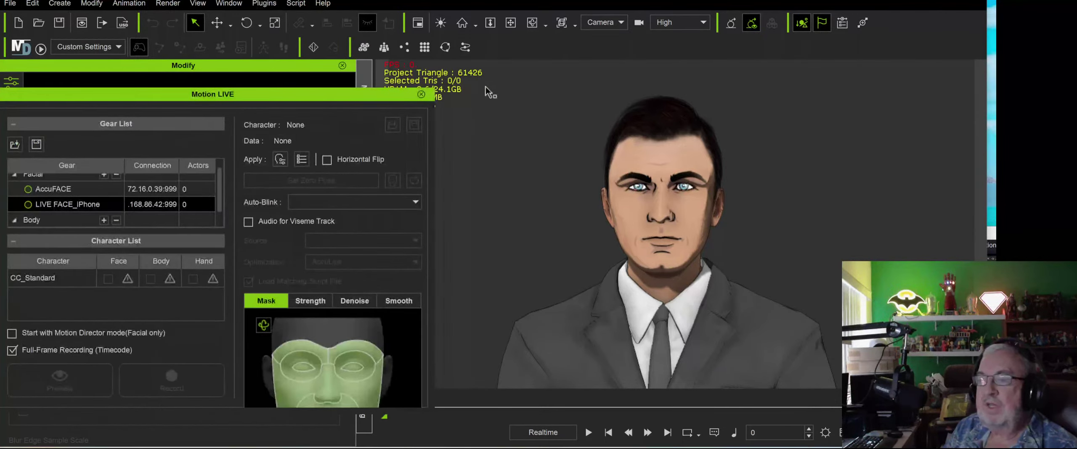
pyautogui.click(28, 204)
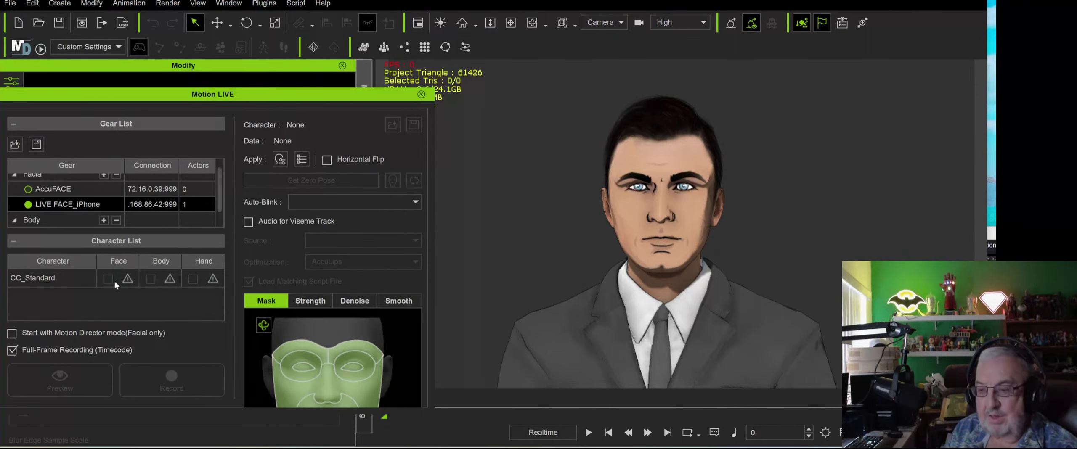
pyautogui.click(125, 278)
pyautogui.click(133, 303)
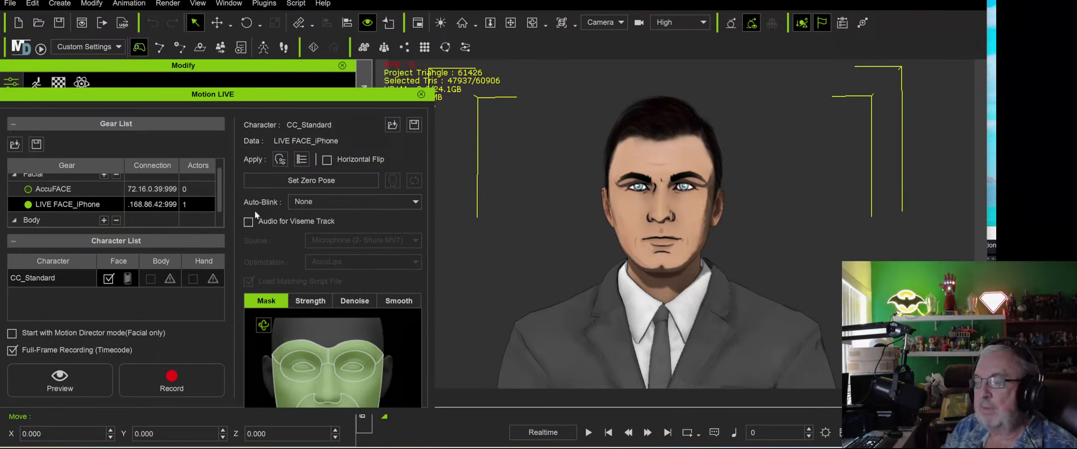
# Record a facial performance for CC_Standard with audio for the viseme track enabled and the zero pose set.
pyautogui.click(248, 221)
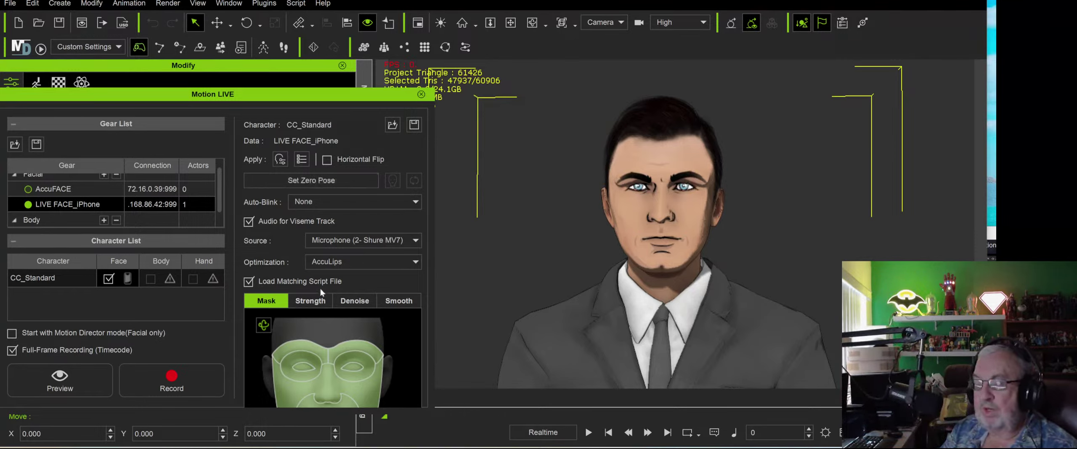
pyautogui.click(335, 182)
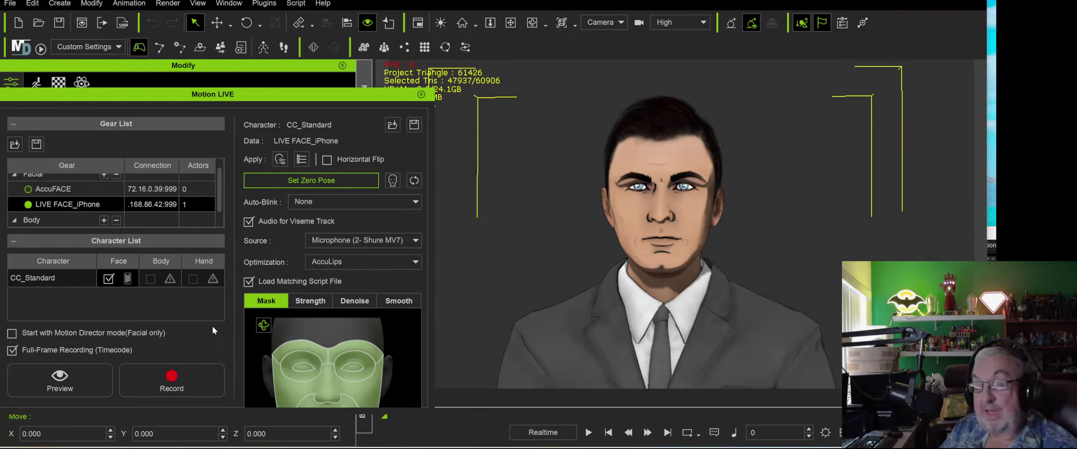
pyautogui.click(155, 387)
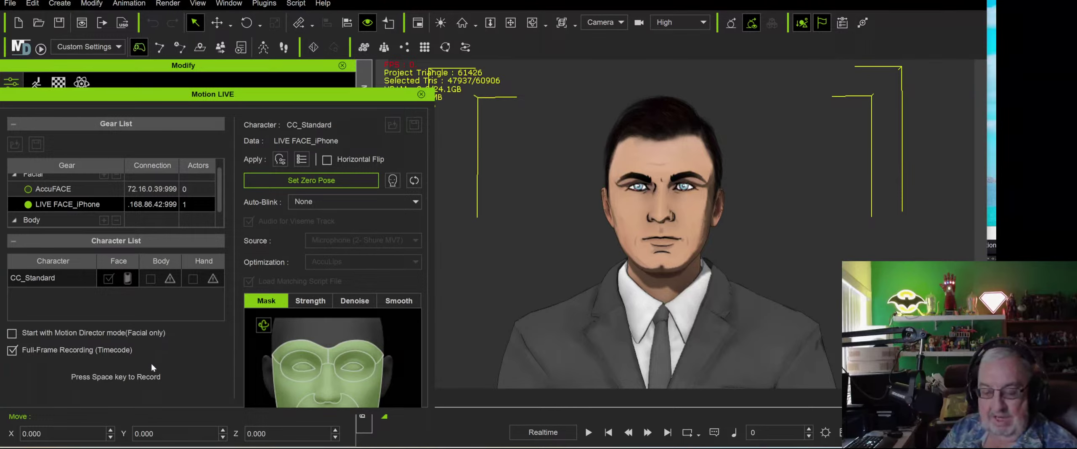
pyautogui.press('space')
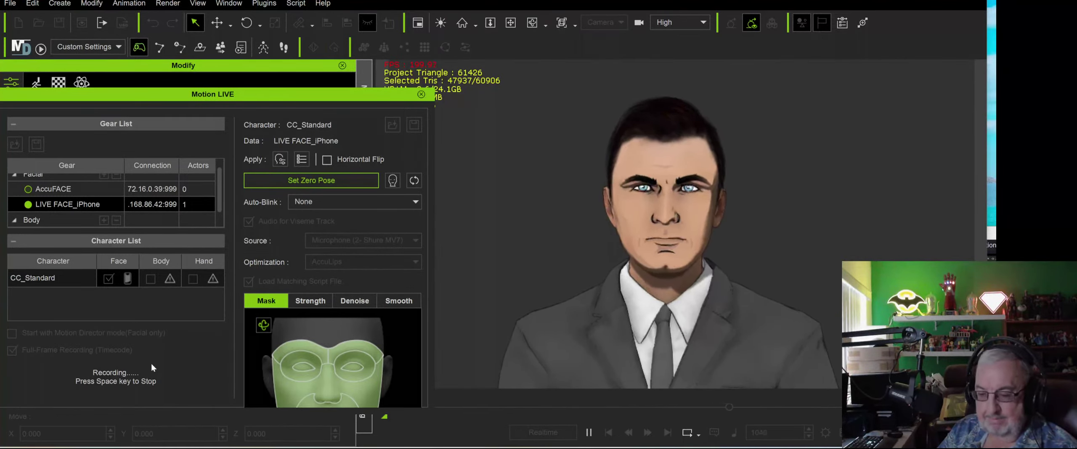
pyautogui.press('space')
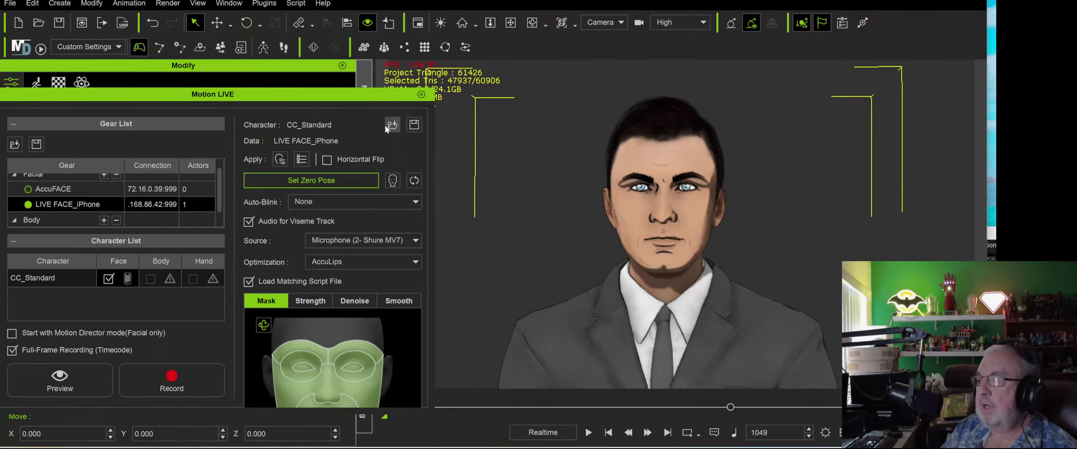
# Close Motion LIVE and play back the recorded facial performance from the first frame, rewinding to the start when done.
pyautogui.moveTo(354, 96); pyautogui.dragTo(355, 30)
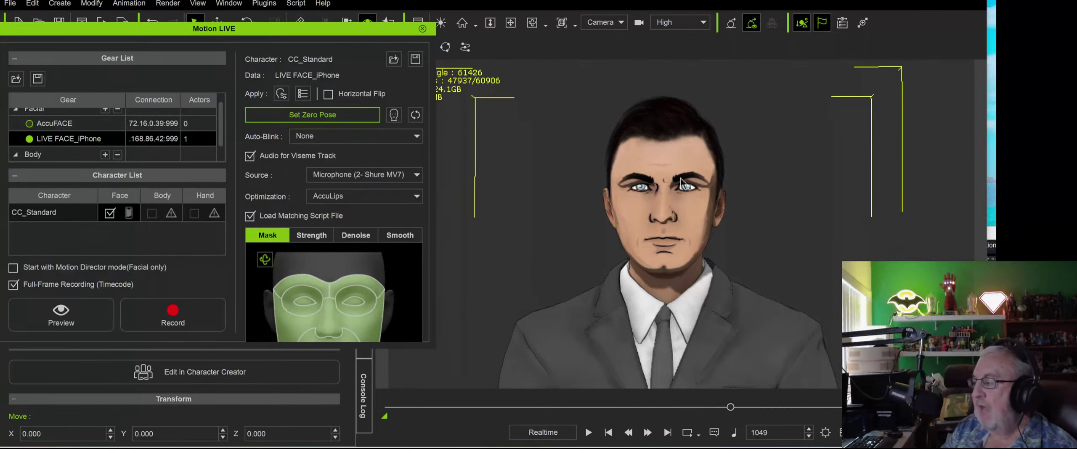
pyautogui.click(421, 29)
pyautogui.click(468, 260)
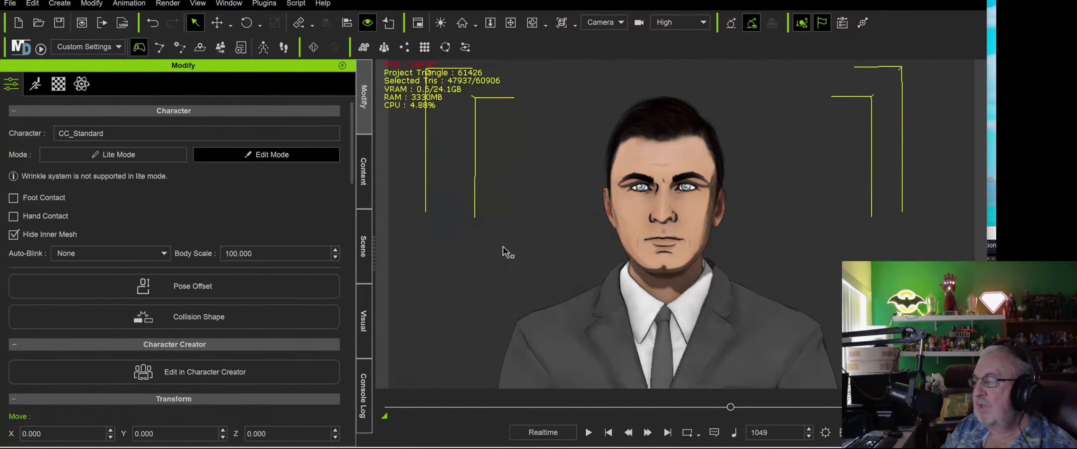
pyautogui.click(609, 433)
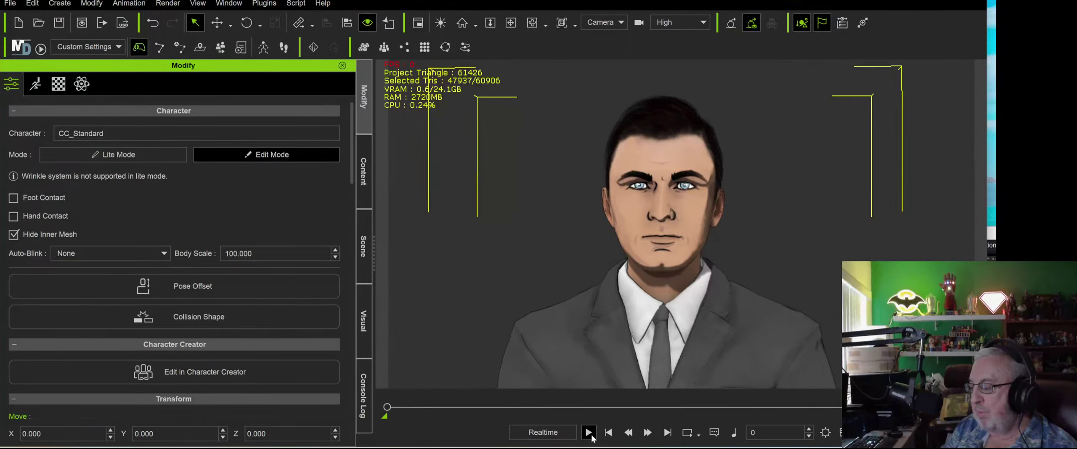
pyautogui.click(589, 432)
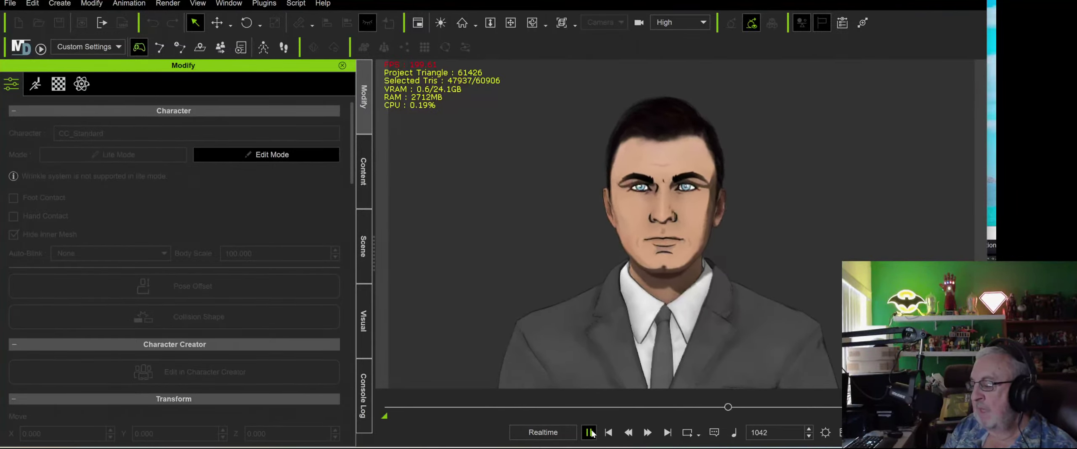
pyautogui.click(608, 433)
pyautogui.click(608, 432)
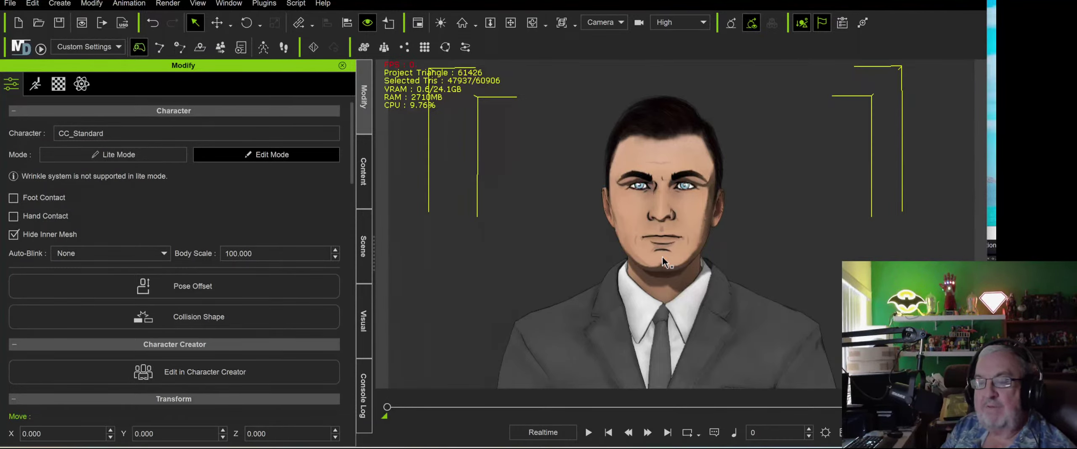
# Open the timeline and show the Viseme track for CC_Standard.
pyautogui.press('F3')
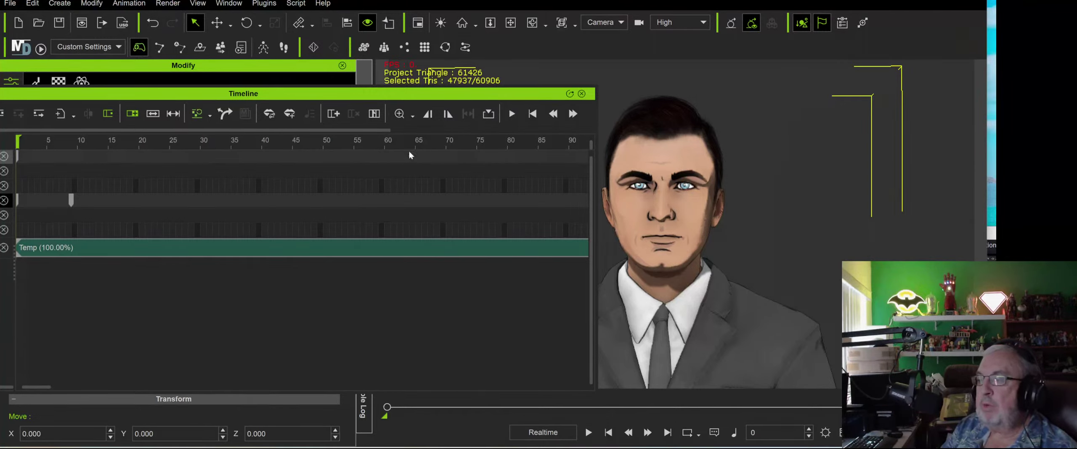
pyautogui.moveTo(391, 97); pyautogui.dragTo(501, 106)
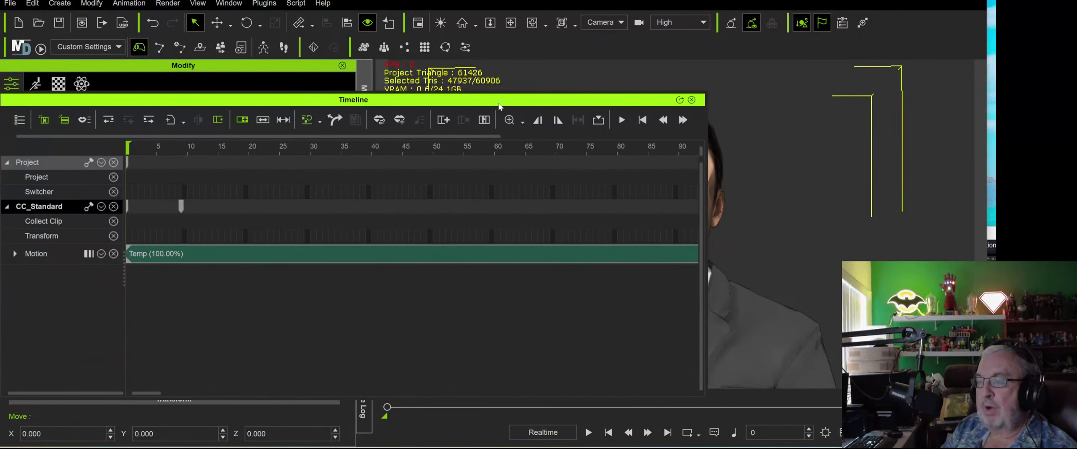
pyautogui.click(101, 206)
pyautogui.click(111, 276)
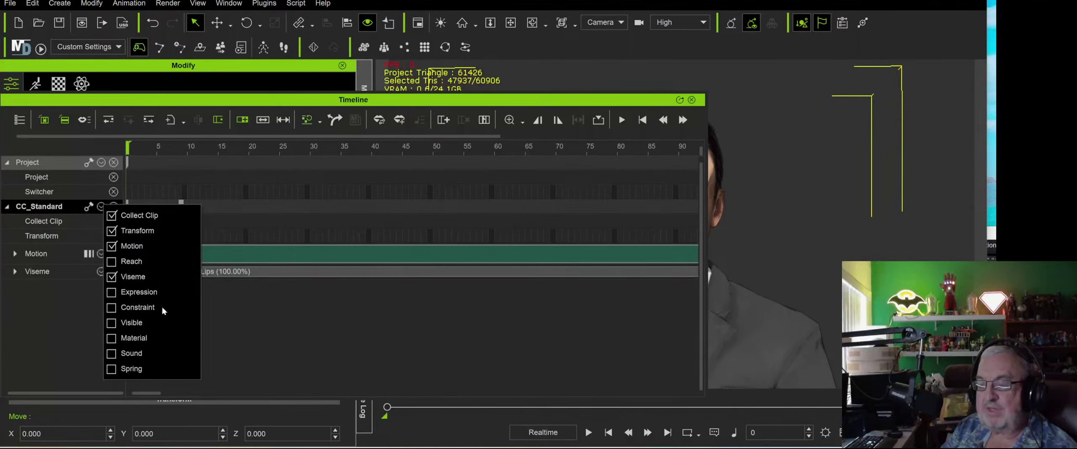
pyautogui.click(227, 349)
# Open the AccuLips clip on the Viseme track in the AccuLips editor.
pyautogui.click(145, 274)
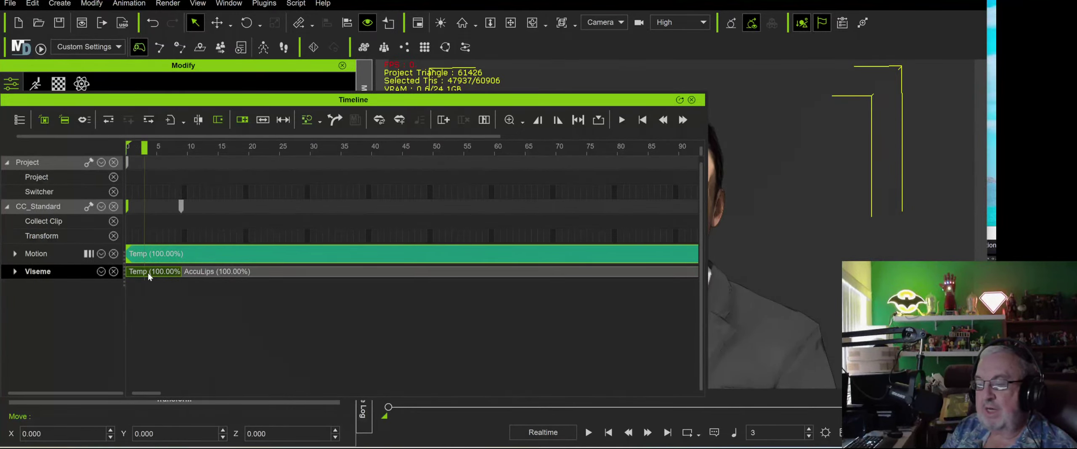
pyautogui.rightClick(148, 273)
pyautogui.click(397, 273)
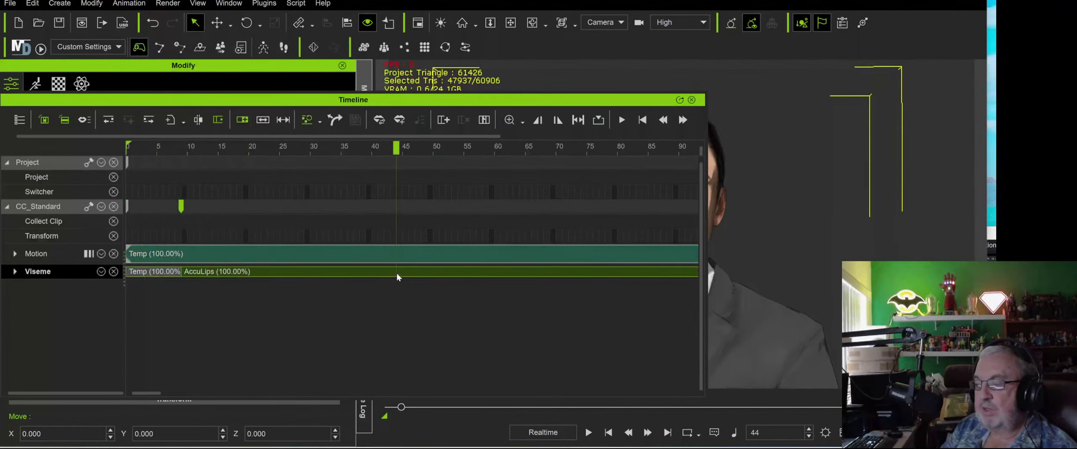
pyautogui.rightClick(397, 274)
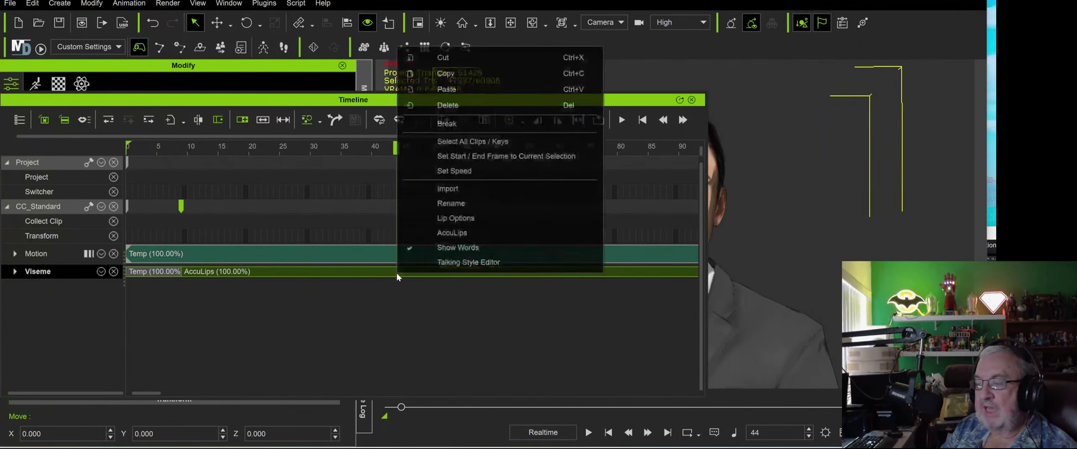
pyautogui.click(448, 231)
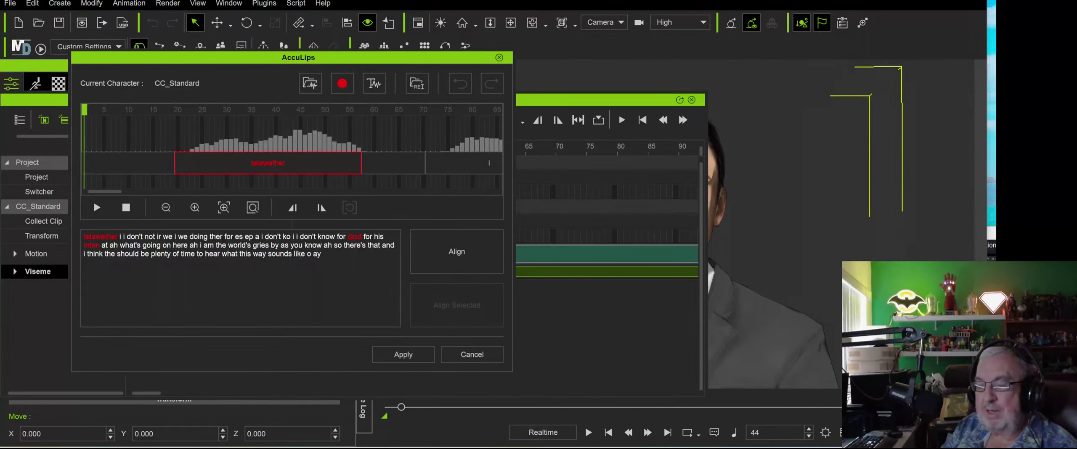
# Listen to the opening audio and replace the first unrecognized word of the transcript with "Hello mother".
pyautogui.click(97, 207)
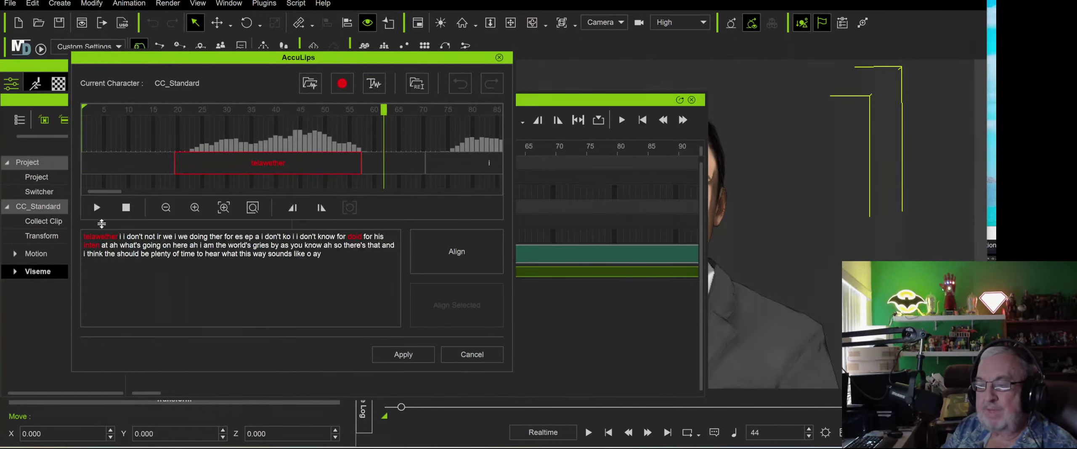
pyautogui.doubleClick(100, 237)
pyautogui.write('Hello mot')
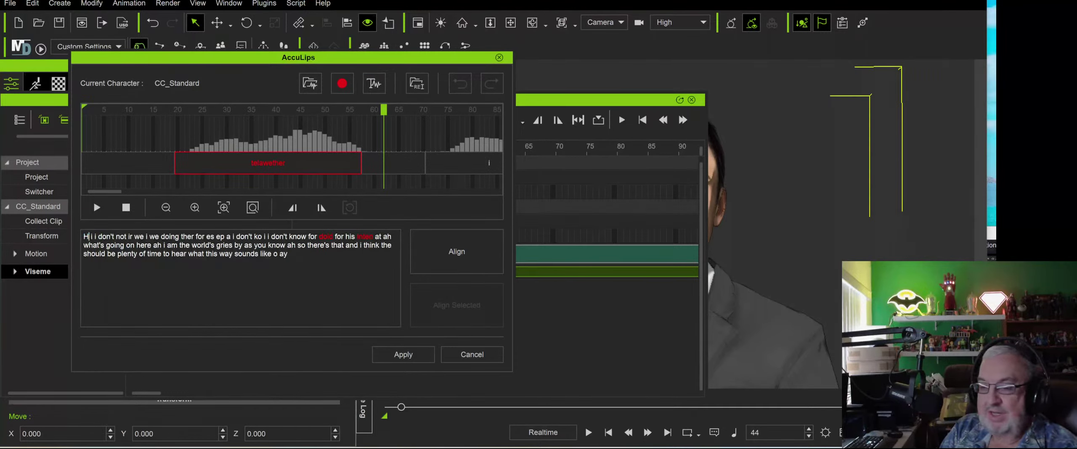
pyautogui.write('her')
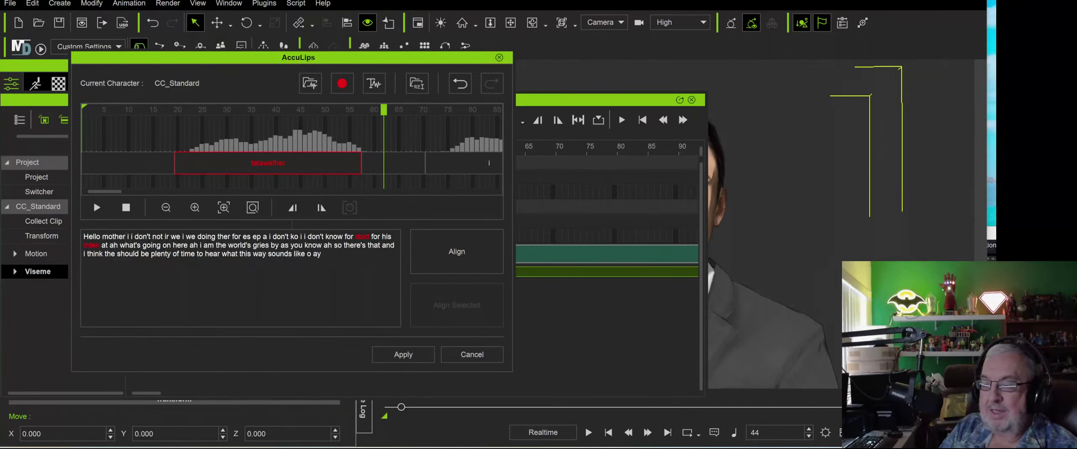
# Play the next part of the audio and correct the word "ir" in the transcript to "are".
pyautogui.click(96, 208)
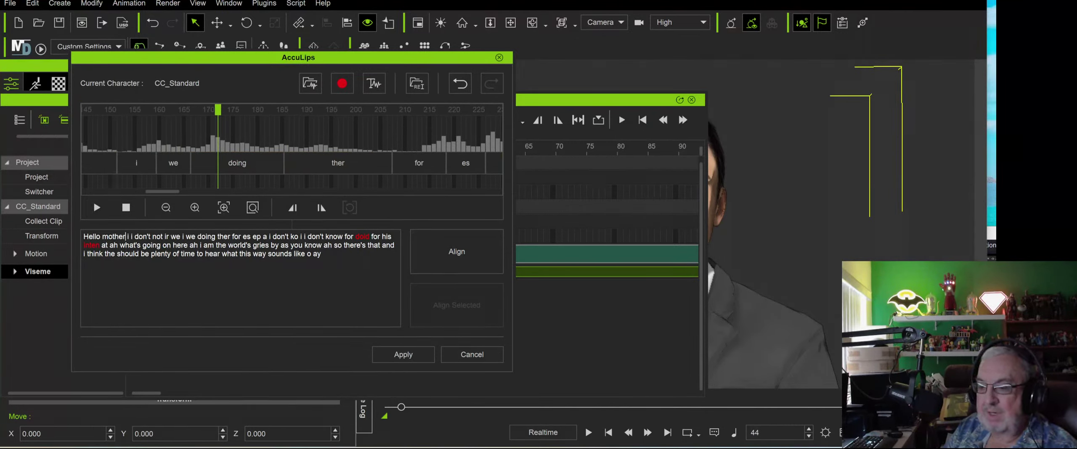
pyautogui.doubleClick(167, 236)
pyautogui.write('are')
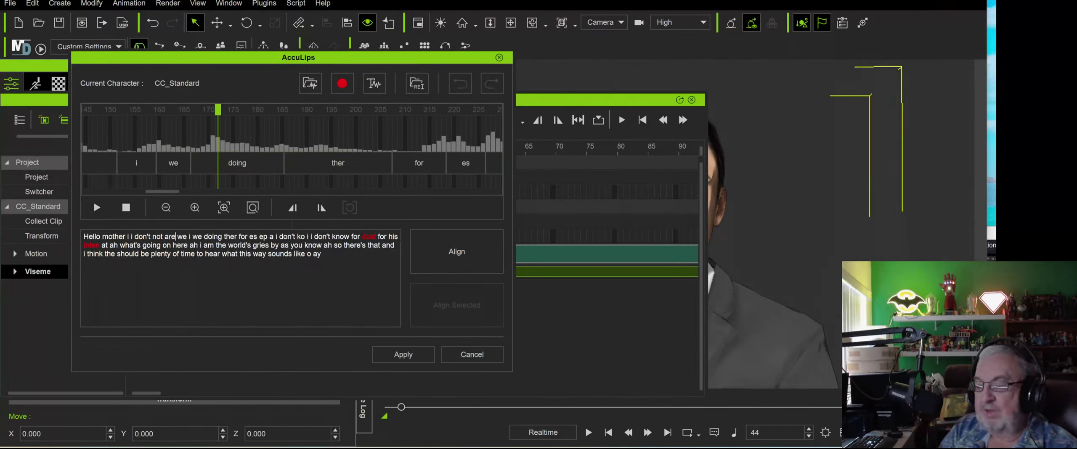
# Listen to the following words and replace "ther for es ep a" in the transcript with "phrasing".
pyautogui.click(98, 208)
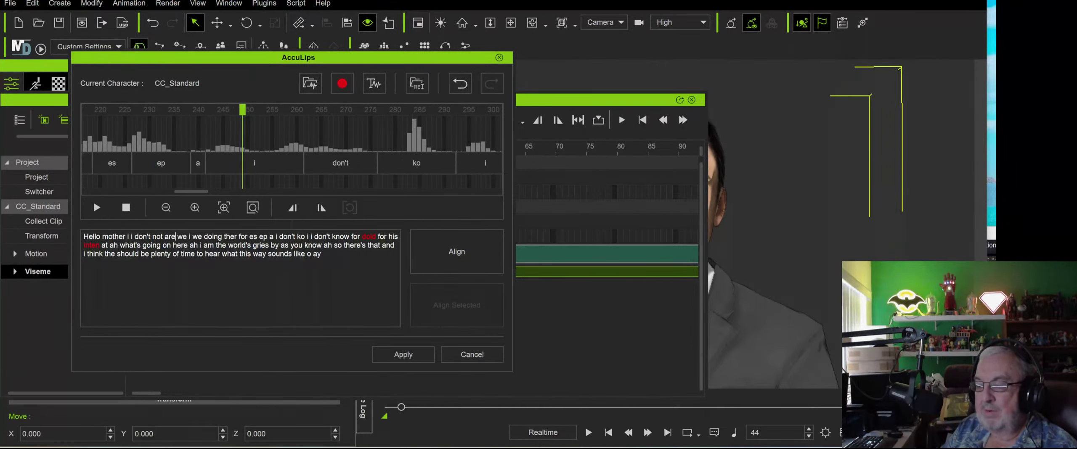
pyautogui.moveTo(225, 236); pyautogui.dragTo(271, 236)
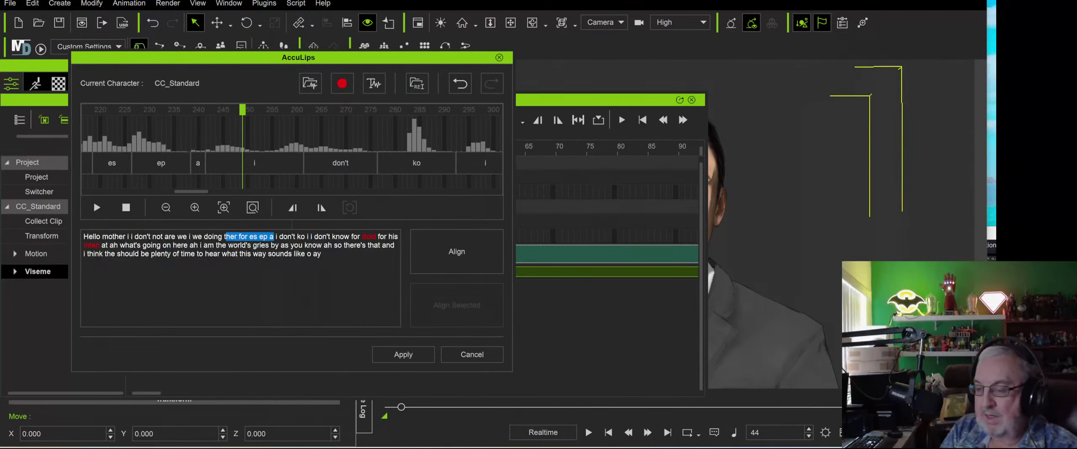
pyautogui.press('BackSpace')
pyautogui.write('phrasing')
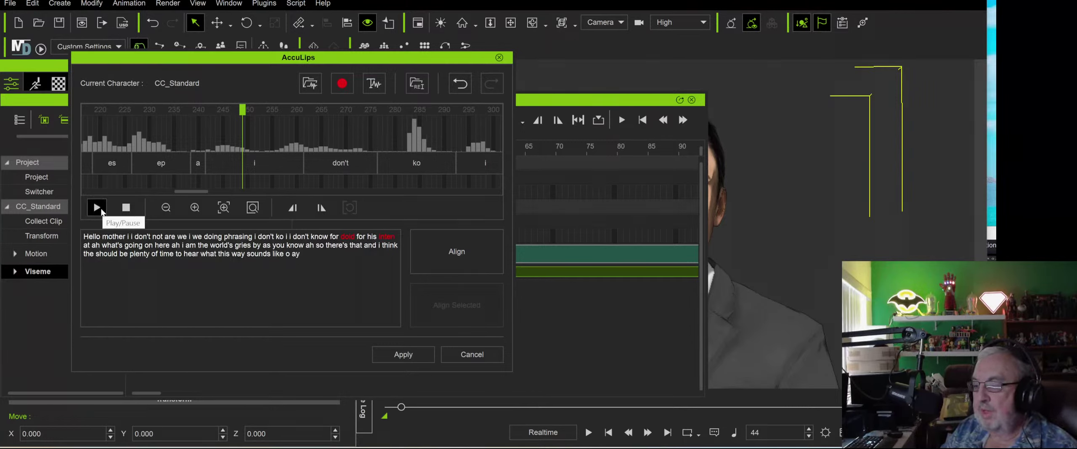
# Continue the audio playback and correct the transcript word "ko" to "know".
pyautogui.click(100, 211)
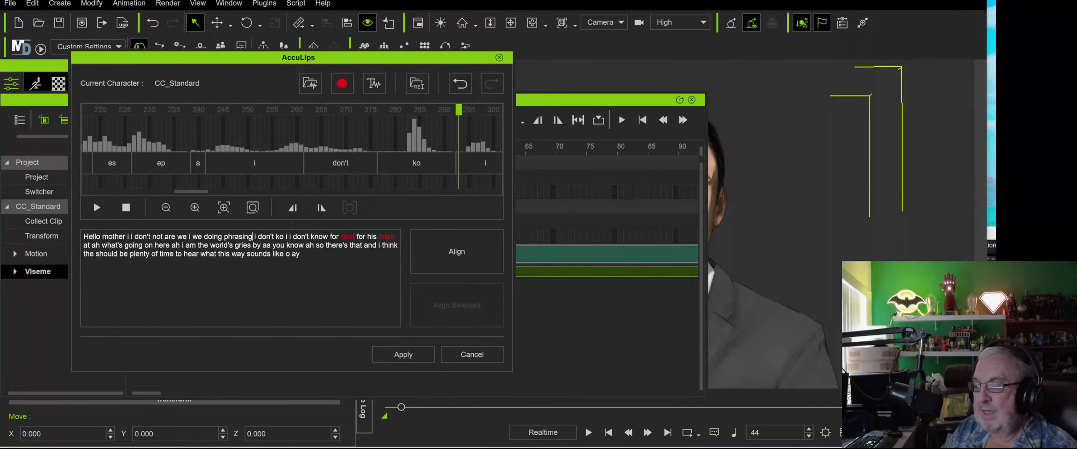
pyautogui.press('BackSpace')
pyautogui.write('now')
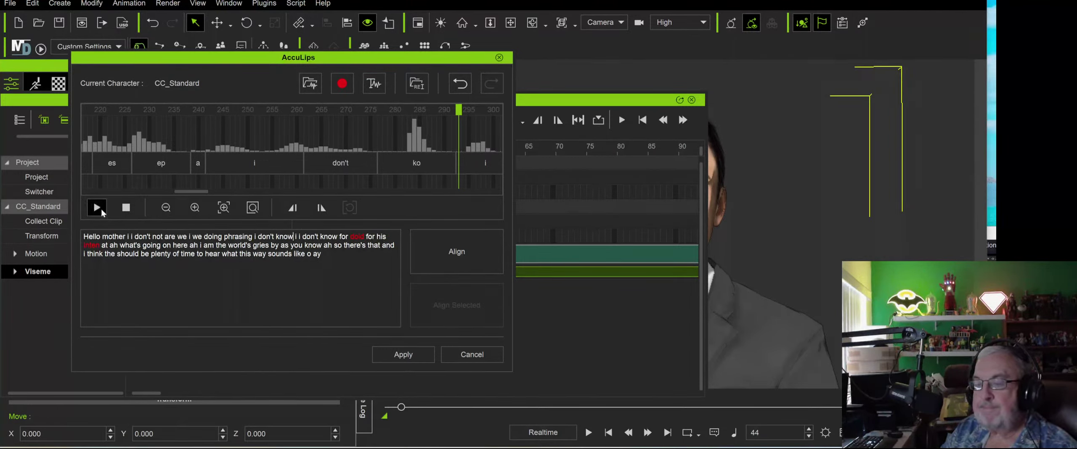
# Listen further and replace the first "i" after the corrected "i don't know" in the transcript with "ha ha ha".
pyautogui.click(101, 209)
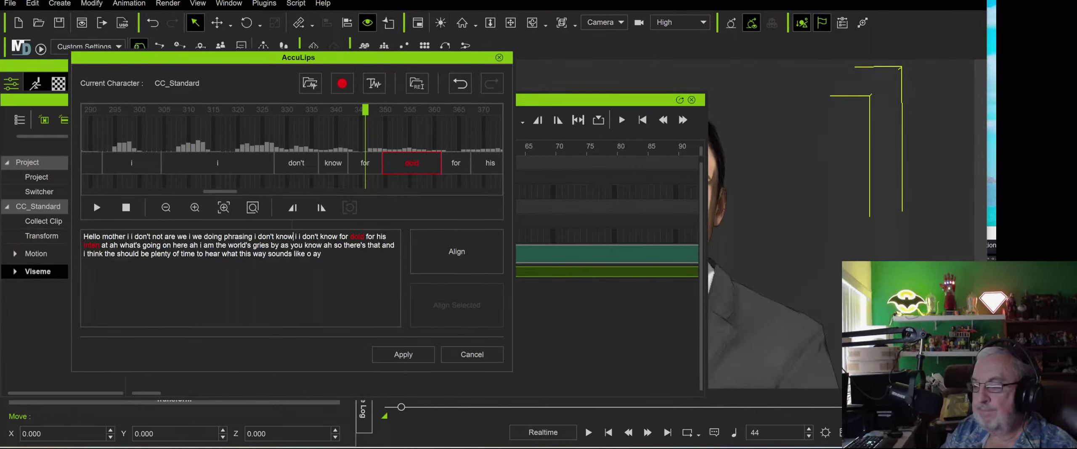
pyautogui.hotkey('ctrl', 'a')
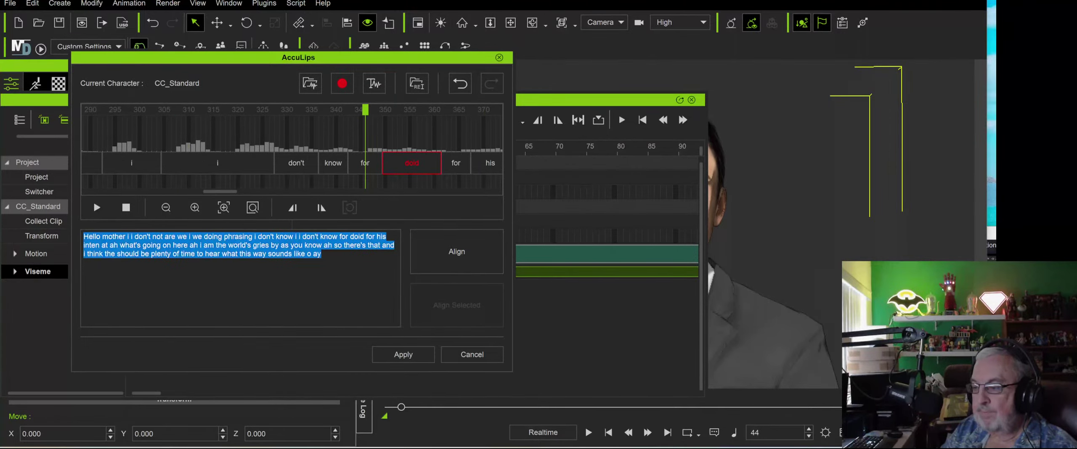
pyautogui.click(300, 236)
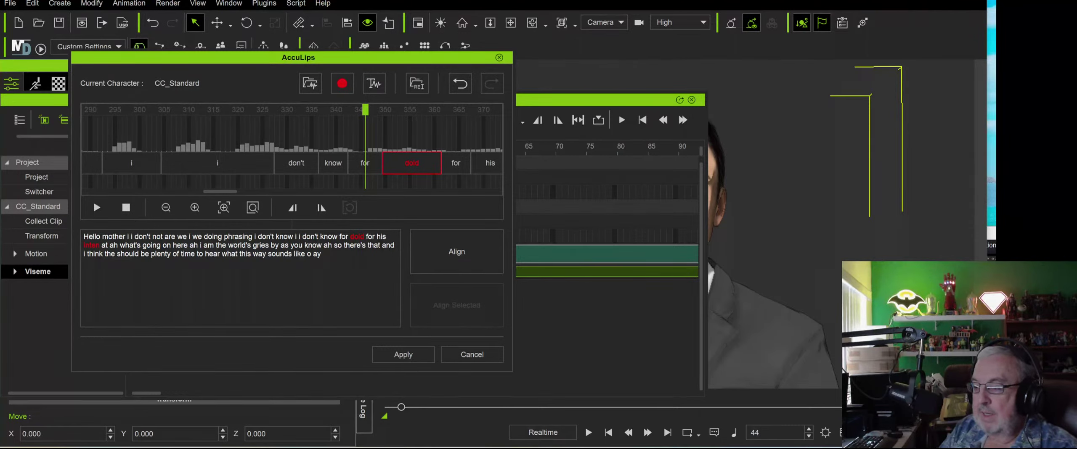
pyautogui.write('ha ha ha')
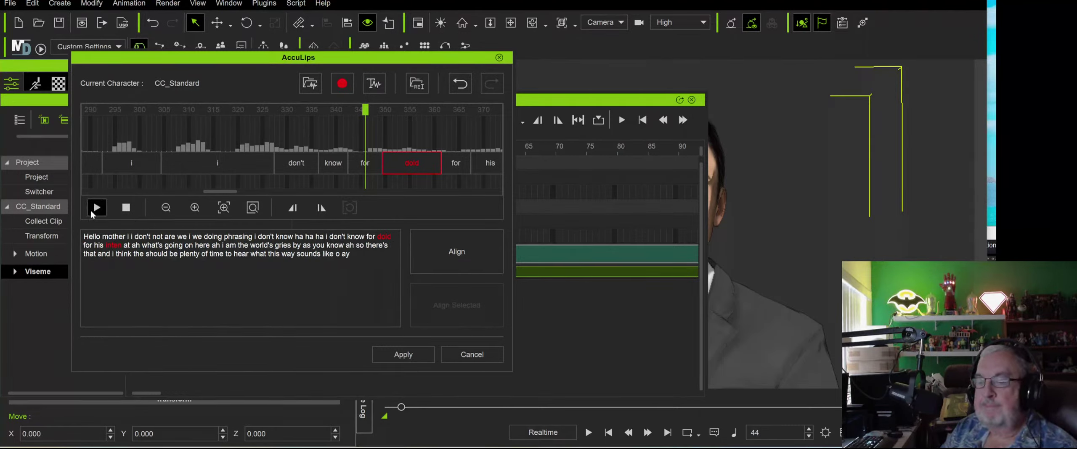
# Play the next part of the audio and replace the words from "for doid for his" up to "at ah" with "if we are doing phrasing or not".
pyautogui.click(97, 207)
pyautogui.click(96, 208)
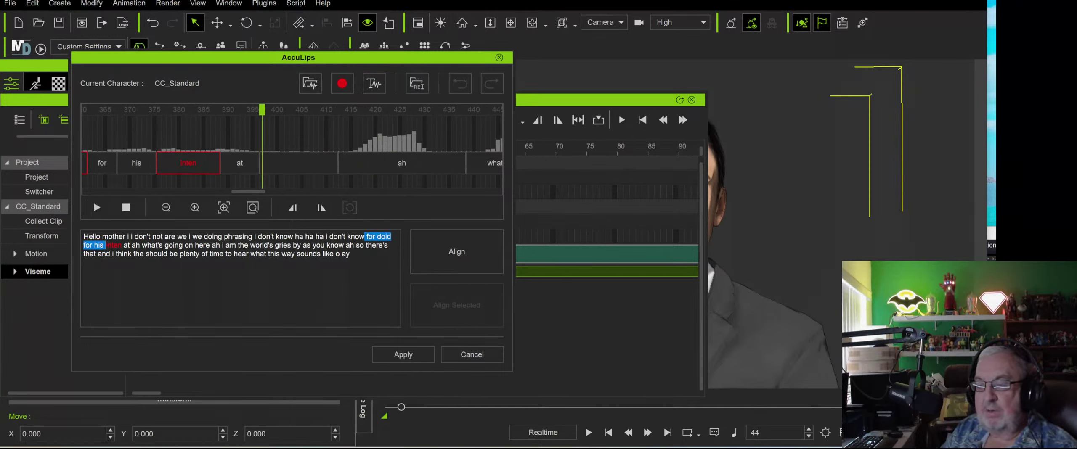
pyautogui.hotkey('shift', 'Right')
pyautogui.hotkey('shift', 'Right')
pyautogui.hotkey('shift', 'Right')
pyautogui.hotkey('shift', 'Right')
pyautogui.hotkey('shift', 'Right')
pyautogui.hotkey('shift', 'Right')
pyautogui.press('BackSpace')
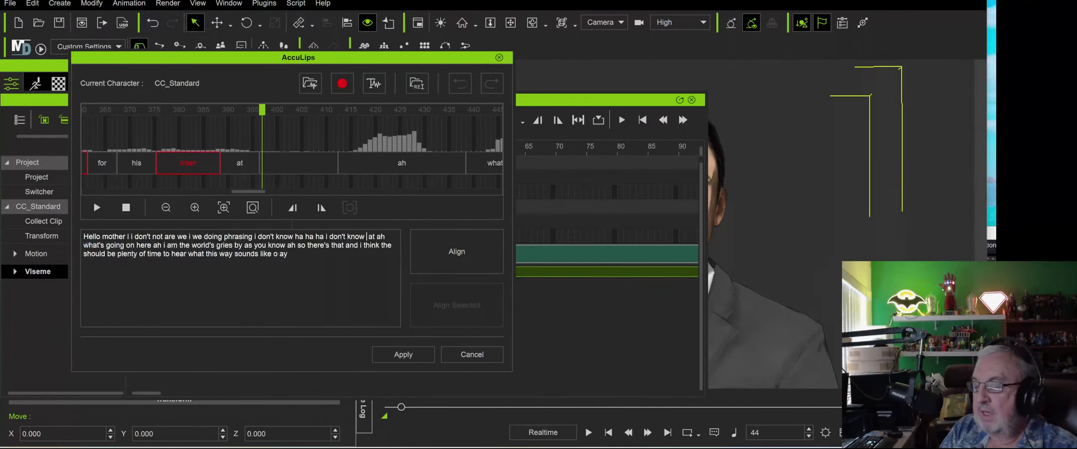
pyautogui.write('if we are doing p')
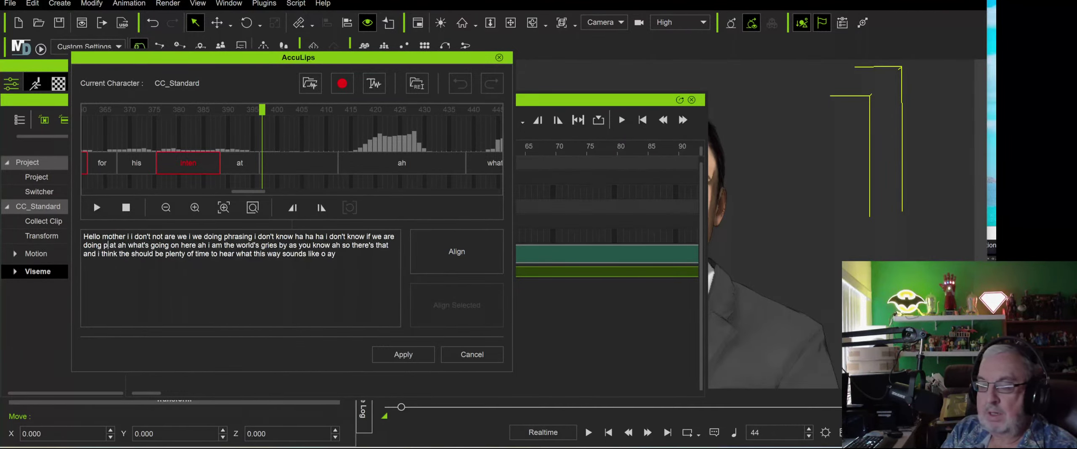
pyautogui.write('hrasing or not')
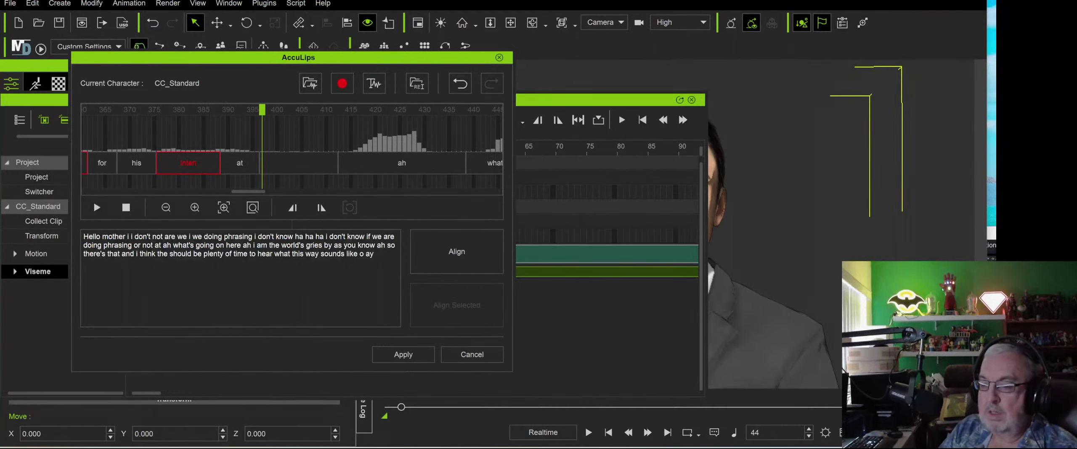
# Continue the audio playback and replace "gries by as" in the transcript with "greatest spy as".
pyautogui.click(97, 208)
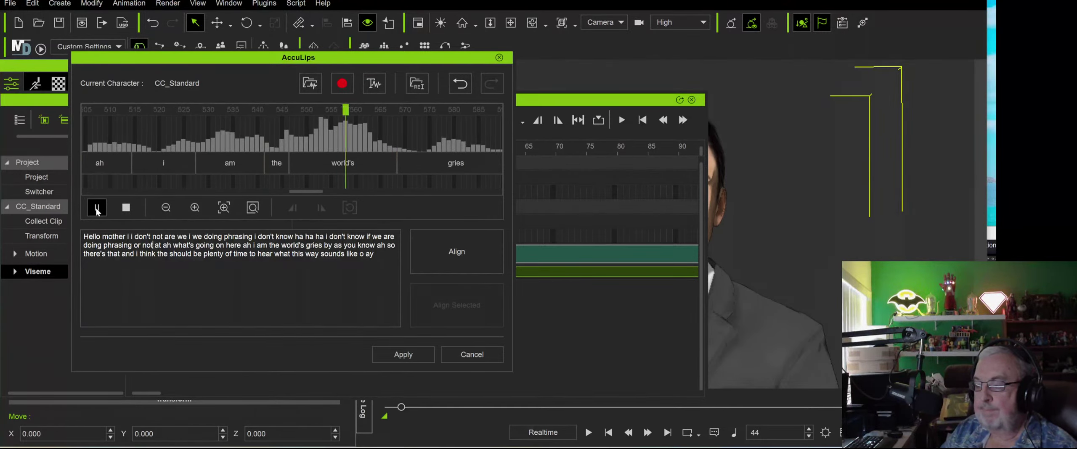
pyautogui.click(96, 208)
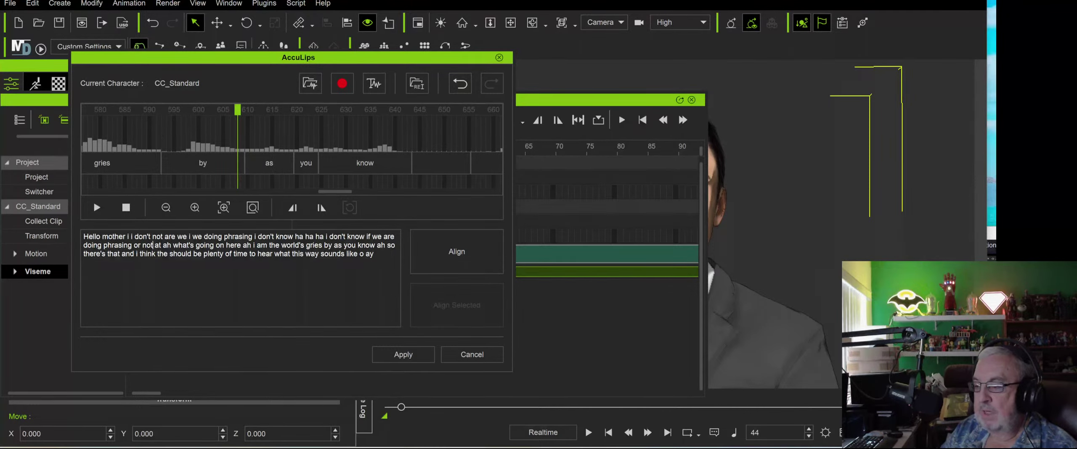
pyautogui.moveTo(305, 245); pyautogui.dragTo(339, 245)
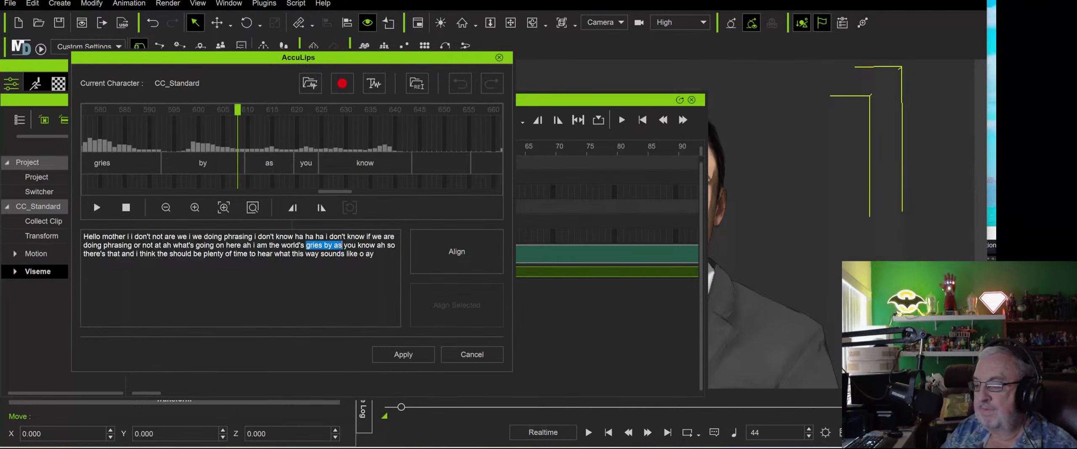
pyautogui.write('greate')
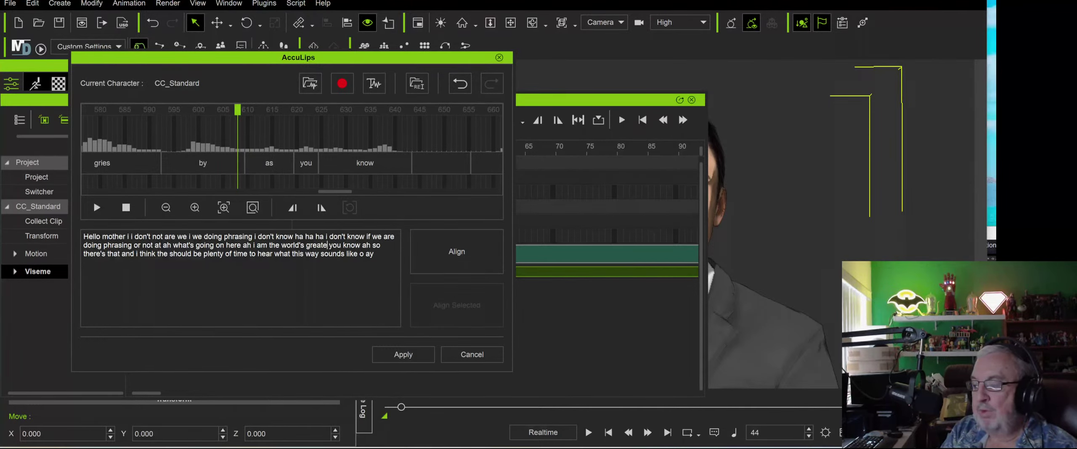
pyautogui.write('st spy')
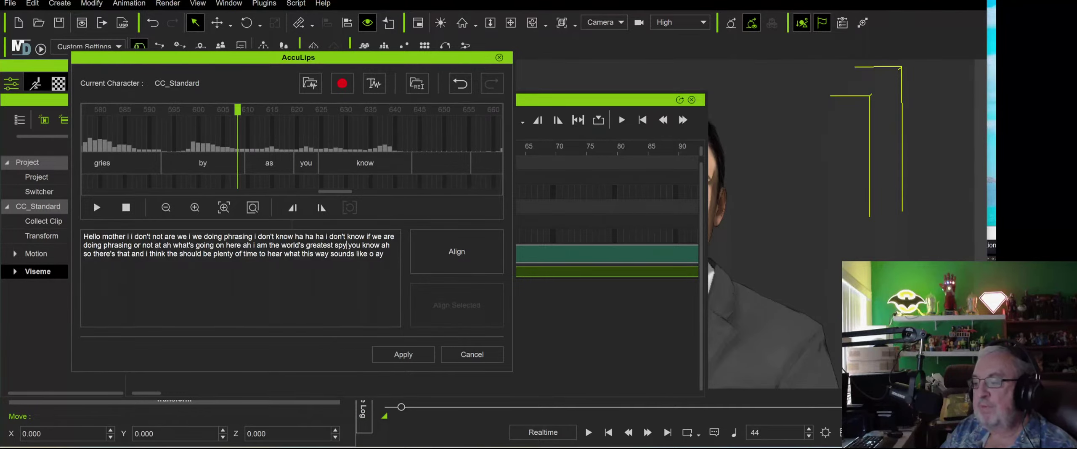
pyautogui.click(97, 208)
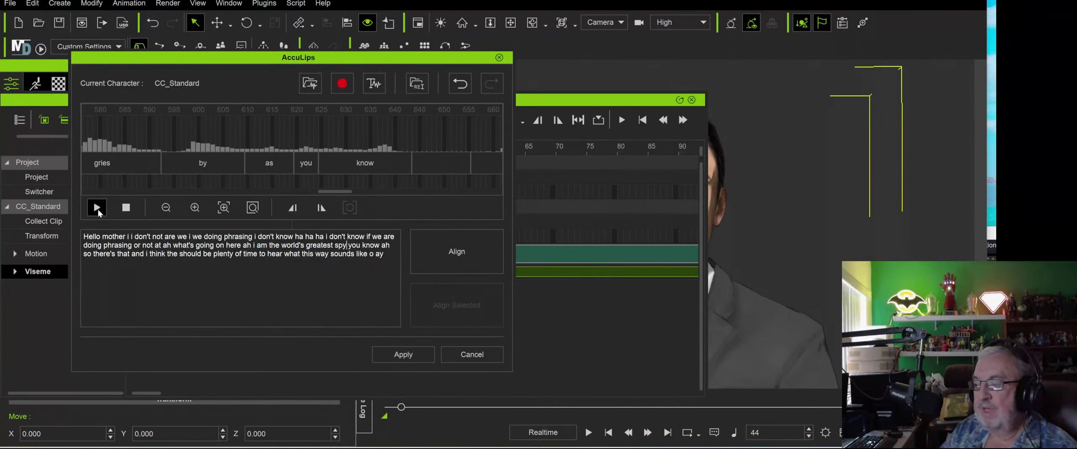
pyautogui.write('as')
# Play the rest of the audio and correct "way" to "voice" and the final "o ay" to "okay" in the transcript.
pyautogui.click(102, 209)
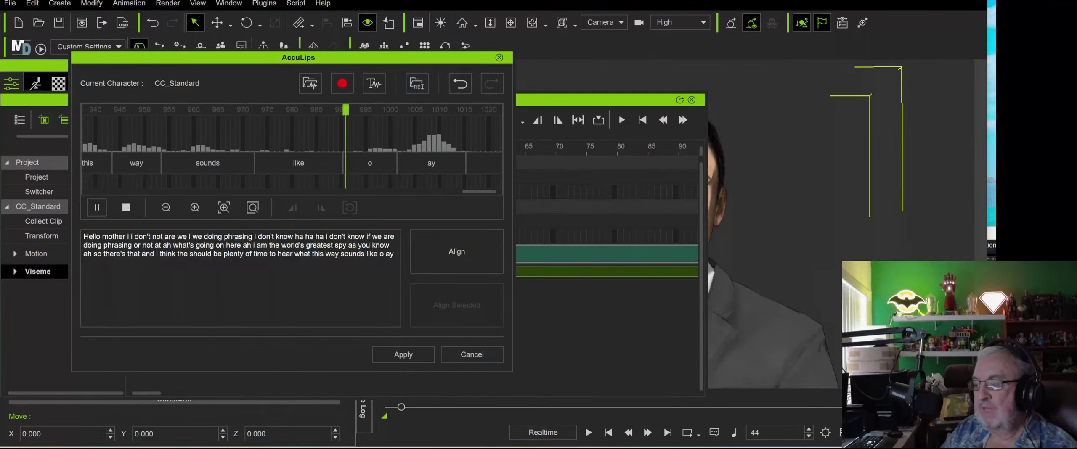
pyautogui.doubleClick(331, 254)
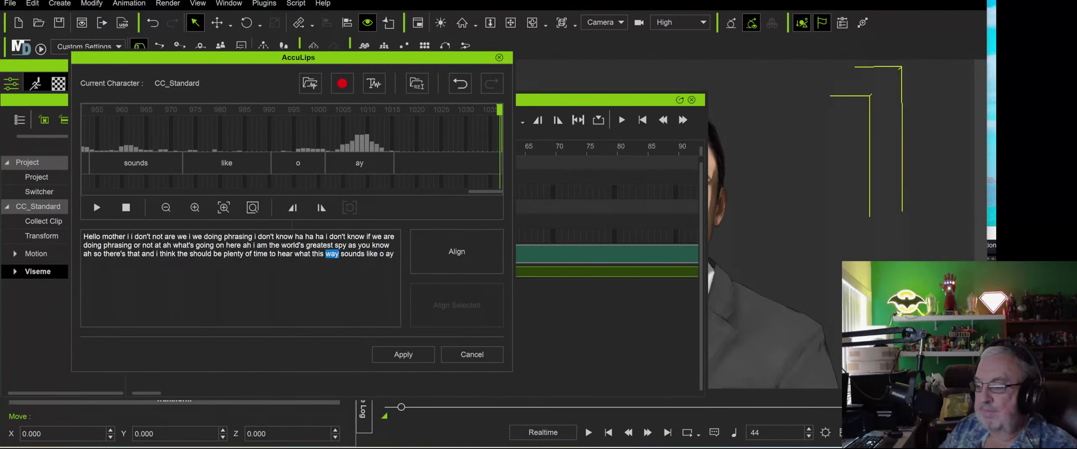
pyautogui.write('voice')
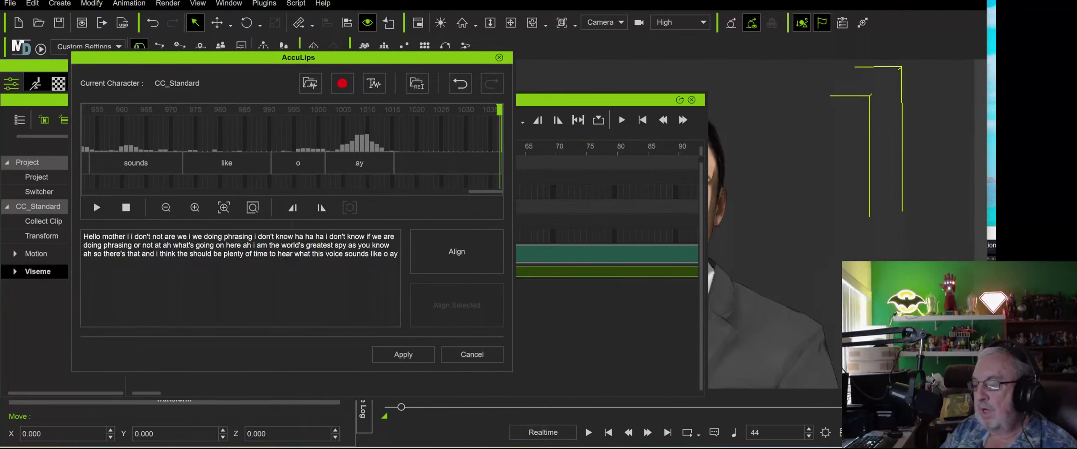
pyautogui.press('BackSpace')
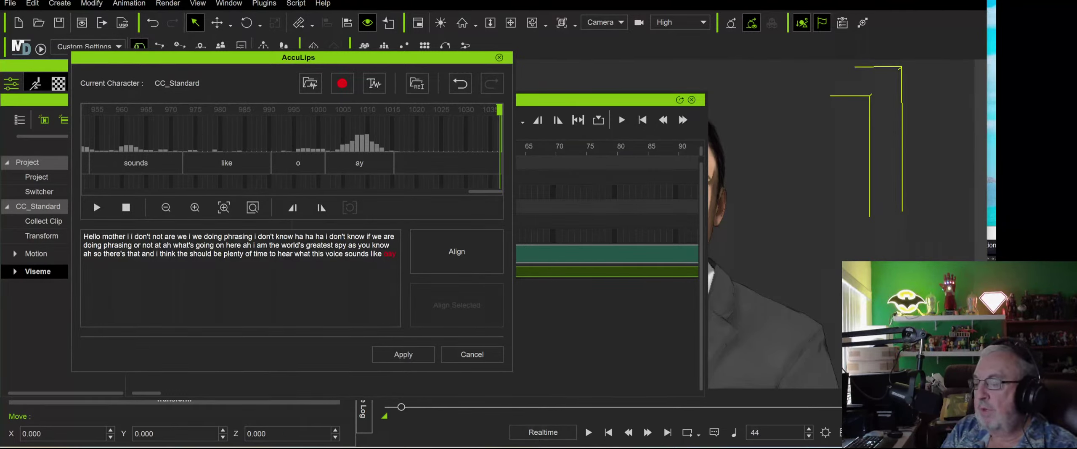
pyautogui.write('kay')
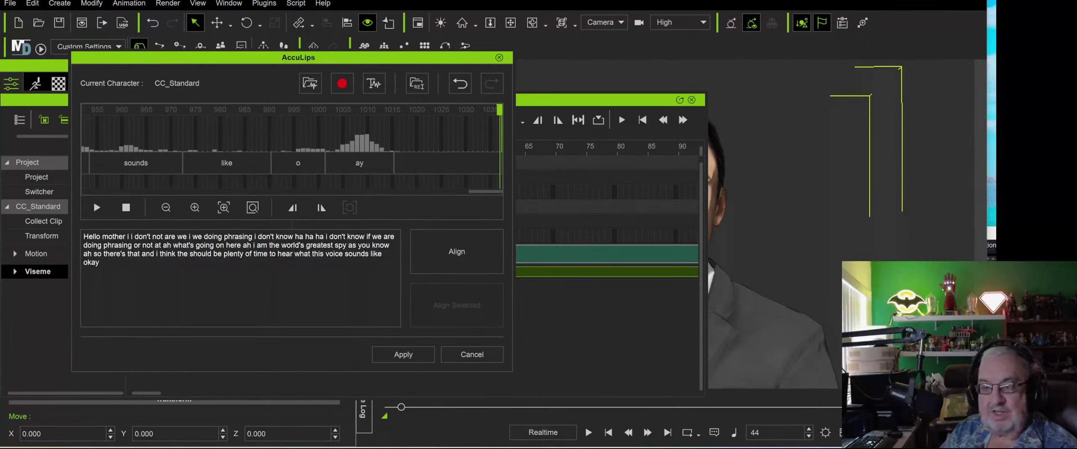
# Align and apply the corrected transcript to the character, and play the animation without the timeline to check the lip sync.
pyautogui.click(434, 257)
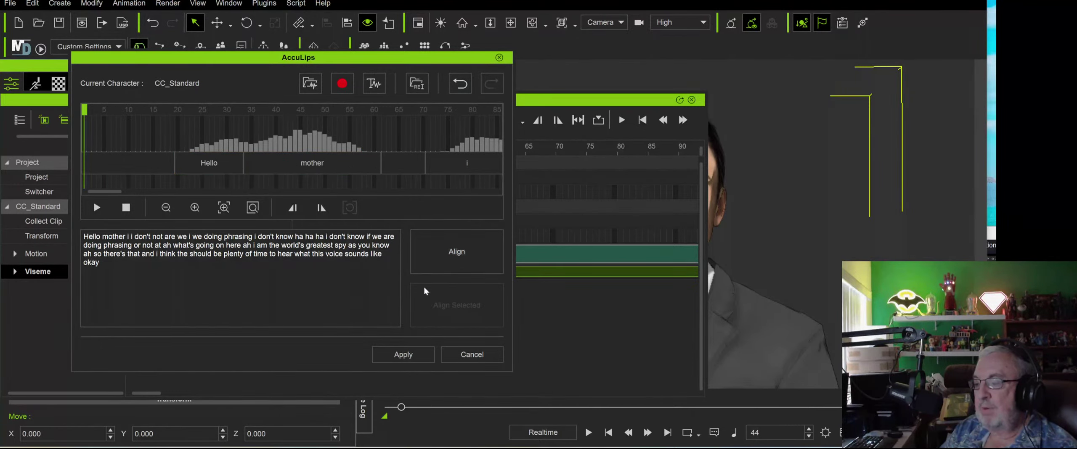
pyautogui.click(392, 357)
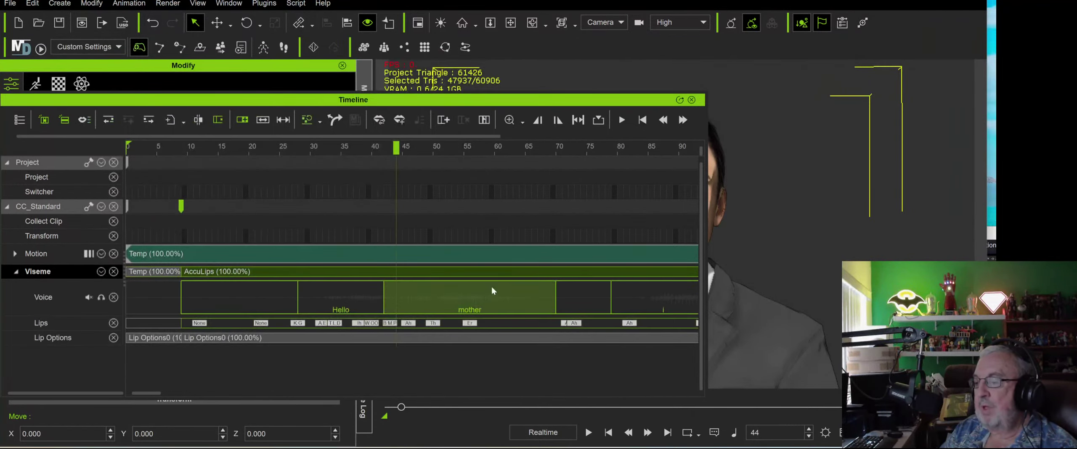
pyautogui.click(690, 99)
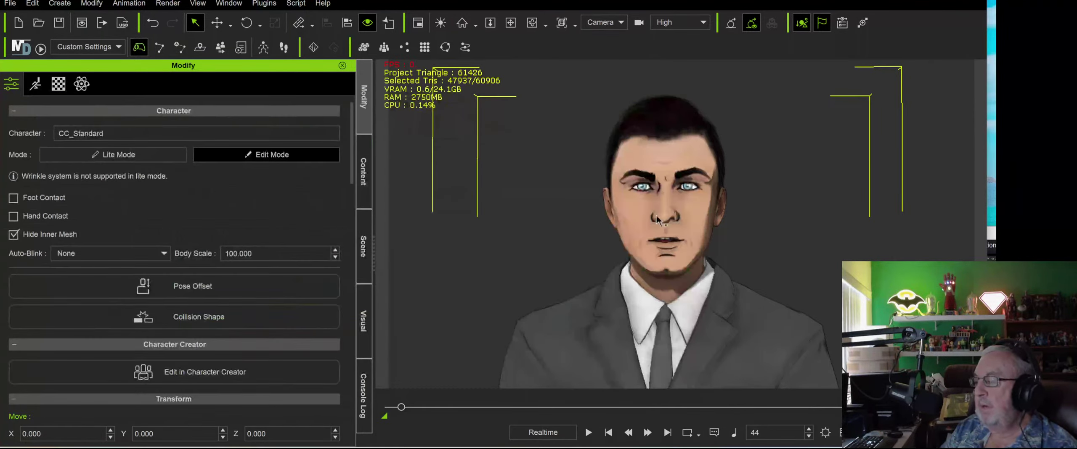
pyautogui.click(588, 432)
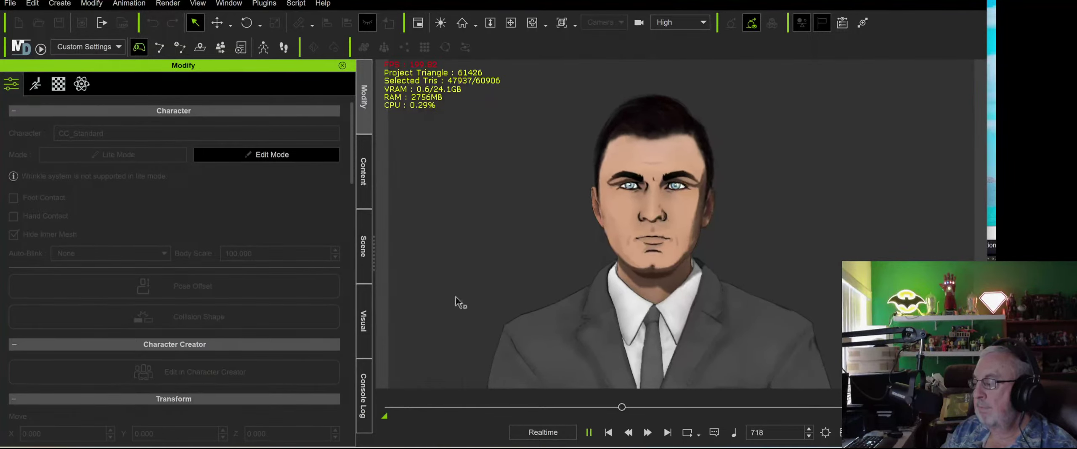
pyautogui.click(608, 433)
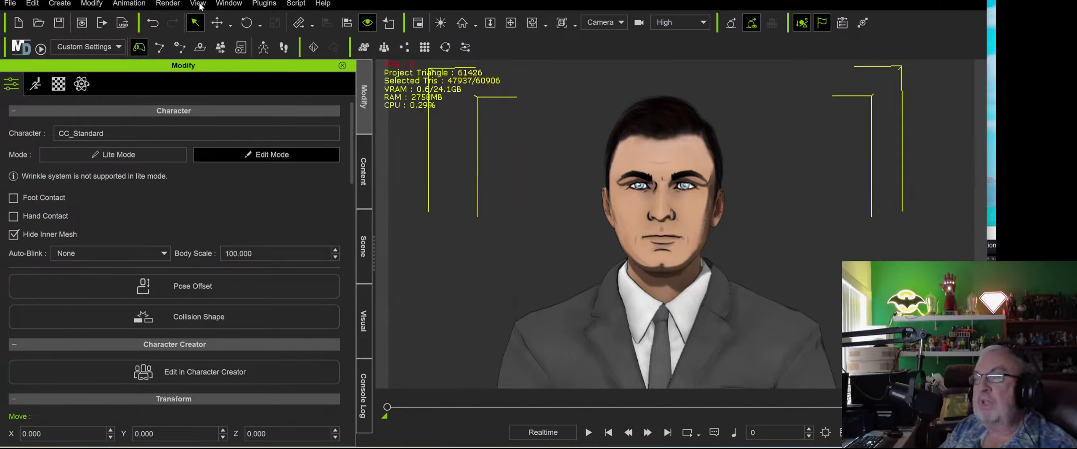
# Export the audio of the whole project as a WAV file named Archer in the Exports folder on drive E.
pyautogui.click(167, 4)
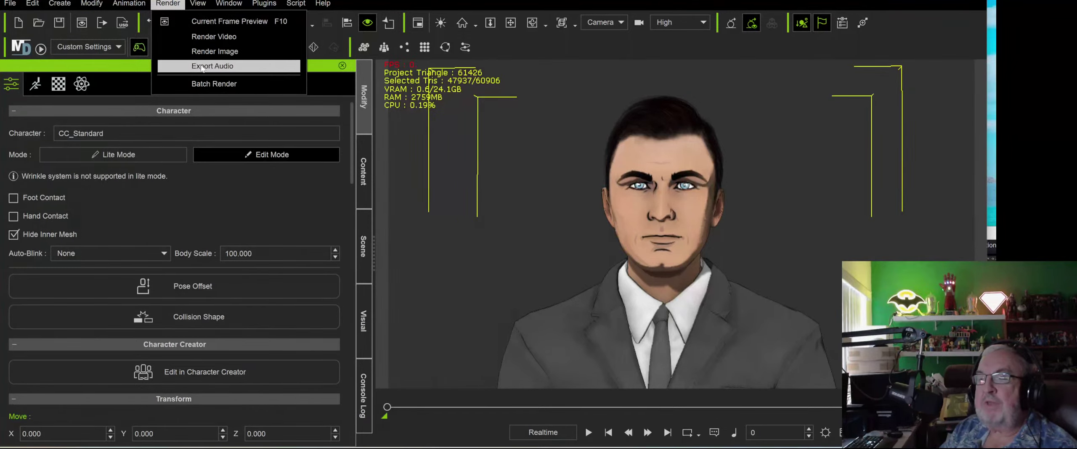
pyautogui.click(181, 66)
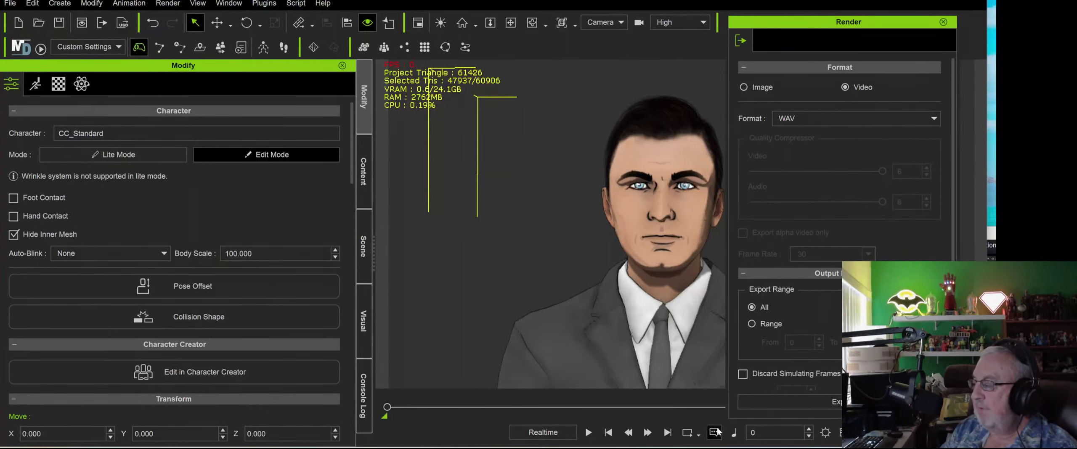
pyautogui.click(792, 400)
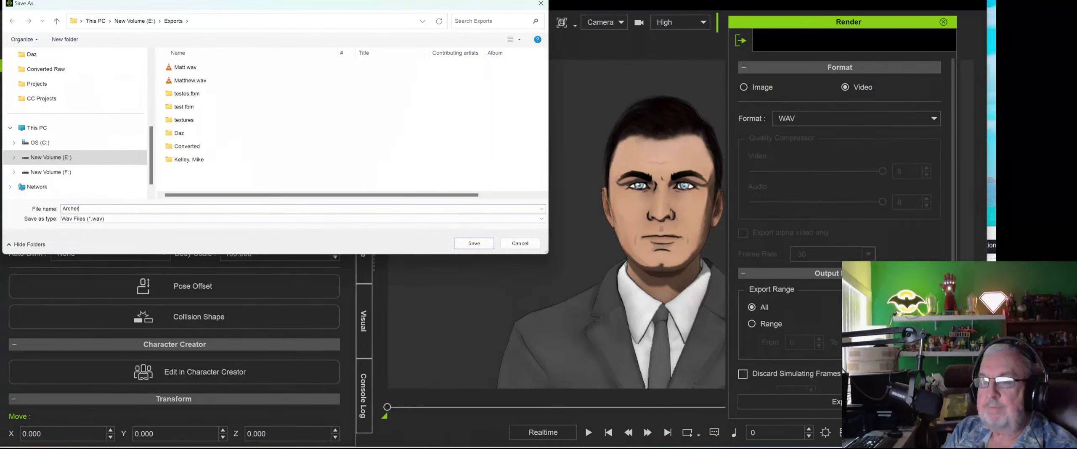
pyautogui.press('Return')
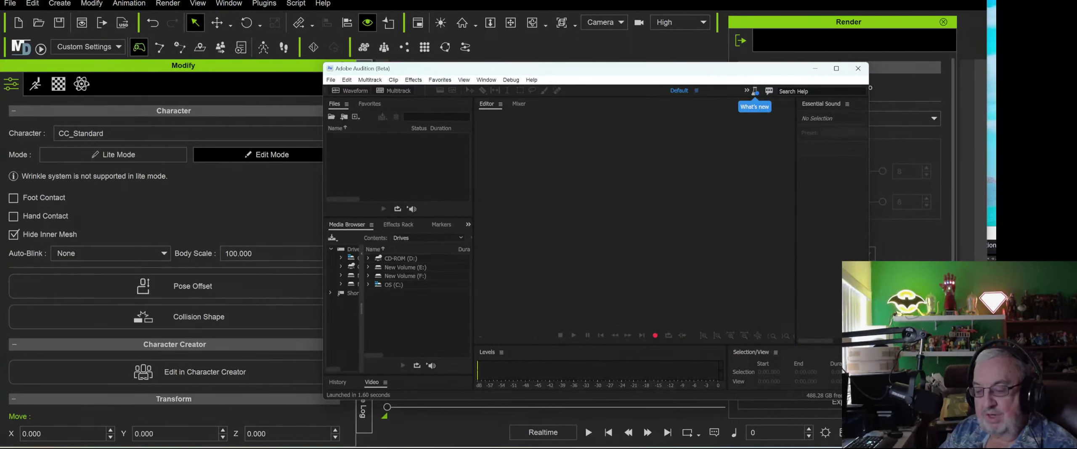
# Bring Archer.wav from the Exports folder into Adobe Audition and open it in the waveform editor.
pyautogui.press('super+e')
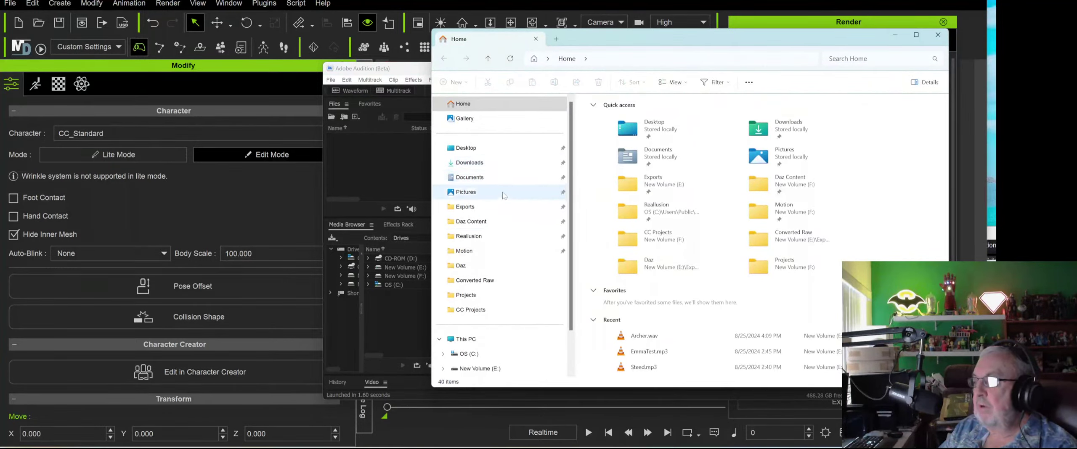
pyautogui.click(471, 206)
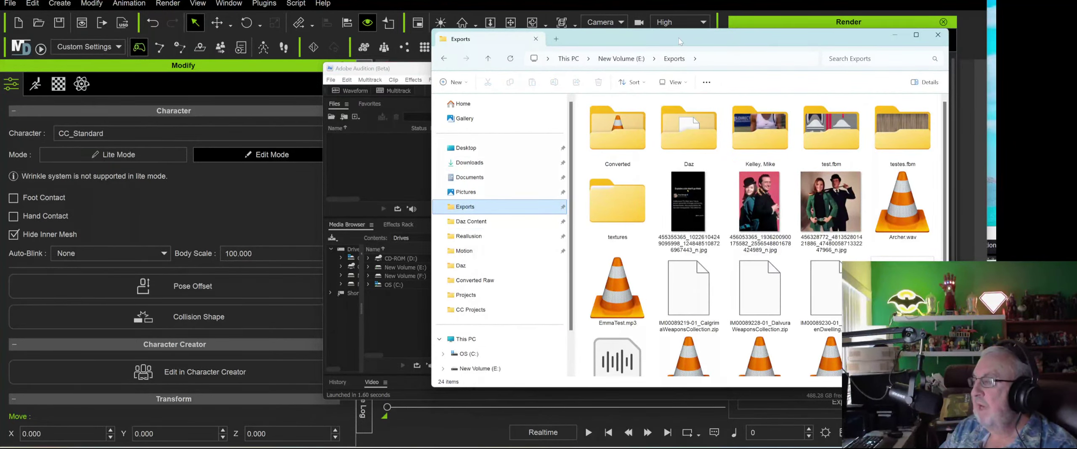
pyautogui.moveTo(680, 40); pyautogui.dragTo(334, 50)
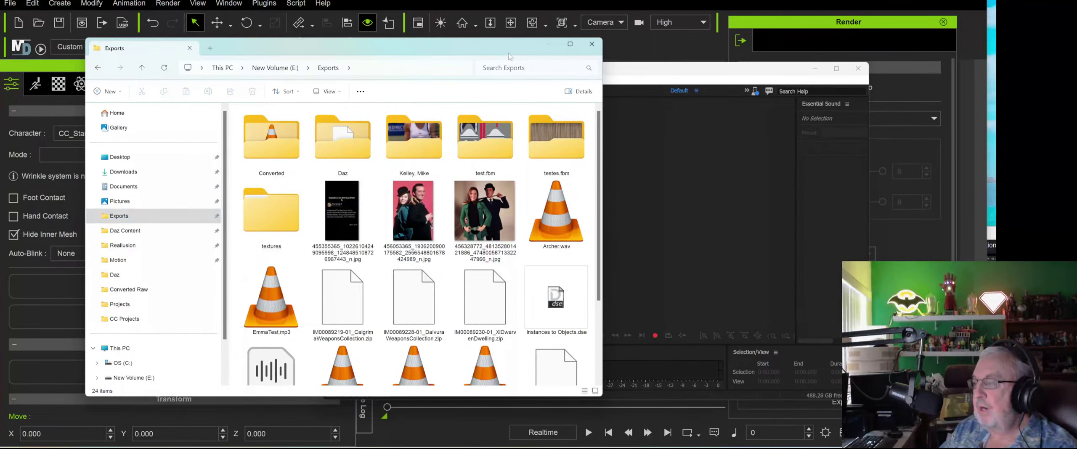
pyautogui.moveTo(509, 56); pyautogui.dragTo(396, 57)
pyautogui.moveTo(444, 212); pyautogui.dragTo(479, 223)
pyautogui.click(436, 45)
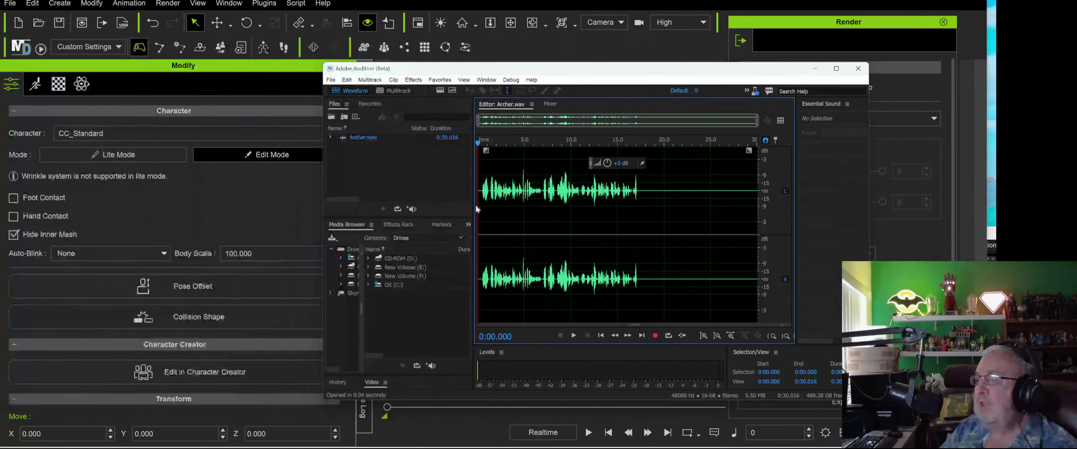
# Normalize the Archer.wav audio to 100 % with all channels treated equally.
pyautogui.click(413, 80)
pyautogui.moveTo(463, 207)
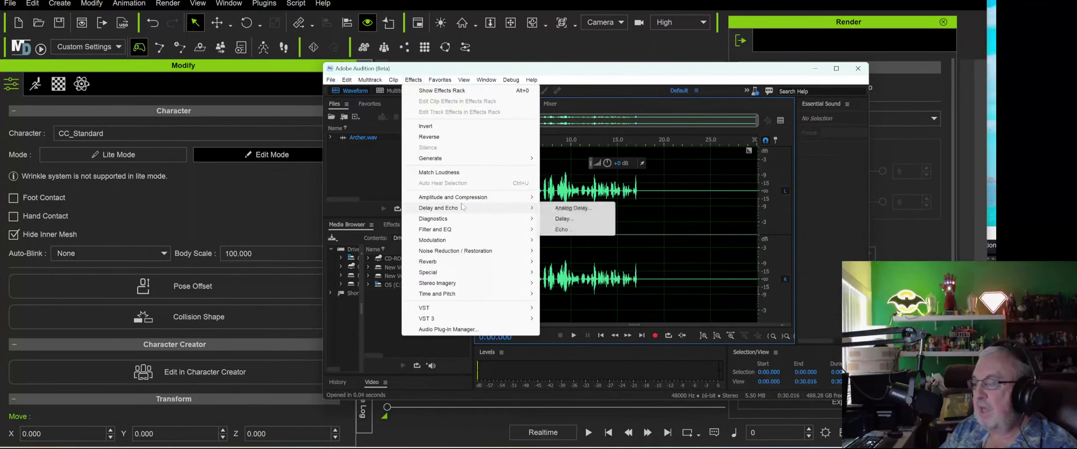
pyautogui.moveTo(486, 251)
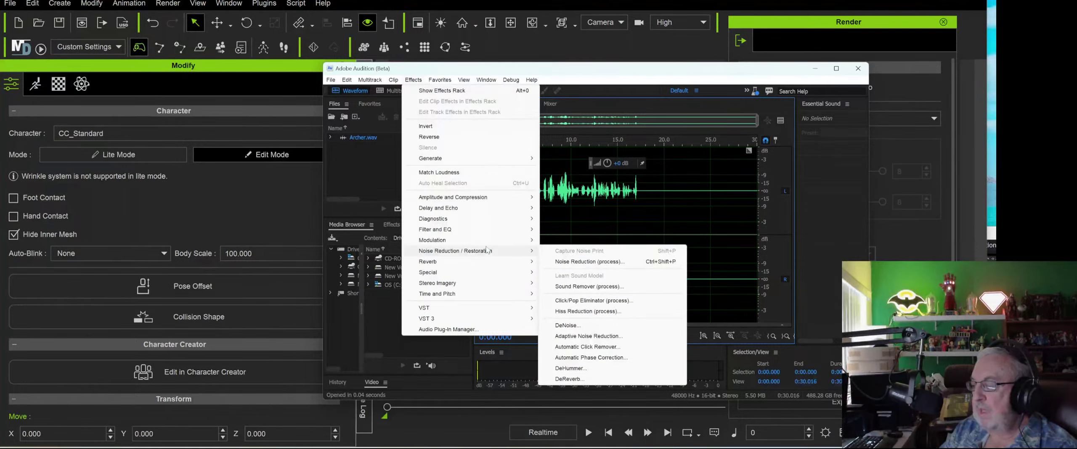
pyautogui.moveTo(495, 197)
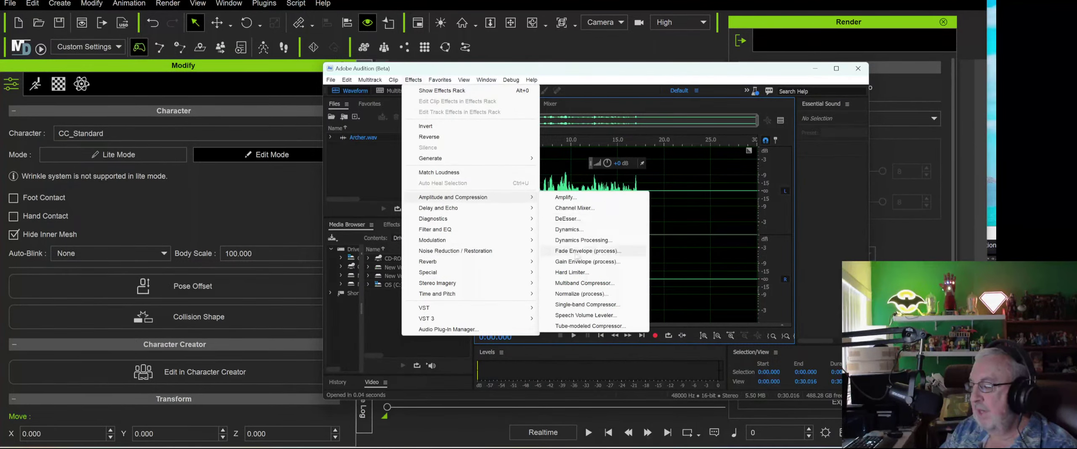
pyautogui.click(582, 293)
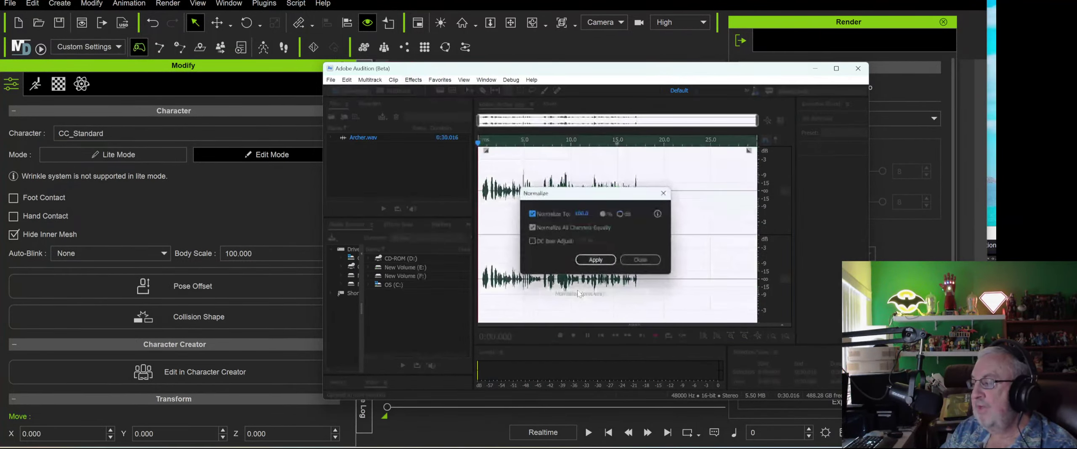
pyautogui.click(595, 260)
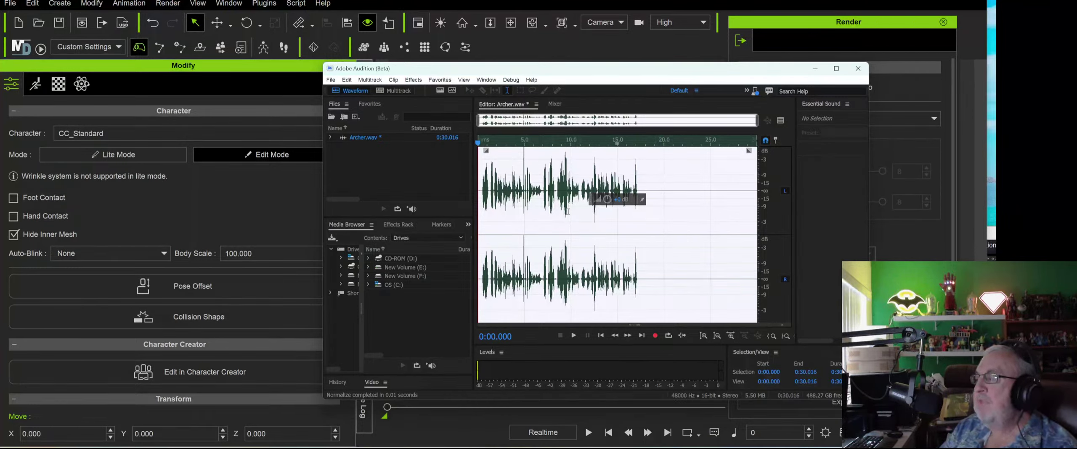
# Export the normalized audio as Archer_01.mp3 to E:\Exports, minimize Adobe Audition, and close iClone's render settings.
pyautogui.click(331, 79)
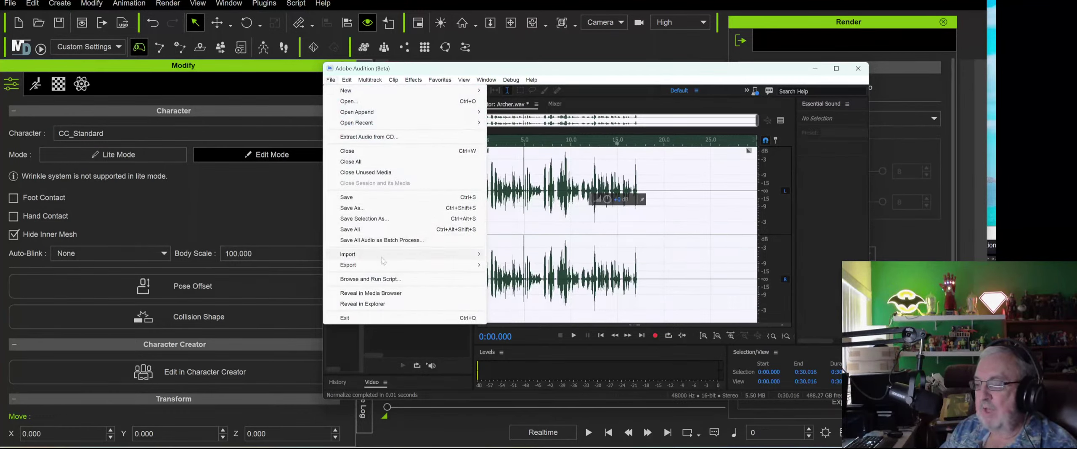
pyautogui.click(492, 267)
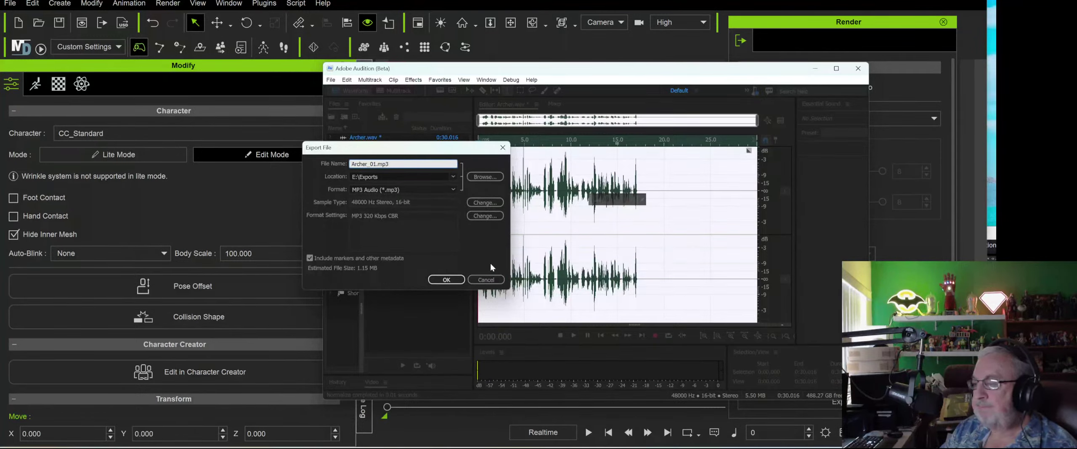
pyautogui.click(448, 281)
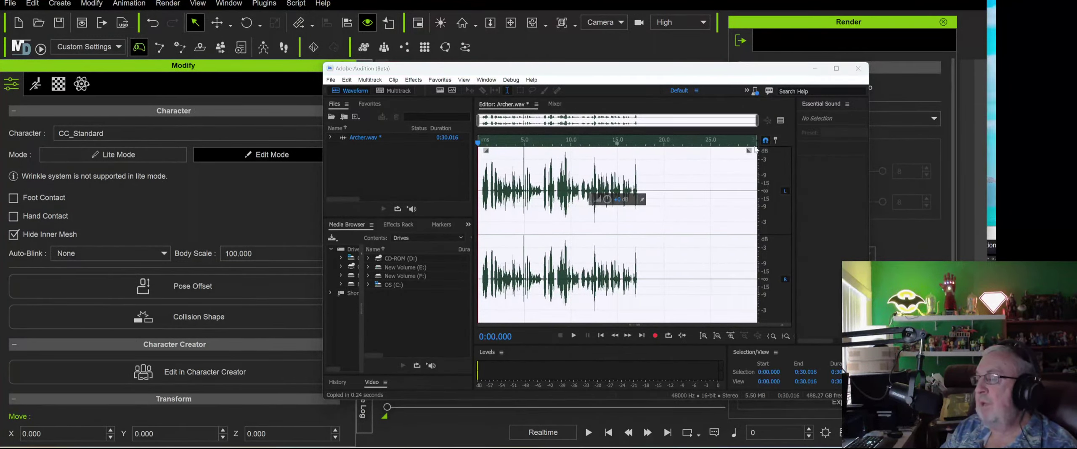
pyautogui.click(815, 69)
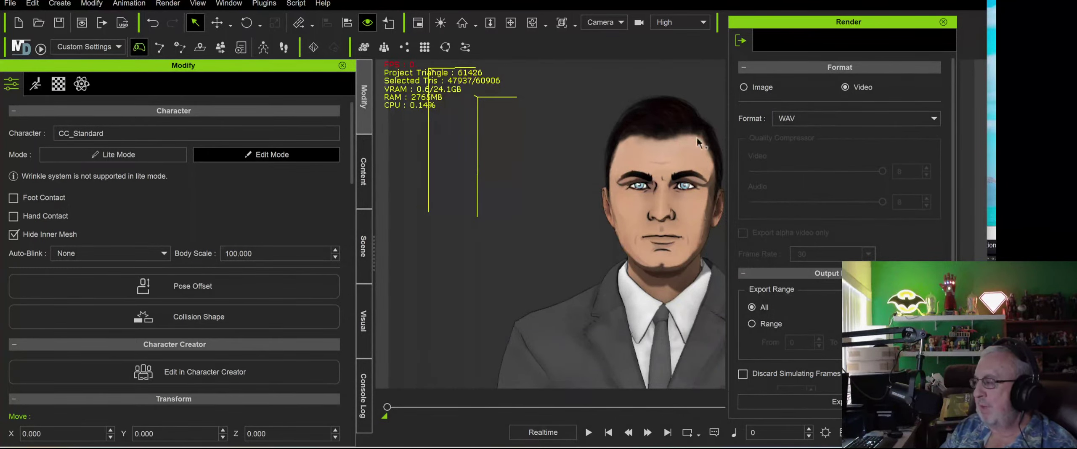
pyautogui.click(943, 21)
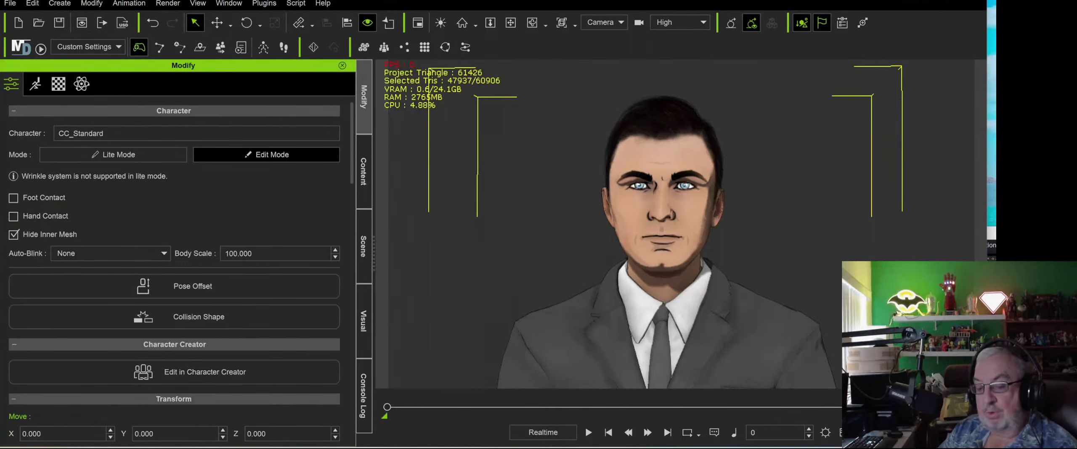
# Switch to FineVoice in the browser and load the cloned Archer voice into the AI Voice Changer.
pyautogui.click(32, 446)
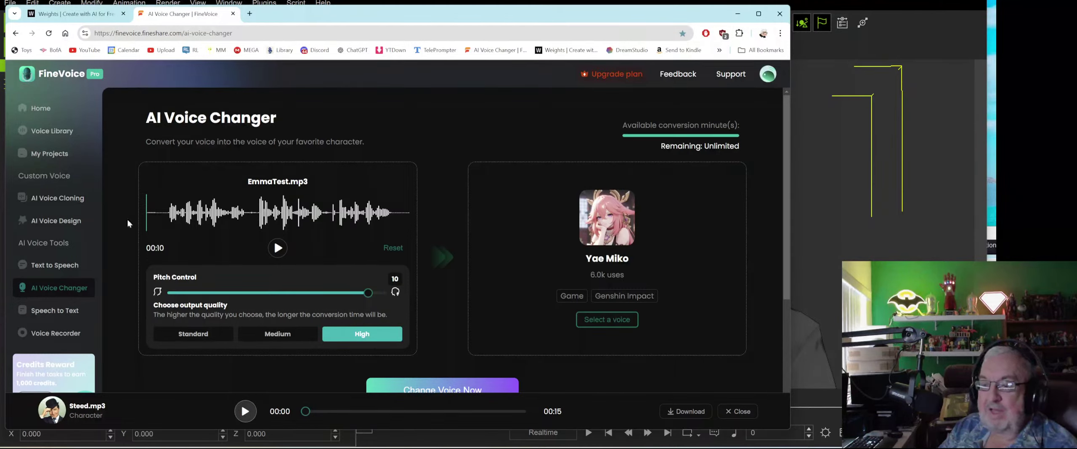
pyautogui.click(67, 200)
pyautogui.scroll(-3, 255, 257)
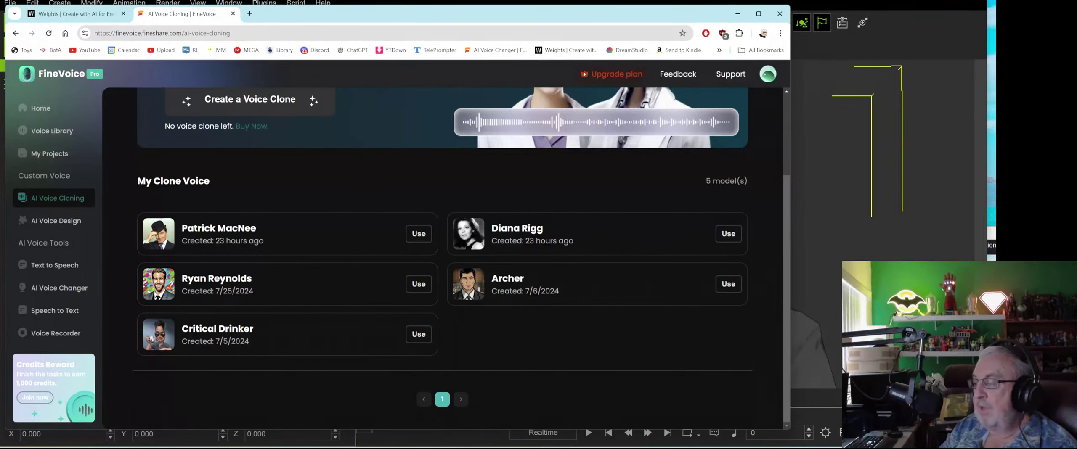
pyautogui.click(728, 285)
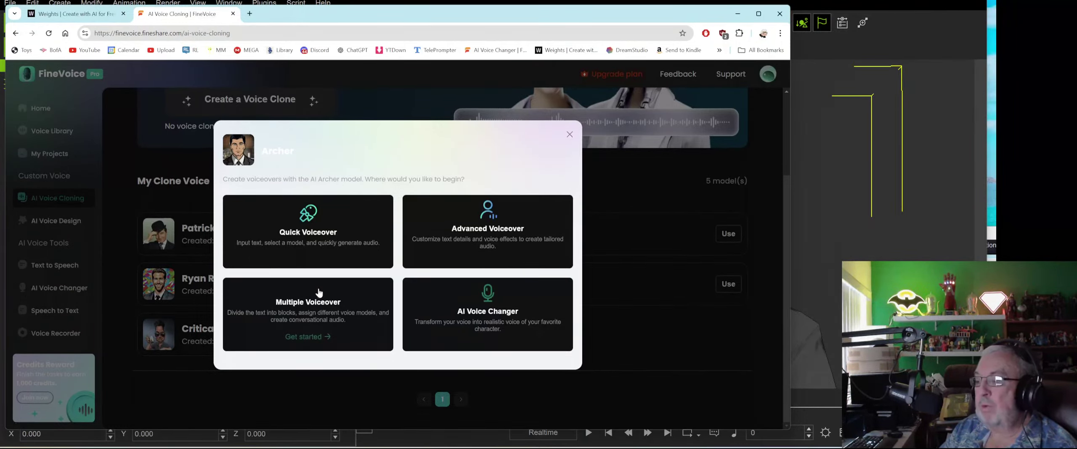
pyautogui.click(495, 307)
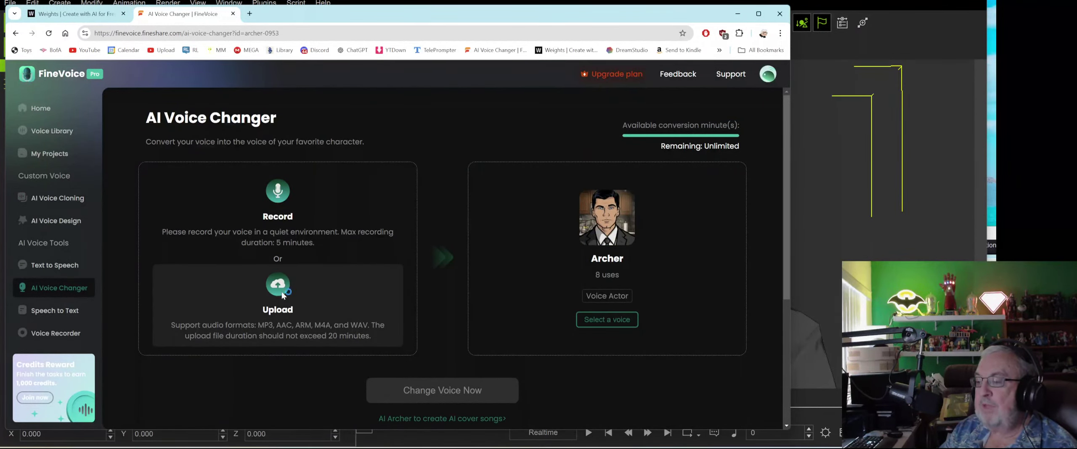
# Upload Archer_01.mp3, set the output quality to High and the pitch to -1, and start the voice conversion.
pyautogui.click(279, 290)
pyautogui.doubleClick(152, 75)
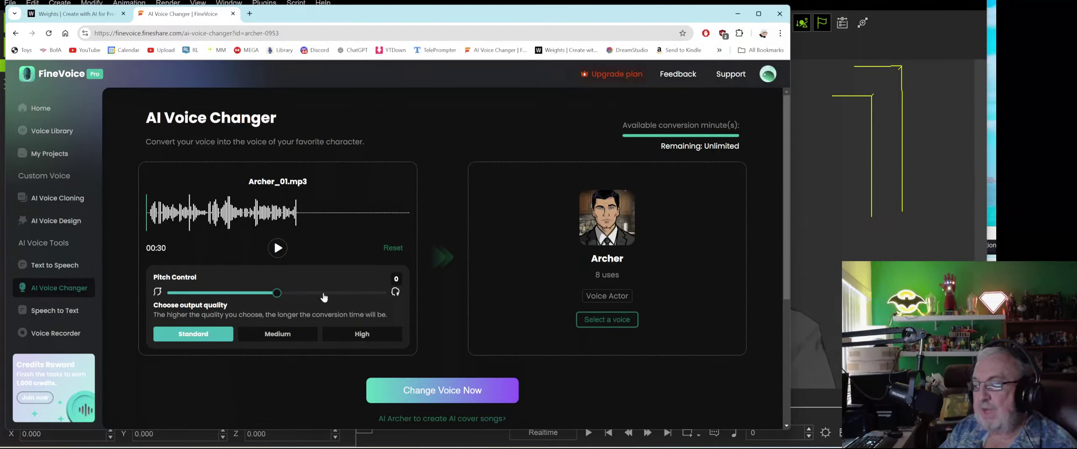
pyautogui.click(360, 336)
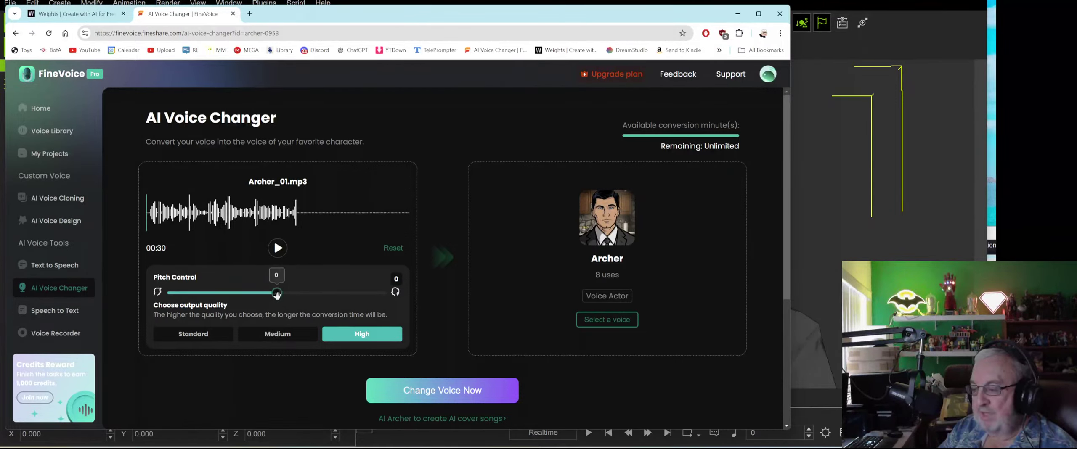
pyautogui.moveTo(277, 296); pyautogui.dragTo(271, 296)
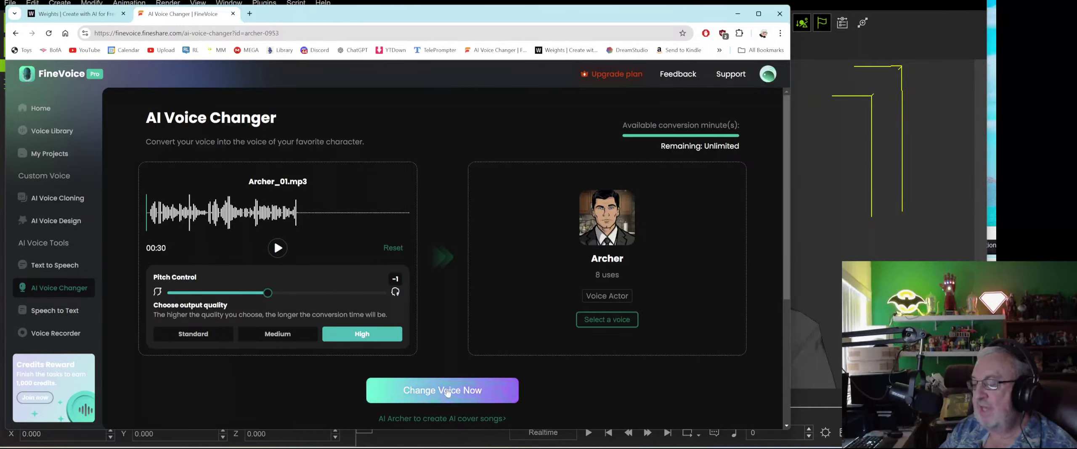
pyautogui.click(496, 390)
pyautogui.scroll(-3, 515, 296)
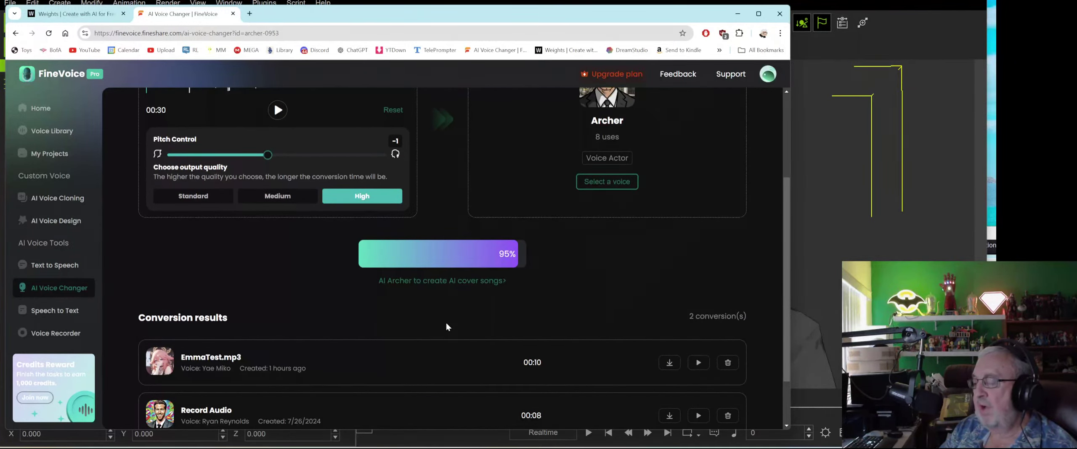
pyautogui.scroll(2, 585, 300)
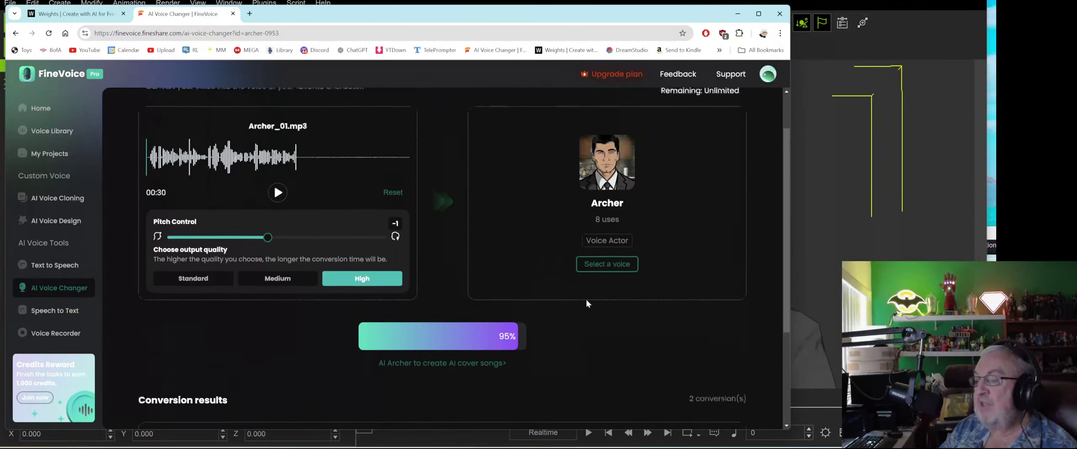
# Switch to Weights and start a cover with the Archer voice model, using Archer_01.mp3 as the input audio.
pyautogui.click(79, 15)
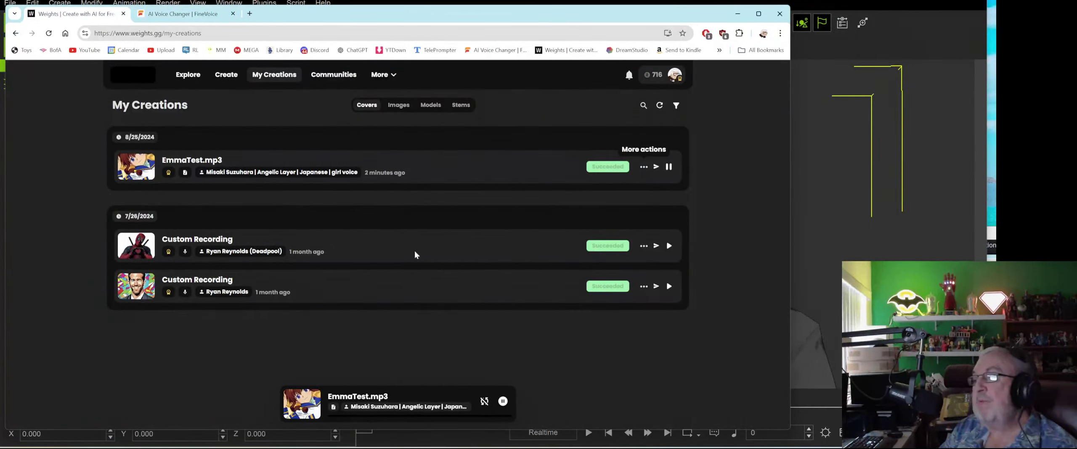
pyautogui.click(430, 106)
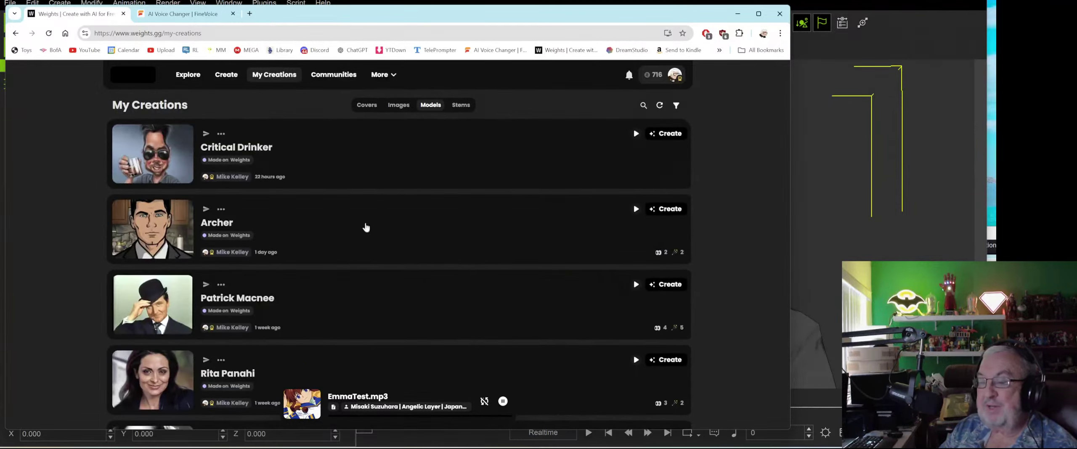
pyautogui.click(669, 210)
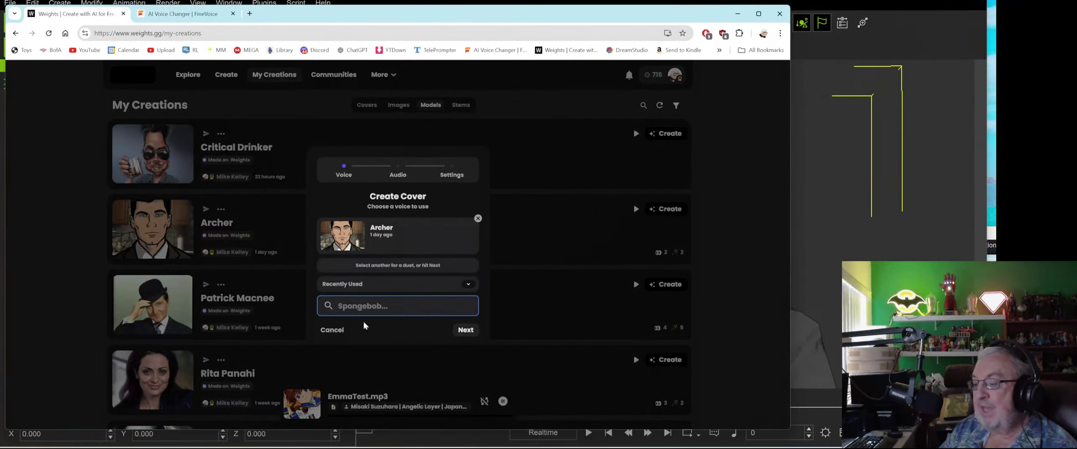
pyautogui.click(457, 330)
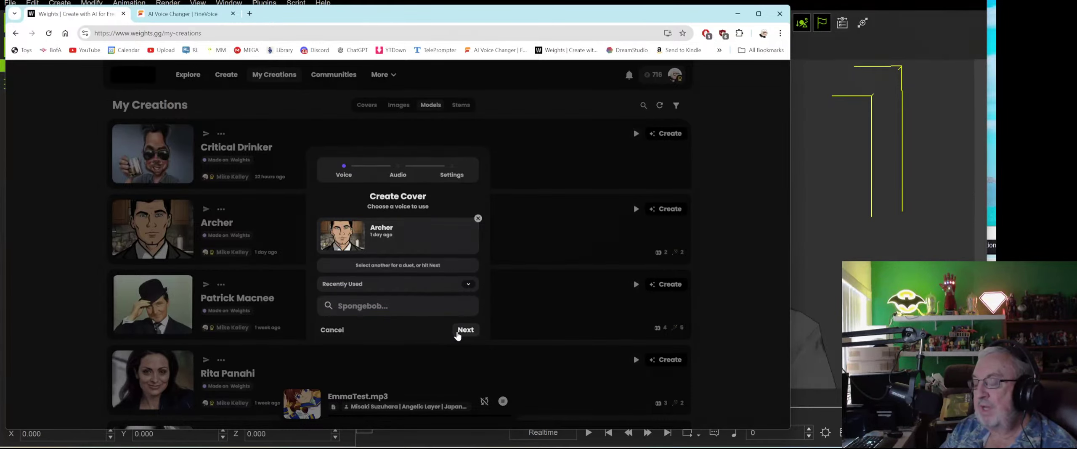
pyautogui.click(403, 318)
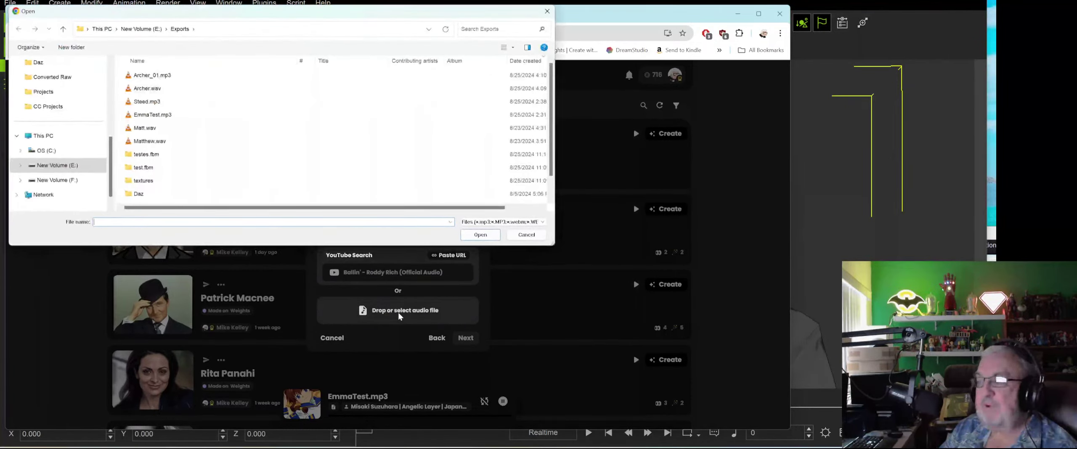
pyautogui.doubleClick(167, 76)
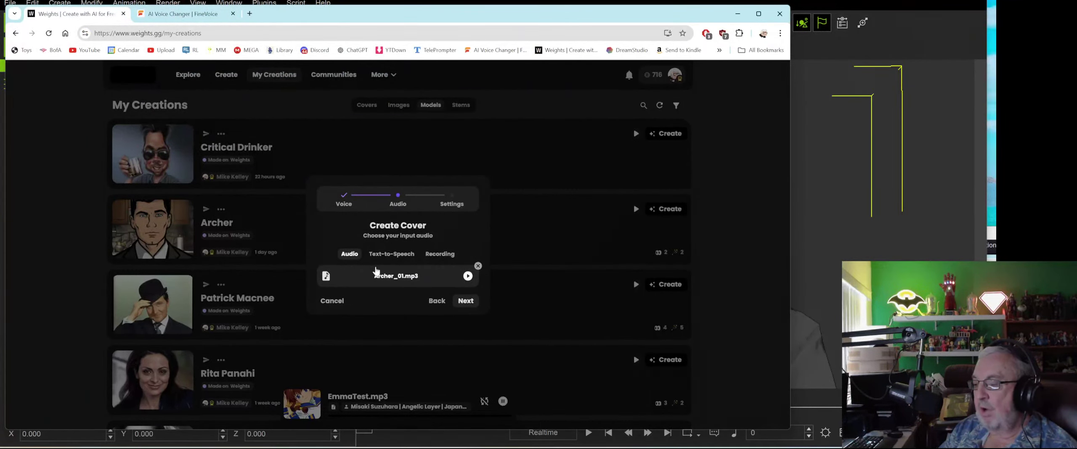
# Create the cover with Pre-Stemmed enabled and the pitch at 0, and refresh the list of covers.
pyautogui.click(459, 302)
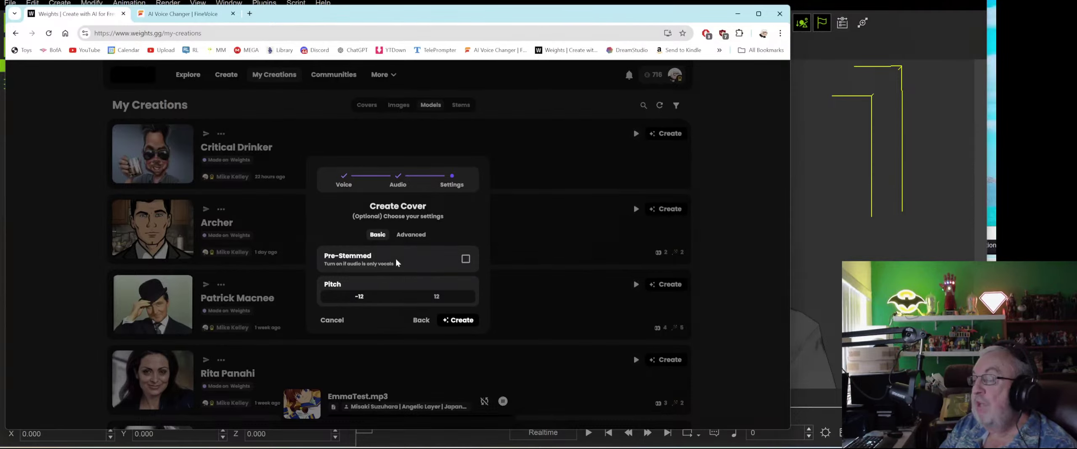
pyautogui.click(465, 260)
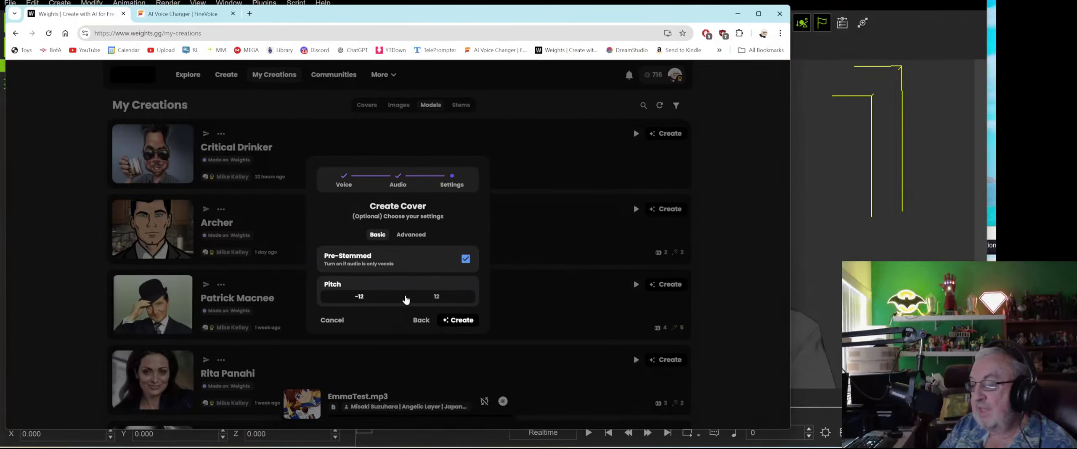
pyautogui.moveTo(398, 302)
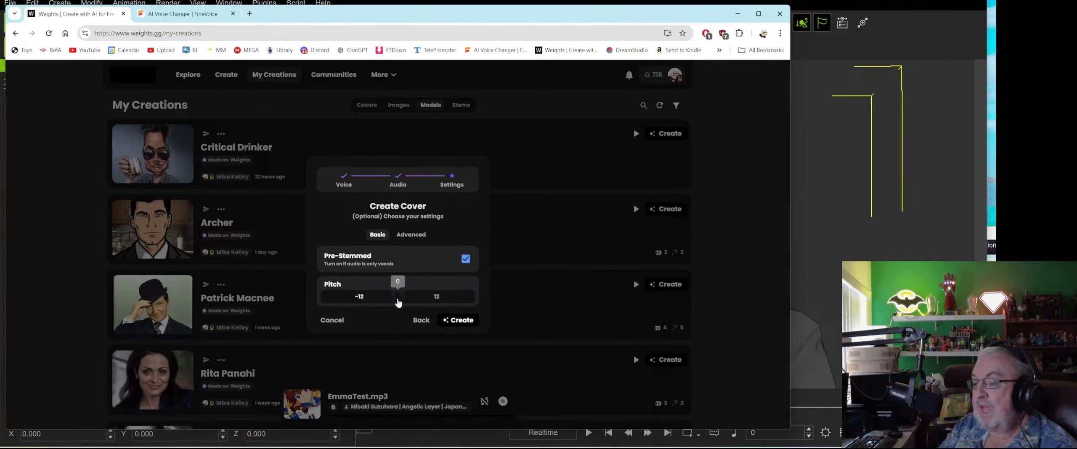
pyautogui.moveTo(398, 302); pyautogui.dragTo(396, 299)
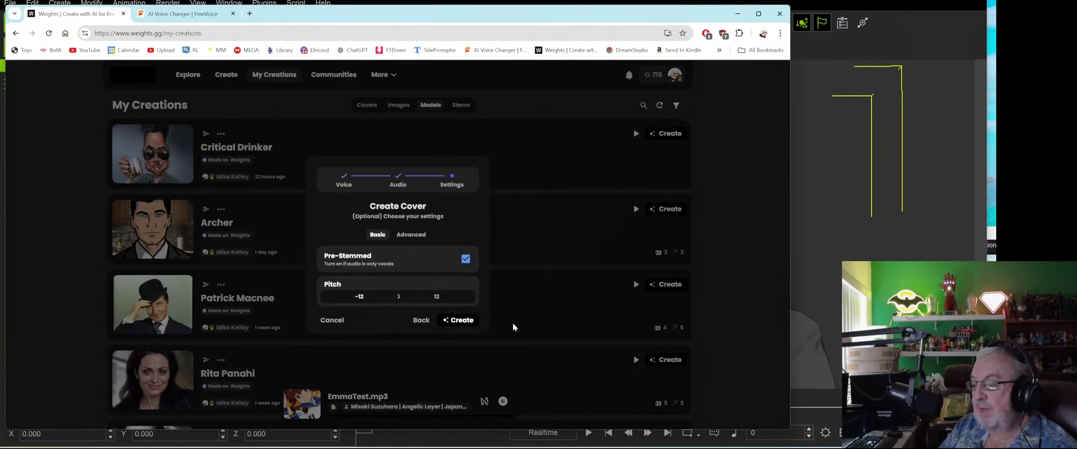
pyautogui.click(460, 323)
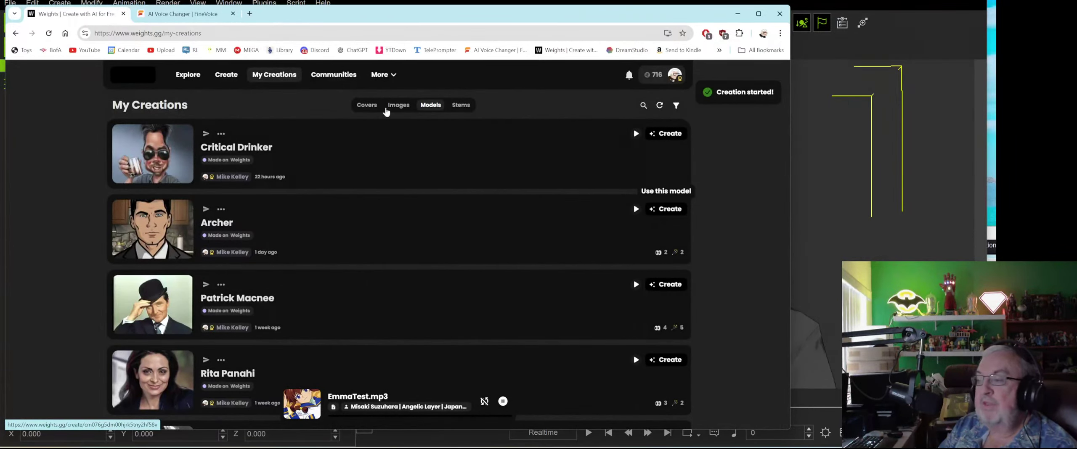
pyautogui.click(367, 106)
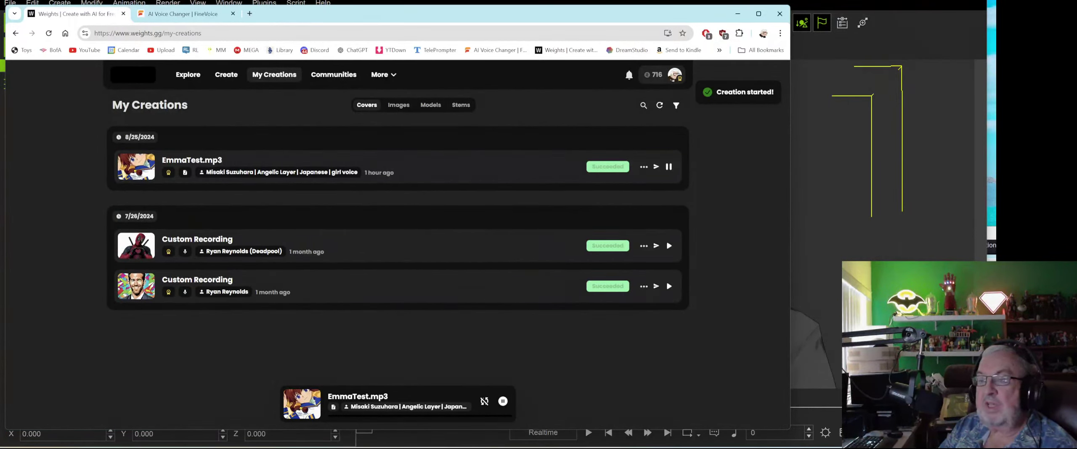
pyautogui.click(48, 32)
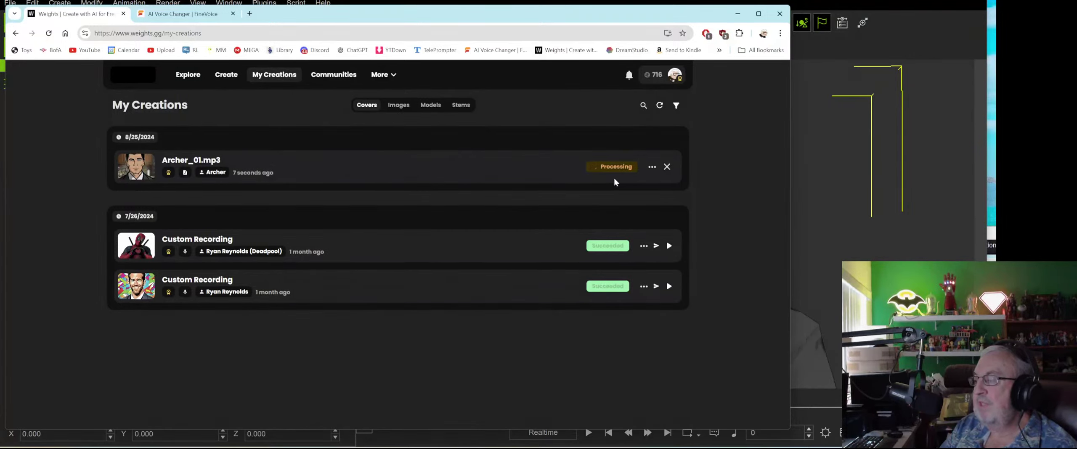
# Return to FineVoice and check the conversion status of Archer_01.mp3, reloading the page.
pyautogui.click(189, 15)
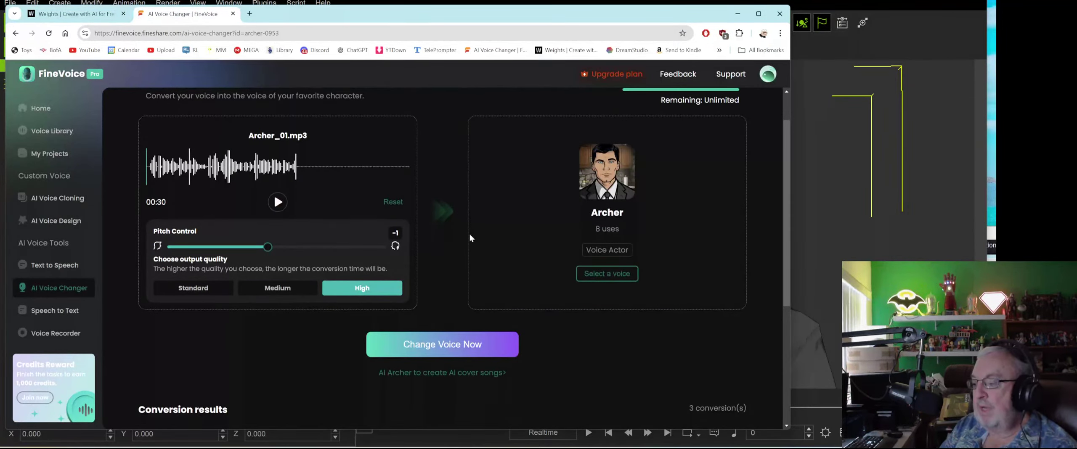
pyautogui.scroll(-4, 469, 234)
pyautogui.scroll(-1, 469, 234)
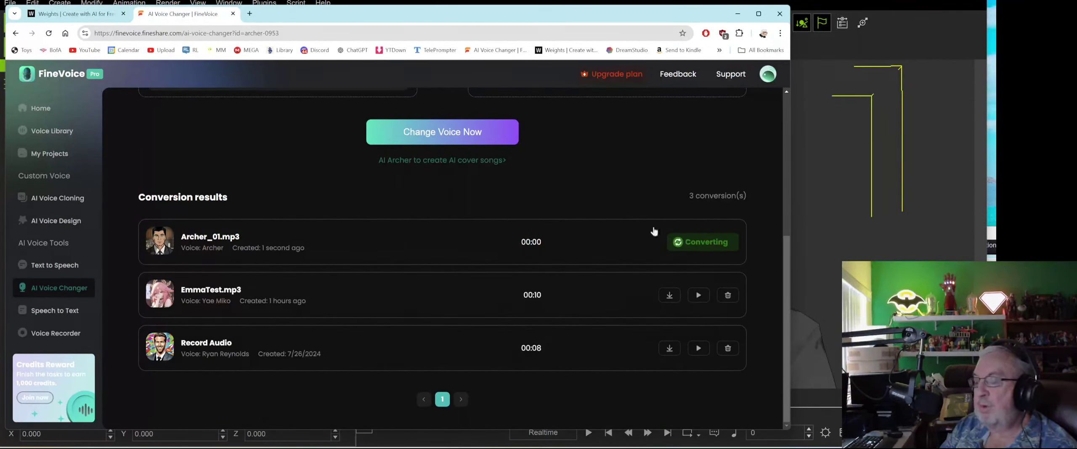
pyautogui.click(48, 33)
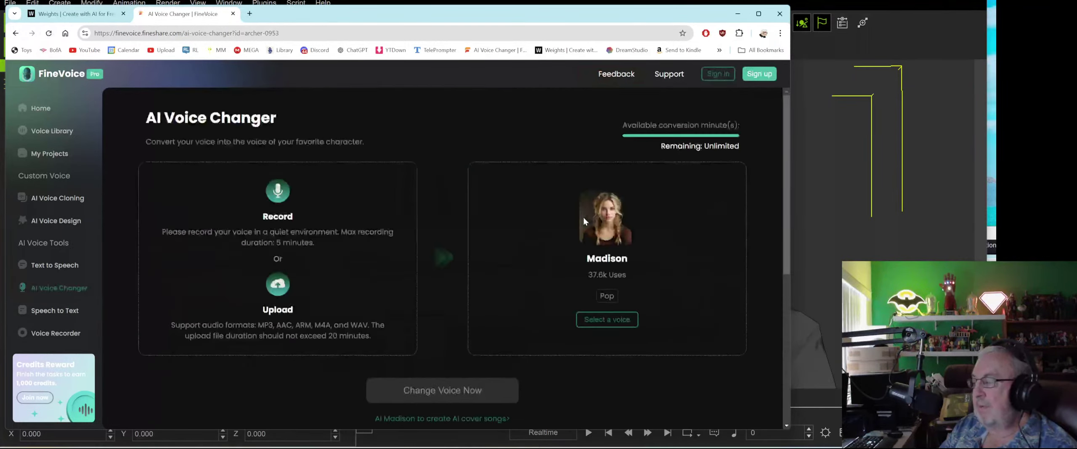
pyautogui.scroll(-6, 434, 207)
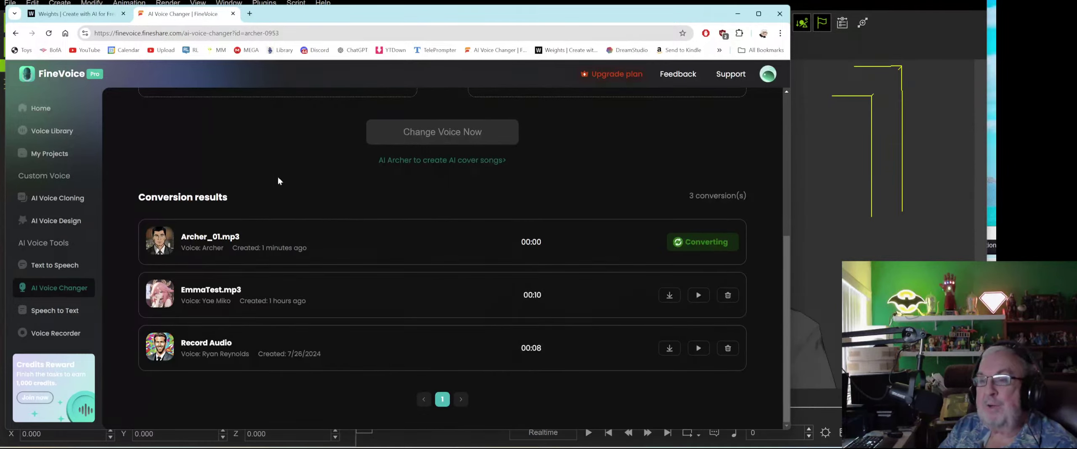
# Refresh the Weights covers list and the FineVoice page to check the status of both Archer_01.mp3 conversions.
pyautogui.click(96, 16)
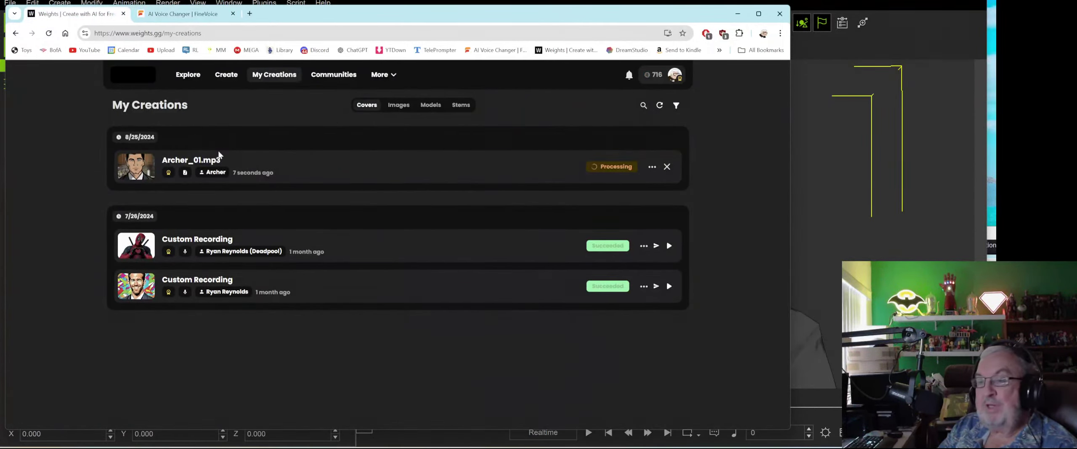
pyautogui.click(49, 33)
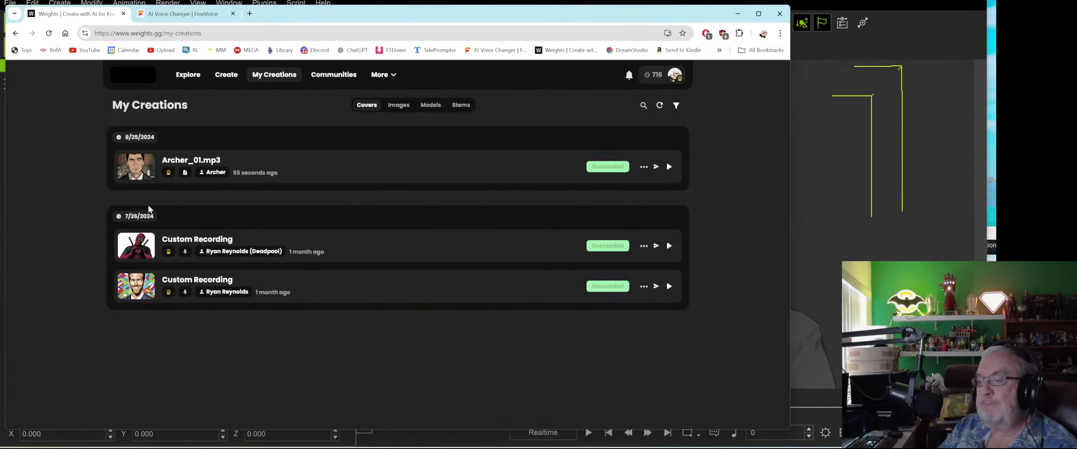
pyautogui.click(181, 13)
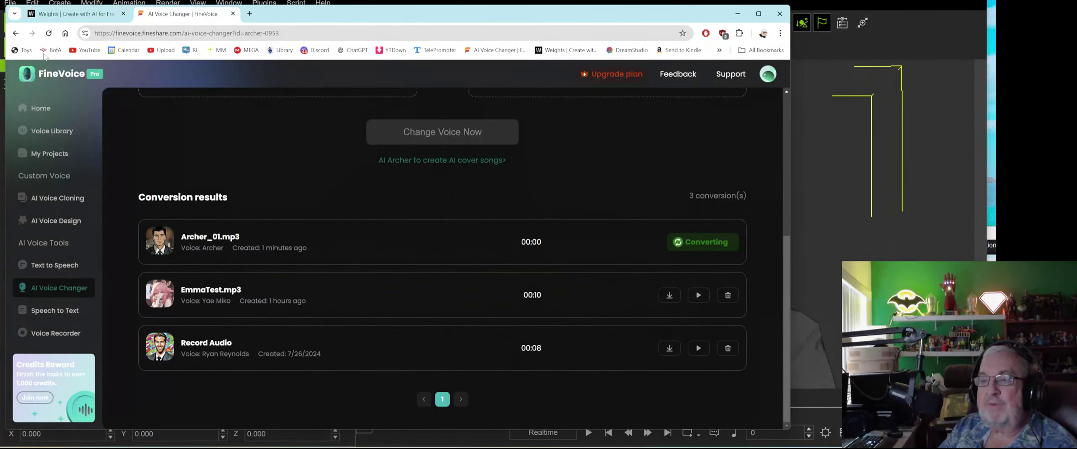
pyautogui.press('F5')
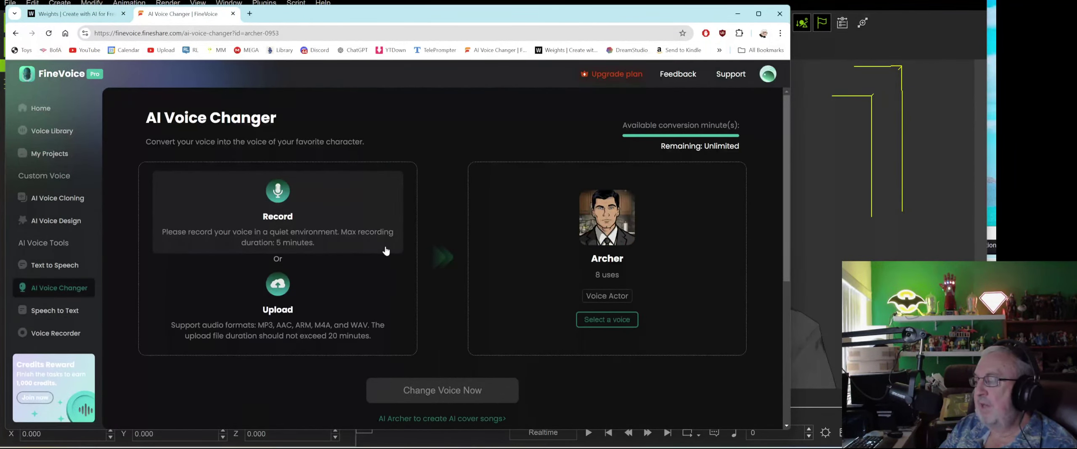
pyautogui.scroll(-5, 387, 254)
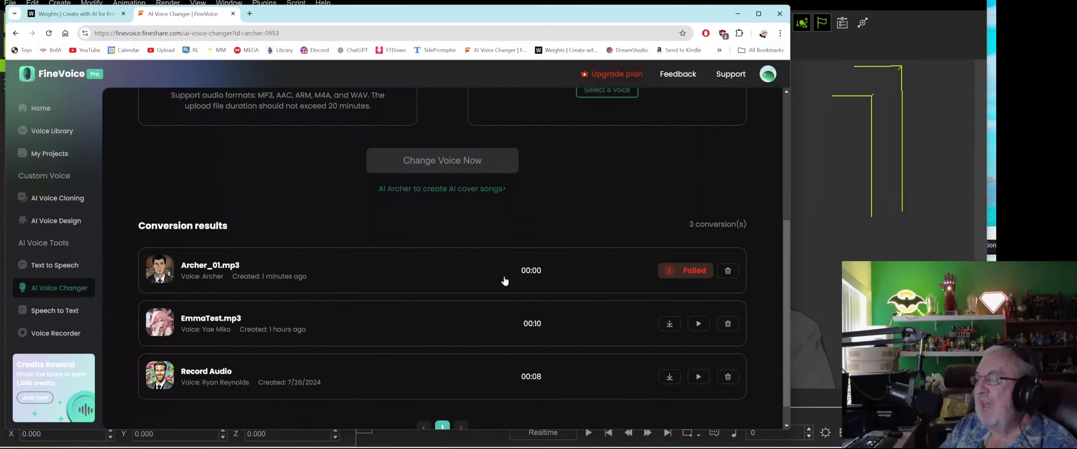
pyautogui.scroll(4, 505, 281)
pyautogui.scroll(-3, 508, 275)
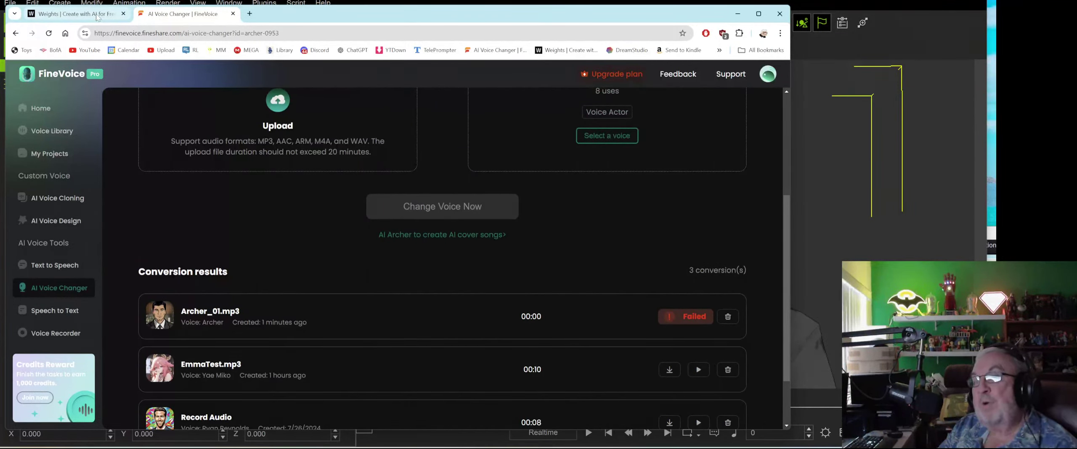
pyautogui.click(30, 17)
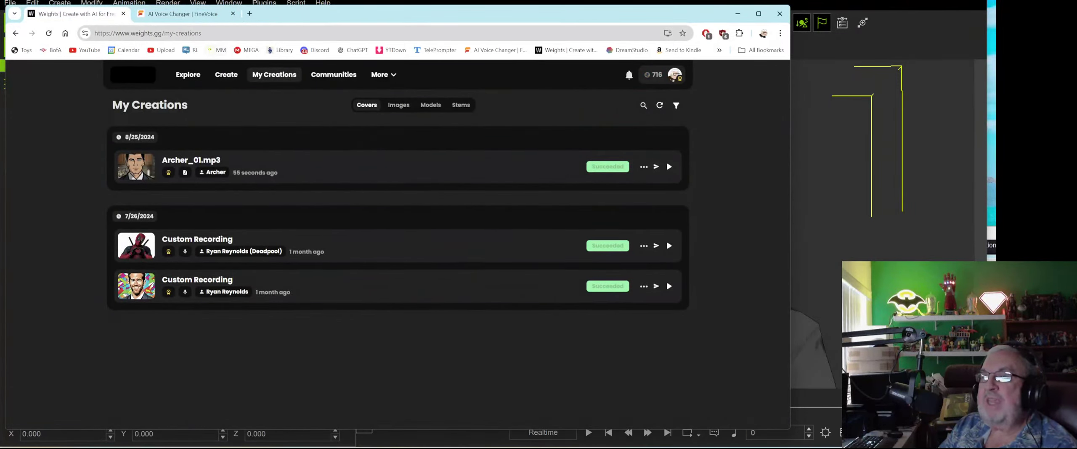
pyautogui.click(183, 13)
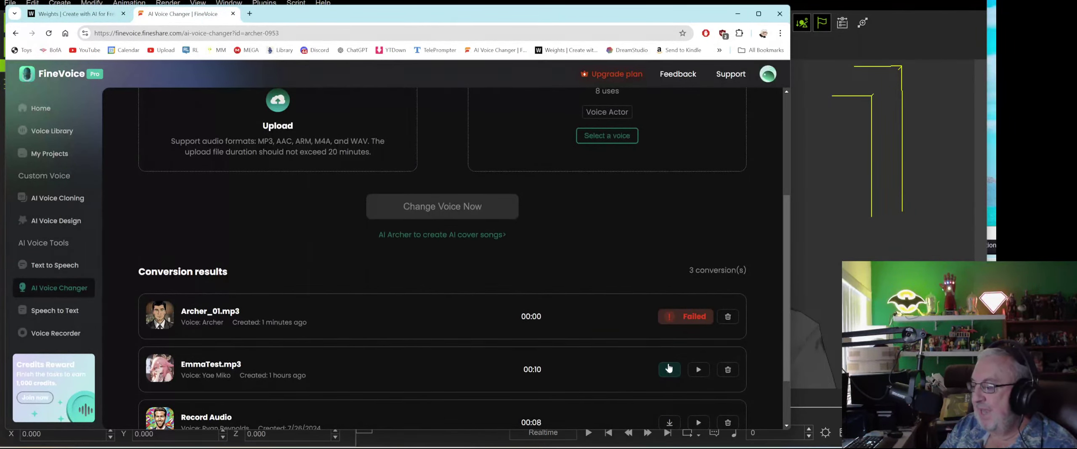
# Upload Archer_01.mp3 to the FineVoice voice changer again, with High output quality and the pitch at -1.
pyautogui.scroll(3, 438, 292)
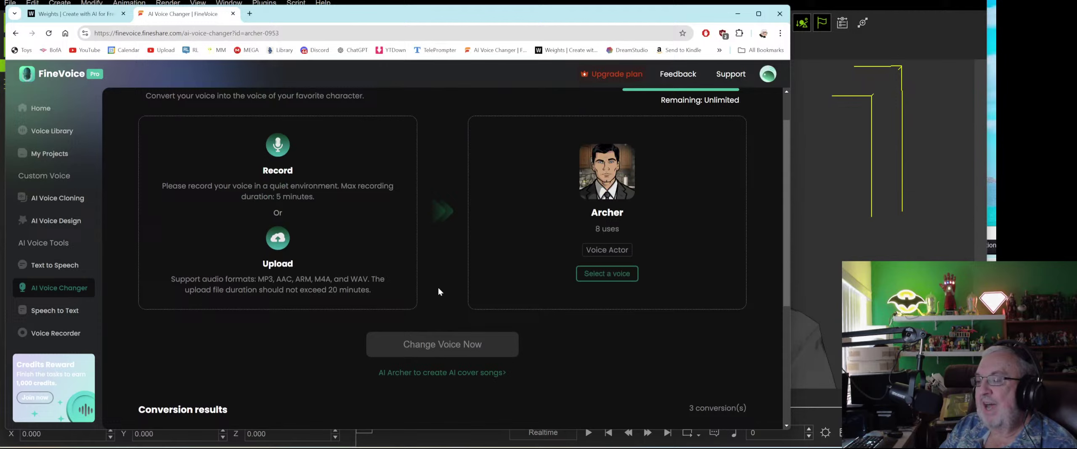
pyautogui.click(278, 238)
pyautogui.doubleClick(145, 76)
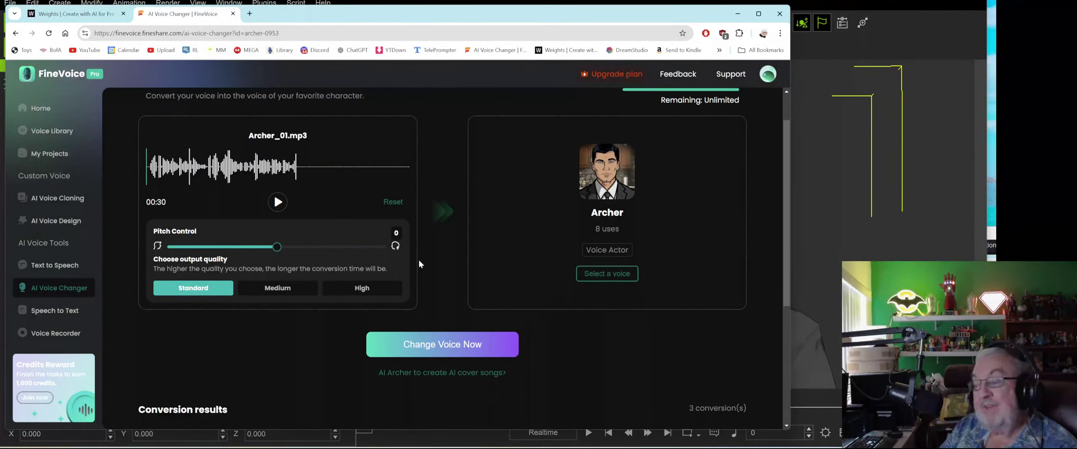
pyautogui.click(362, 288)
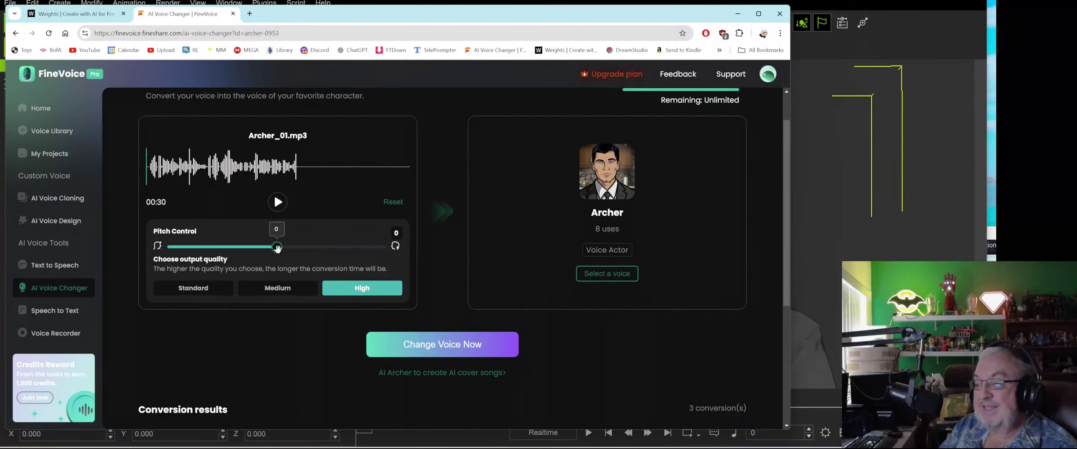
pyautogui.moveTo(281, 249); pyautogui.dragTo(272, 249)
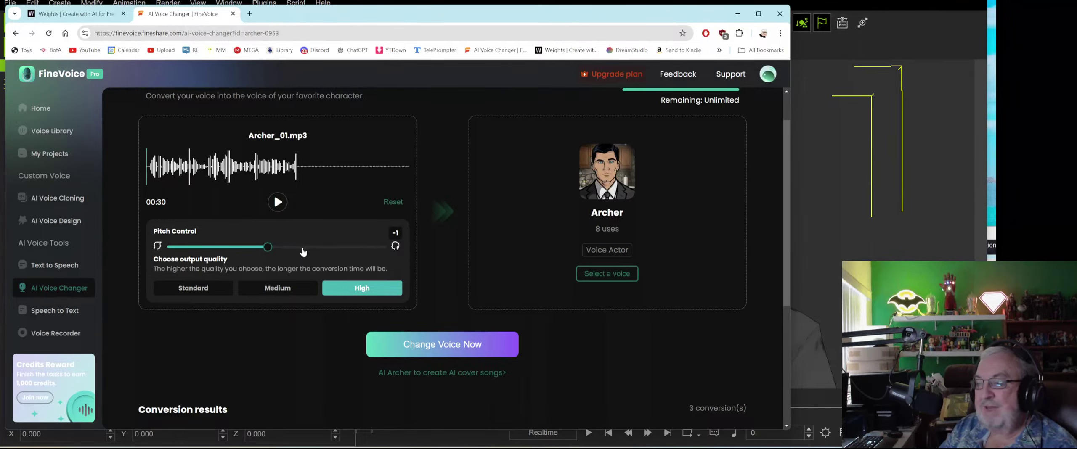
# Briefly preview the uploaded Archer_01.mp3 audio and start its conversion to the Archer voice.
pyautogui.click(276, 201)
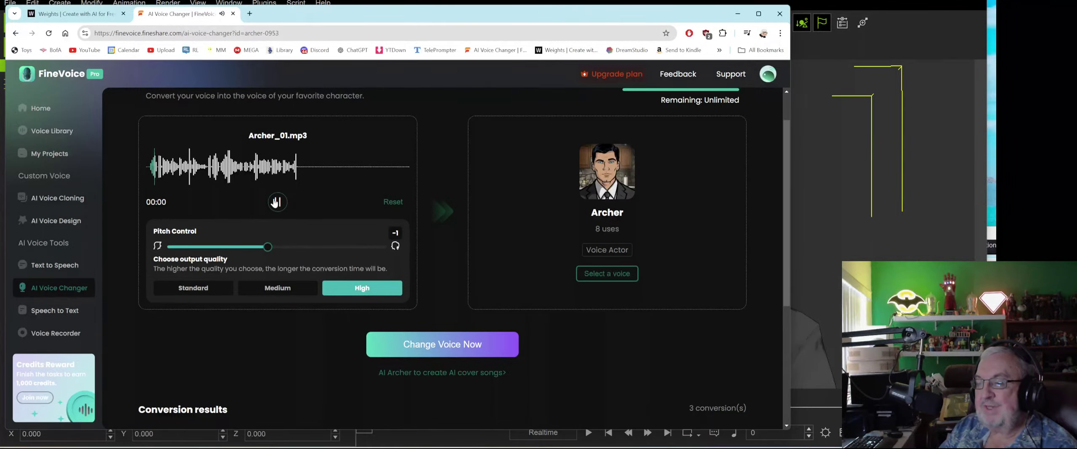
pyautogui.click(276, 202)
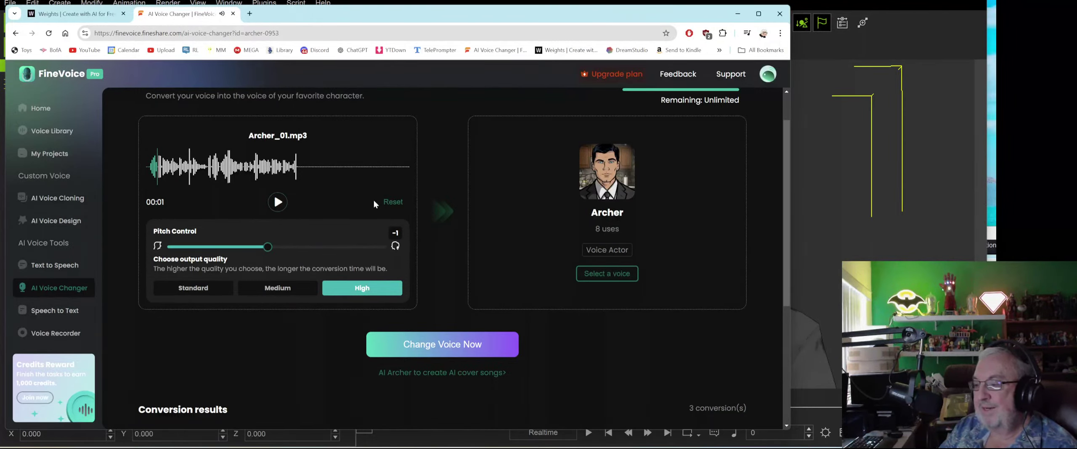
pyautogui.click(448, 343)
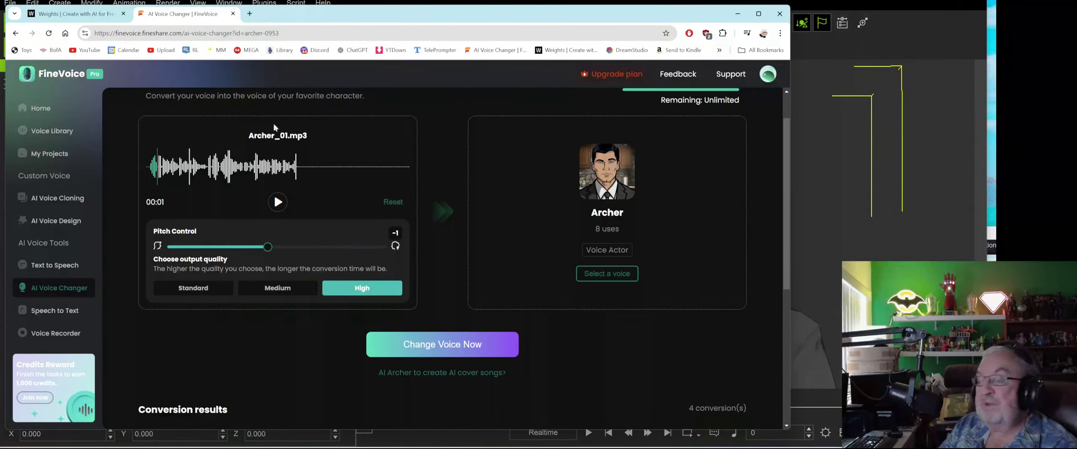
# Switch to Weights and listen to the Archer_01.mp3 cover.
pyautogui.click(86, 17)
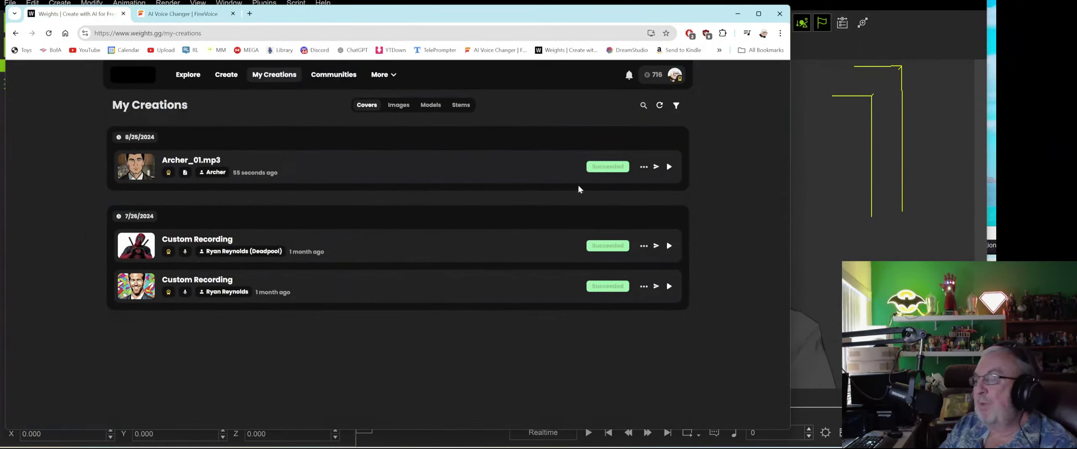
pyautogui.click(669, 168)
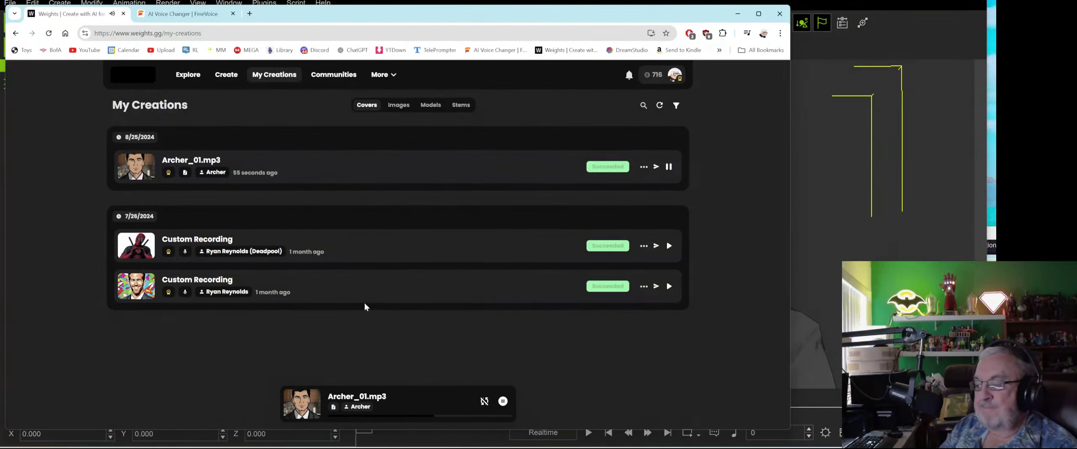
pyautogui.click(514, 393)
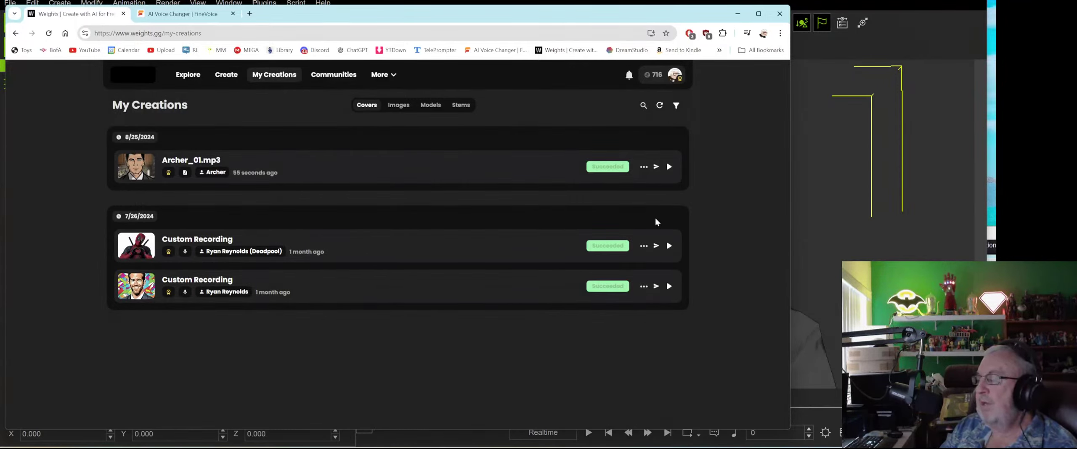
# Download the Output version of the Archer_01.mp3 cover.
pyautogui.click(644, 169)
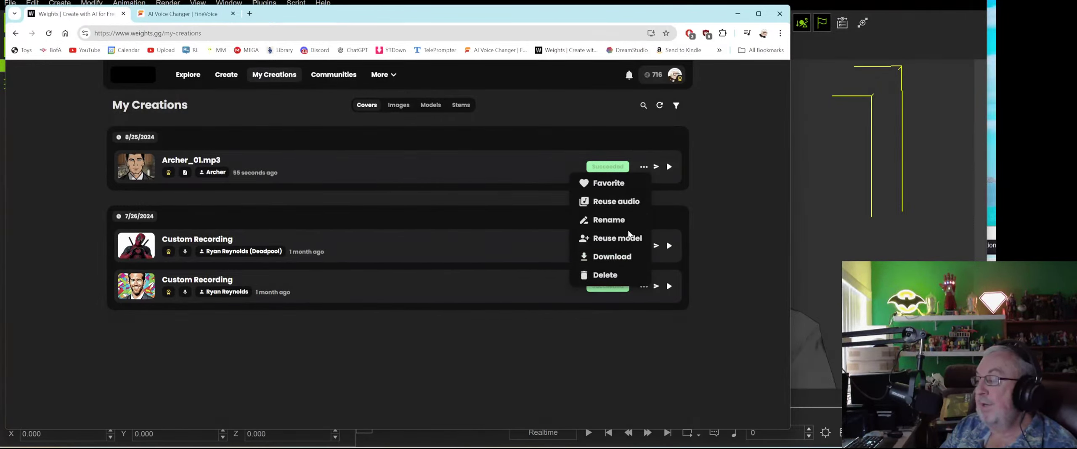
pyautogui.click(609, 257)
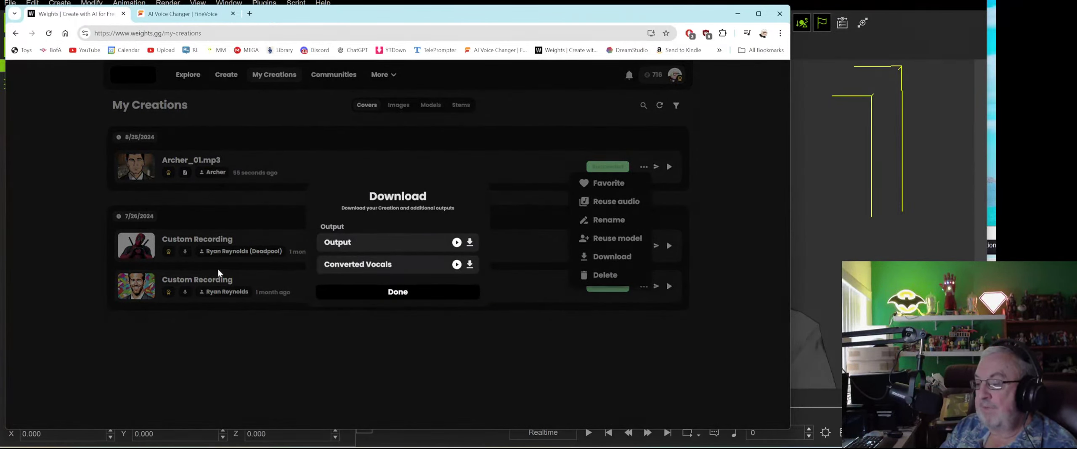
pyautogui.click(473, 242)
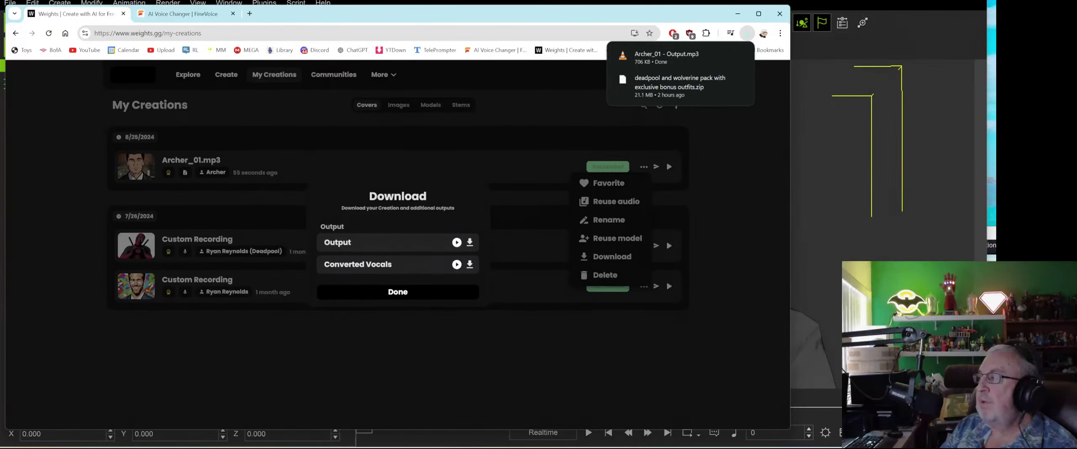
# Bring Archer_01 - Output.mp3 from the Downloads folder into the iClone project.
pyautogui.hotkey('alt', 'Tab')
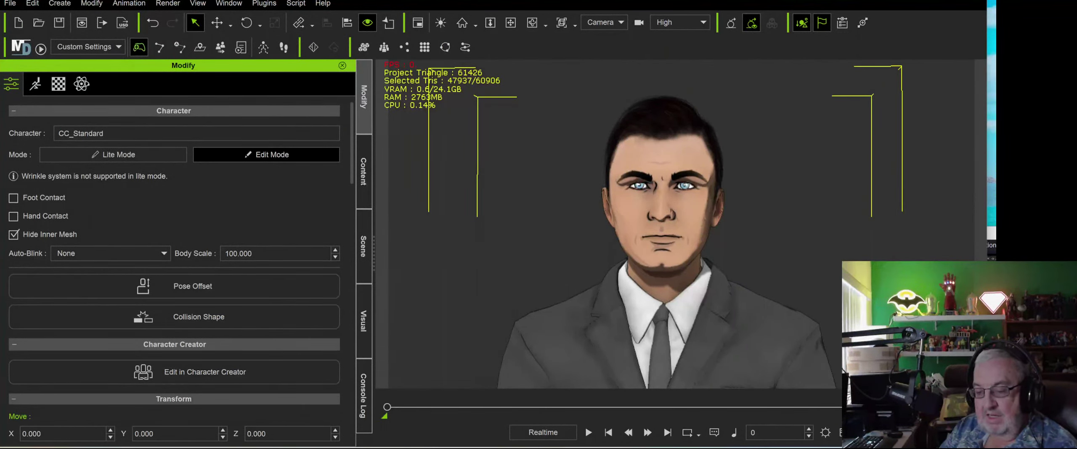
pyautogui.hotkey('alt', 'Tab')
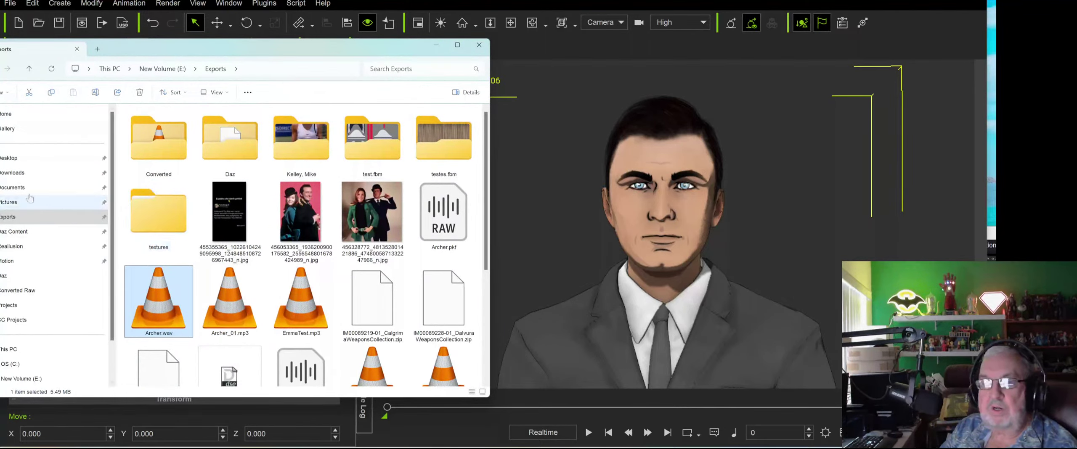
pyautogui.click(21, 172)
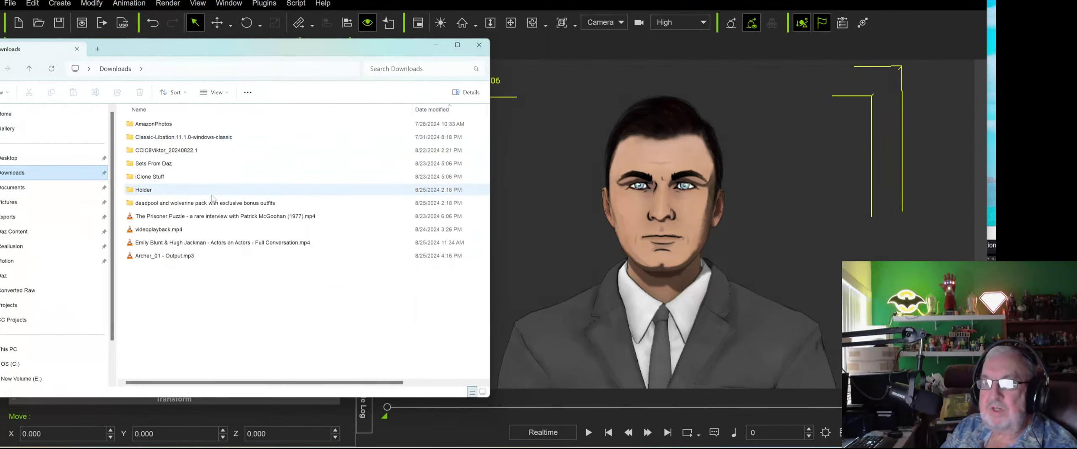
pyautogui.moveTo(192, 256); pyautogui.dragTo(540, 173)
# Minimize the file window, play the start of the iClone project with the imported audio, and return to the first frame.
pyautogui.press('space')
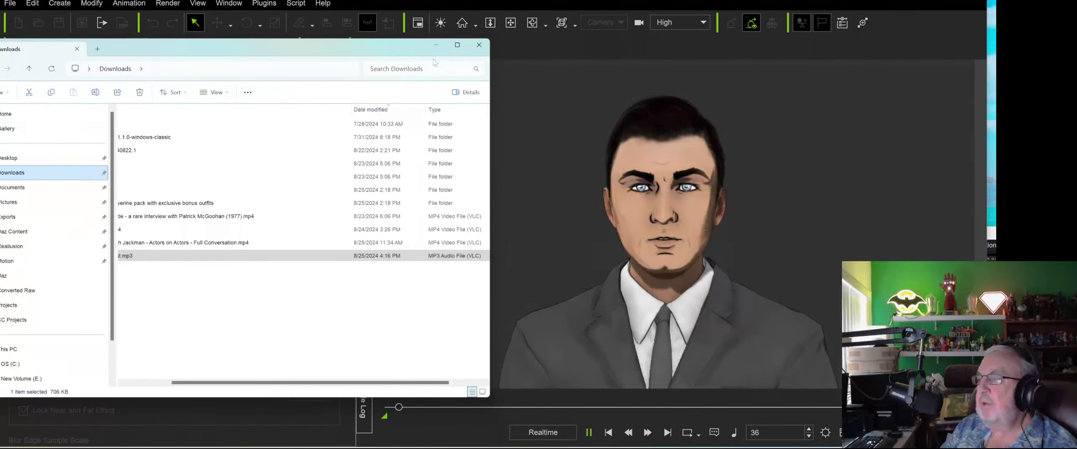
pyautogui.click(435, 45)
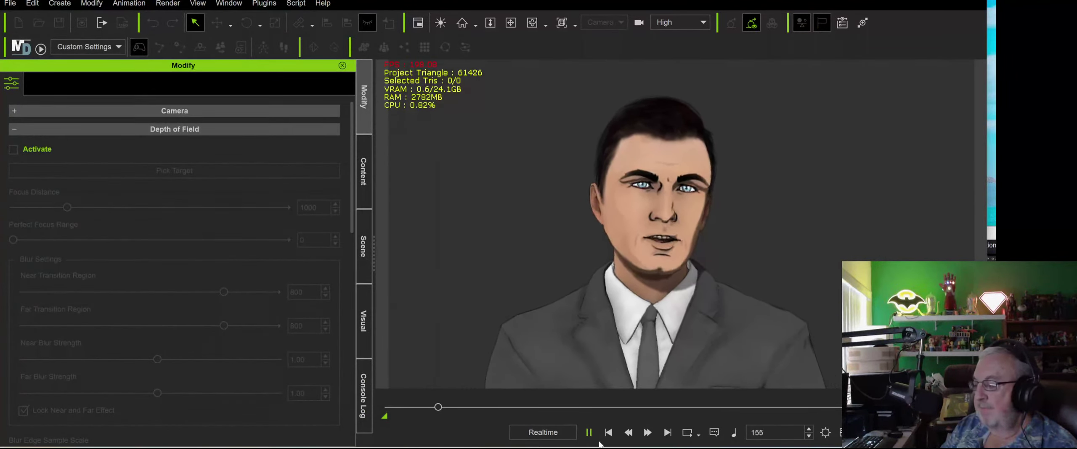
pyautogui.press('space')
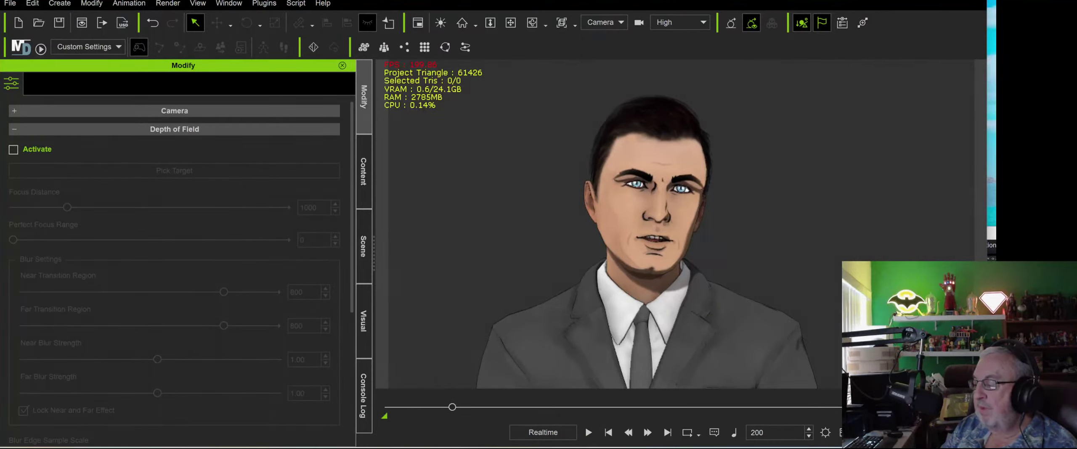
pyautogui.click(608, 433)
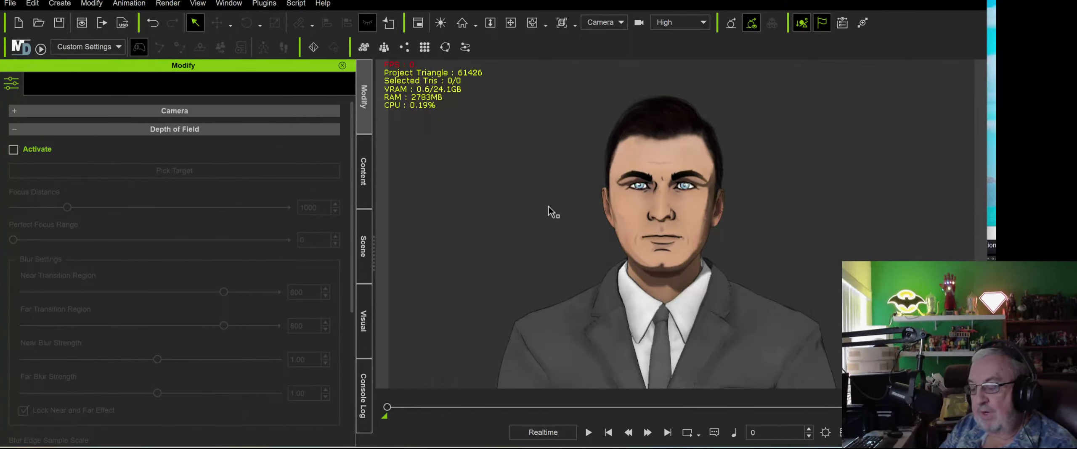
# Mute the character's Voice track in the Timeline and play the whole project from the first frame.
pyautogui.press('F3')
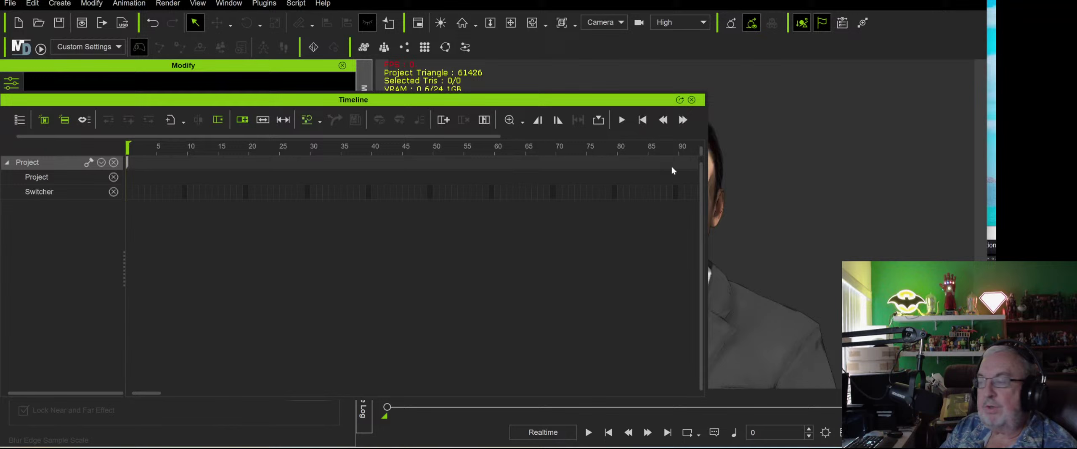
pyautogui.click(738, 323)
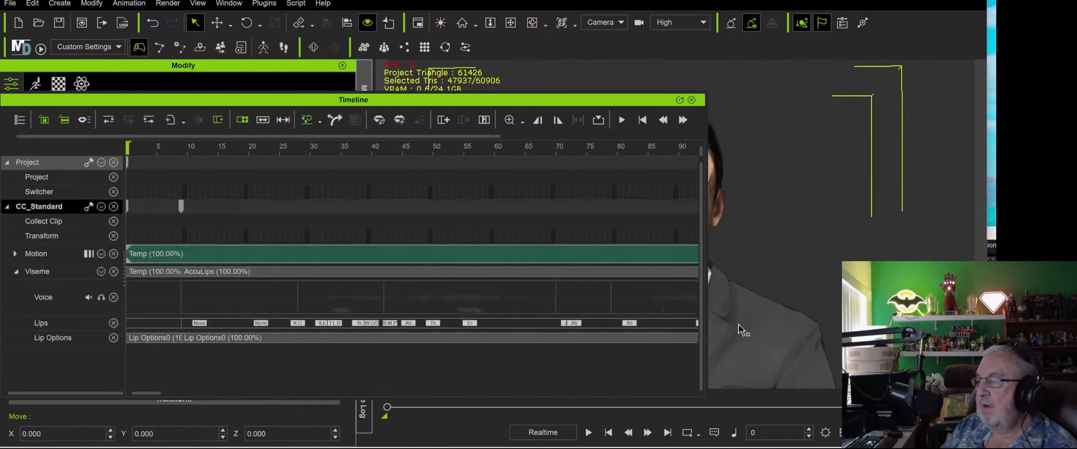
pyautogui.click(88, 297)
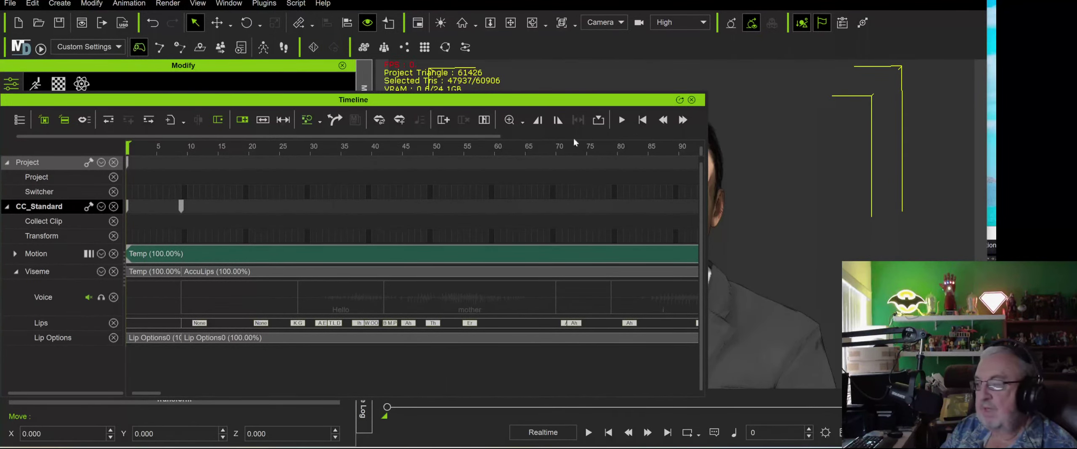
pyautogui.click(691, 99)
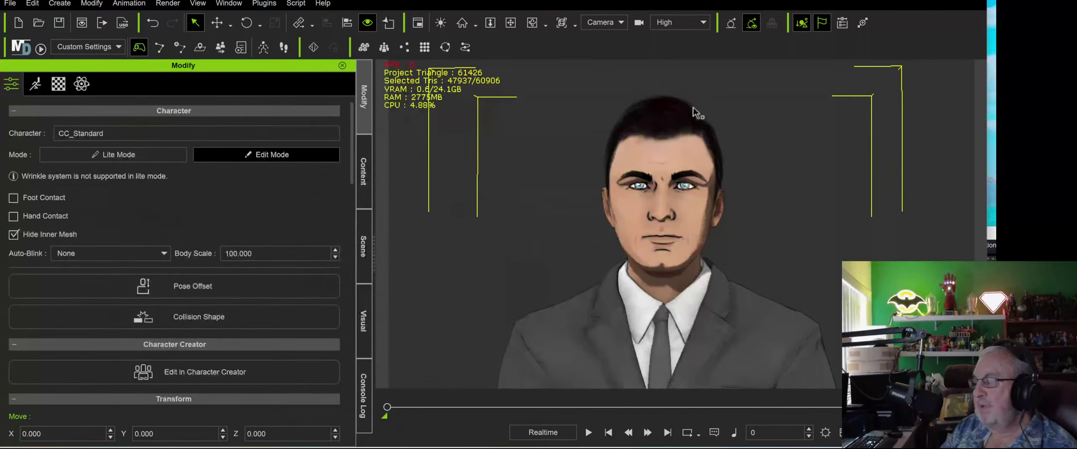
pyautogui.click(588, 433)
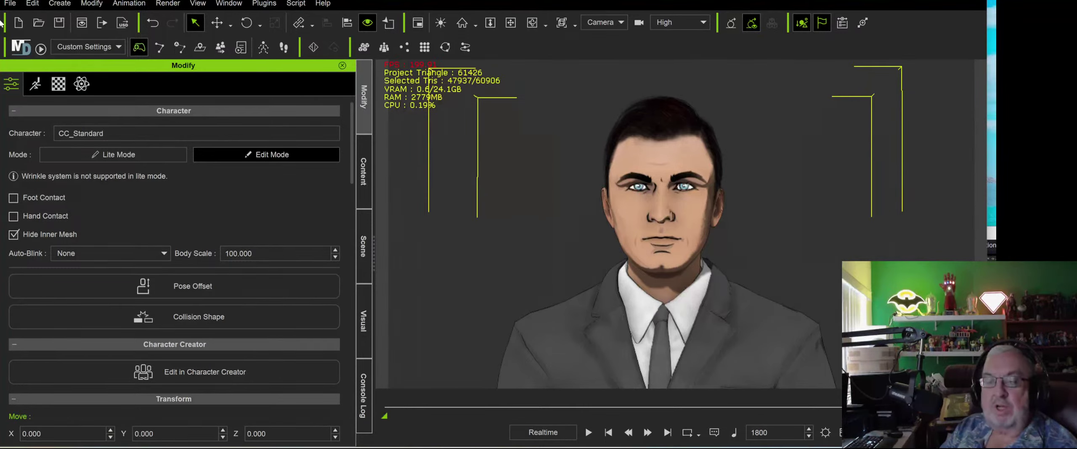
pyautogui.click(11, 4)
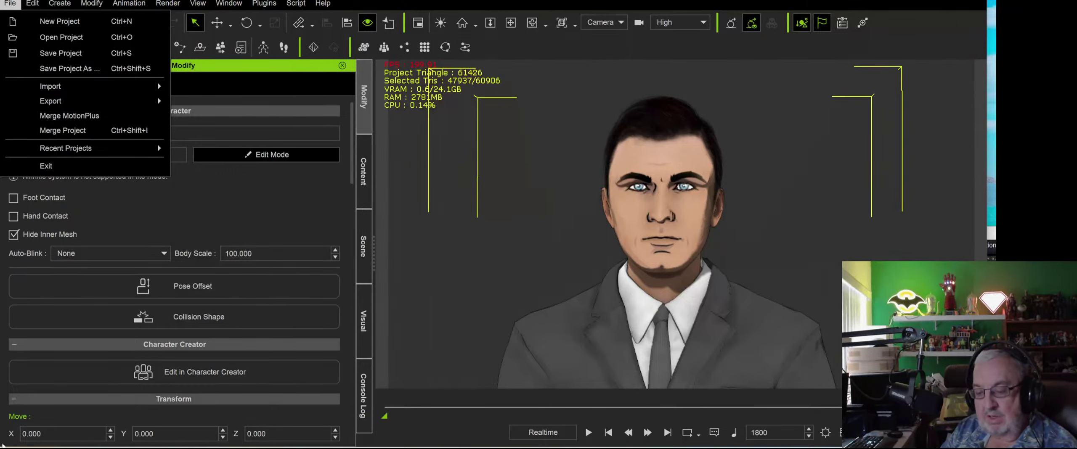
pyautogui.press('super+Tab')
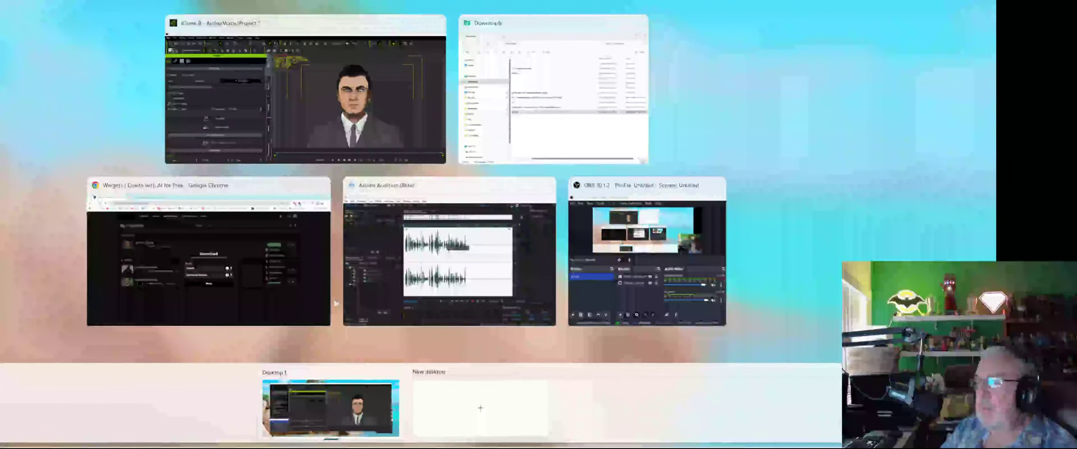
pyautogui.click(348, 74)
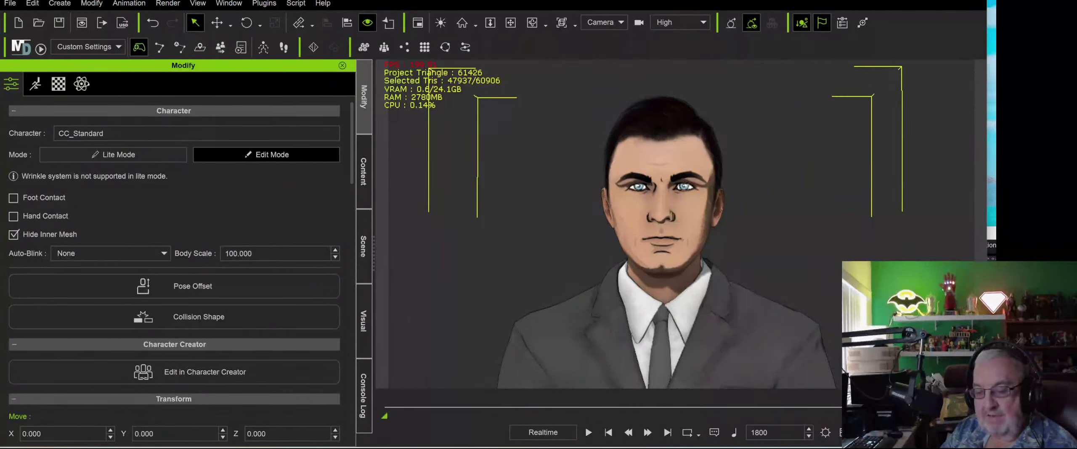
# Switch to the file window, browse to the Exports folder, and check the sizes of Matt.wav and Matthew.wav.
pyautogui.hotkey('alt', 'Tab')
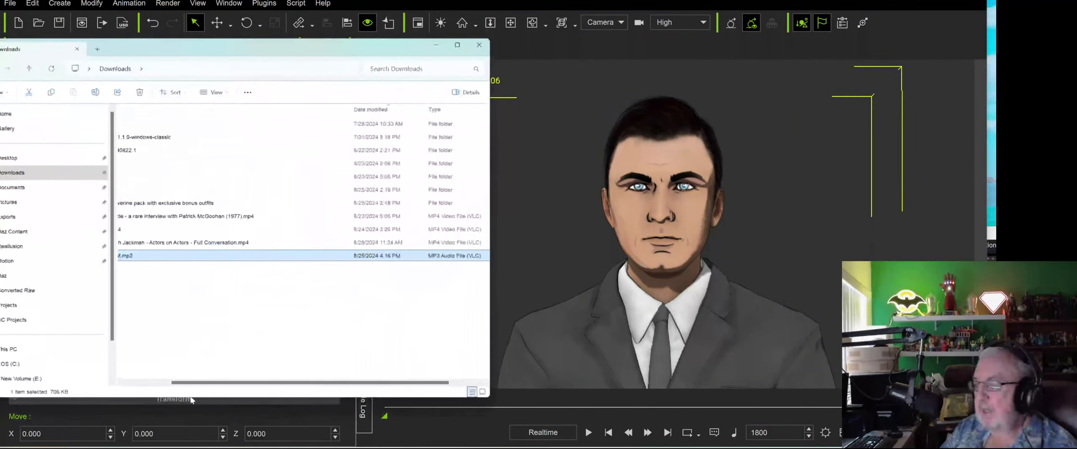
pyautogui.moveTo(293, 53); pyautogui.dragTo(544, 51)
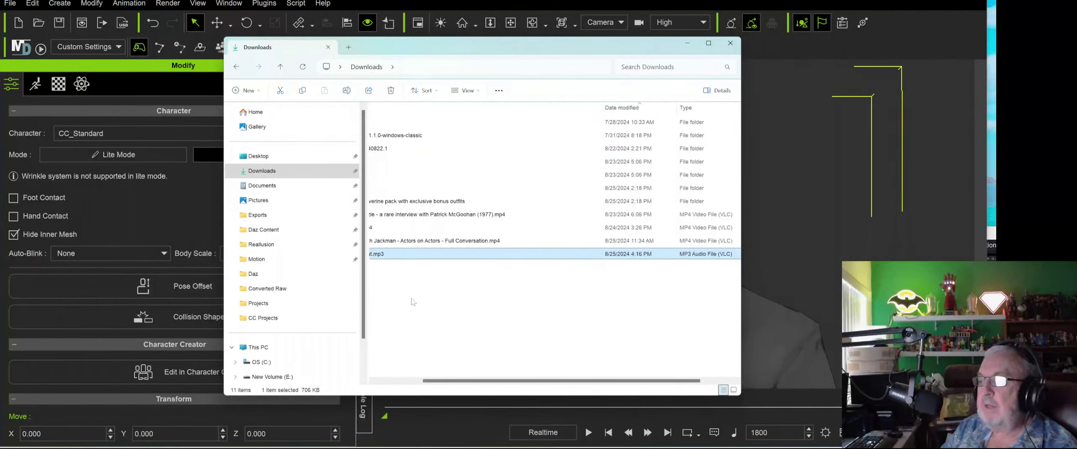
pyautogui.moveTo(430, 380); pyautogui.dragTo(377, 380)
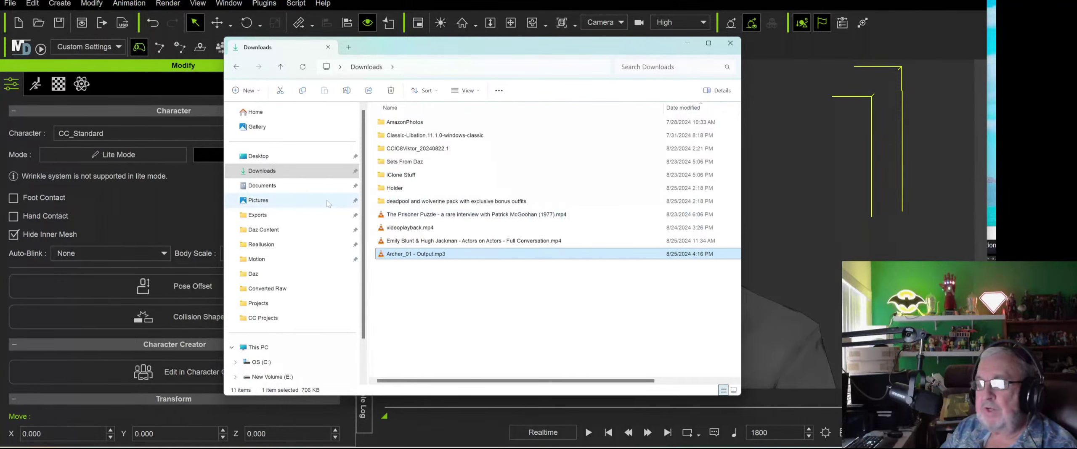
pyautogui.click(257, 214)
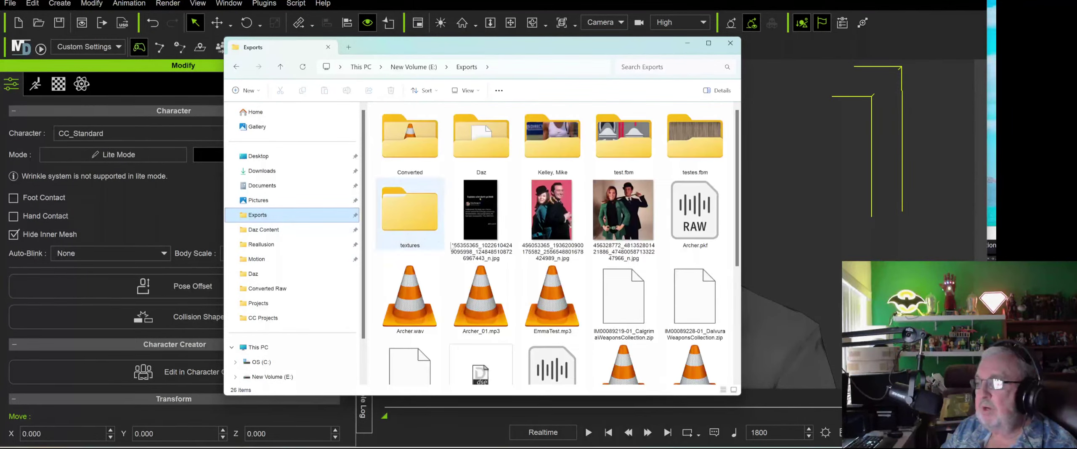
pyautogui.scroll(-3, 581, 277)
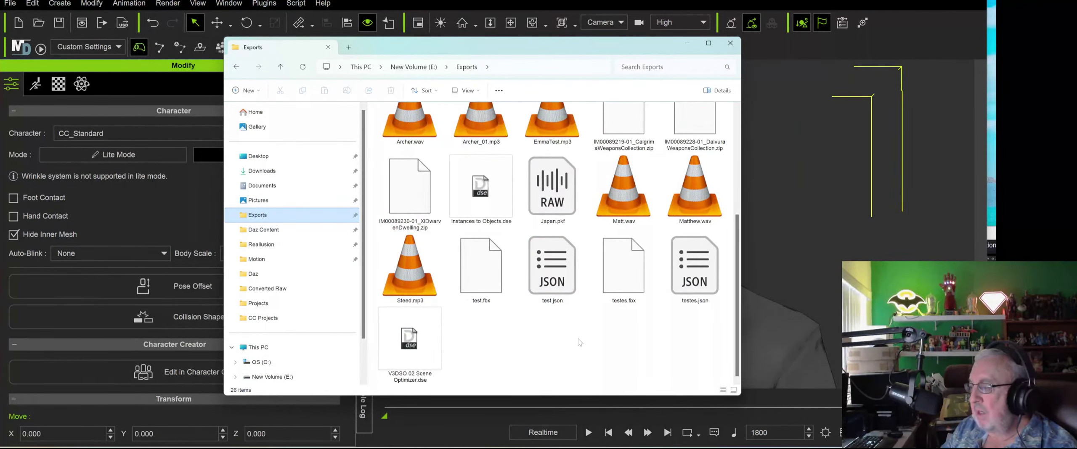
pyautogui.click(629, 201)
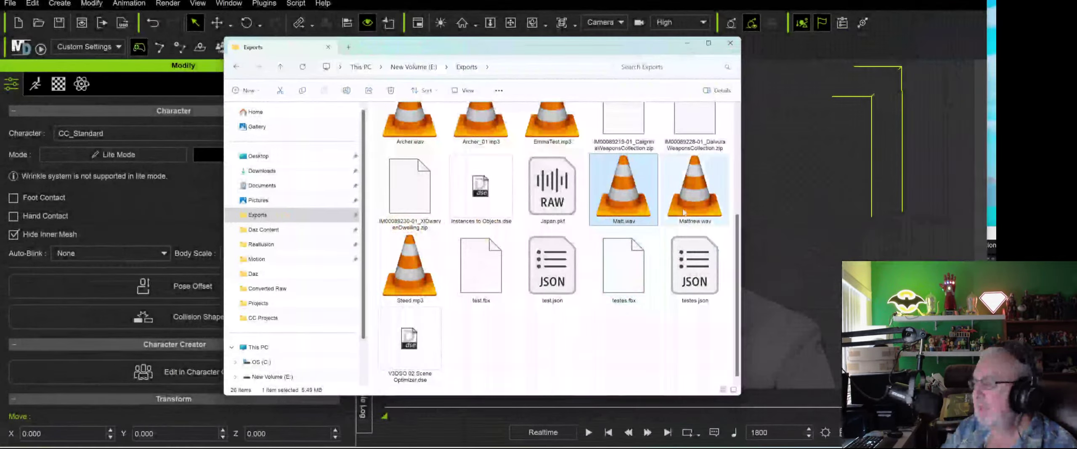
pyautogui.doubleClick(694, 194)
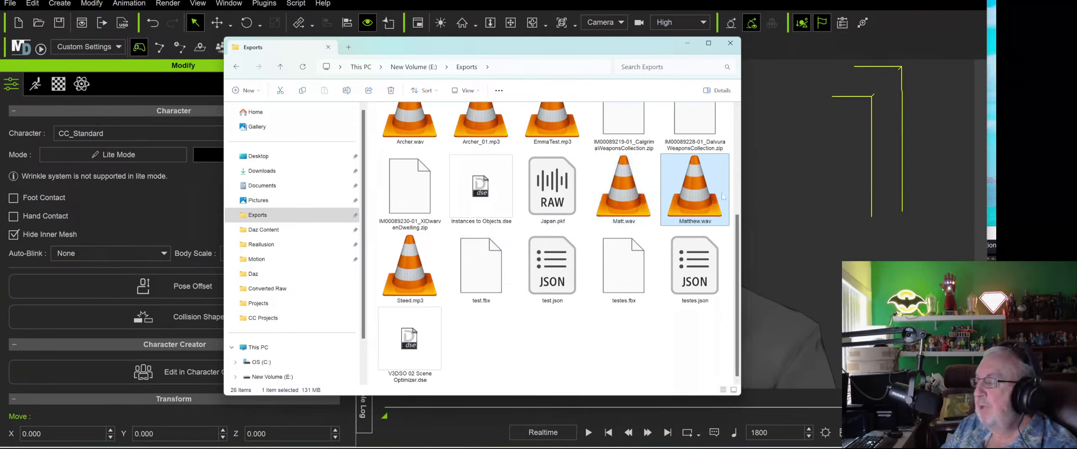
# Switch to FineVoice in the browser and play the successful Archer_01.mp3 result under Conversion results.
pyautogui.moveTo(696, 207)
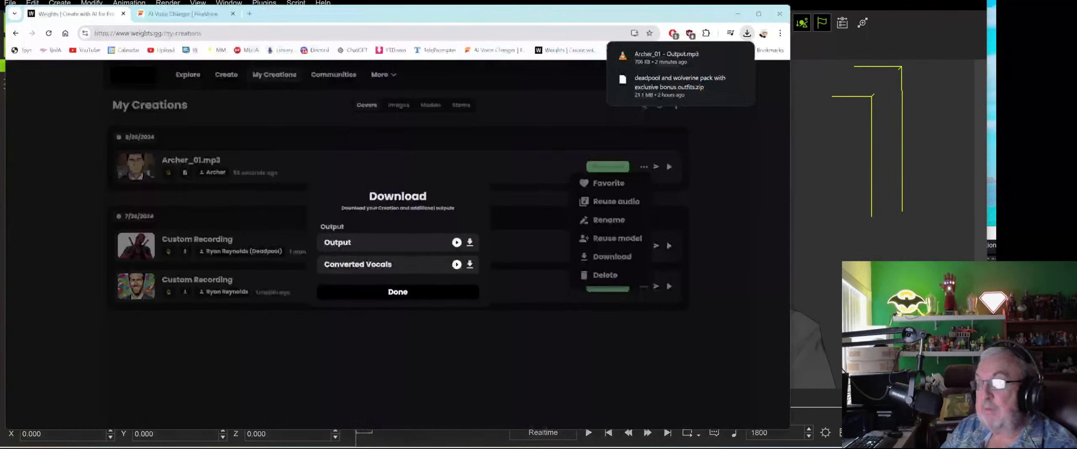
pyautogui.click(177, 14)
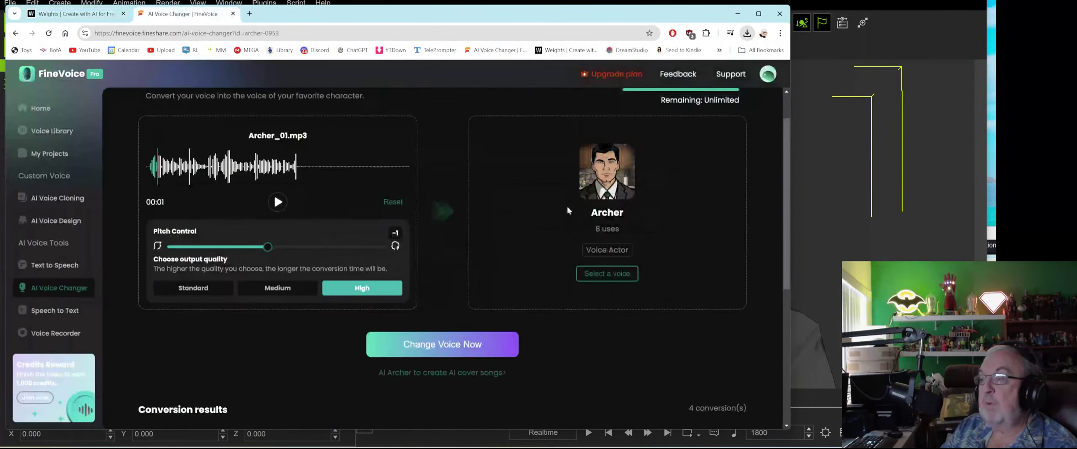
pyautogui.scroll(-4, 469, 212)
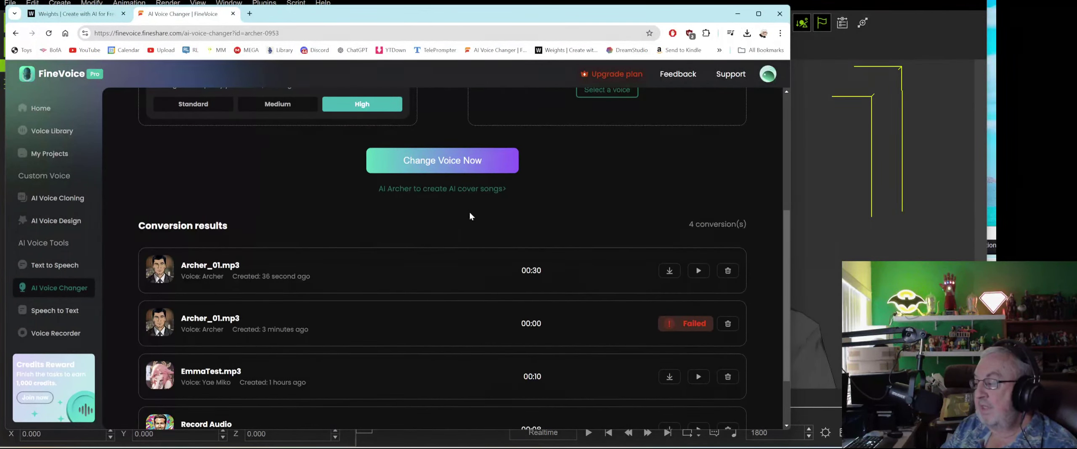
pyautogui.click(698, 271)
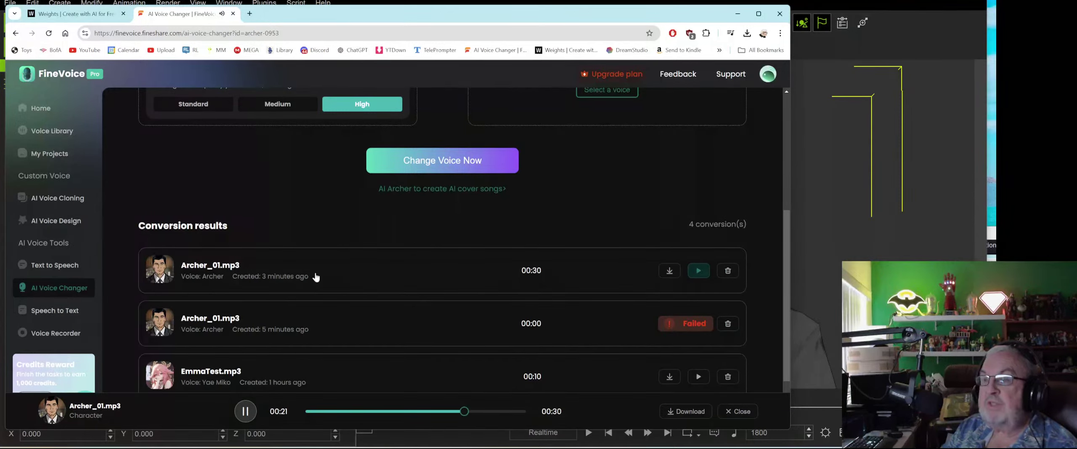
# Close the download dialog in Weights, play and pause the Archer_01.mp3 cover, and return to FineVoice's voice changer settings.
pyautogui.hotkey('ctrl', 'Tab')
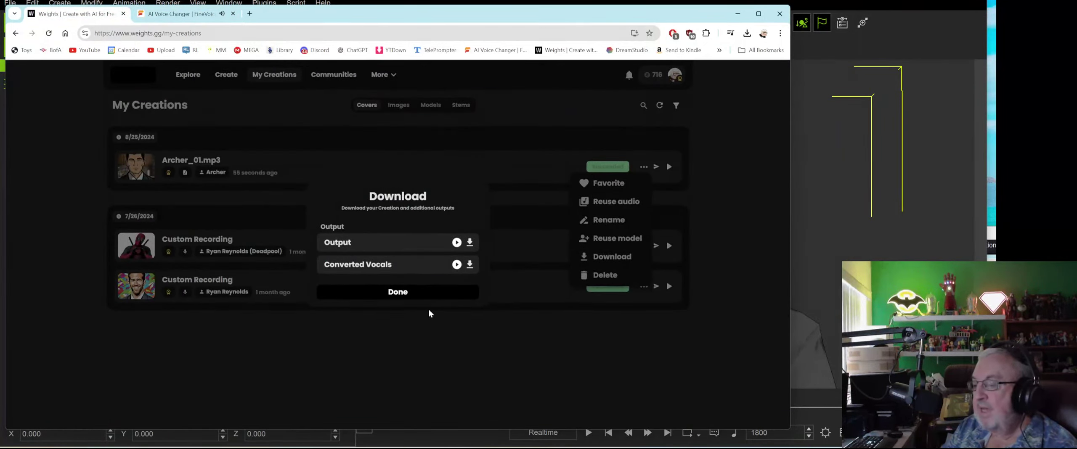
pyautogui.click(410, 298)
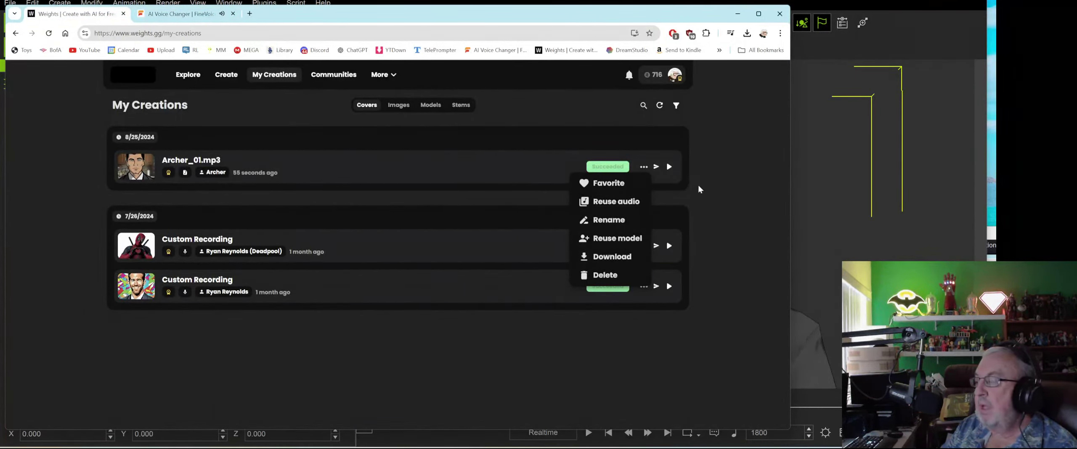
pyautogui.click(691, 161)
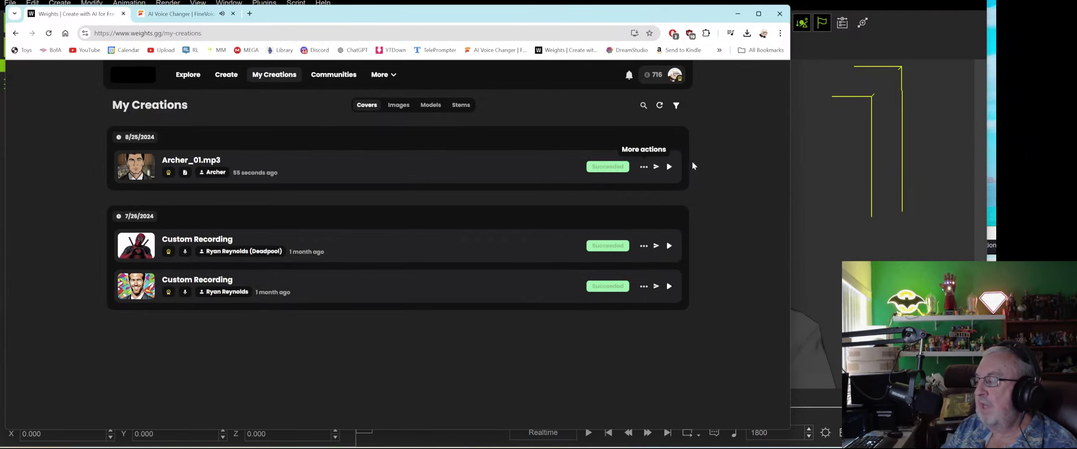
pyautogui.click(670, 167)
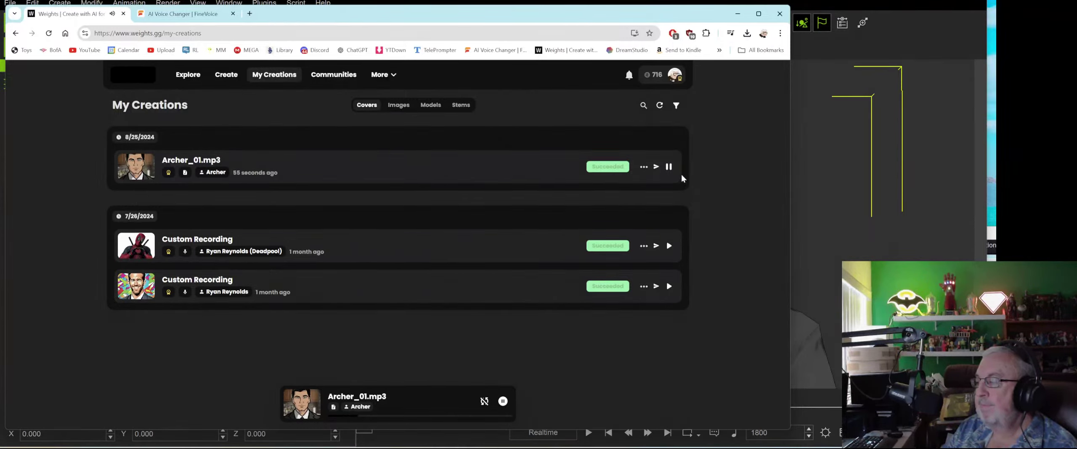
pyautogui.click(669, 167)
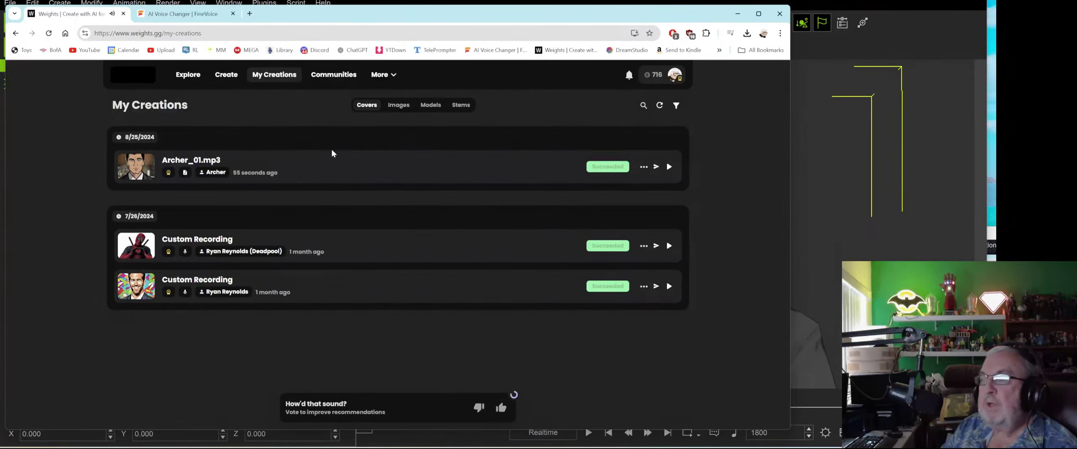
pyautogui.click(196, 15)
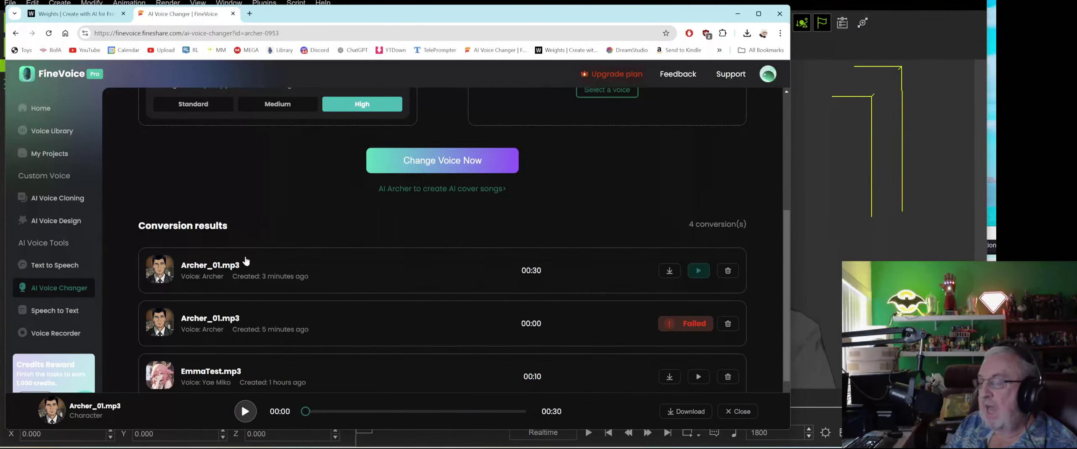
pyautogui.scroll(4, 246, 261)
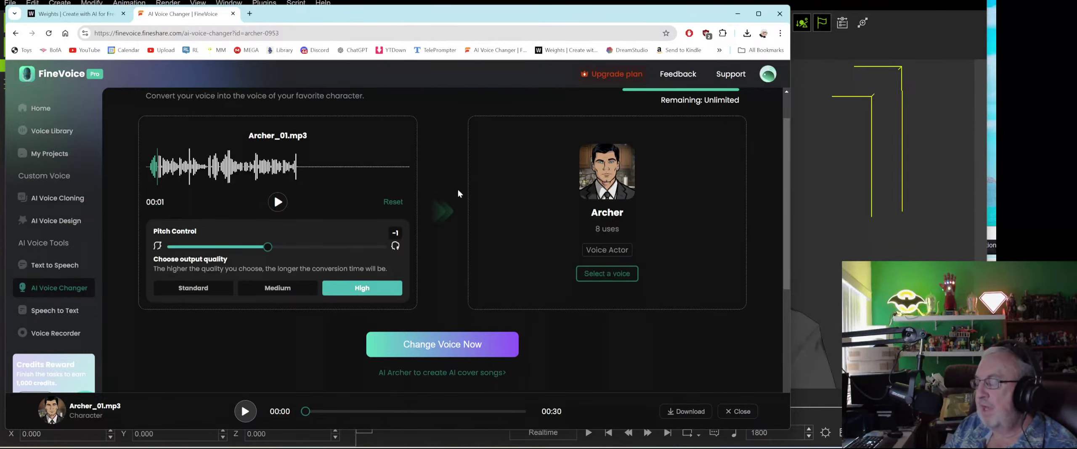
# Open the saved Audible narrator search in a new browser page, and play and pause the sample of The Complete Poppy War Trilogy.
pyautogui.click(249, 14)
pyautogui.hotkey('ctrl', 'v')
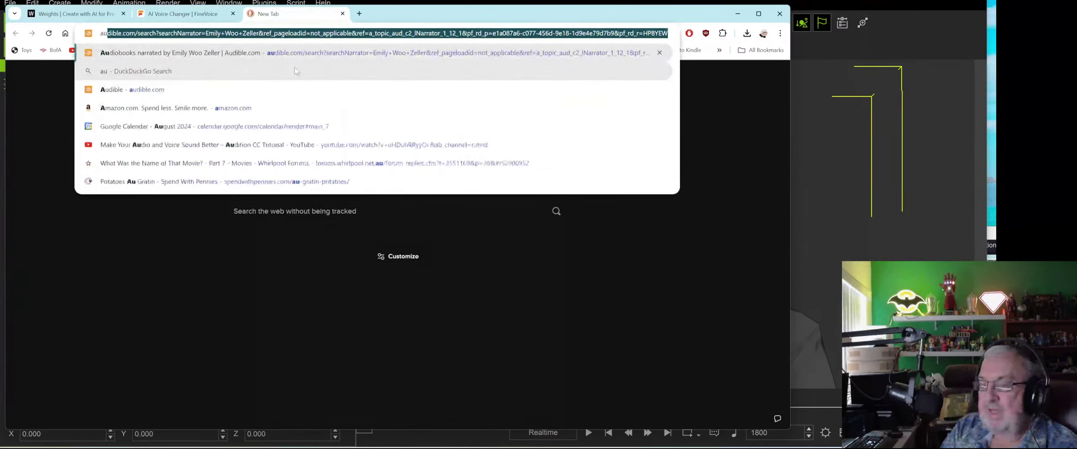
pyautogui.press('Return')
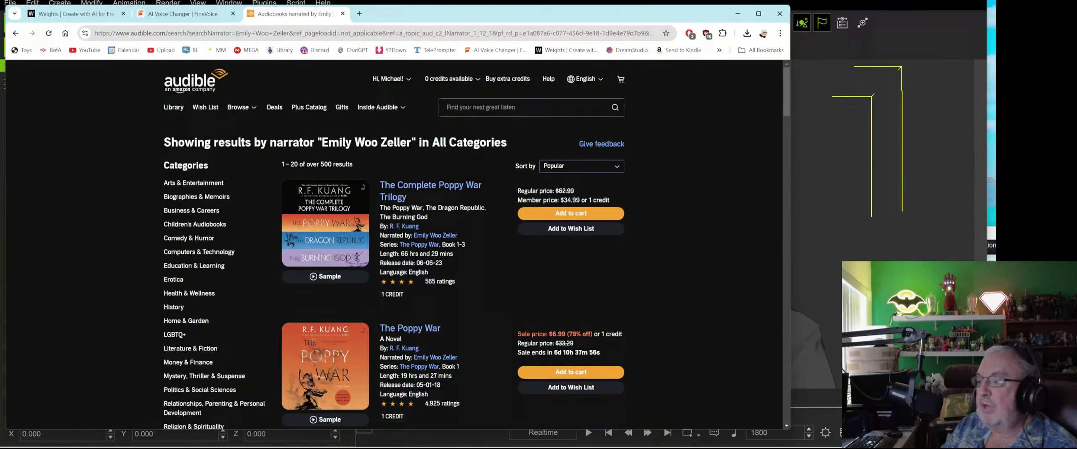
pyautogui.click(313, 281)
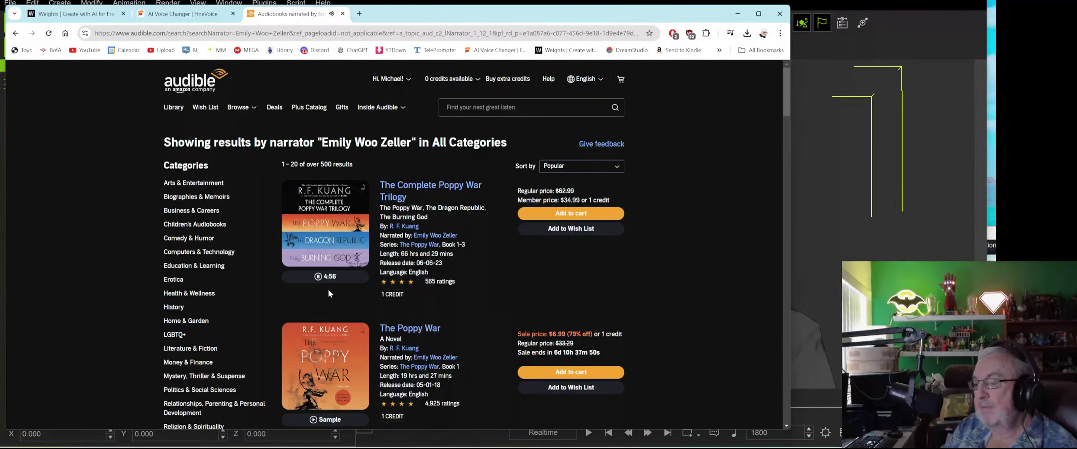
pyautogui.click(325, 279)
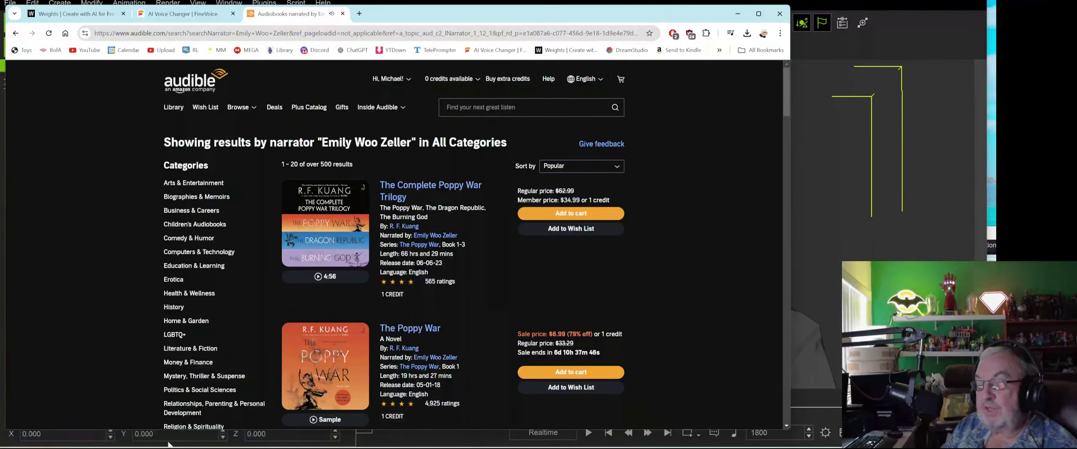
pyautogui.moveTo(166, 446)
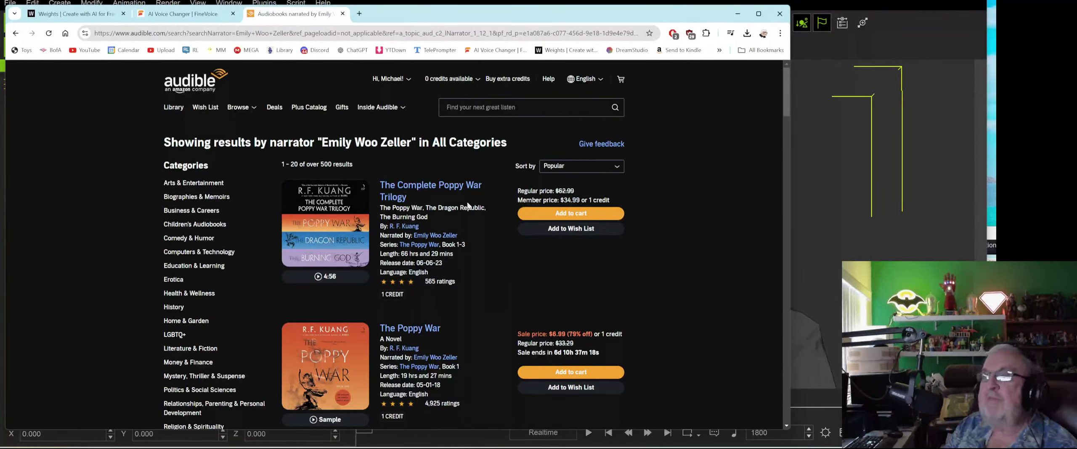
# Return to Weights and look through the voice models listed in My Creations.
pyautogui.click(76, 13)
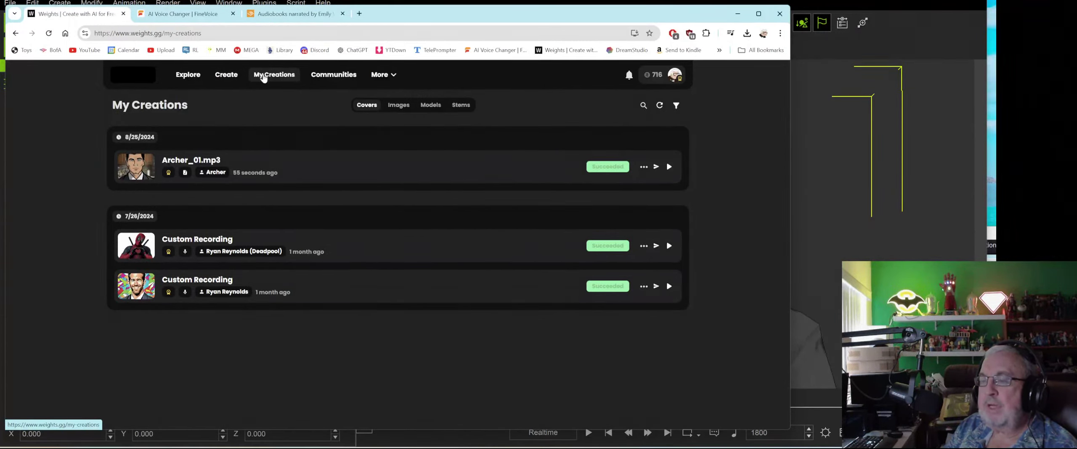
pyautogui.click(430, 105)
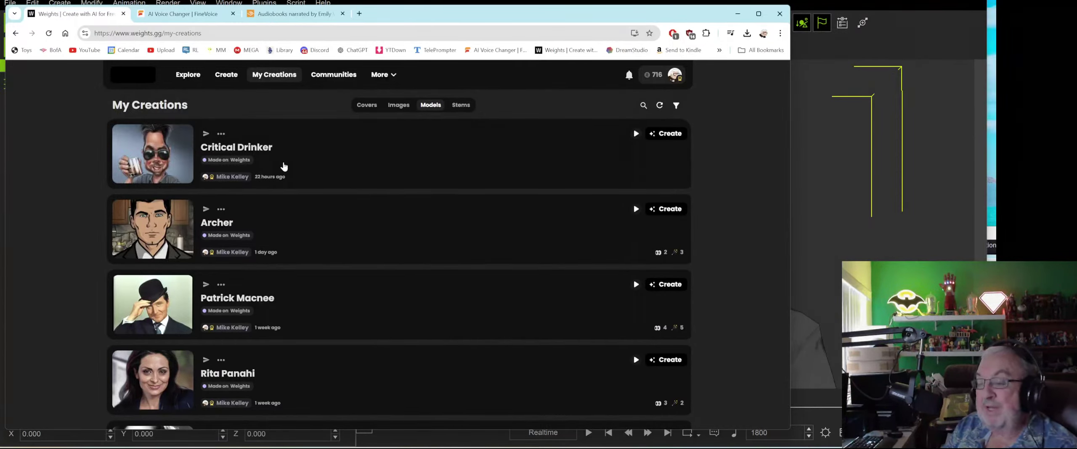
pyautogui.scroll(-4, 301, 168)
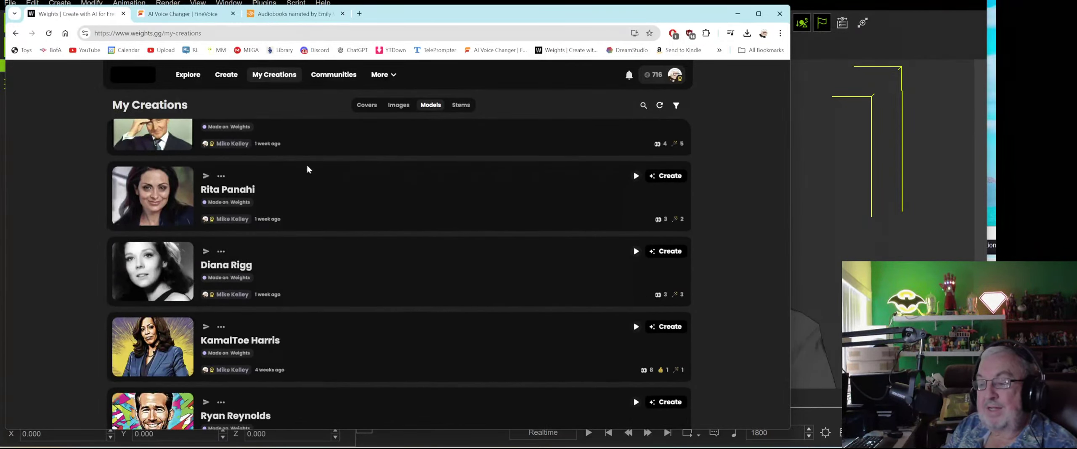
pyautogui.scroll(-1, 380, 188)
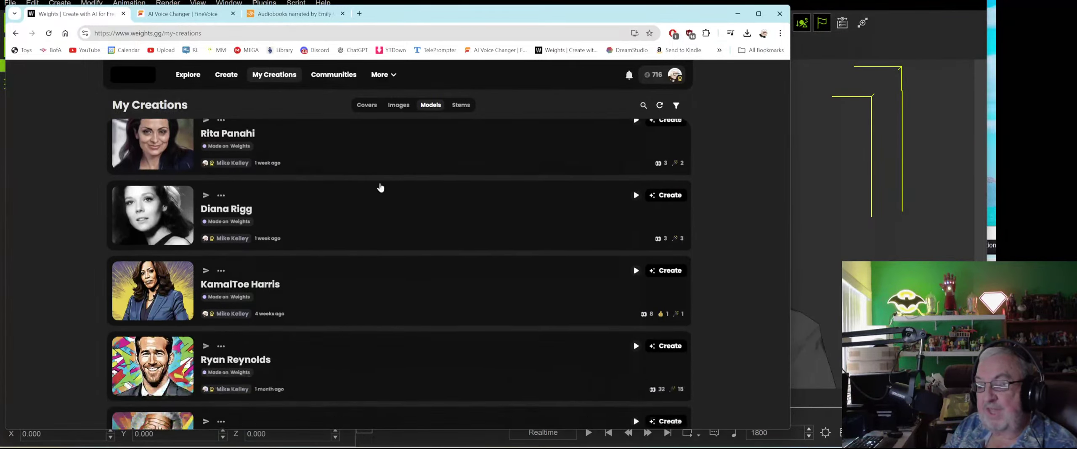
pyautogui.scroll(-4, 381, 188)
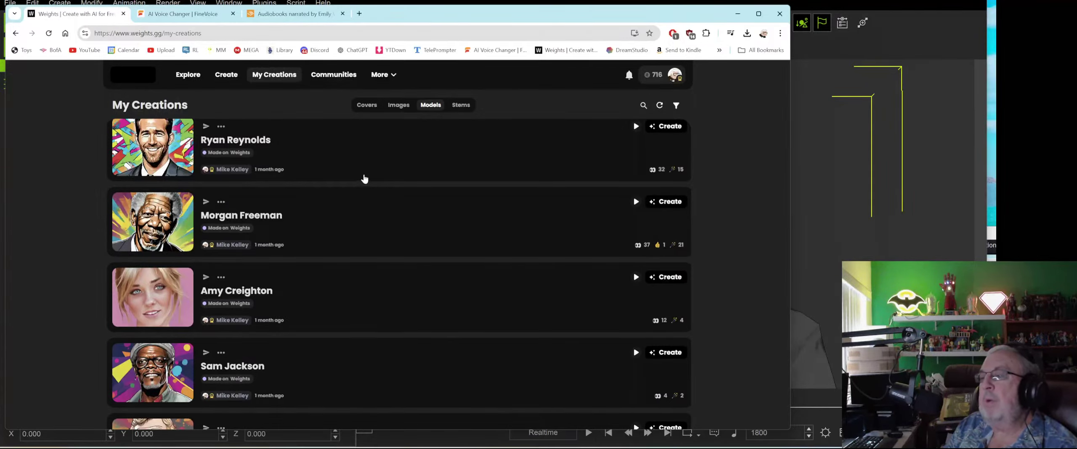
# Open the Create with AI page in Weights and compare its voice tools with FineVoice's AI Voice Changer.
pyautogui.click(231, 77)
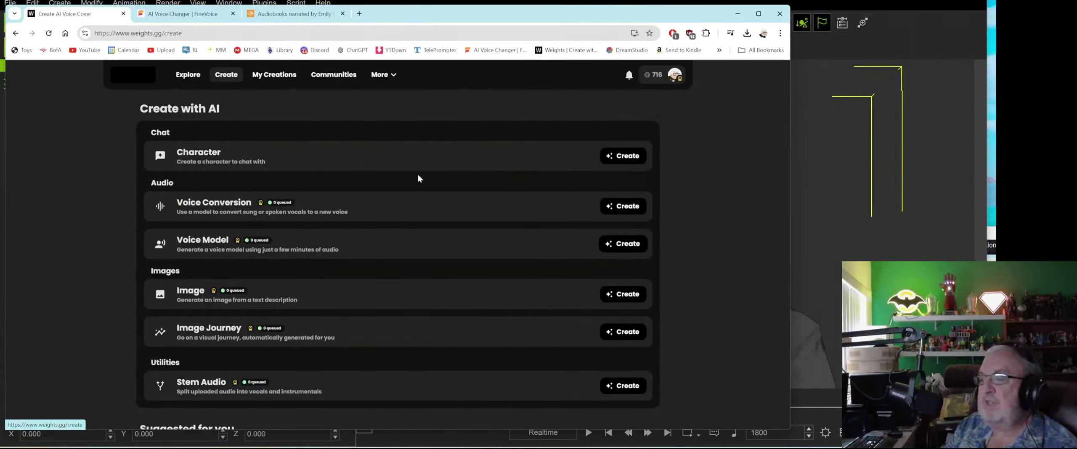
pyautogui.click(183, 14)
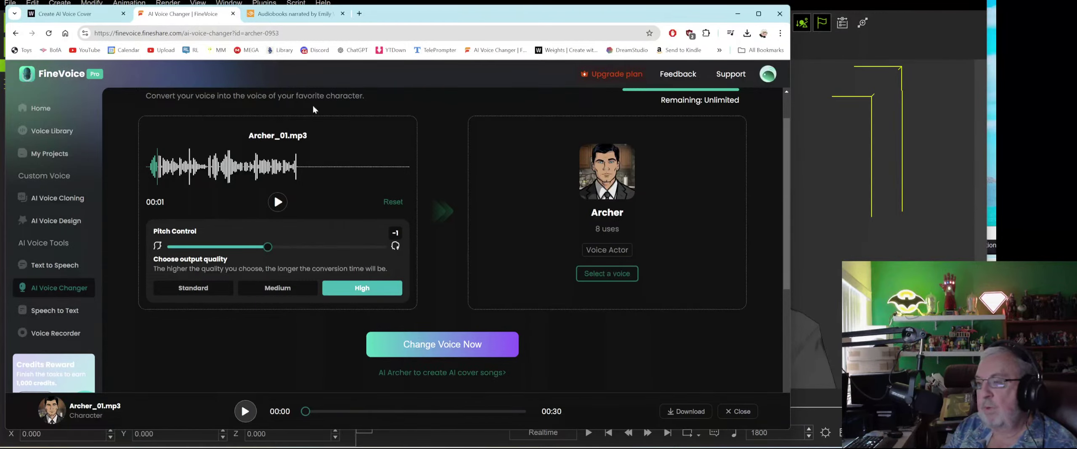
pyautogui.click(78, 14)
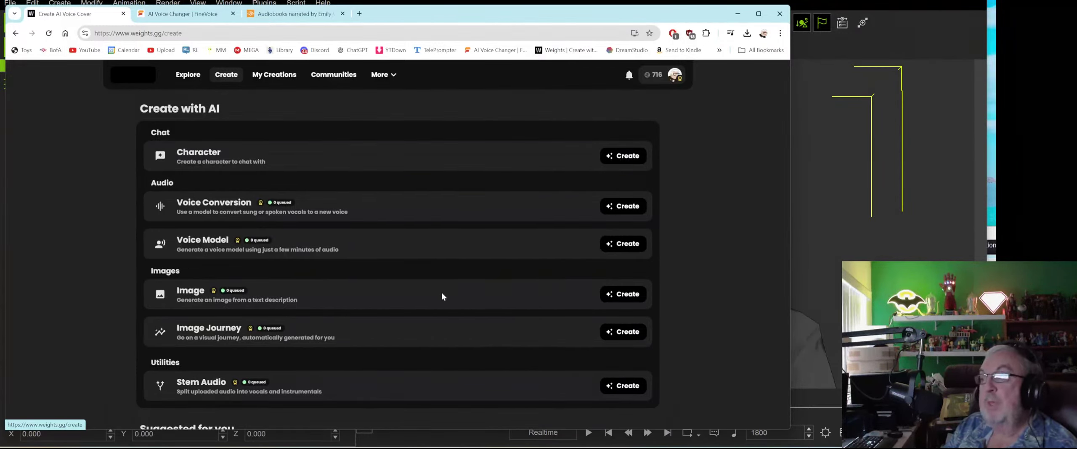
pyautogui.click(189, 14)
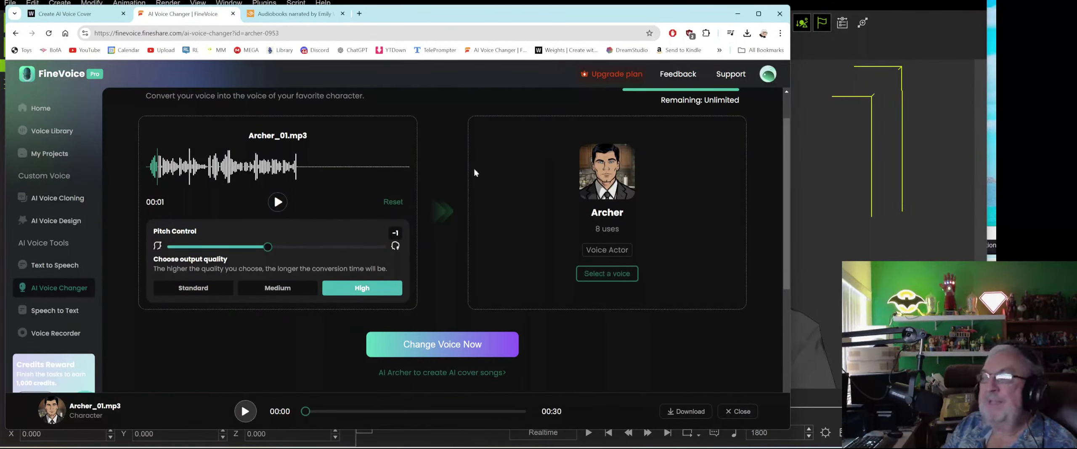
# Open voice model creation in Weights and compare its Train New Model page with the conversion results in FineVoice.
pyautogui.click(80, 14)
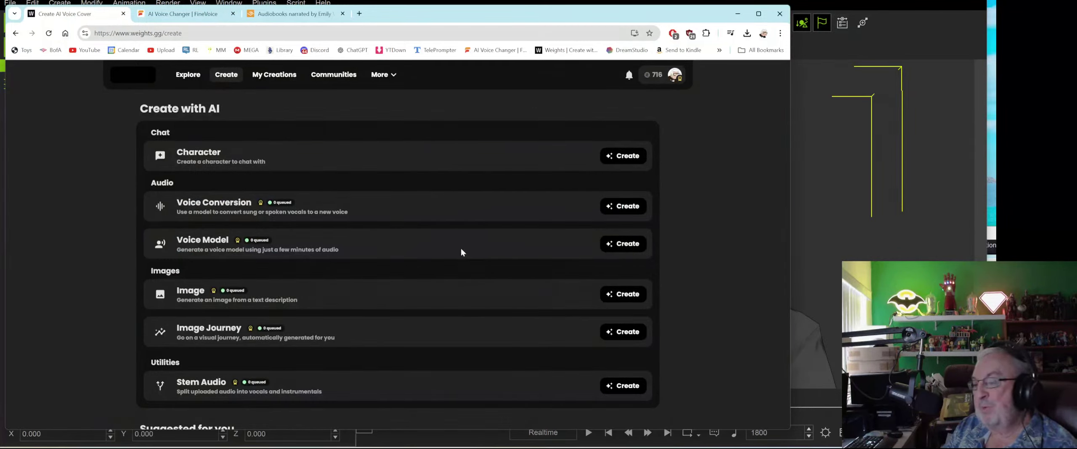
pyautogui.click(610, 243)
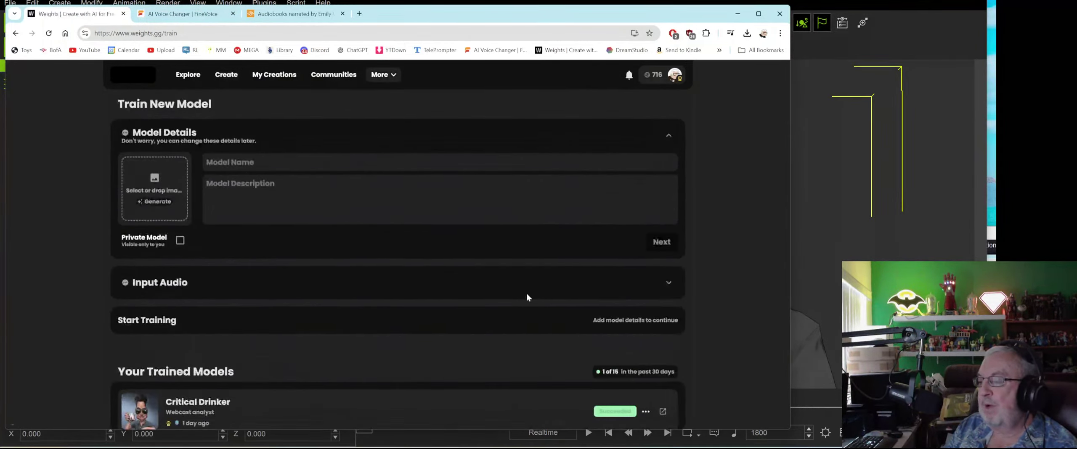
pyautogui.click(189, 14)
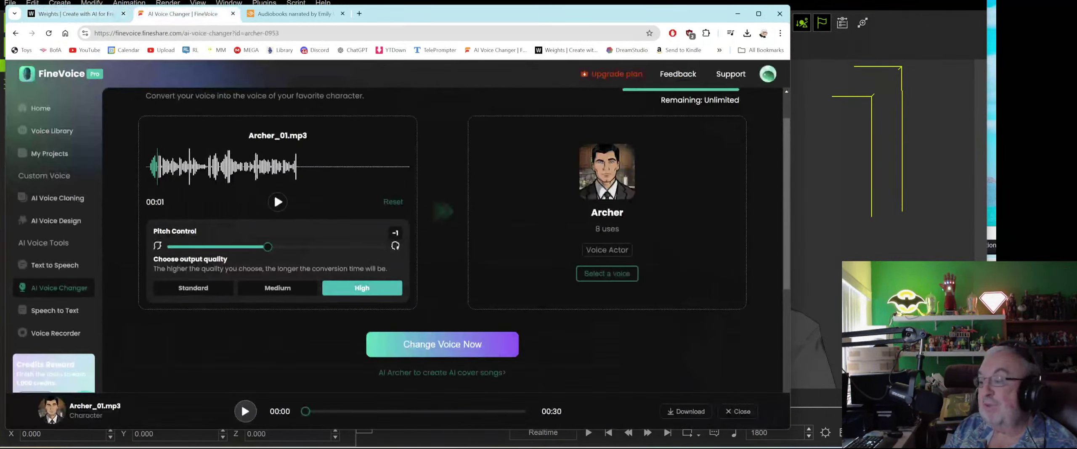
pyautogui.scroll(-5, 352, 292)
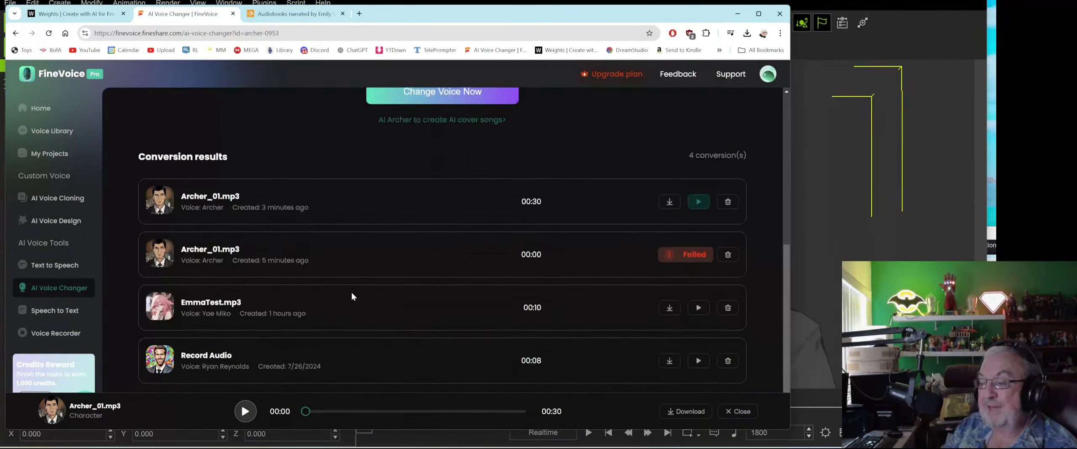
pyautogui.click(75, 13)
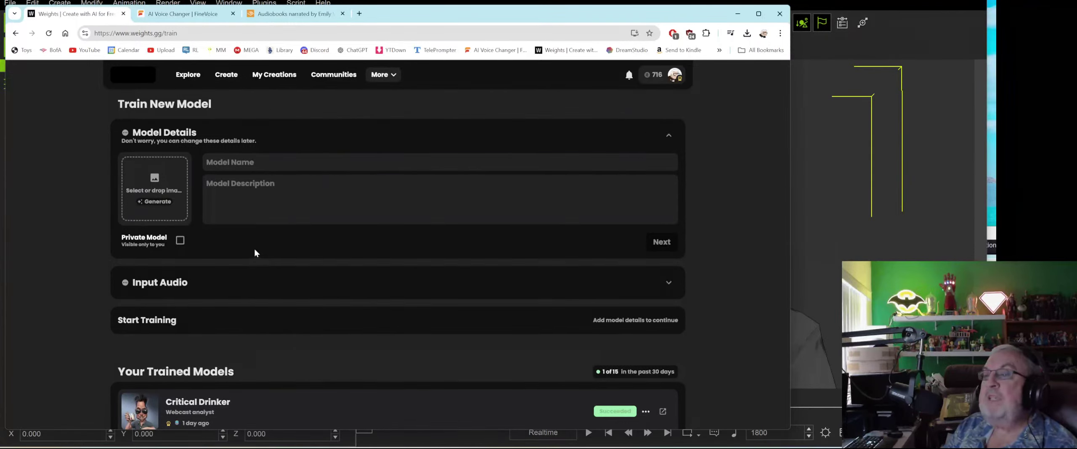
pyautogui.click(185, 14)
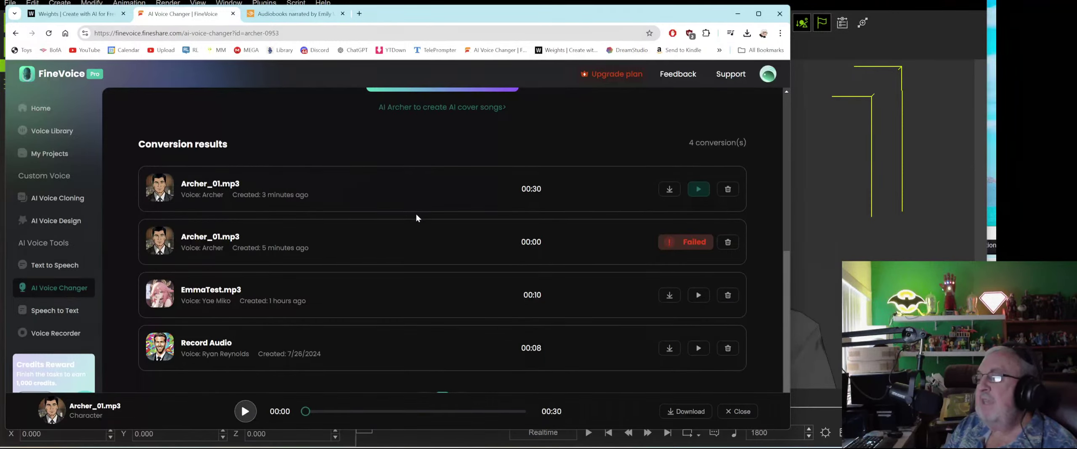
pyautogui.click(76, 14)
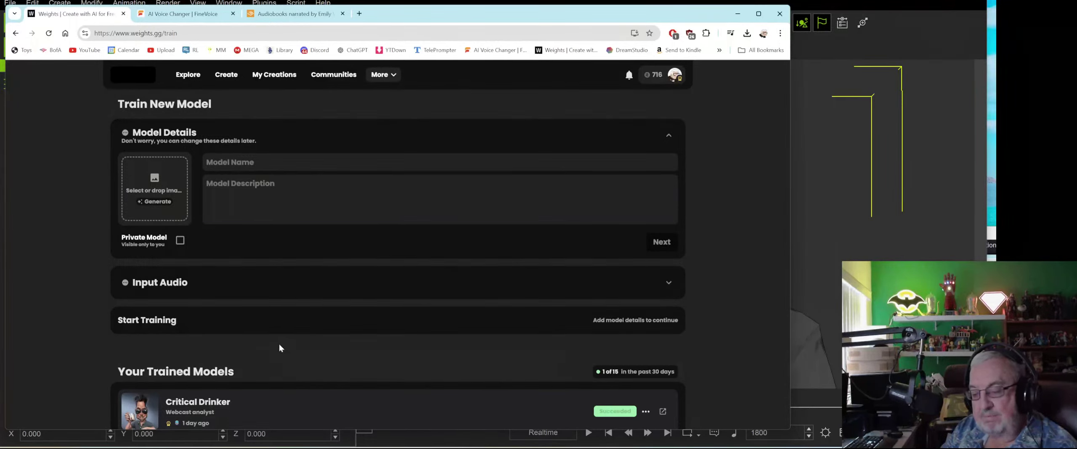
# Look through the downloaded Weights voice model archives in the Exports folder's Converted > Models subfolder, and glance at the iClone character.
pyautogui.hotkey('alt', 'Tab')
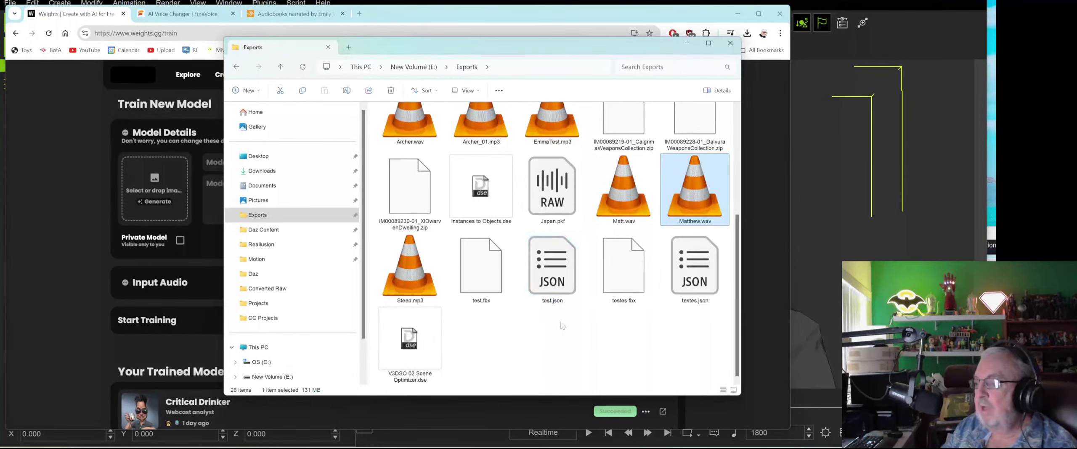
pyautogui.moveTo(567, 46); pyautogui.dragTo(619, 58)
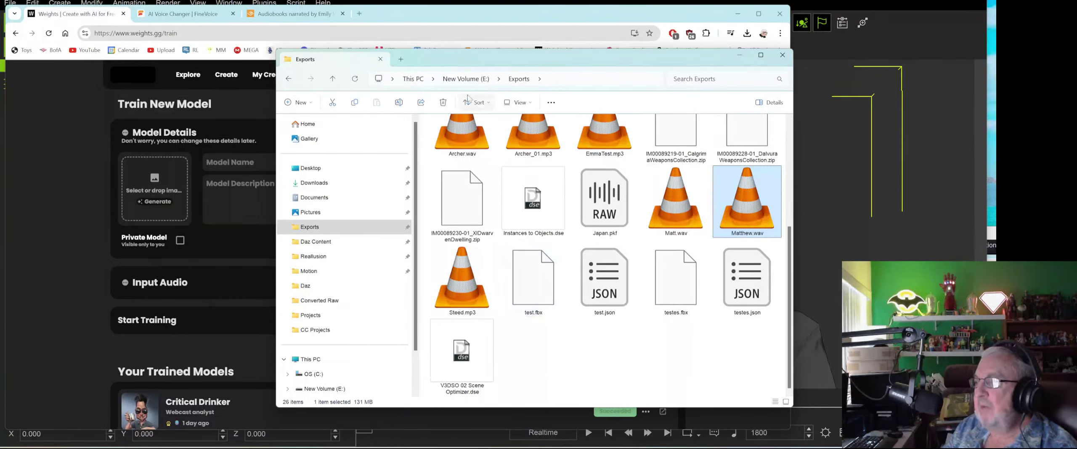
pyautogui.scroll(5, 495, 121)
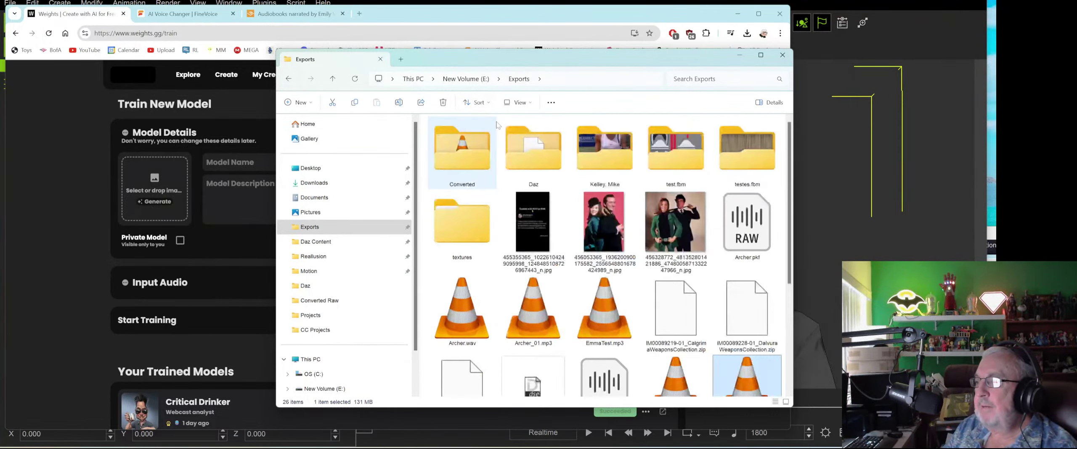
pyautogui.doubleClick(459, 151)
pyautogui.doubleClick(461, 136)
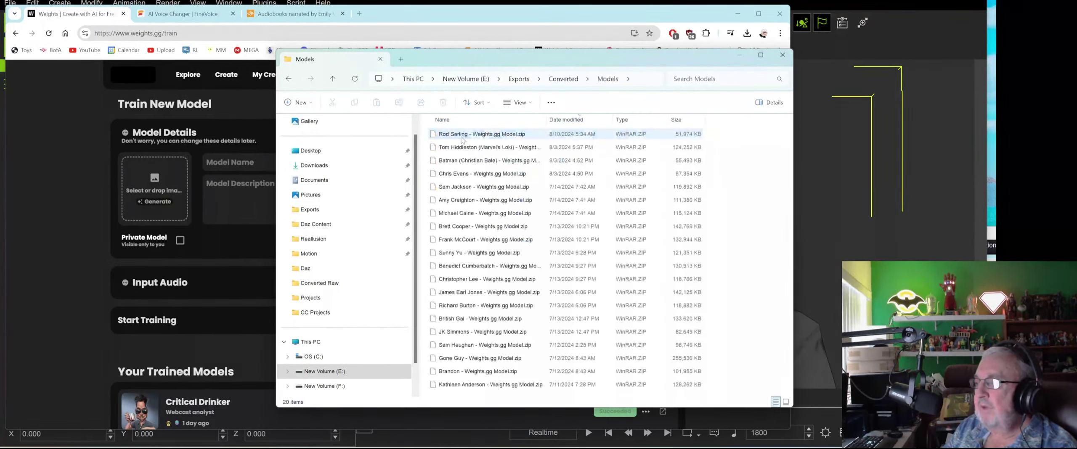
pyautogui.keyDown('ctrl'); pyautogui.scroll(4, 516, 206); pyautogui.keyUp('ctrl')
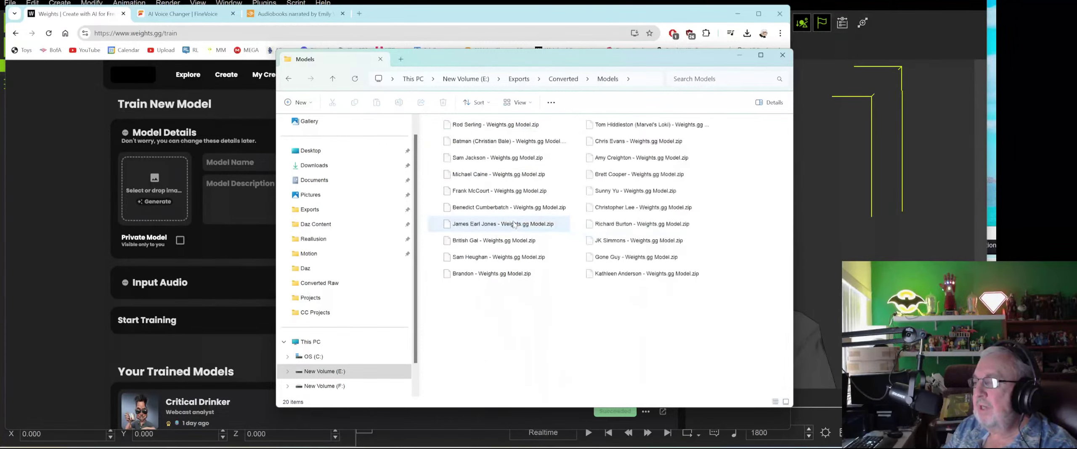
pyautogui.keyDown('ctrl'); pyautogui.scroll(1, 516, 206); pyautogui.keyUp('ctrl')
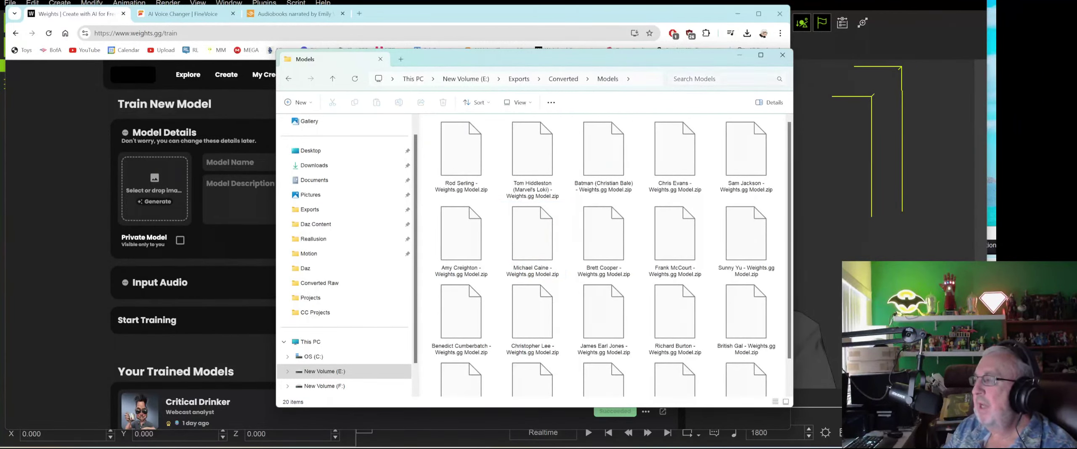
pyautogui.click(739, 57)
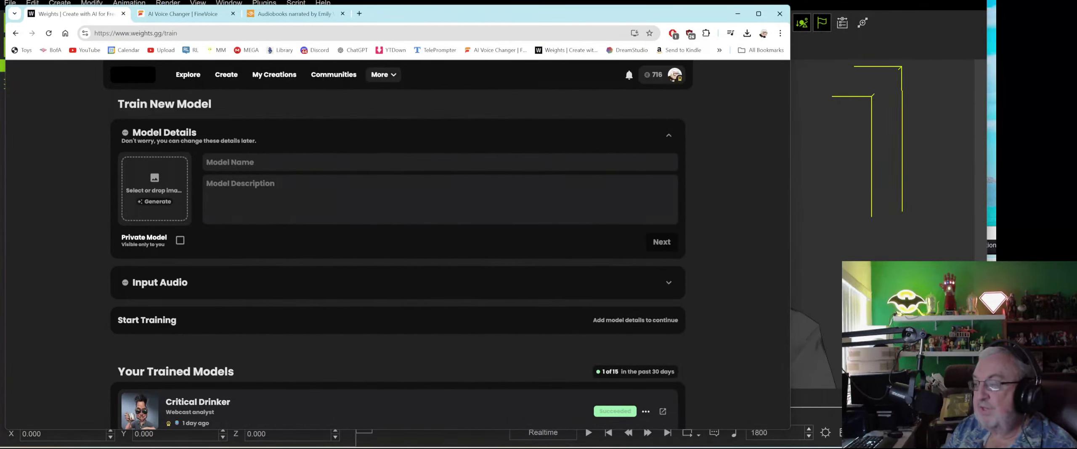
pyautogui.click(737, 14)
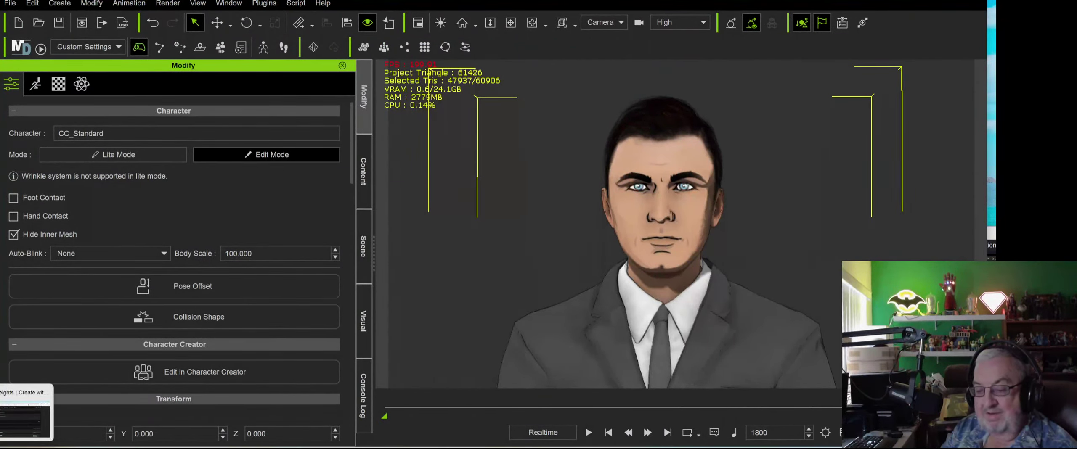
pyautogui.hotkey('alt', 'Tab')
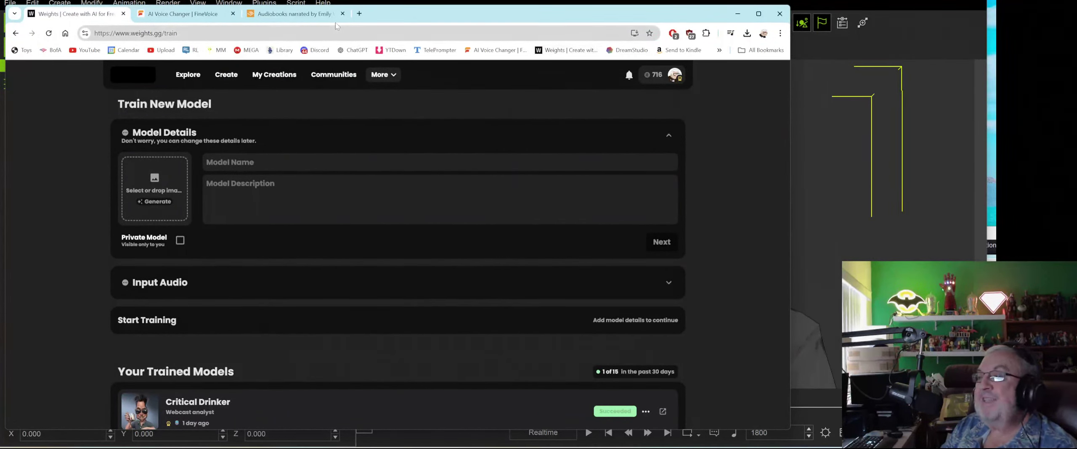
# Open the bookmarked DreamStudio site in a new browser page and log in with the account password.
pyautogui.click(359, 14)
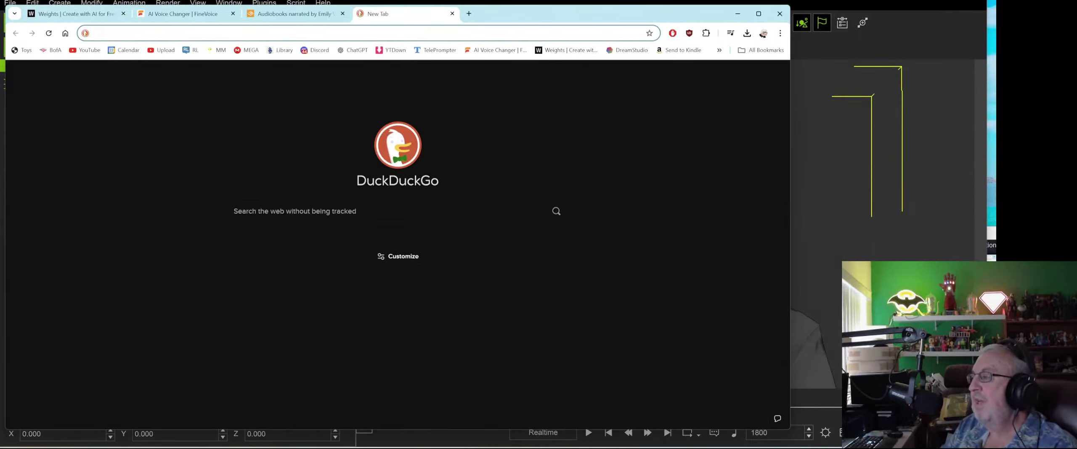
pyautogui.click(627, 50)
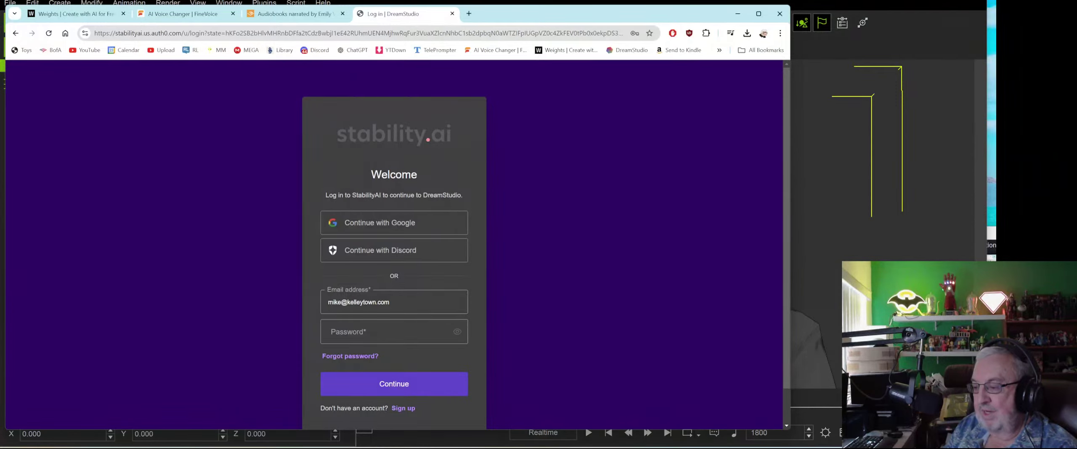
pyautogui.click(411, 331)
pyautogui.click(412, 352)
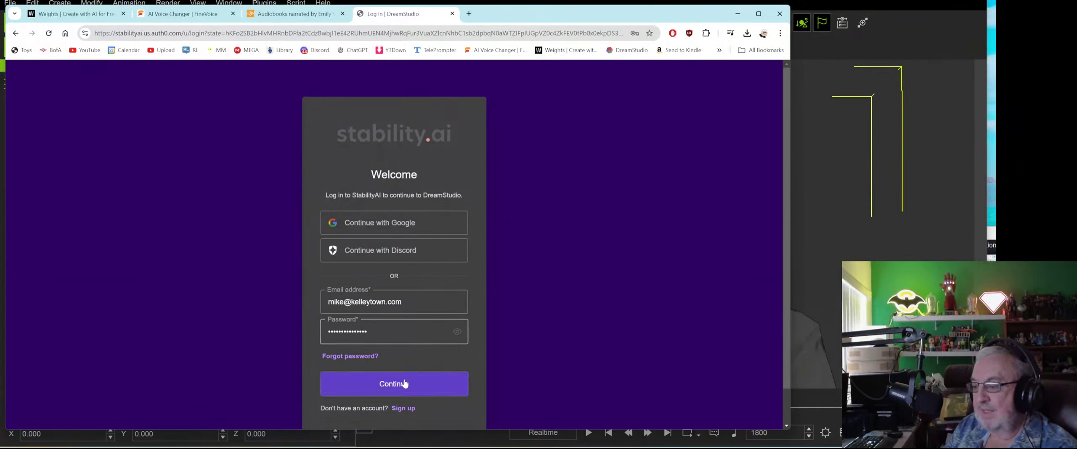
pyautogui.click(404, 382)
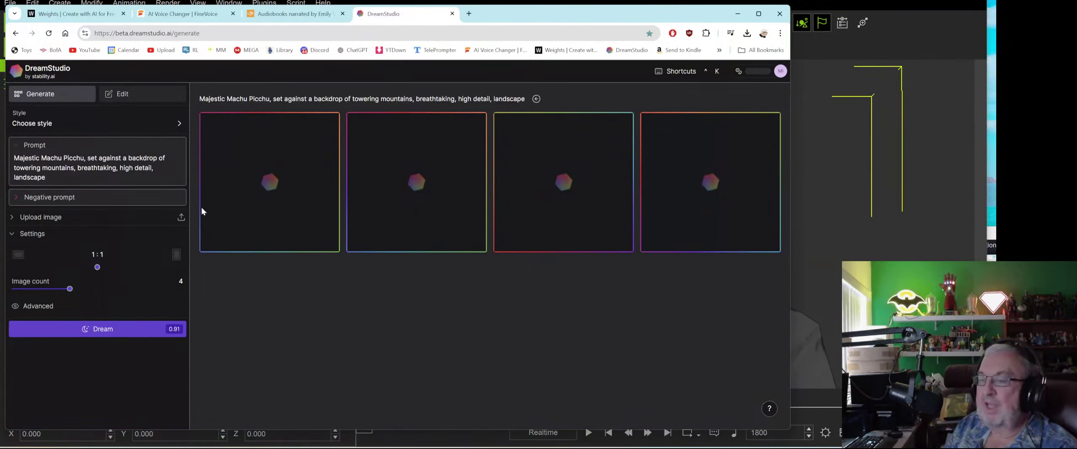
# Replace the sample Machu Picchu prompt with "Matthew McCoughnahy".
pyautogui.tripleClick(83, 173)
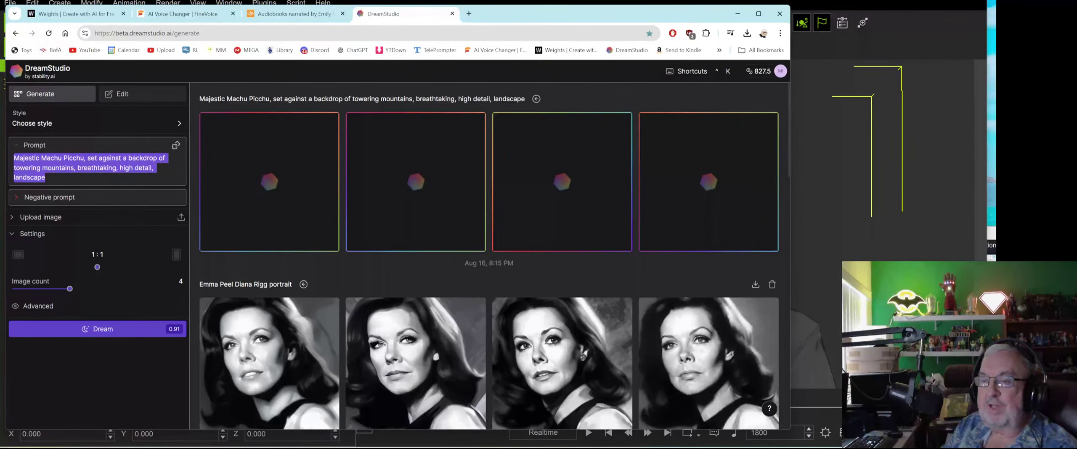
pyautogui.write('Matthew')
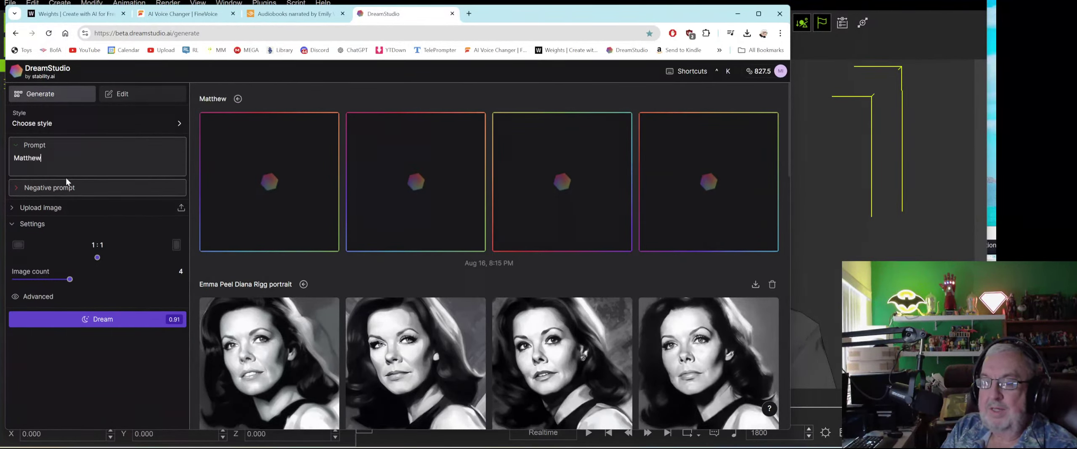
pyautogui.write(' Mc')
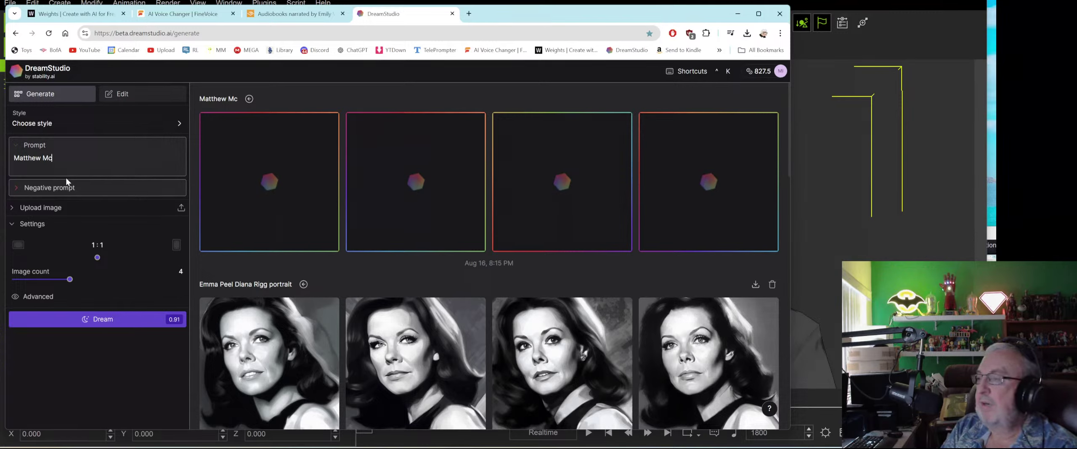
pyautogui.write('Coughnah')
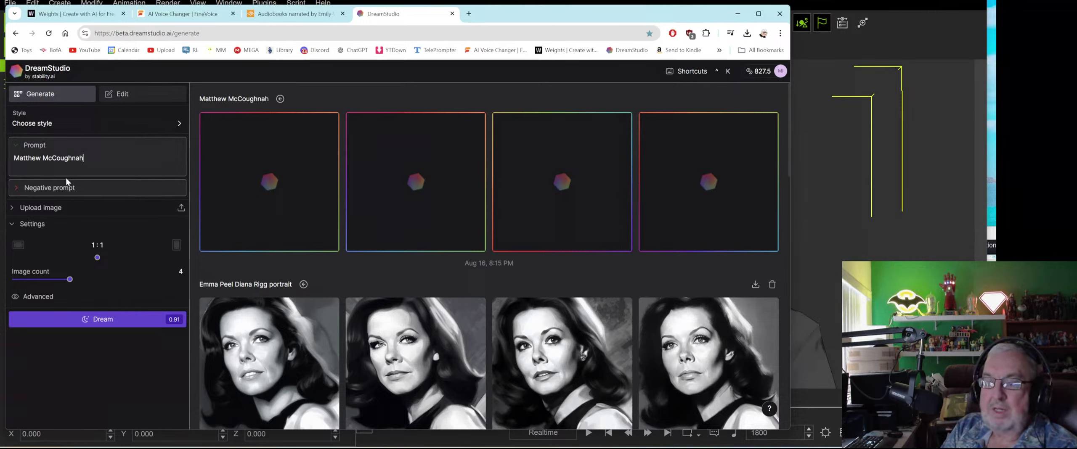
pyautogui.write('y')
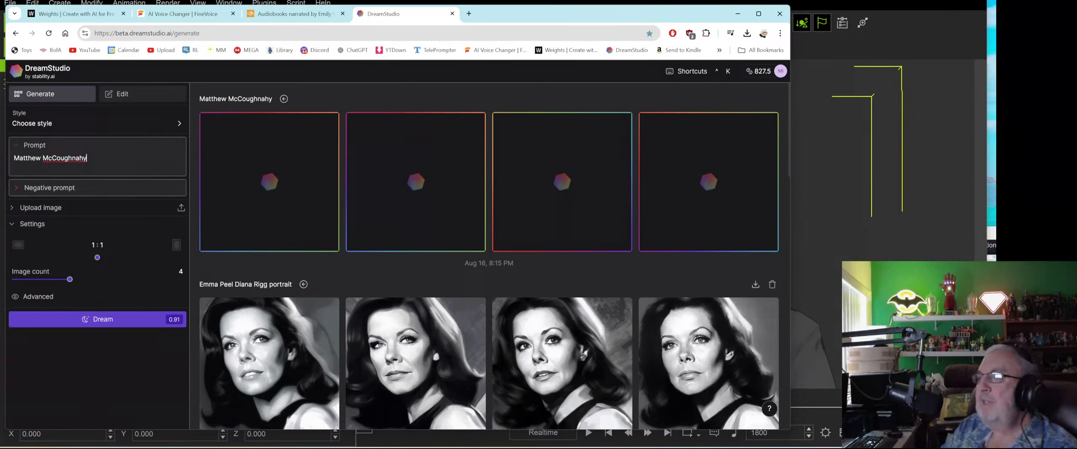
# Search the web for "matthew mcconaughey car commercial" in a new browser page and copy the actor's name from the query.
pyautogui.click(468, 14)
pyautogui.write('m')
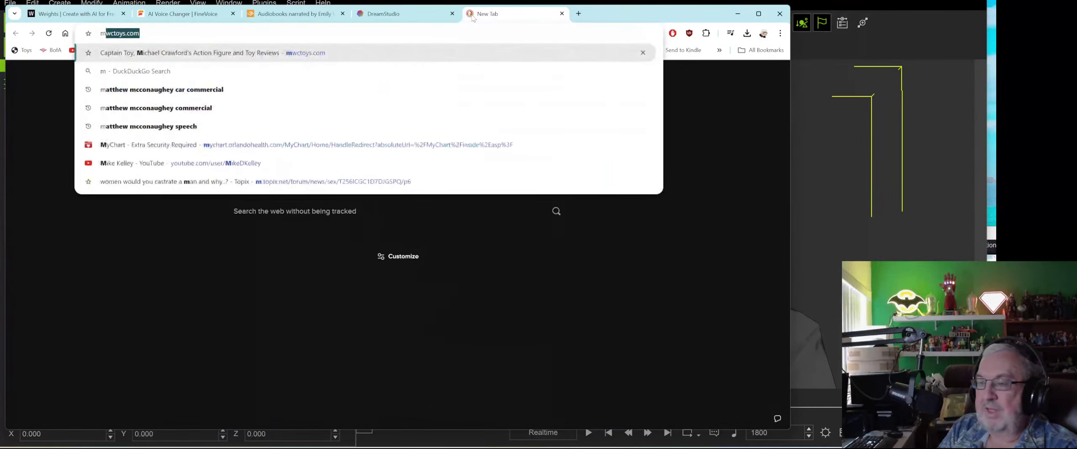
pyautogui.write('atth')
pyautogui.press('Down')
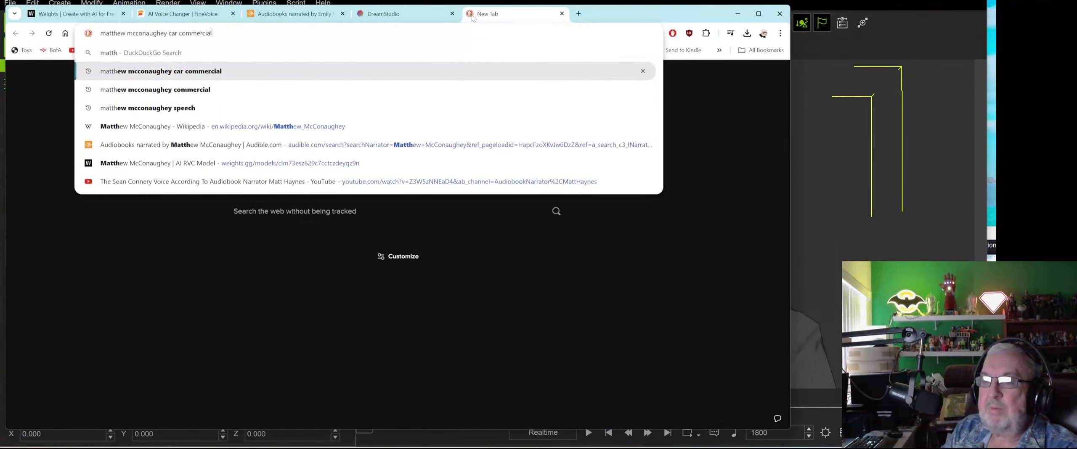
pyautogui.press('Return')
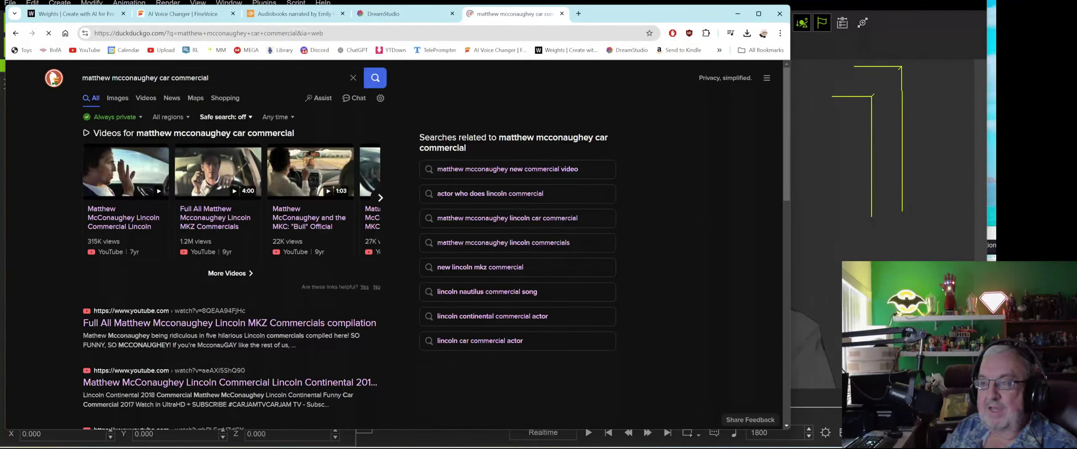
pyautogui.moveTo(158, 78); pyautogui.dragTo(83, 77)
pyautogui.hotkey('ctrl', 'c')
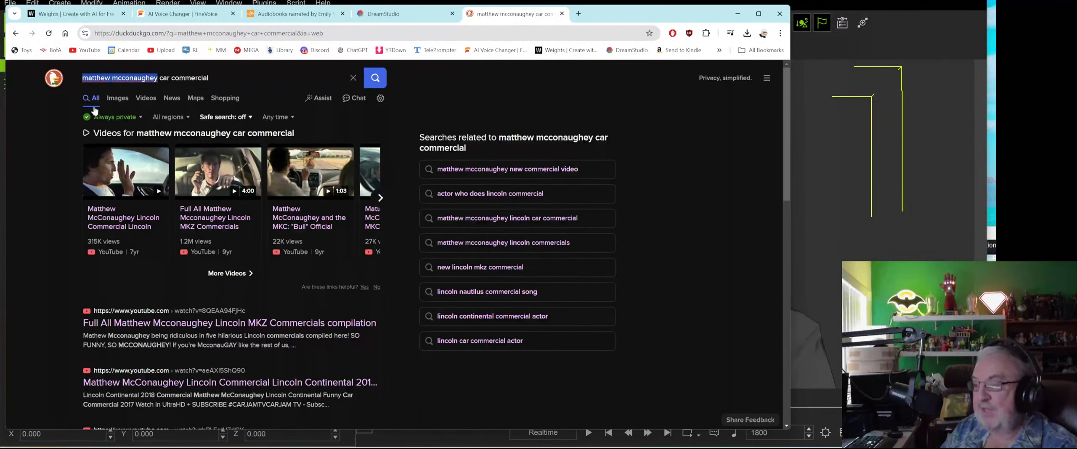
# Return to DreamStudio, replace the prompt with the copied "matthew mcconaughey", and generate images in the Comic book style.
pyautogui.click(391, 14)
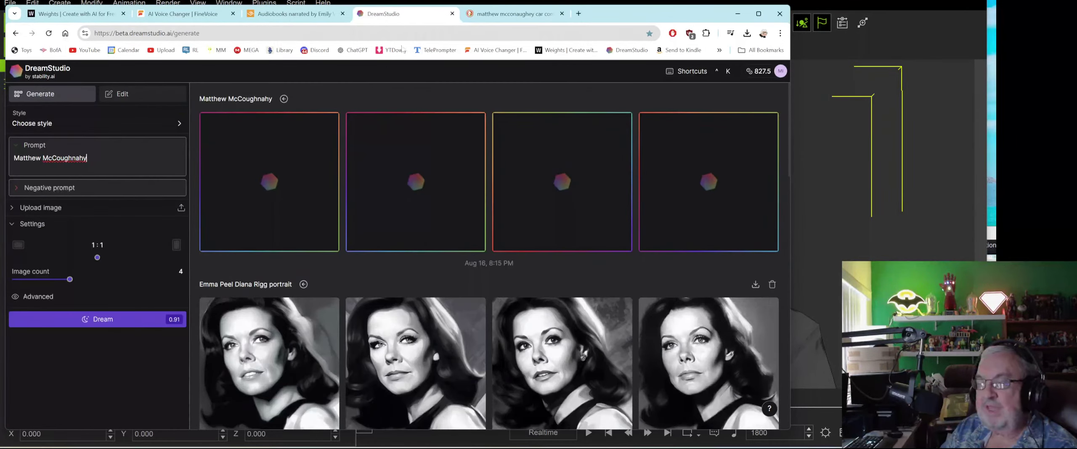
pyautogui.moveTo(90, 159); pyautogui.dragTo(12, 162)
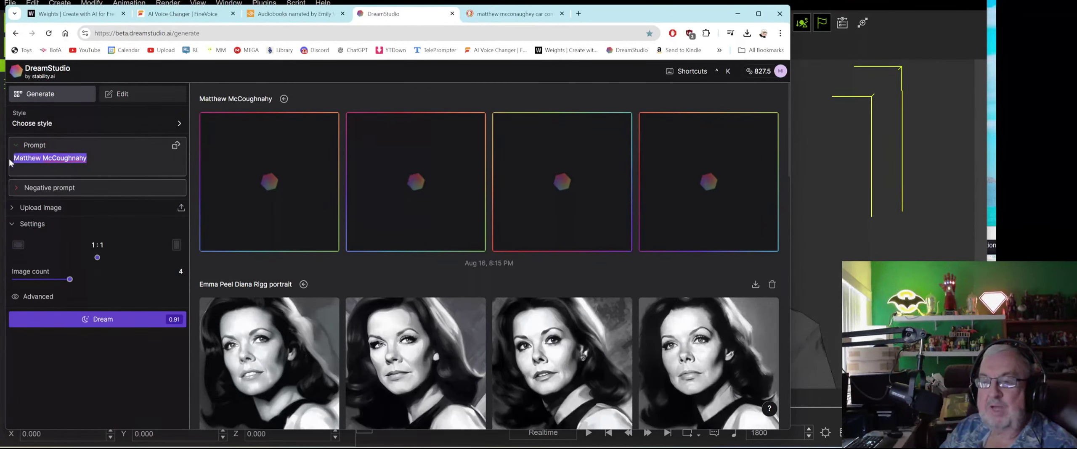
pyautogui.hotkey('ctrl', 'v')
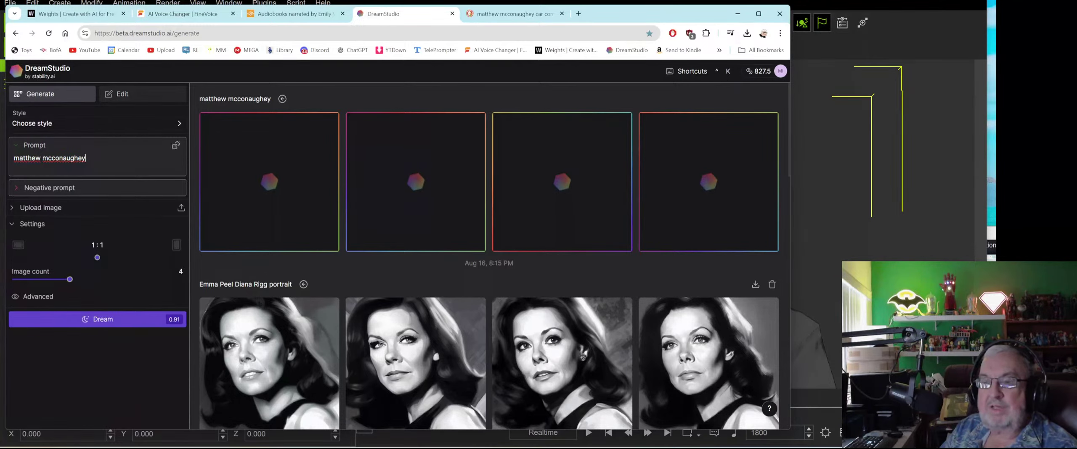
pyautogui.click(50, 125)
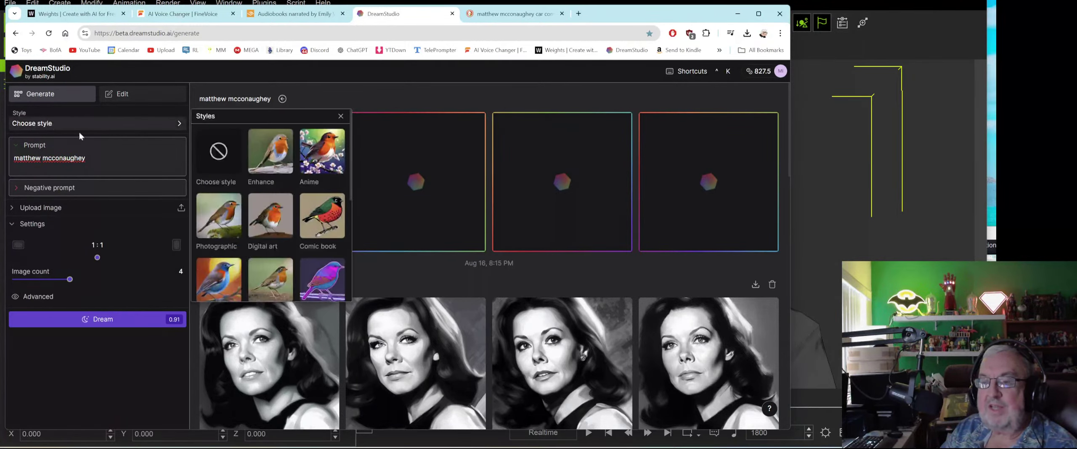
pyautogui.click(322, 222)
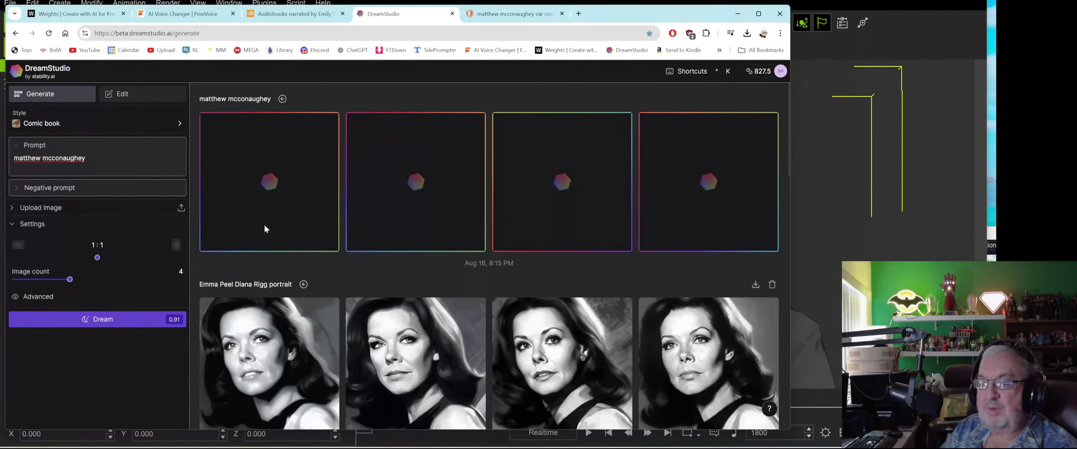
pyautogui.click(110, 322)
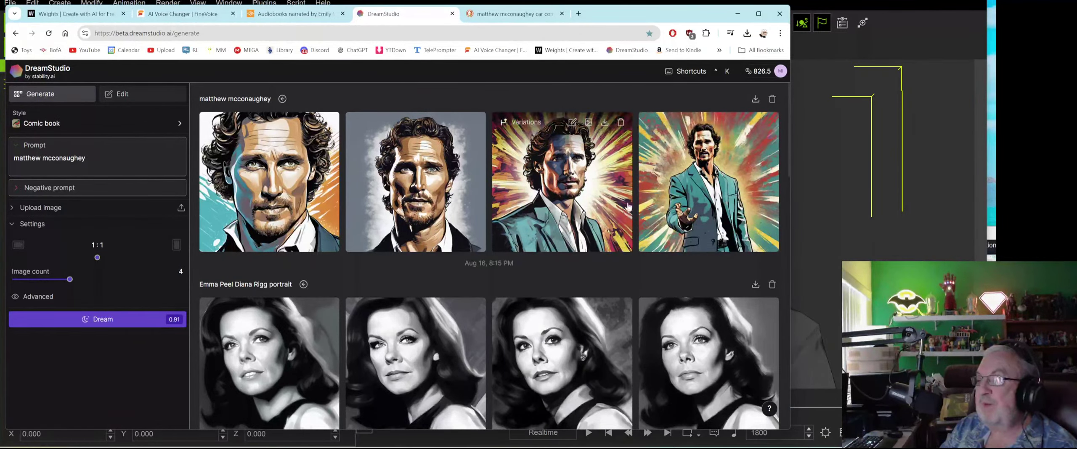
# Download the first generated portrait at 1x and use it from the Downloads folder as the new training model's image on Weights.
pyautogui.click(313, 124)
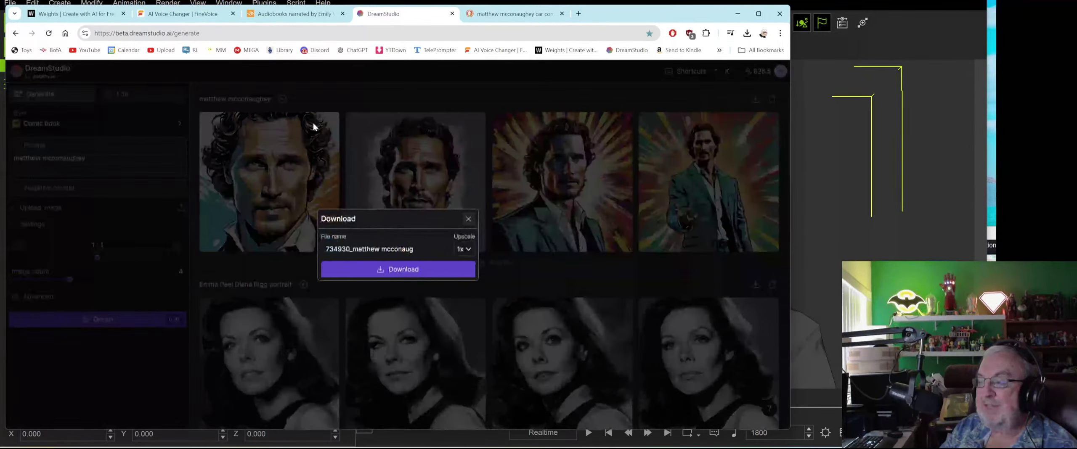
pyautogui.click(398, 270)
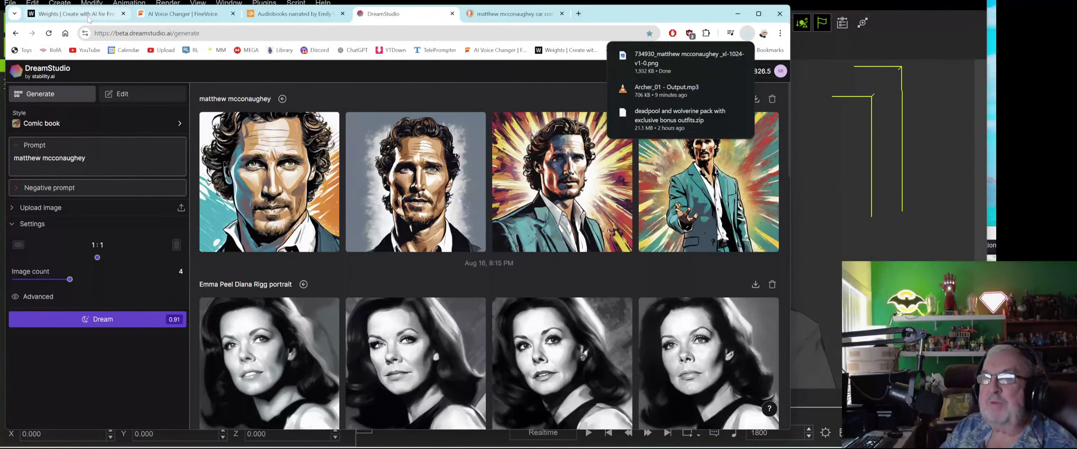
pyautogui.click(75, 14)
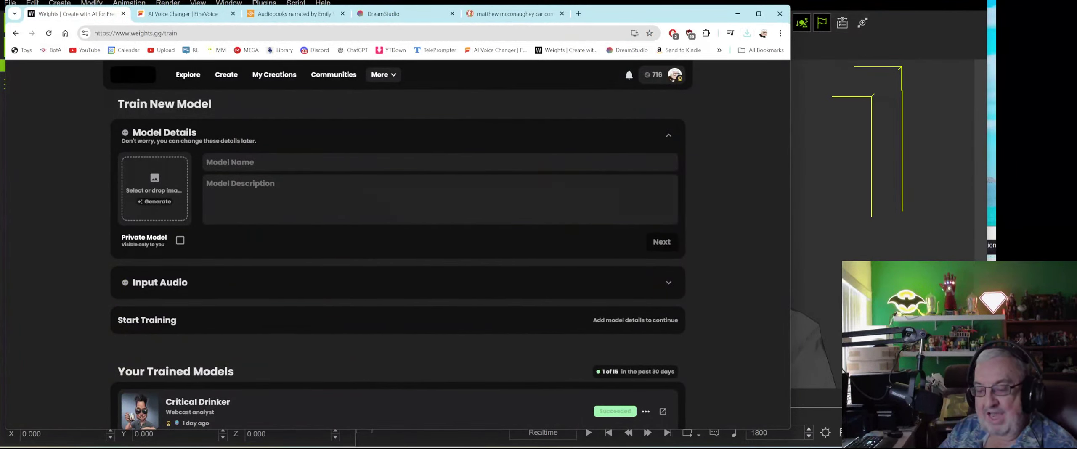
pyautogui.hotkey('alt', 'Tab')
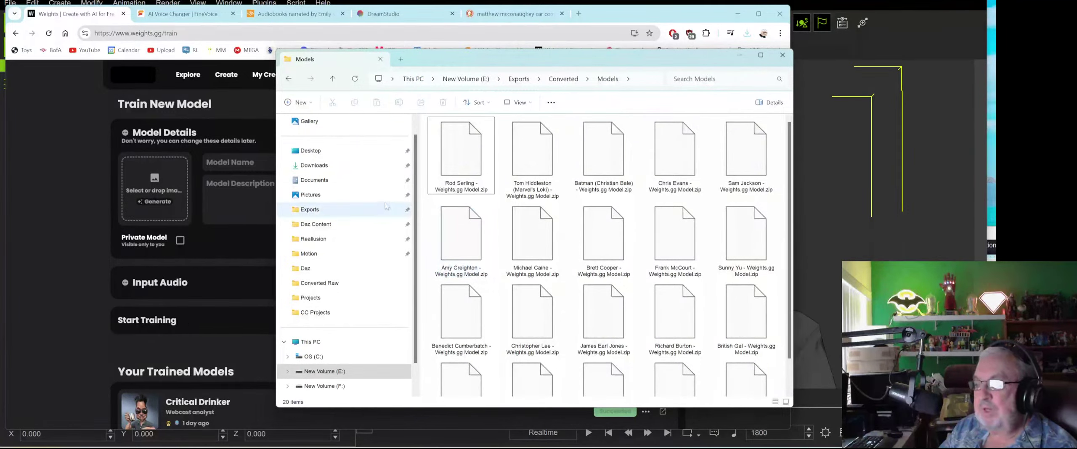
pyautogui.click(314, 166)
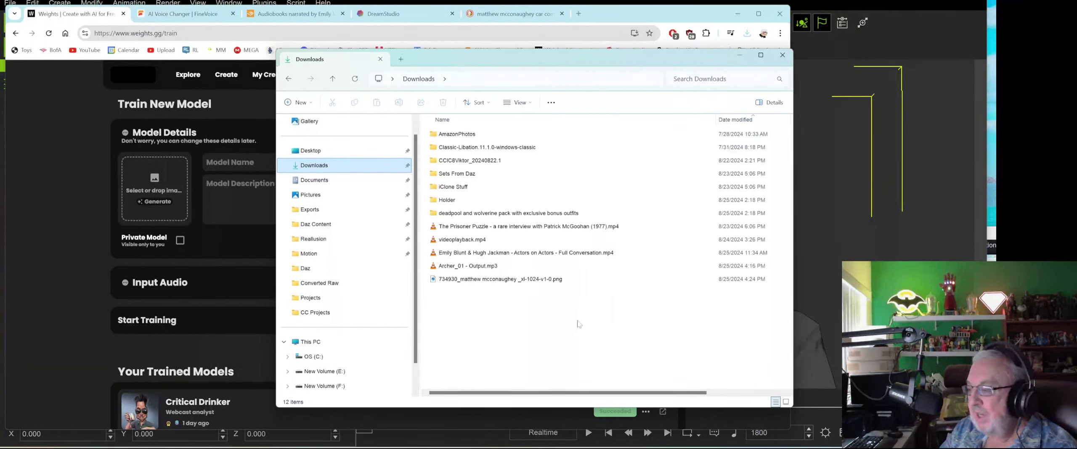
pyautogui.moveTo(475, 279); pyautogui.dragTo(129, 168)
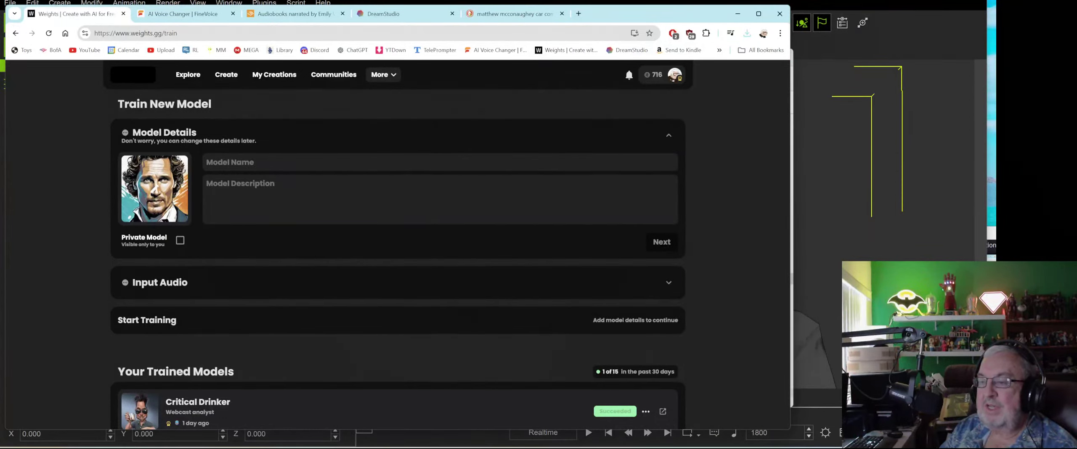
# Name the new model "Matthew McConaughey" using the copied name, correcting its capitalization.
pyautogui.click(248, 163)
pyautogui.hotkey('ctrl', 'v')
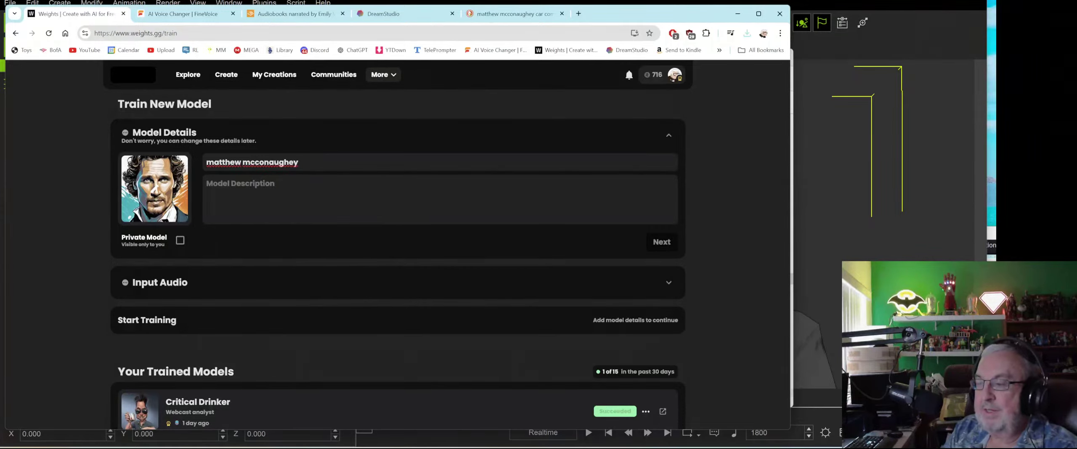
pyautogui.click(243, 163)
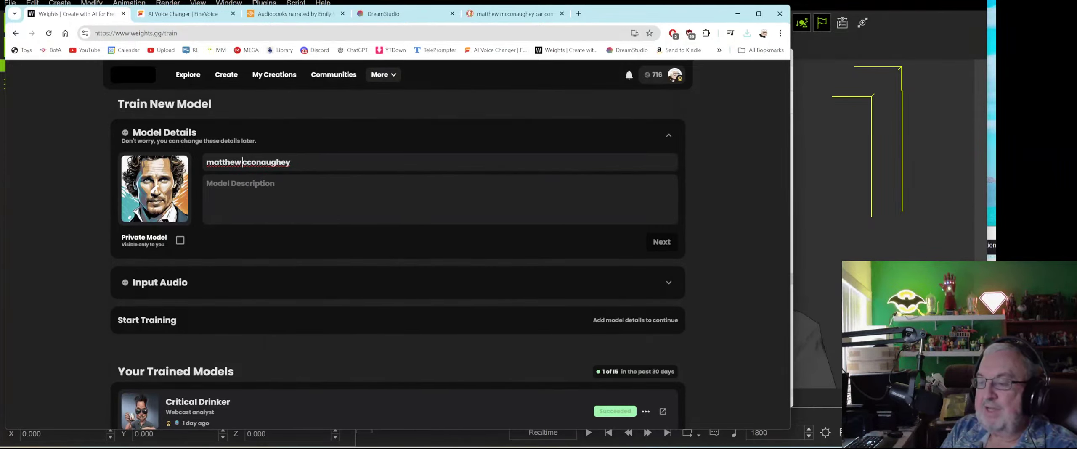
pyautogui.press('Delete')
pyautogui.write('M')
pyautogui.press('BackSpace')
pyautogui.write('C')
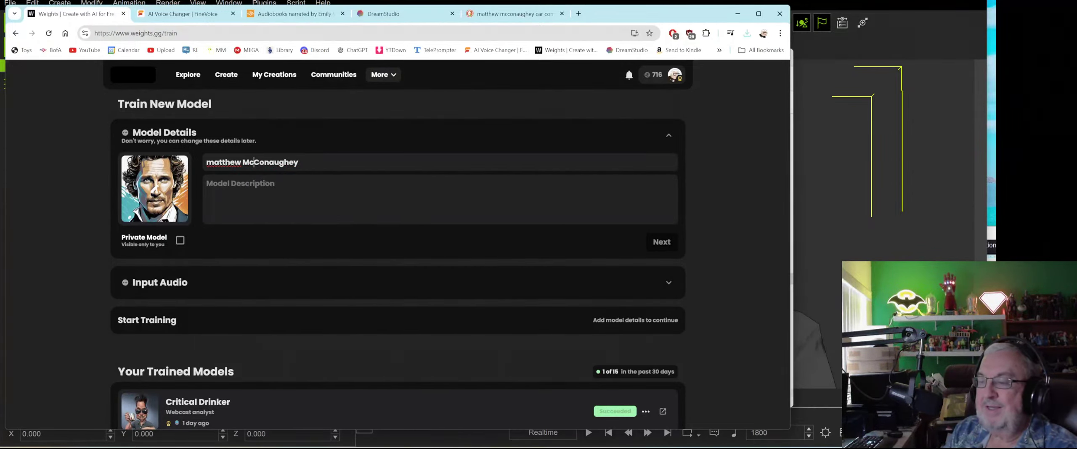
pyautogui.click(243, 162)
pyautogui.press('BackSpace')
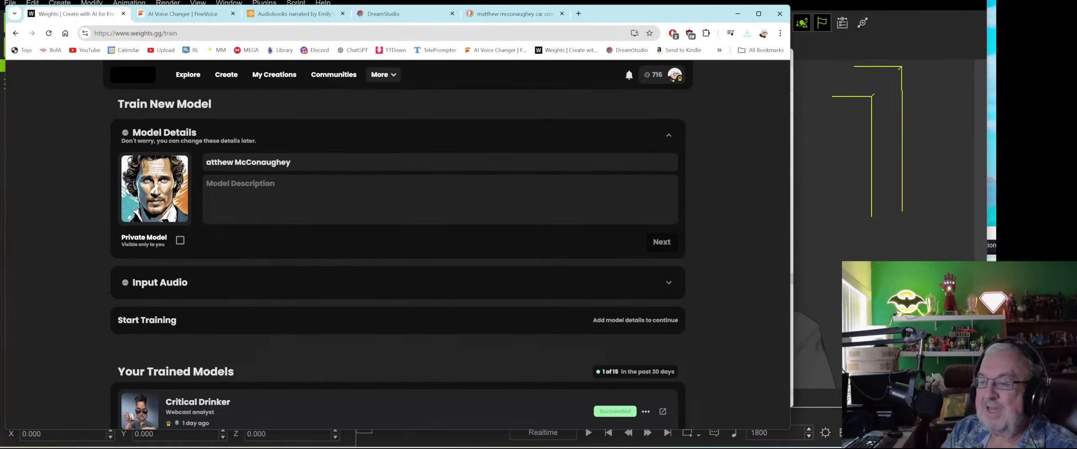
pyautogui.write('M')
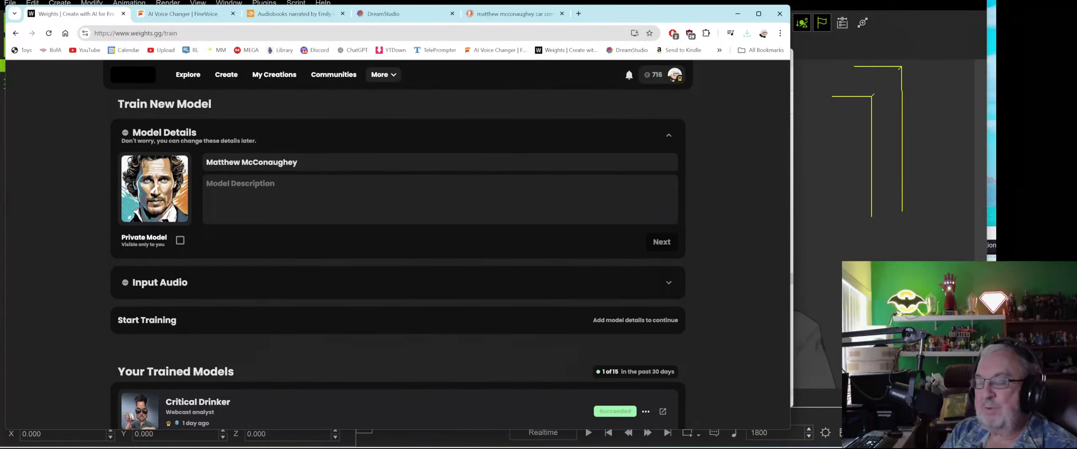
# Describe the model as "World Famous Model" and continue to its input audio.
pyautogui.click(210, 184)
pyautogui.write('Wo')
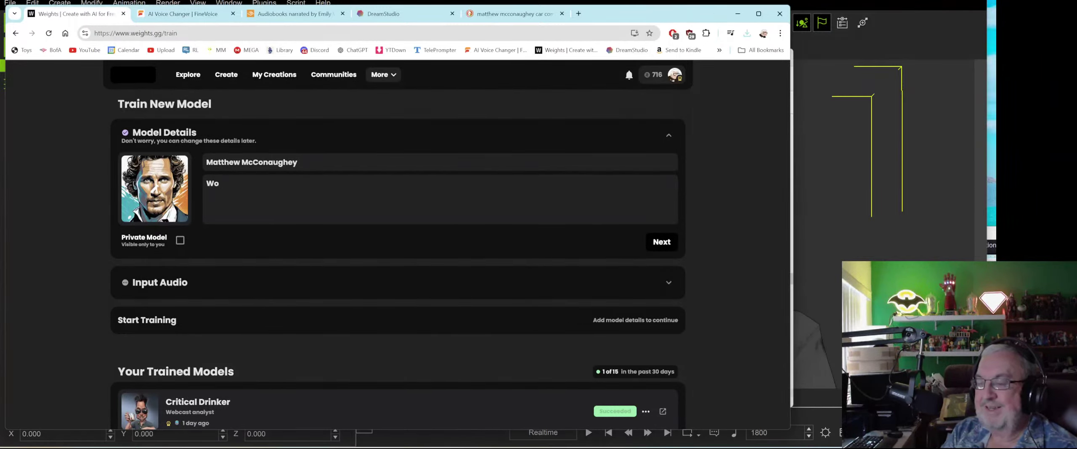
pyautogui.write('rld Famous ')
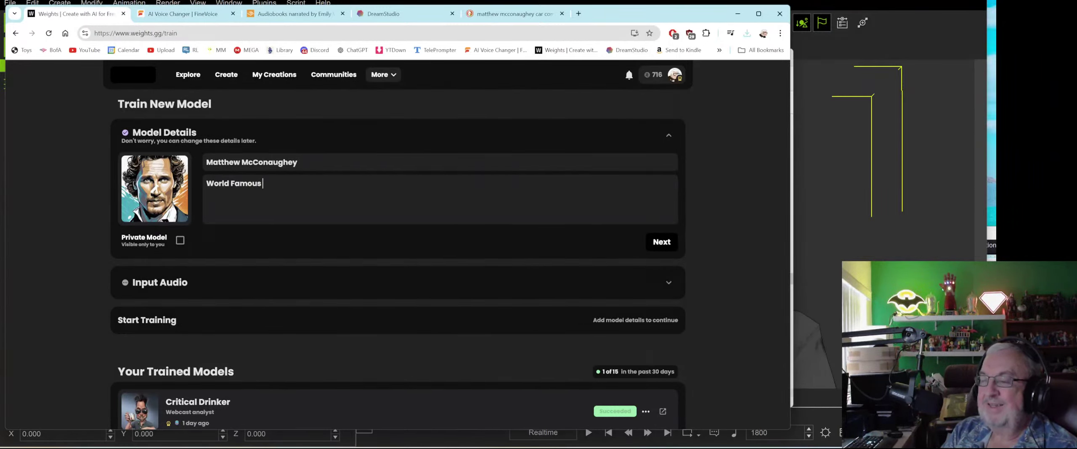
pyautogui.write('Model')
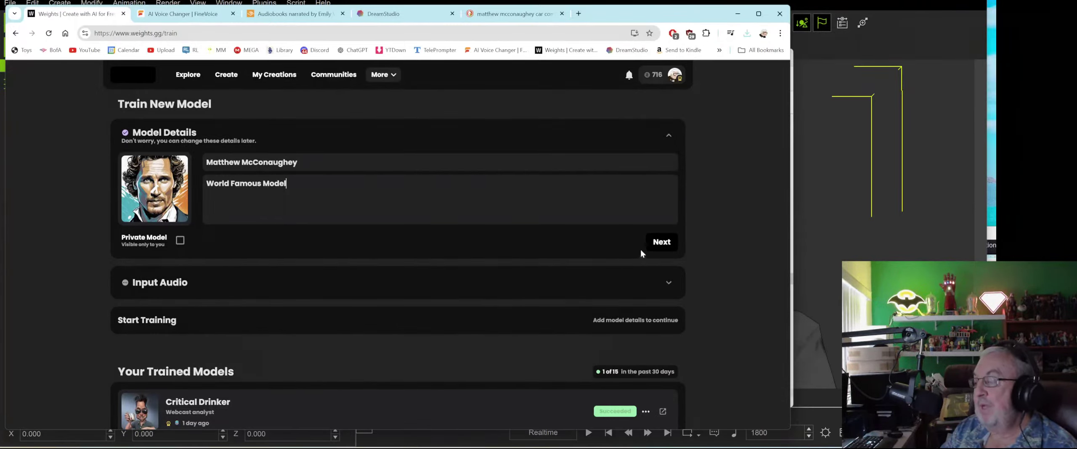
pyautogui.click(659, 243)
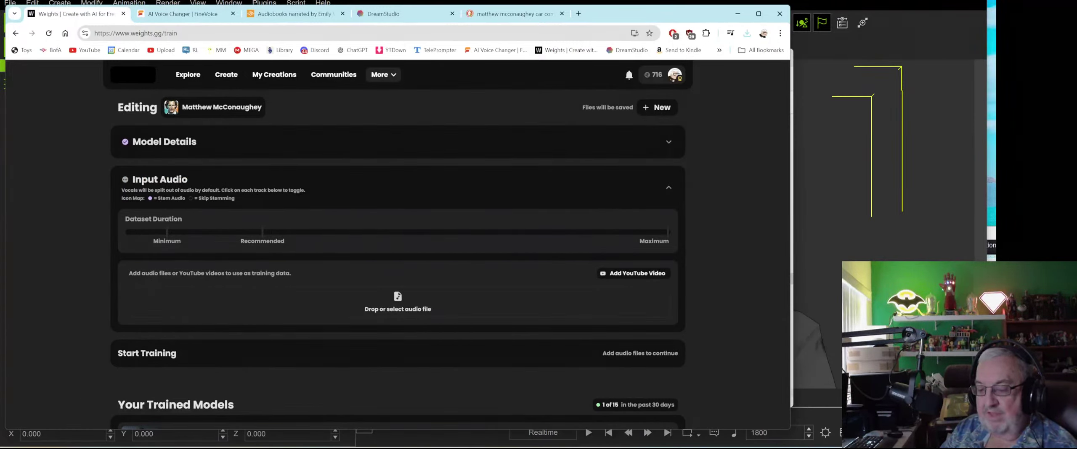
# Try to add Matthew.wav from the Exports folder as the model's training audio.
pyautogui.hotkey('alt', 'Tab')
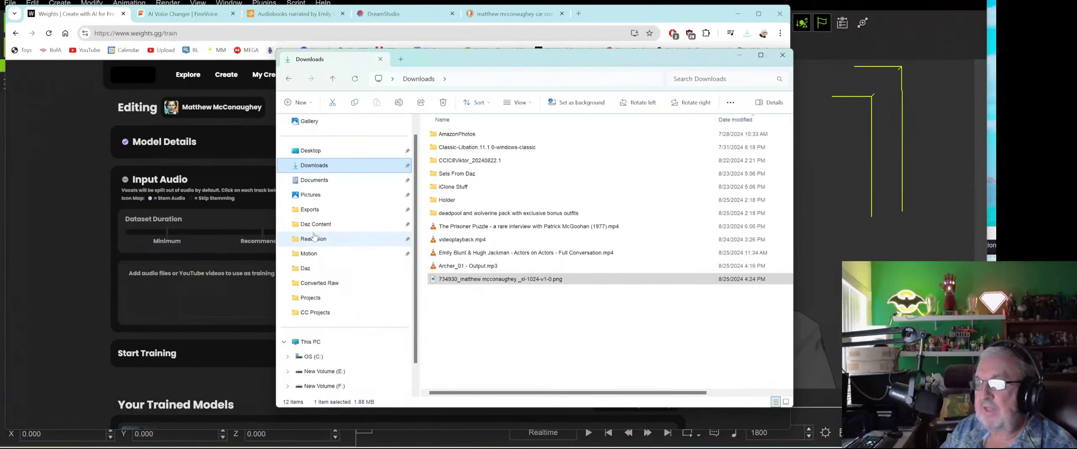
pyautogui.click(309, 210)
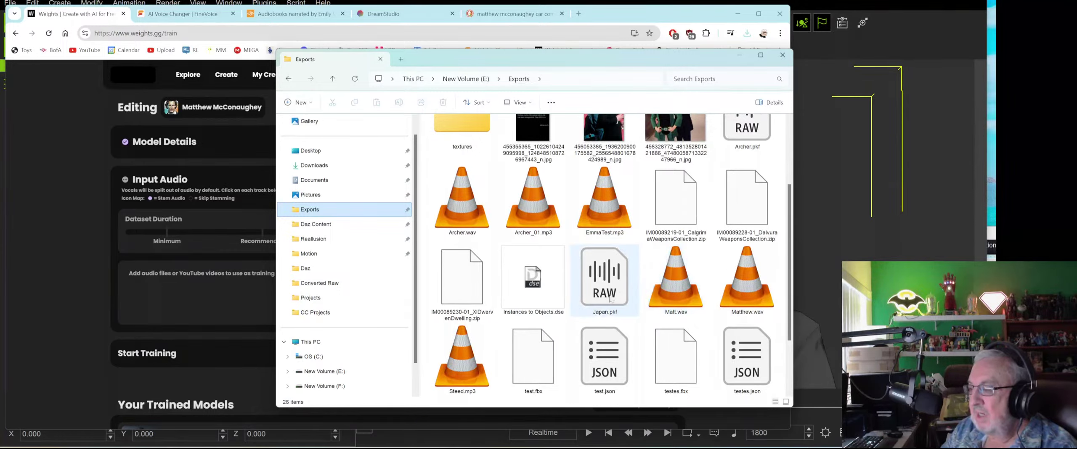
pyautogui.scroll(-2, 688, 293)
pyautogui.doubleClick(739, 213)
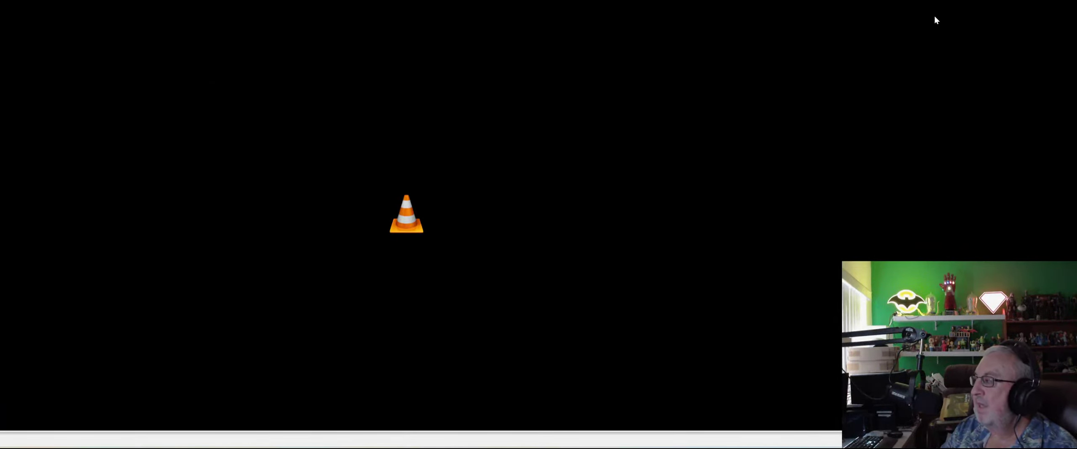
pyautogui.hotkey('alt', 'F4')
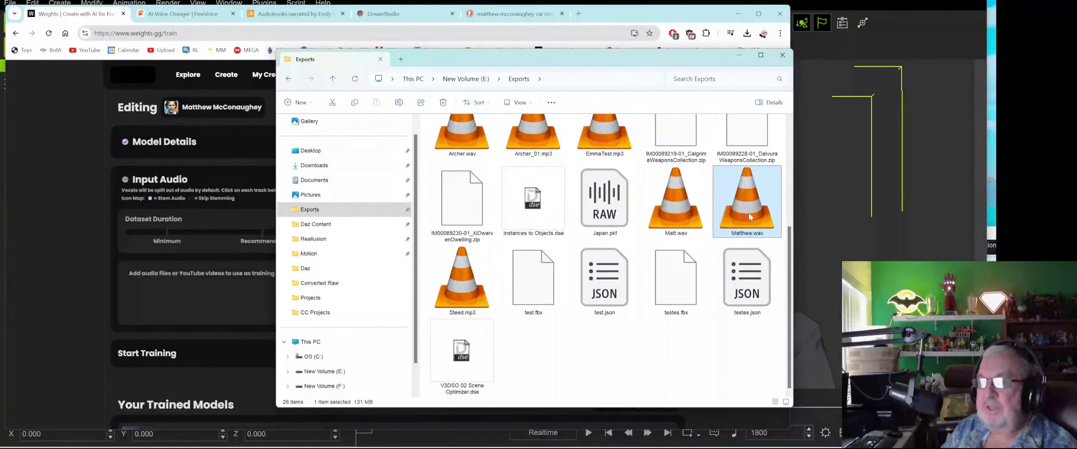
pyautogui.moveTo(463, 251); pyautogui.dragTo(177, 272)
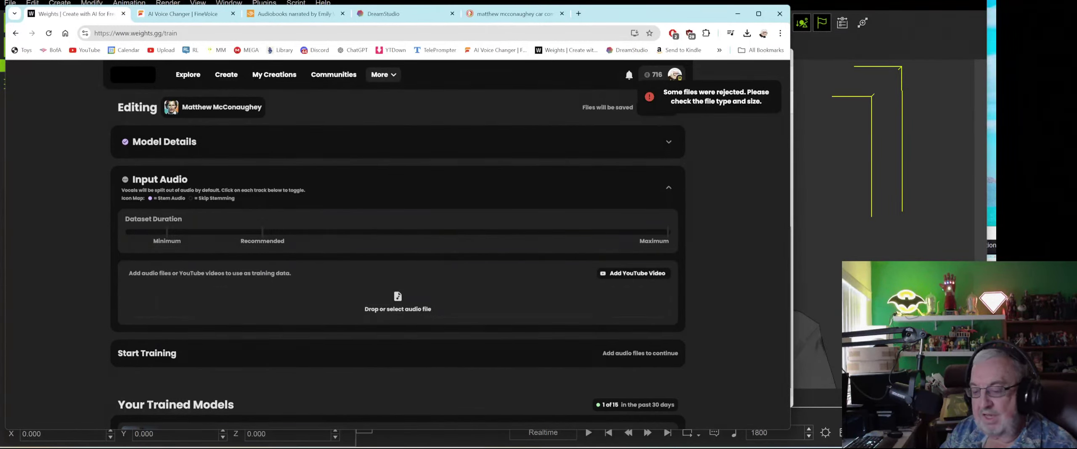
pyautogui.hotkey('alt', 'Tab')
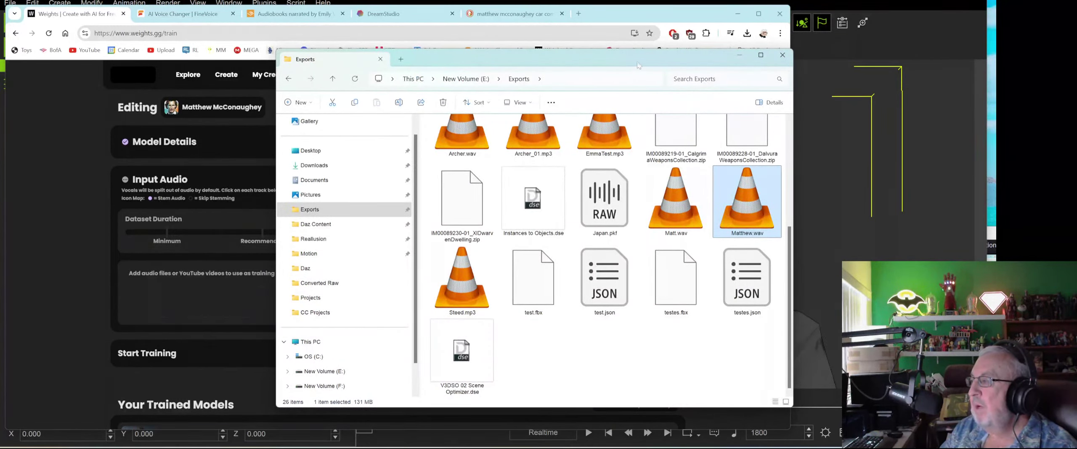
pyautogui.moveTo(637, 65); pyautogui.dragTo(750, 41)
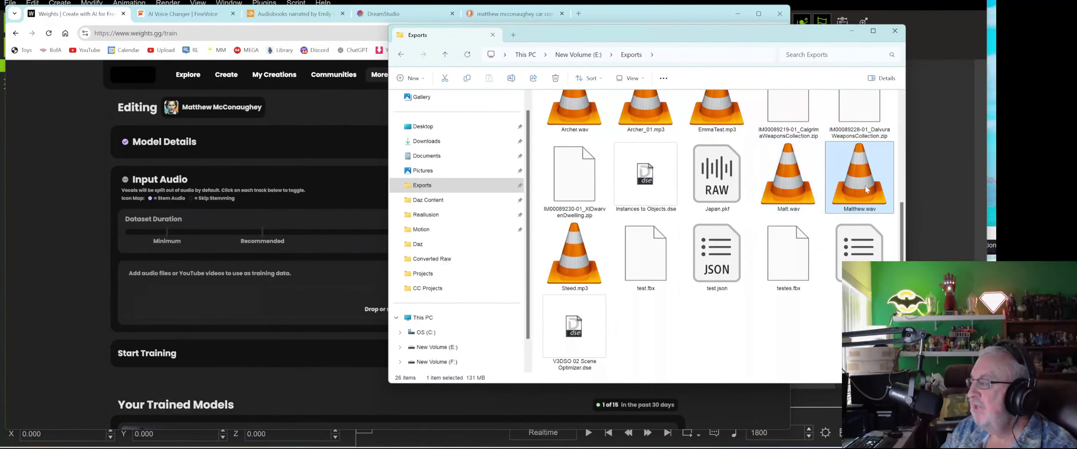
pyautogui.moveTo(861, 184); pyautogui.dragTo(293, 306)
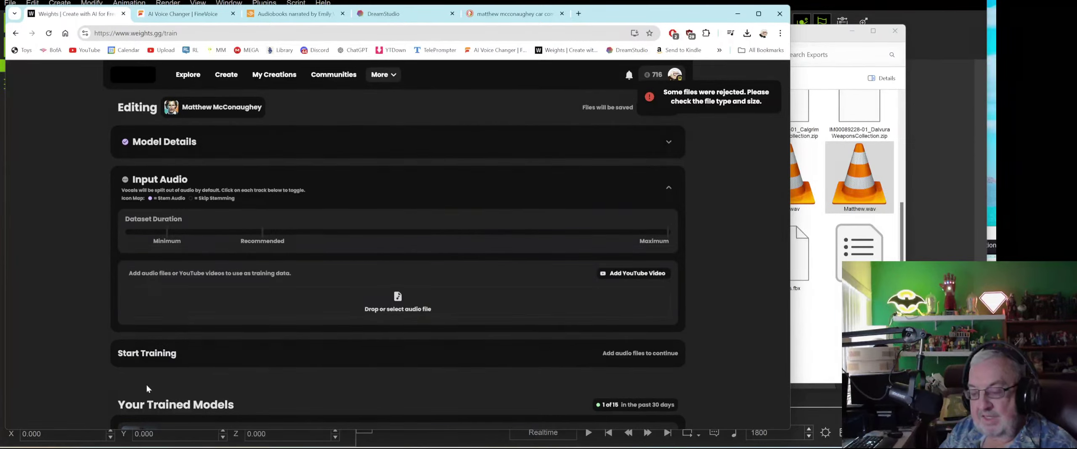
# Switch to Adobe Audition and load Matthew.wav from the Exports folder into the waveform editor.
pyautogui.hotkey('alt', 'Tab')
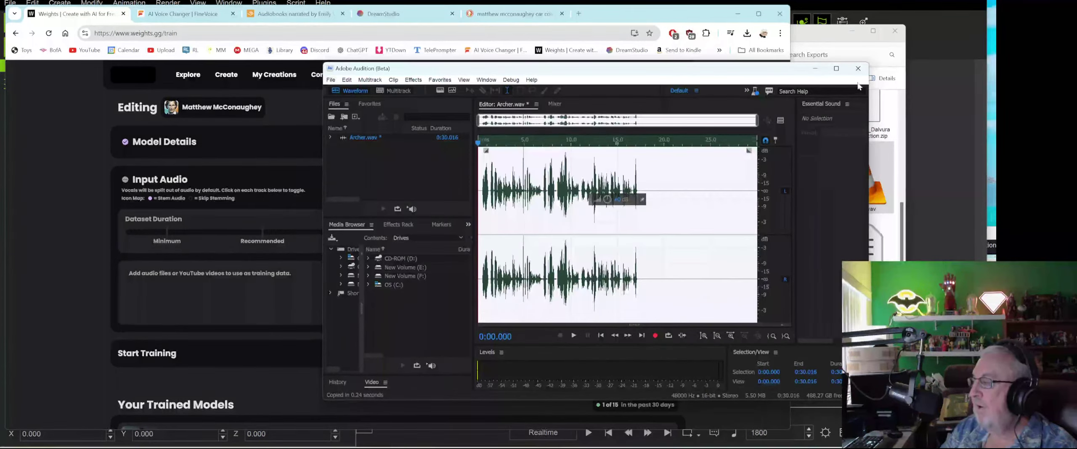
pyautogui.click(828, 44)
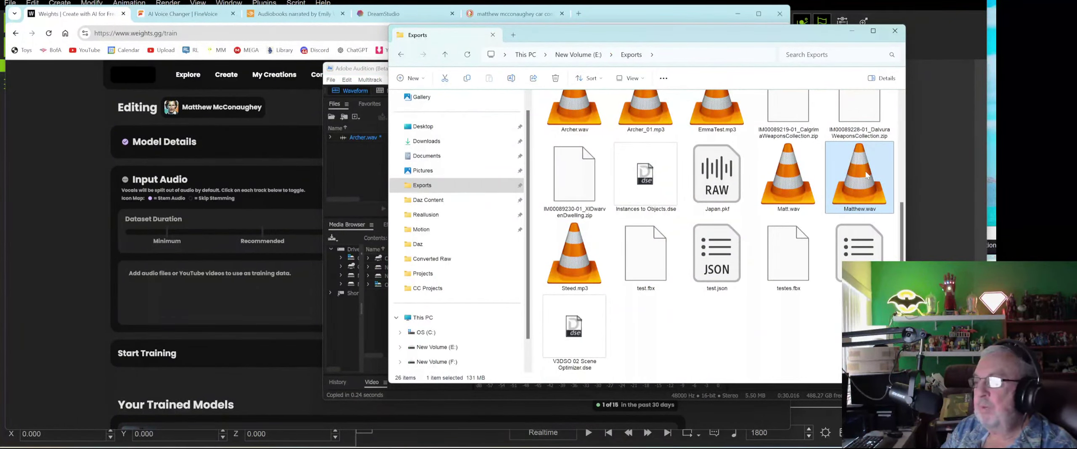
pyautogui.moveTo(820, 34); pyautogui.dragTo(430, 55)
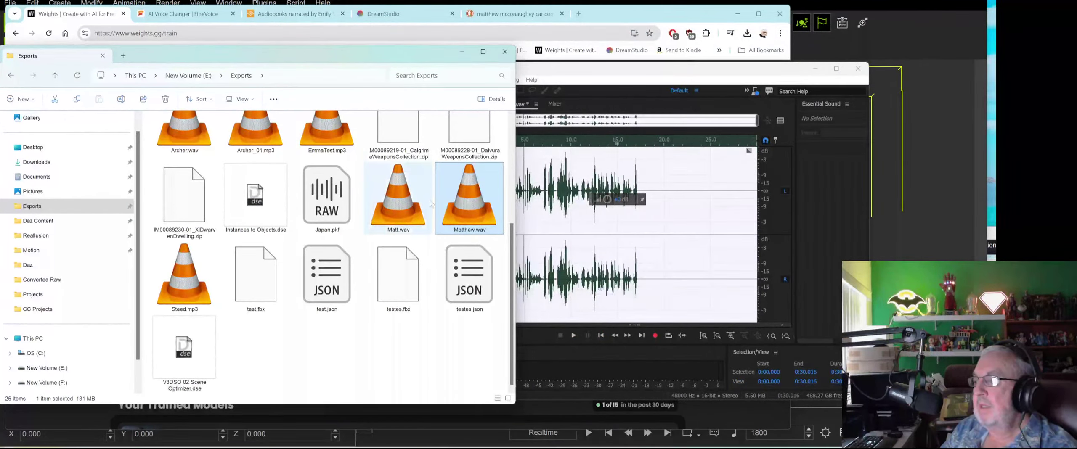
pyautogui.moveTo(438, 202); pyautogui.dragTo(598, 231)
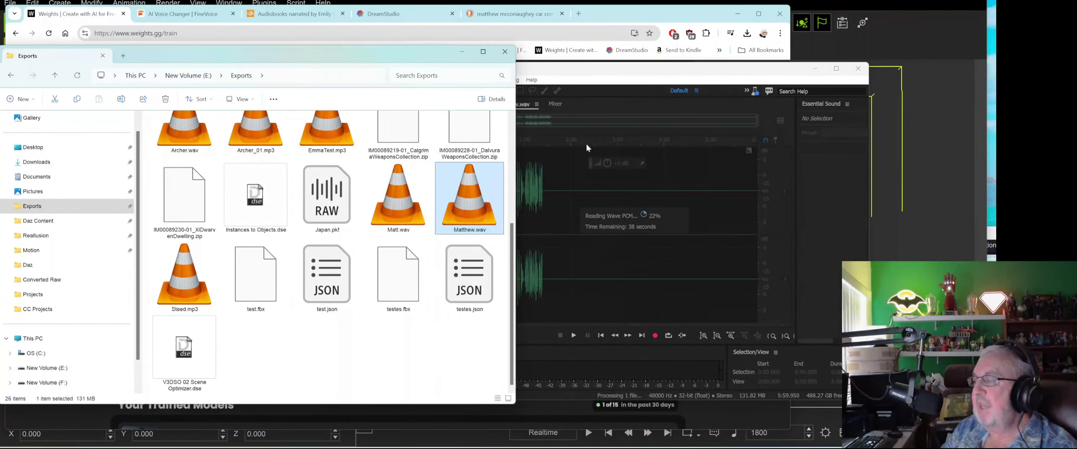
pyautogui.hotkey('alt', 'F4')
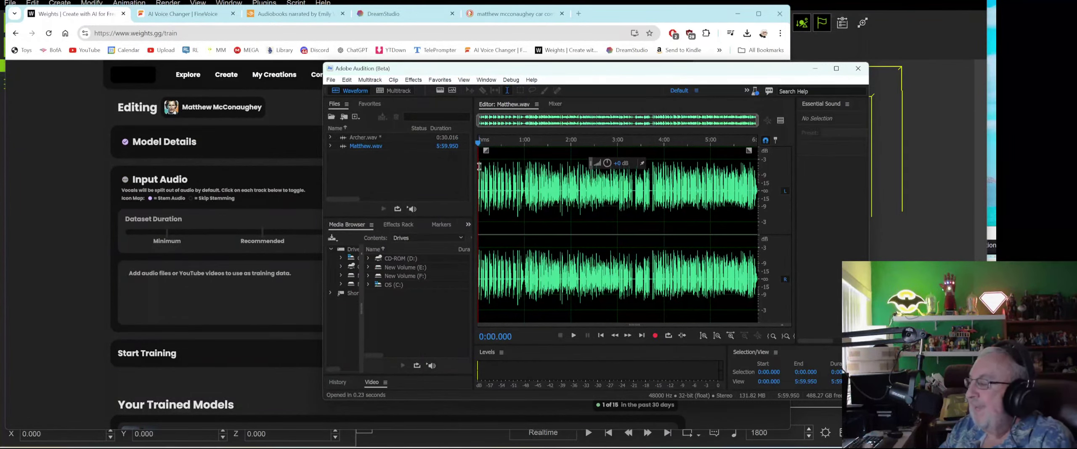
# Export the Matthew recording to E:\Exports as Matthew_01.mp3 in MP3 Audio format at 320 Kbps CBR.
pyautogui.click(330, 79)
pyautogui.moveTo(366, 264)
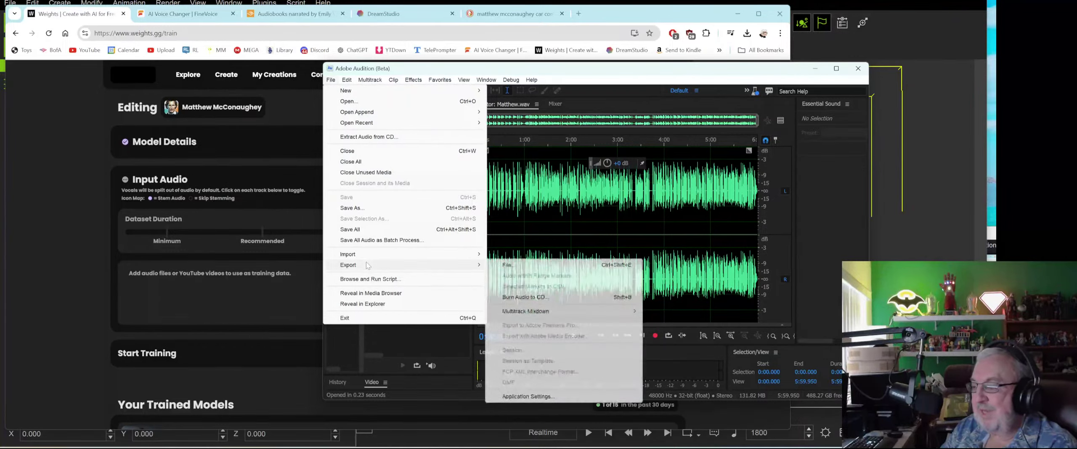
pyautogui.click(536, 266)
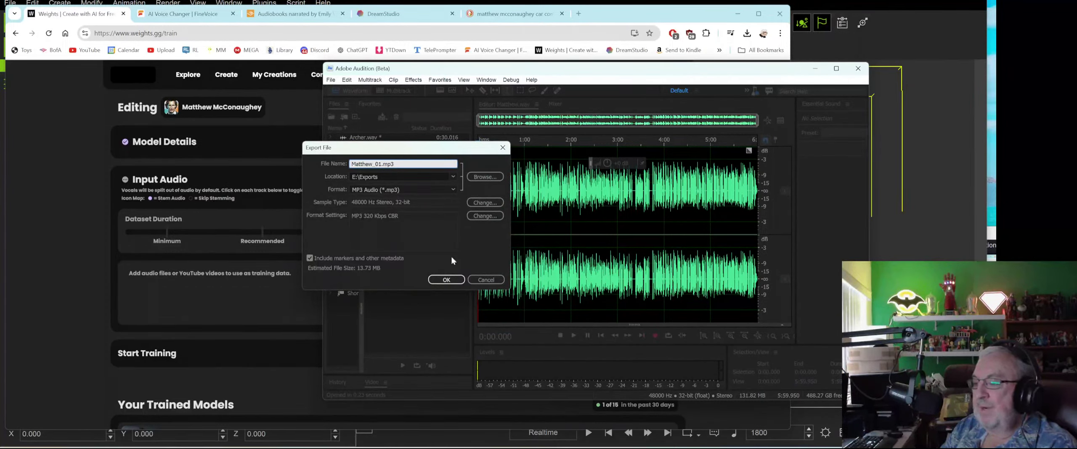
pyautogui.click(446, 279)
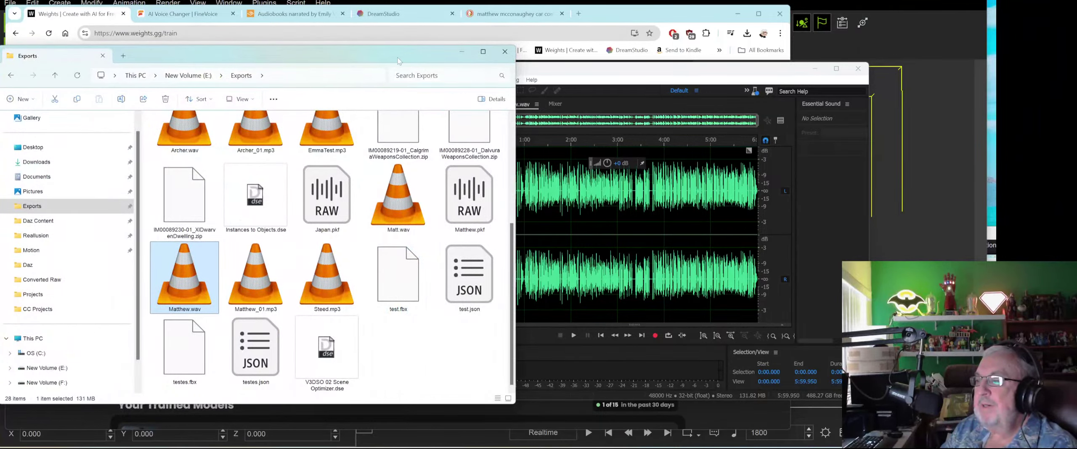
# Add Matthew_01.mp3 as the training audio on Weights and start training the model with a premium training item.
pyautogui.moveTo(399, 61); pyautogui.dragTo(796, 45)
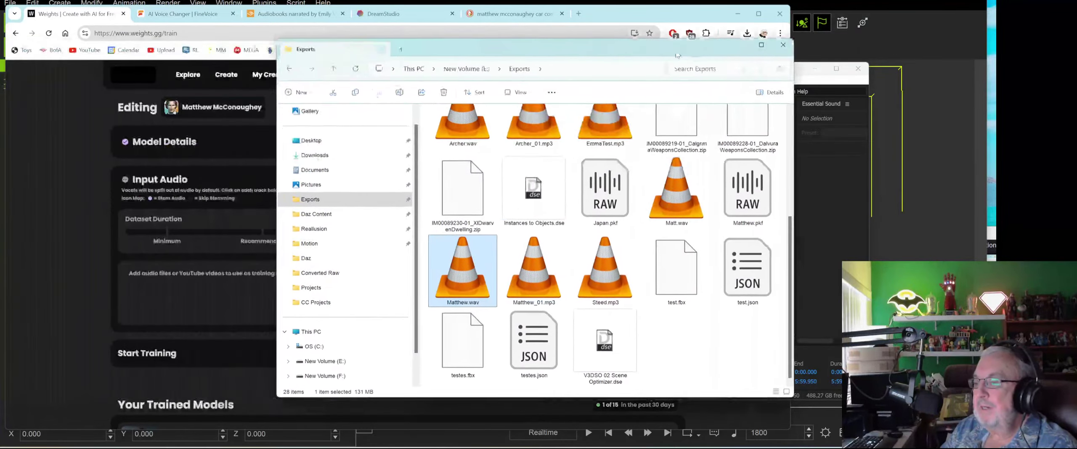
pyautogui.moveTo(683, 271); pyautogui.dragTo(248, 294)
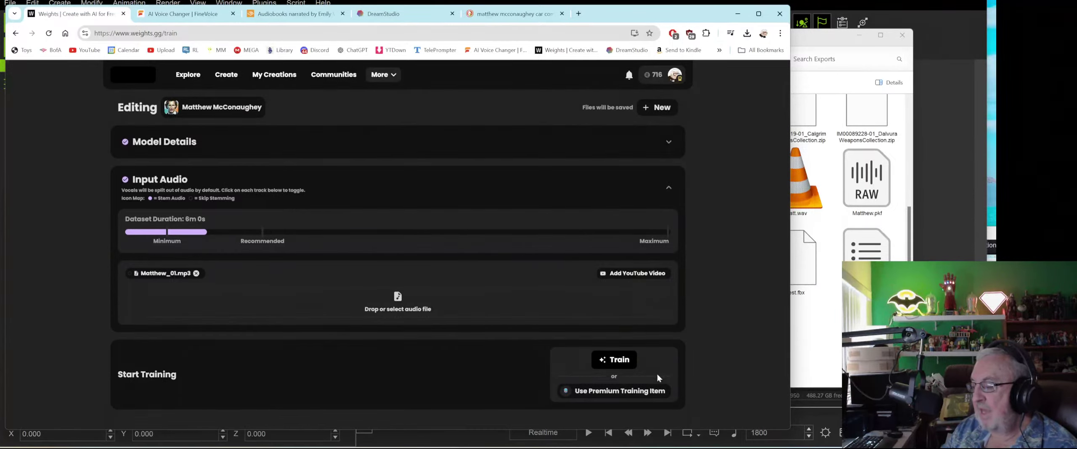
pyautogui.click(635, 392)
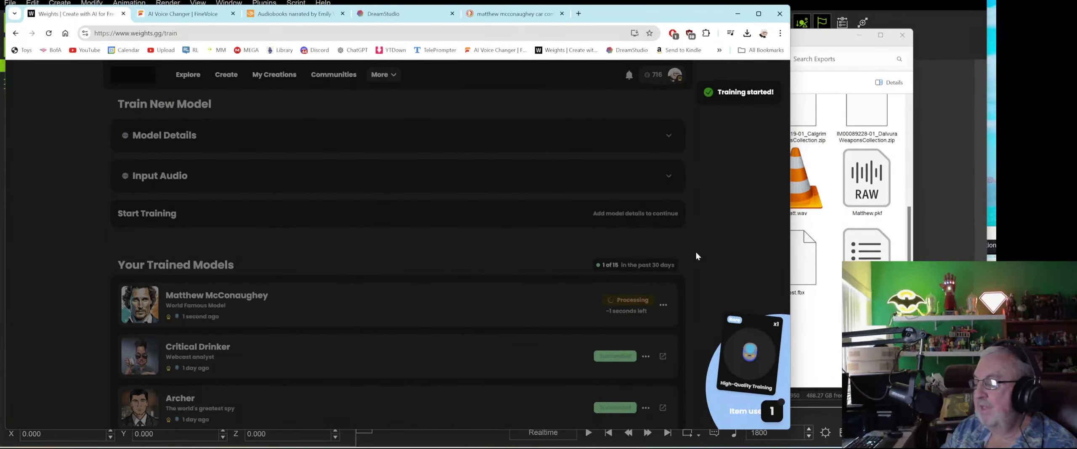
pyautogui.scroll(-2, 375, 259)
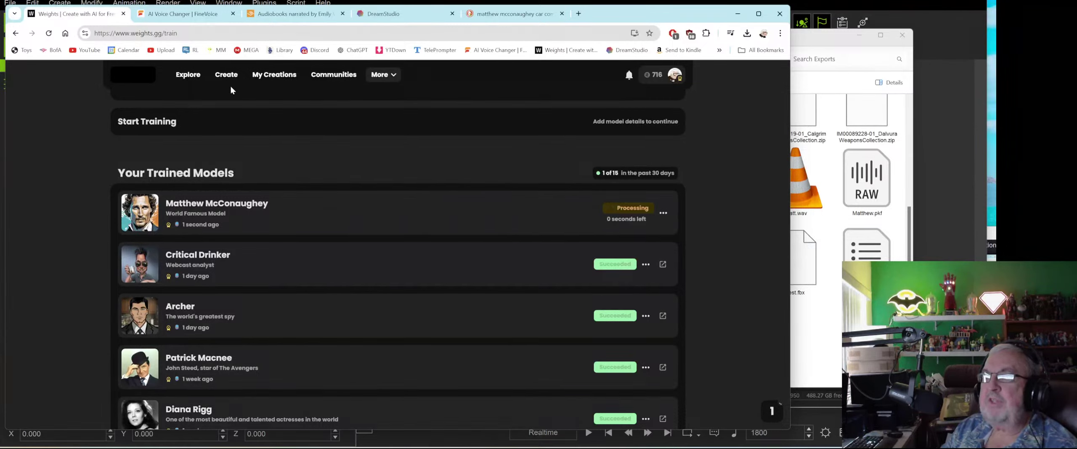
# Review FineVoice's conversion results and the model training progress on Weights, and close the Matthew McConaughey car commercial search page.
pyautogui.click(185, 13)
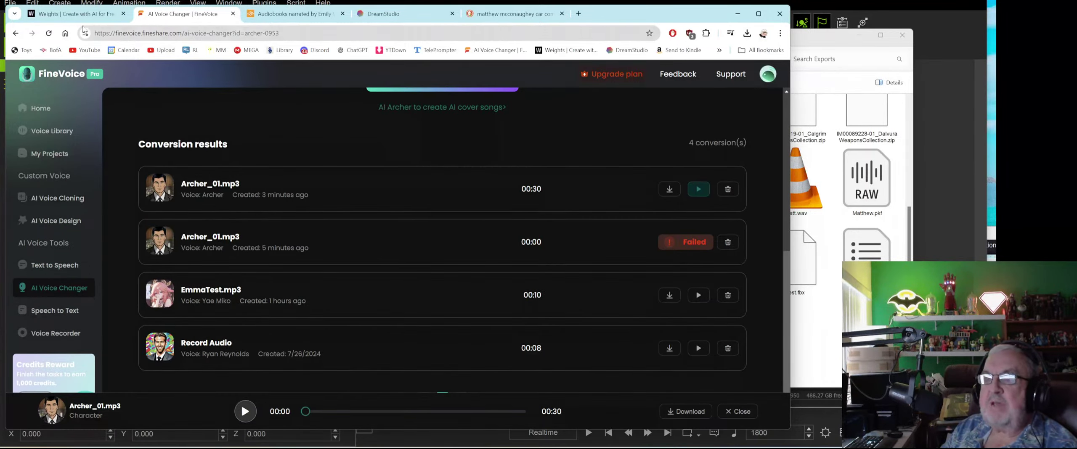
pyautogui.click(71, 13)
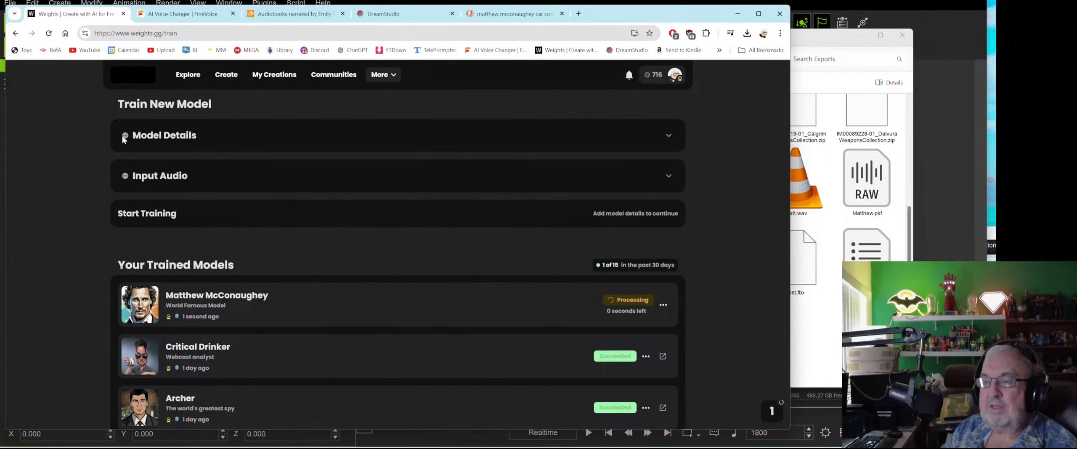
pyautogui.scroll(-5, 327, 192)
pyautogui.scroll(5, 327, 192)
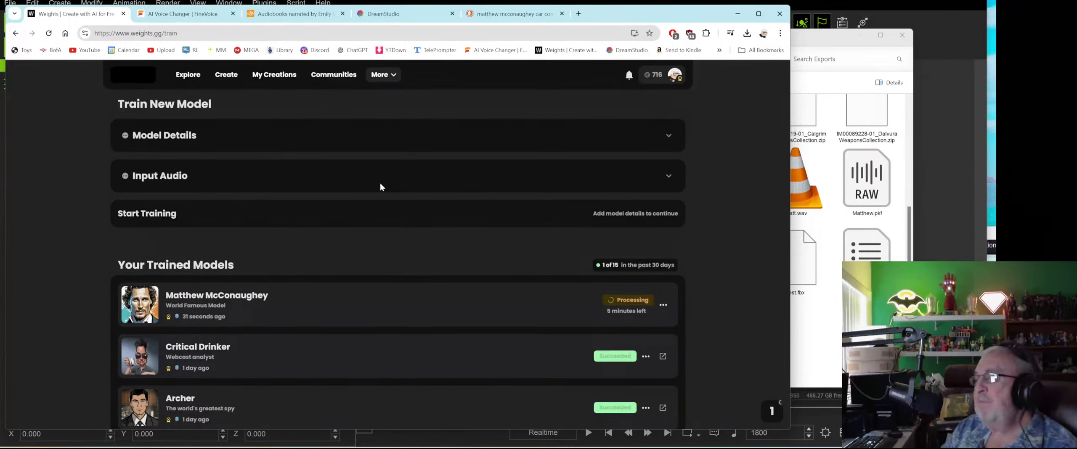
pyautogui.click(561, 13)
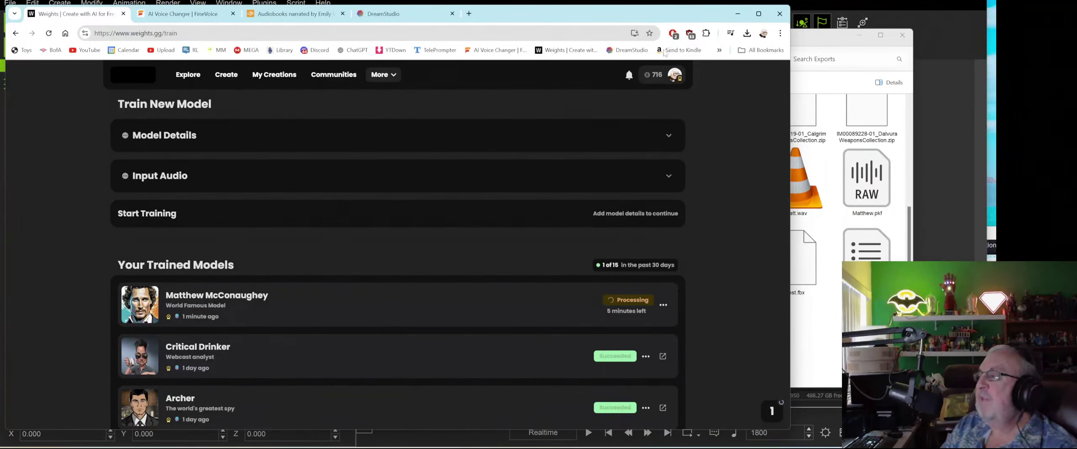
# Switch to iClone 8 and open the recent project Japan Toon Girl.iProject, discarding the current project without saving.
pyautogui.hotkey('alt', 'Tab')
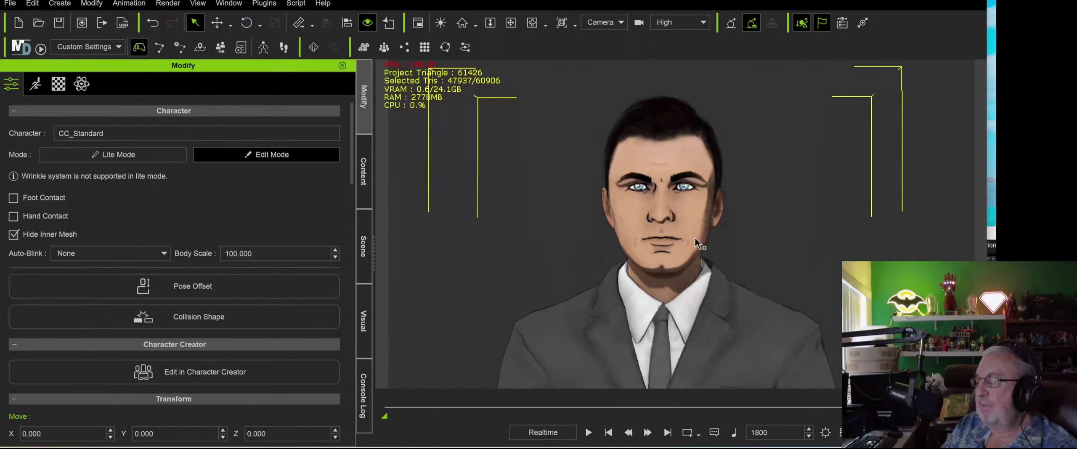
pyautogui.click(10, 3)
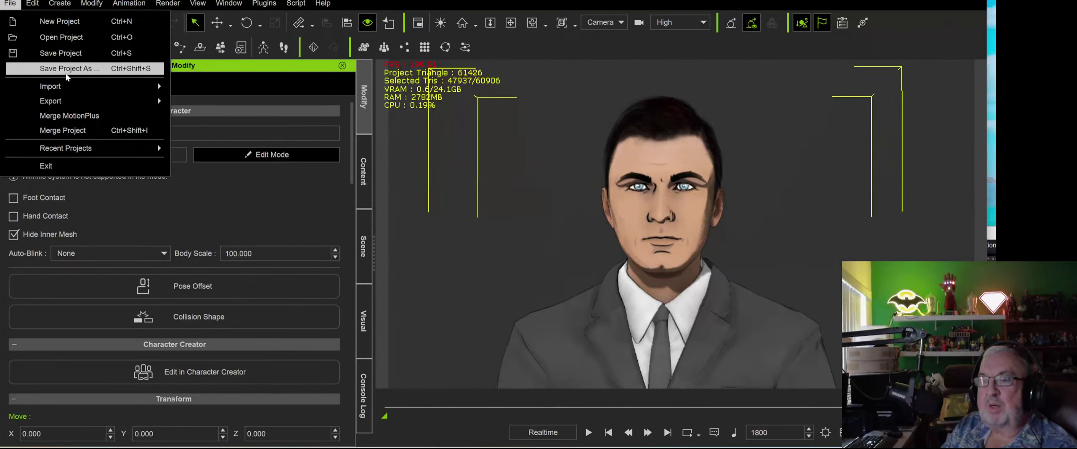
pyautogui.moveTo(102, 155)
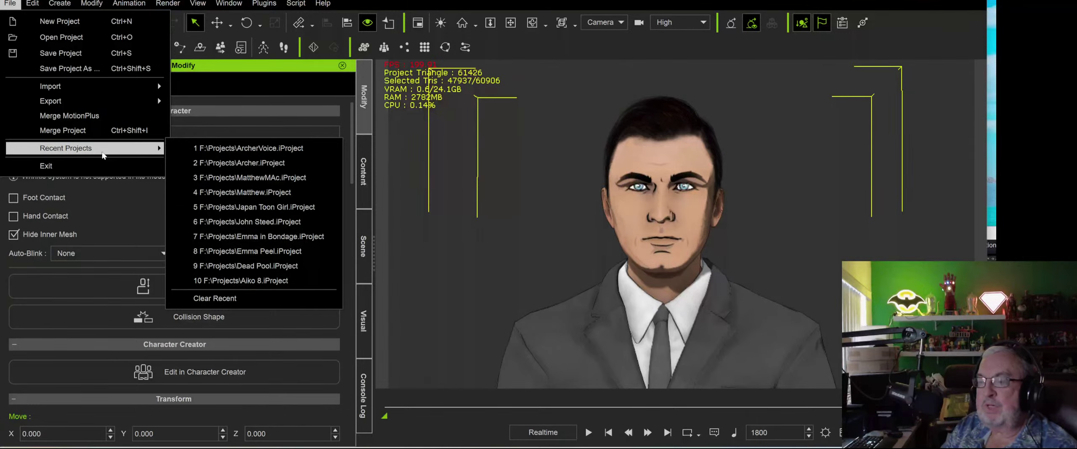
pyautogui.click(288, 206)
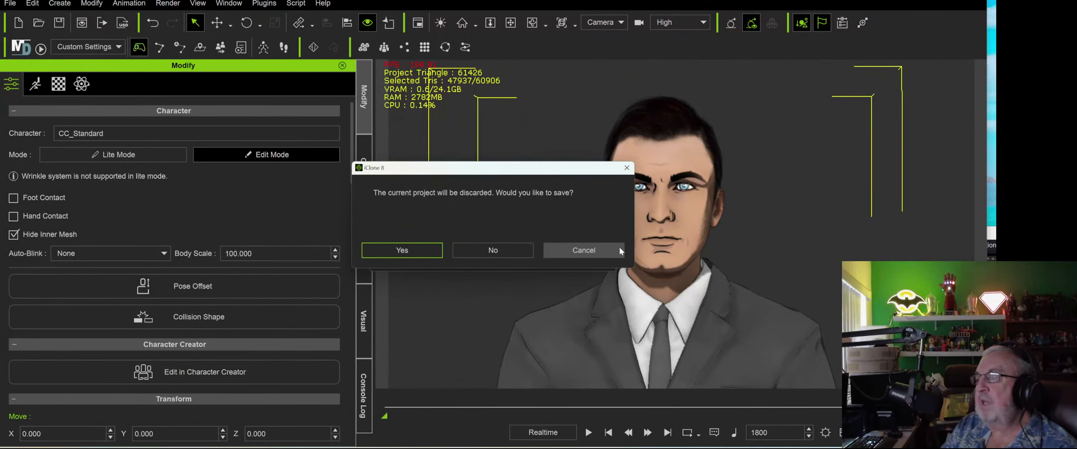
pyautogui.click(503, 251)
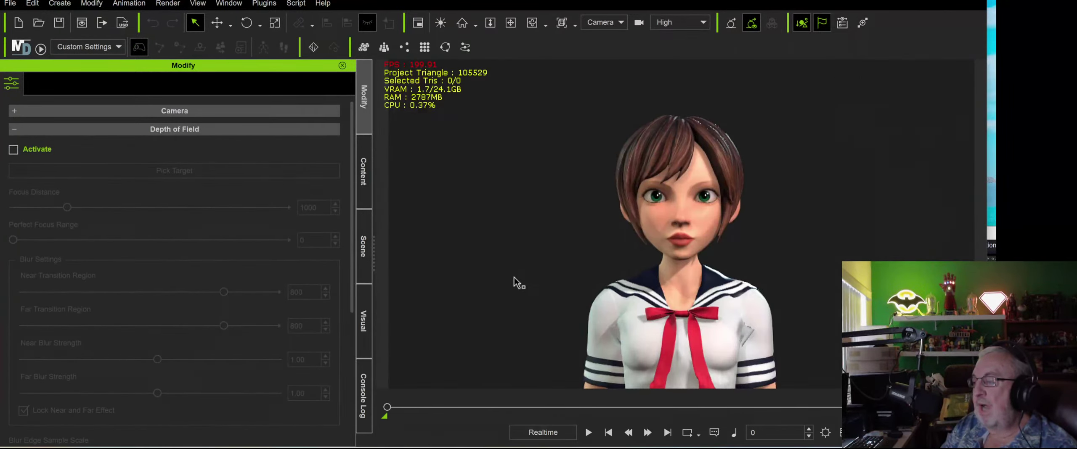
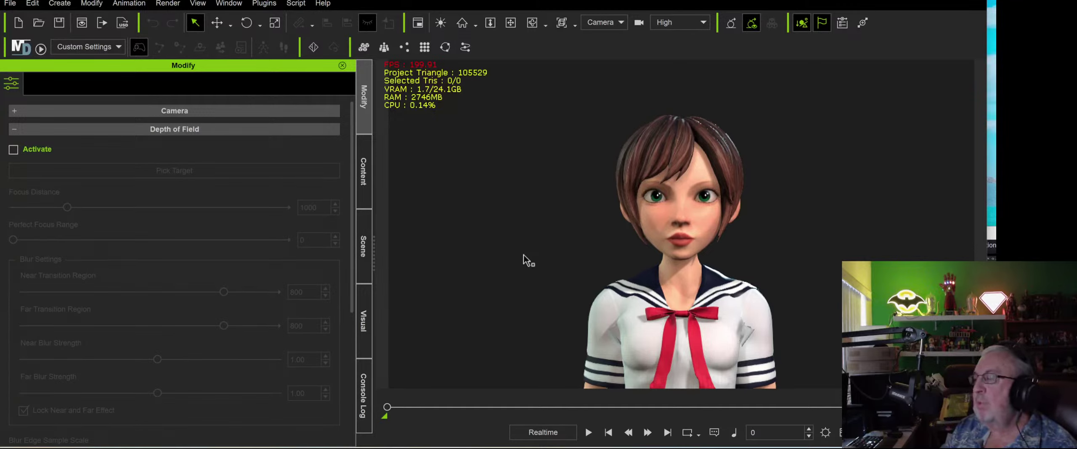
# Select the CC3_Base_Plus character and assign the LIVE FACE_iPhone gear to its face in Motion LIVE.
pyautogui.scroll(2, 476, 247)
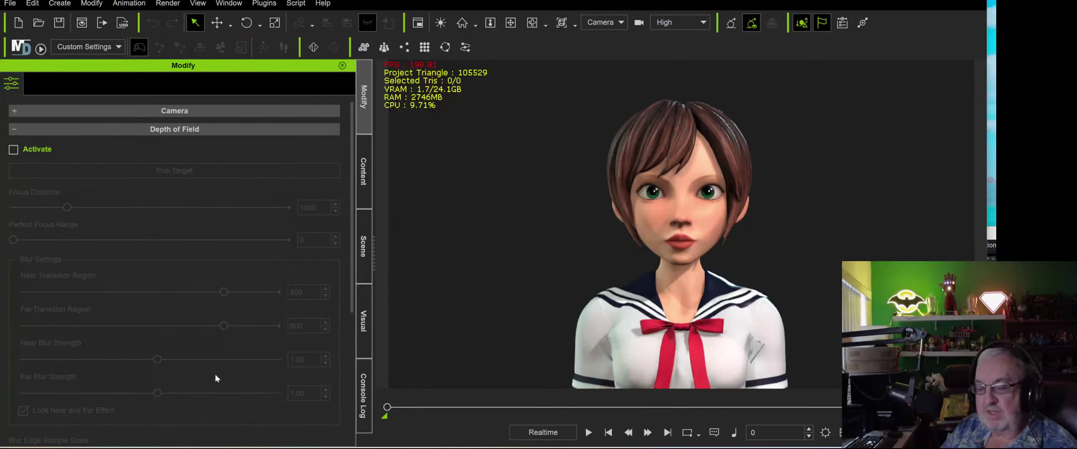
pyautogui.click(618, 198)
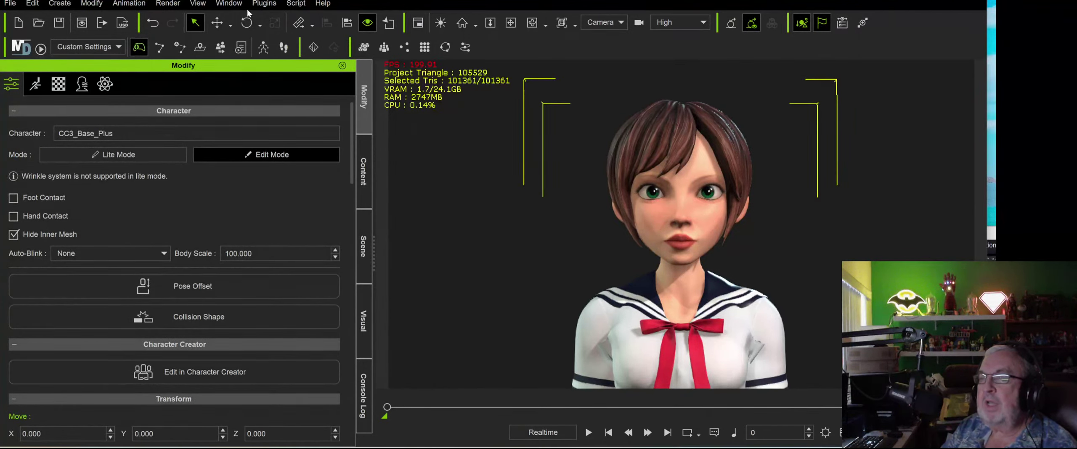
pyautogui.click(264, 4)
pyautogui.moveTo(317, 89)
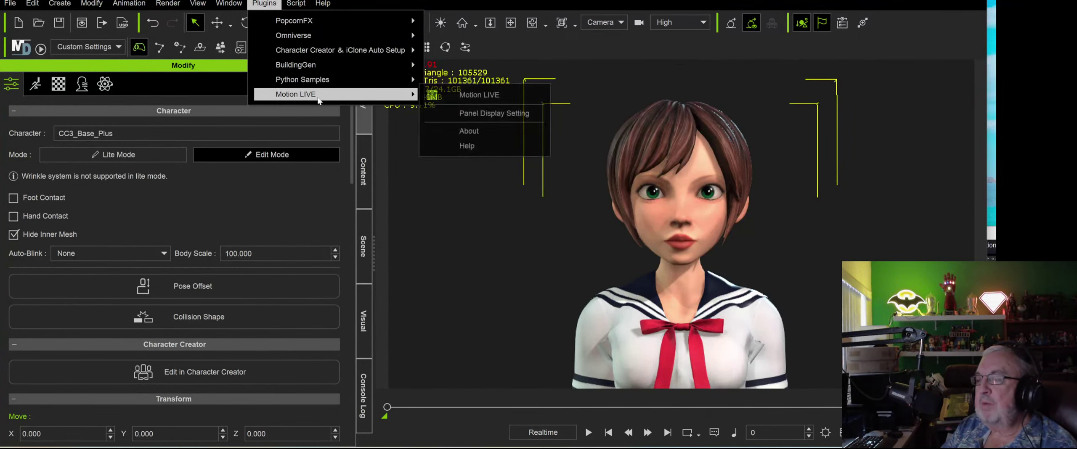
pyautogui.click(474, 91)
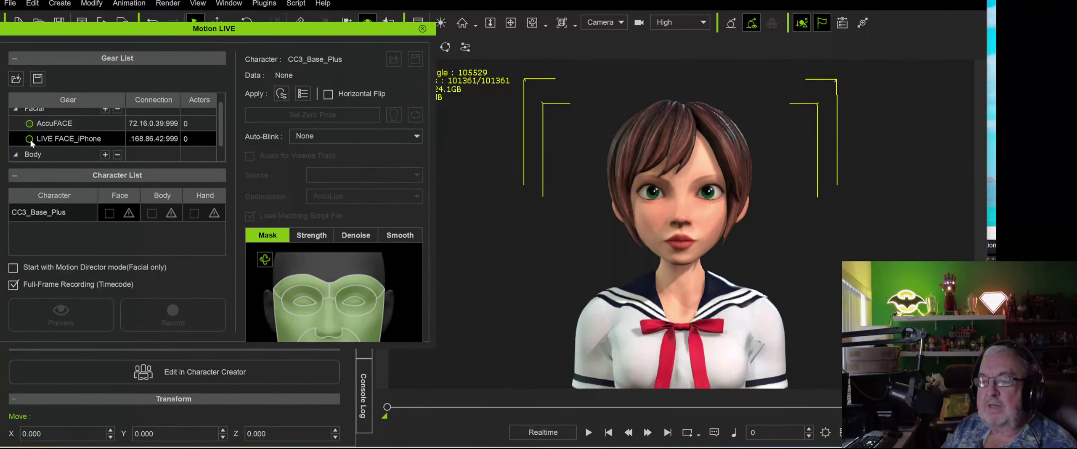
pyautogui.click(127, 215)
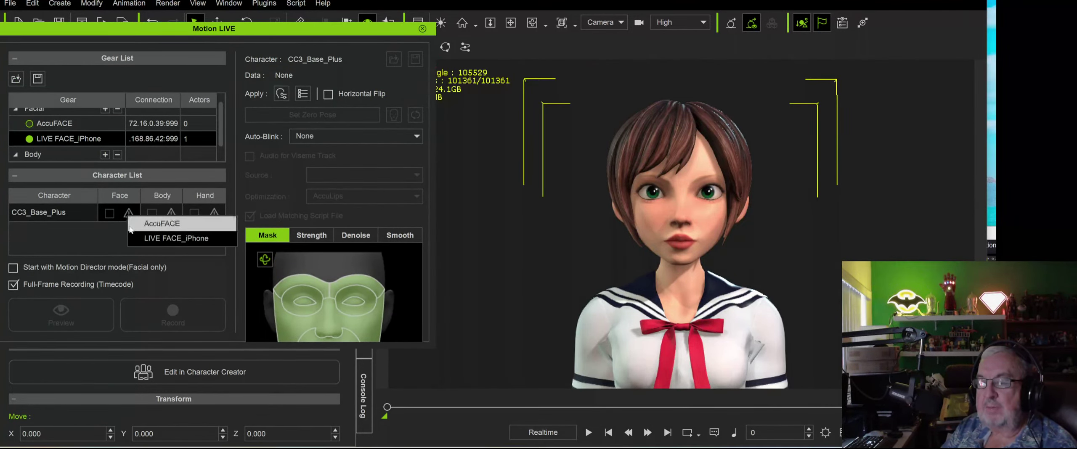
pyautogui.click(134, 238)
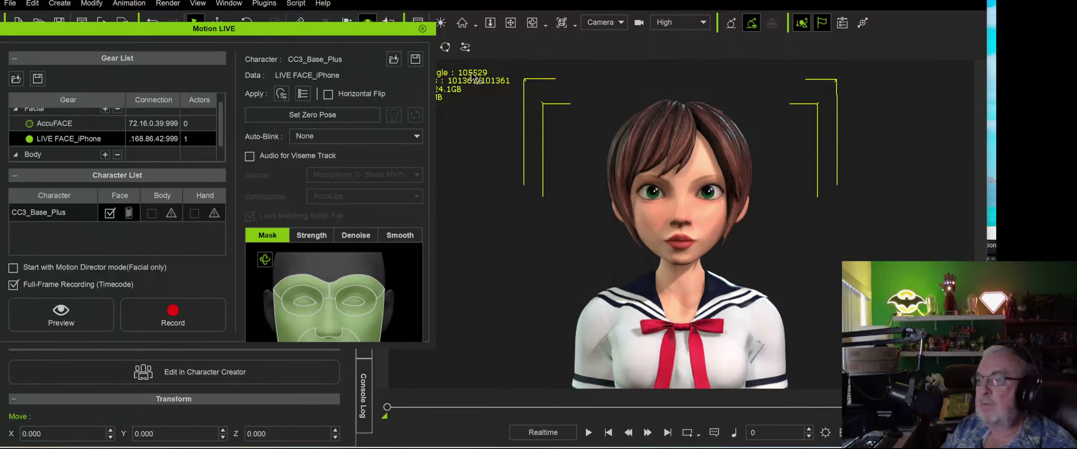
# Keep auto-blink at None, enable audio for the viseme track from the Shure MV7 microphone, and set the zero pose.
pyautogui.click(344, 132)
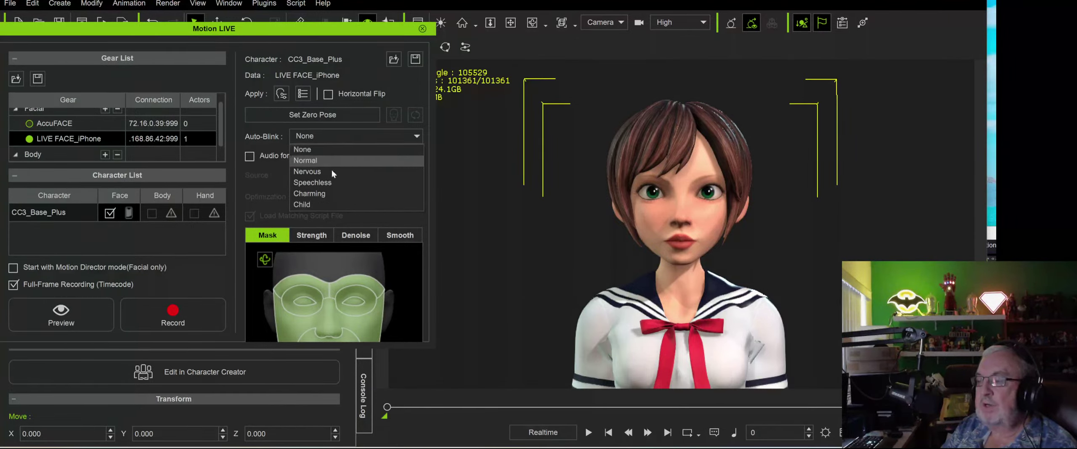
pyautogui.click(366, 149)
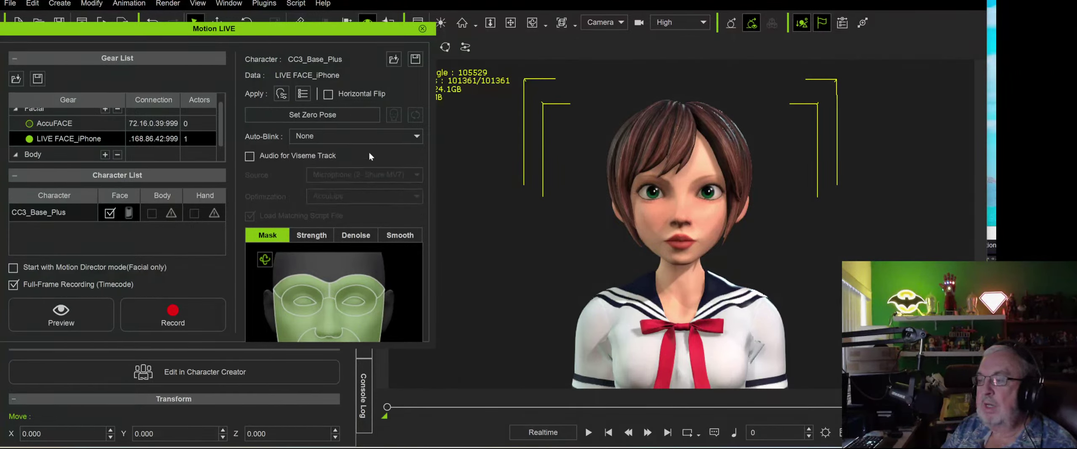
pyautogui.click(250, 156)
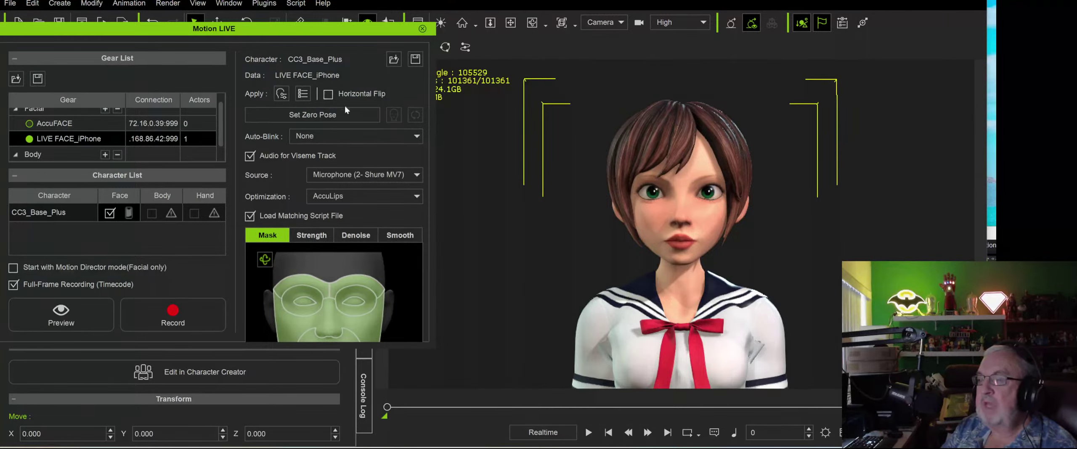
pyautogui.click(313, 115)
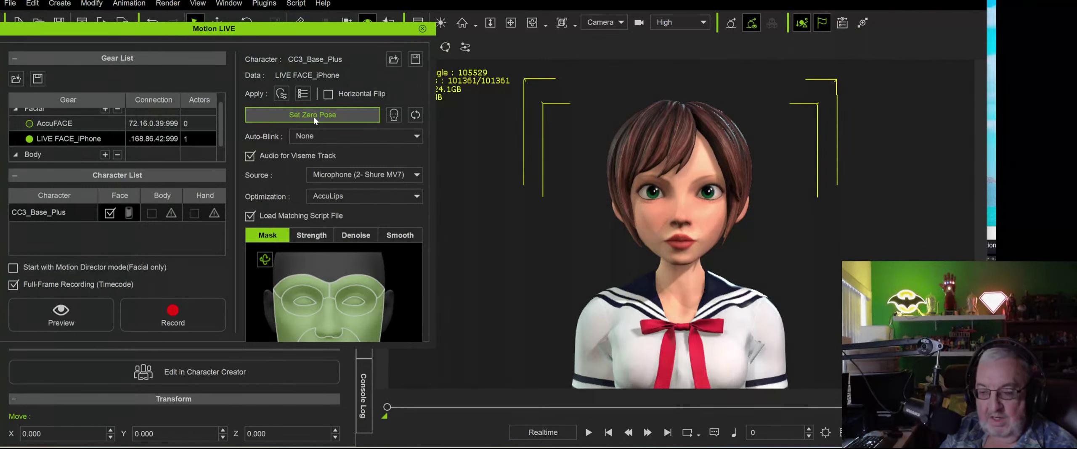
# Record a facial performance with voice for the character, stop the recording, and close Motion LIVE, disconnecting its devices.
pyautogui.click(175, 322)
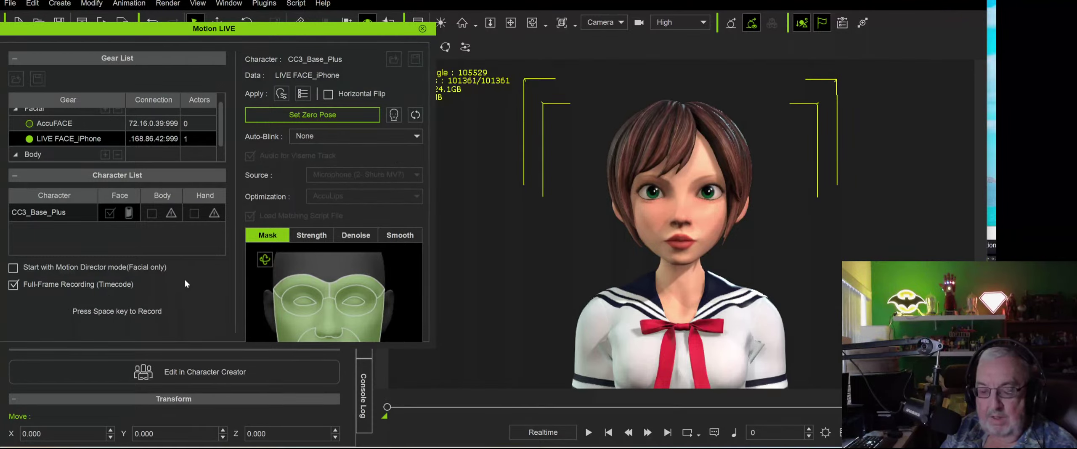
pyautogui.press('space')
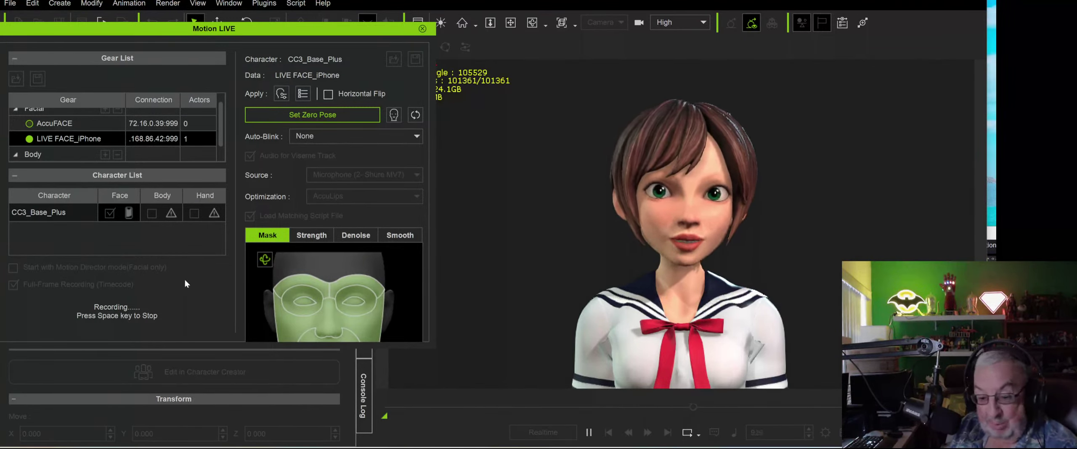
pyautogui.press('space')
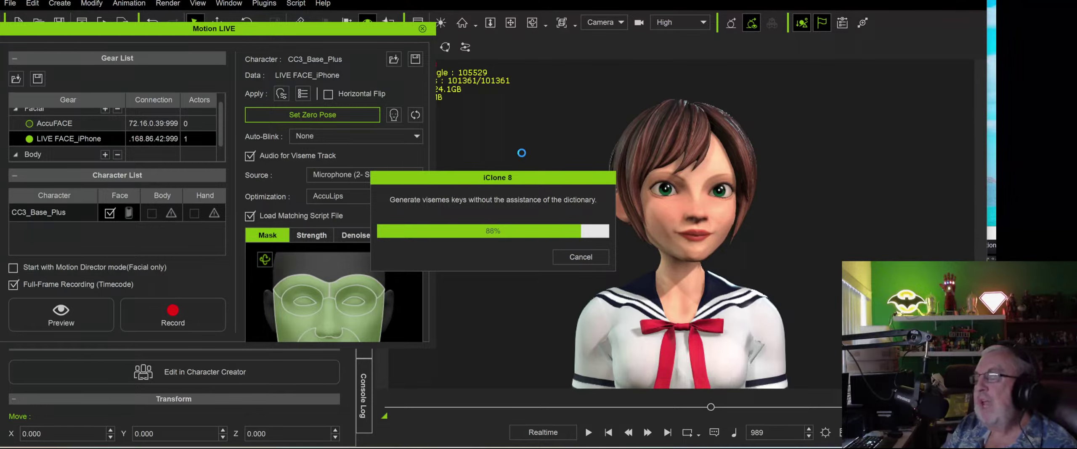
pyautogui.click(422, 28)
pyautogui.click(462, 259)
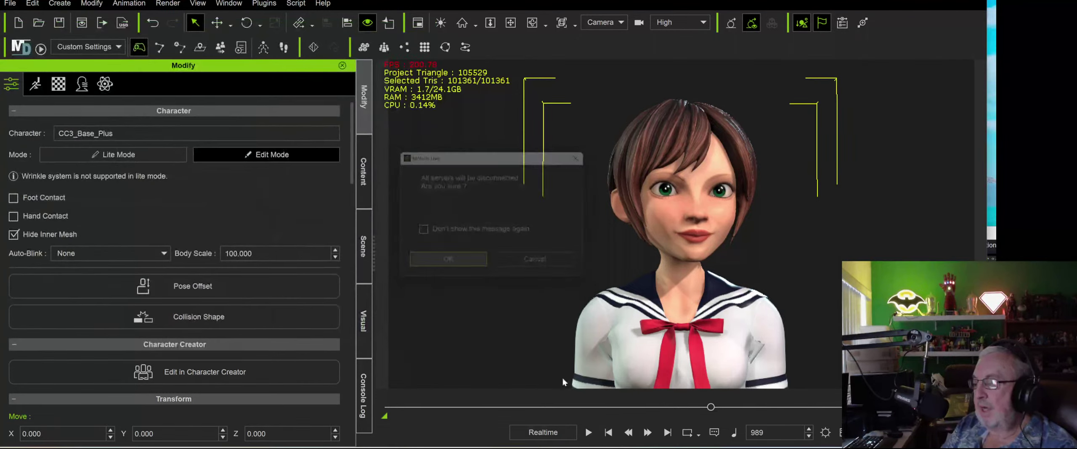
# Play back the recorded facial animation from the first frame and return the timeline to the start.
pyautogui.click(608, 433)
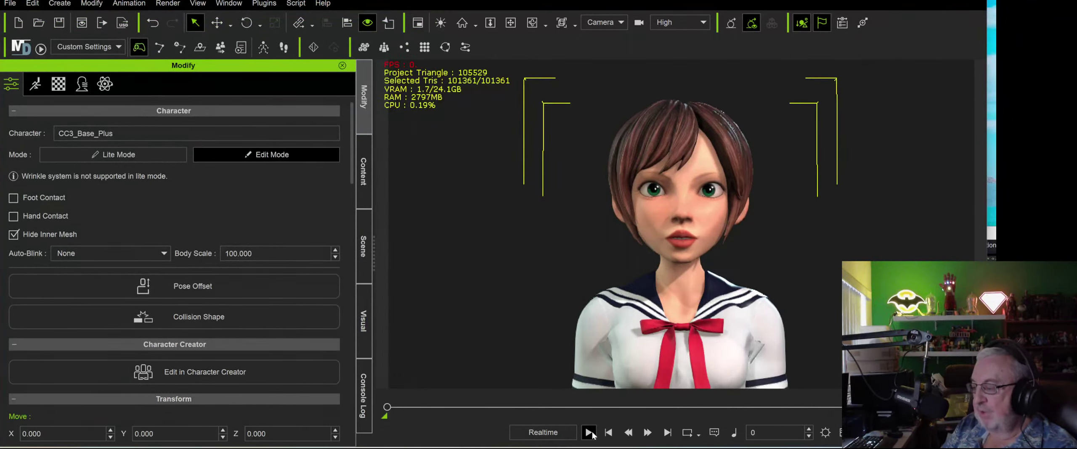
pyautogui.click(590, 432)
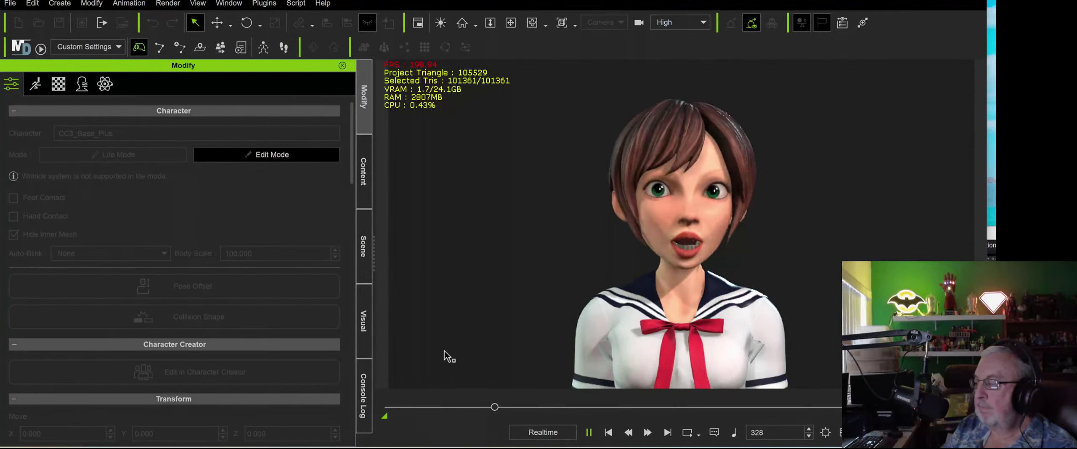
pyautogui.click(589, 433)
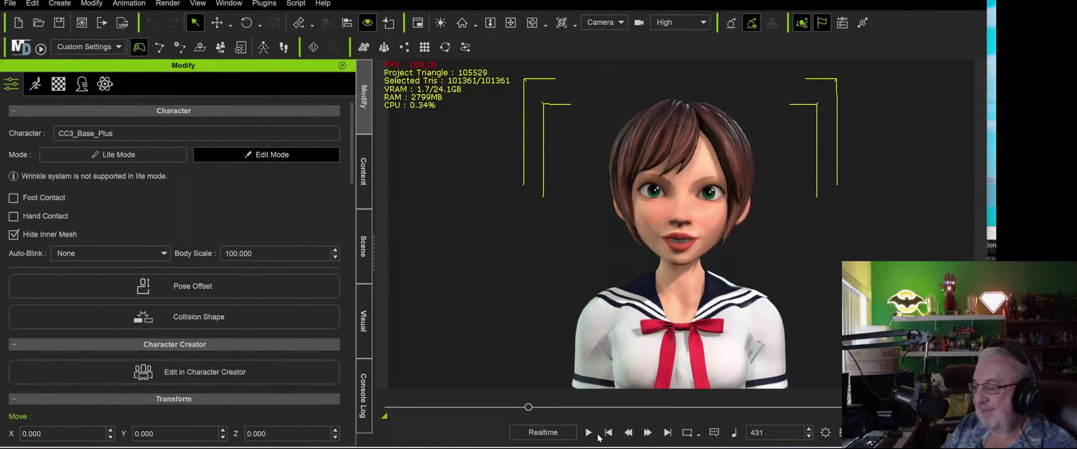
pyautogui.click(608, 432)
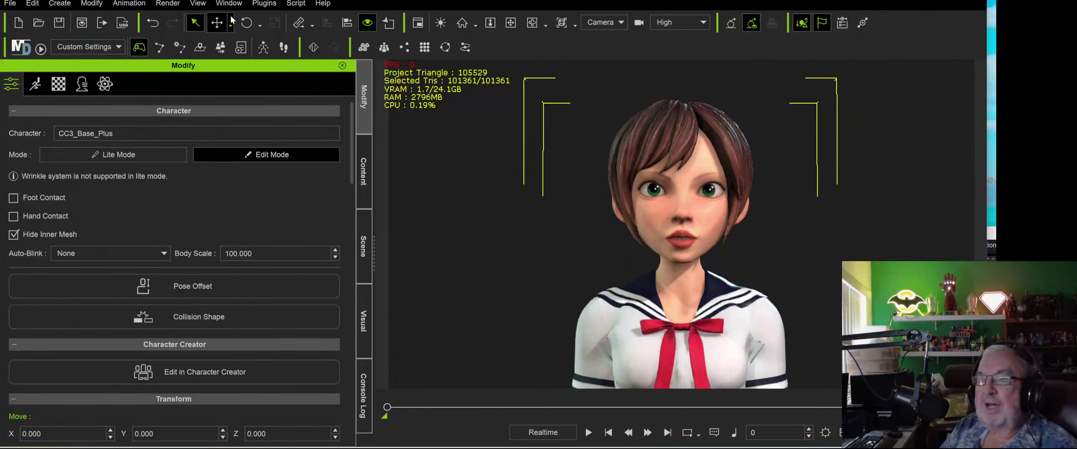
# Export the project's audio in WAV format as Japan in the Exports folder and close the render settings.
pyautogui.click(174, 5)
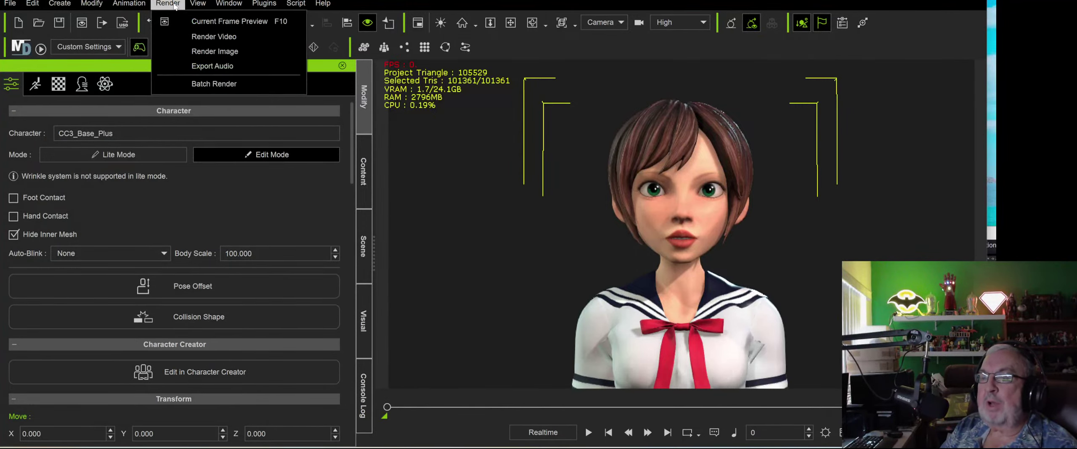
pyautogui.click(212, 67)
pyautogui.click(830, 403)
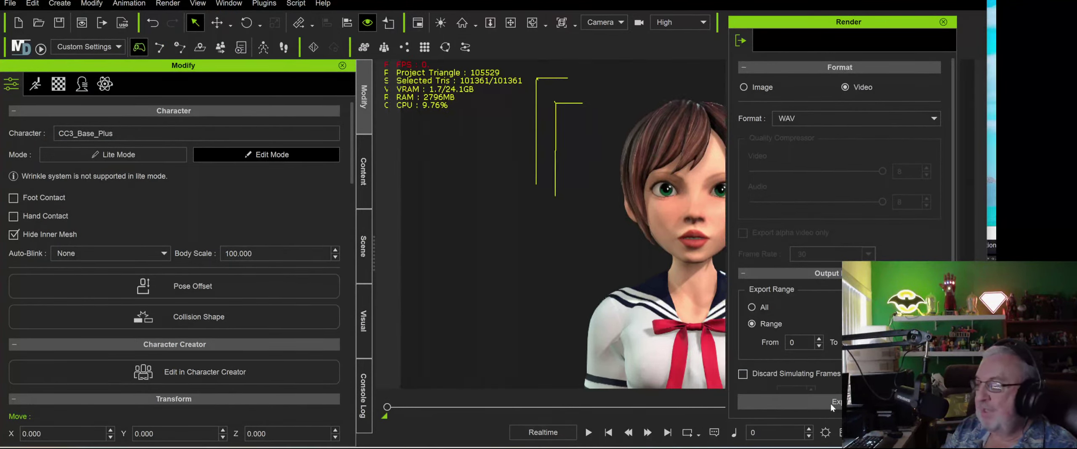
pyautogui.write('Japan')
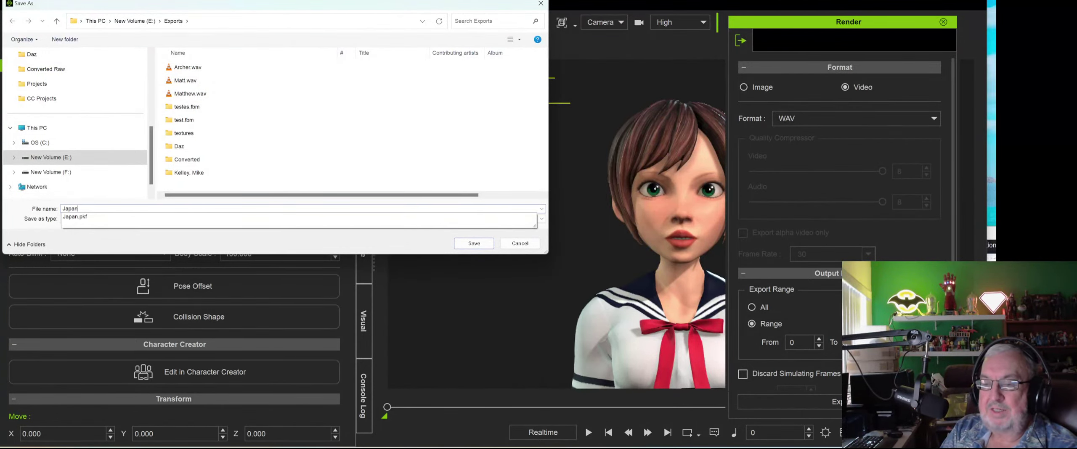
pyautogui.press('Return')
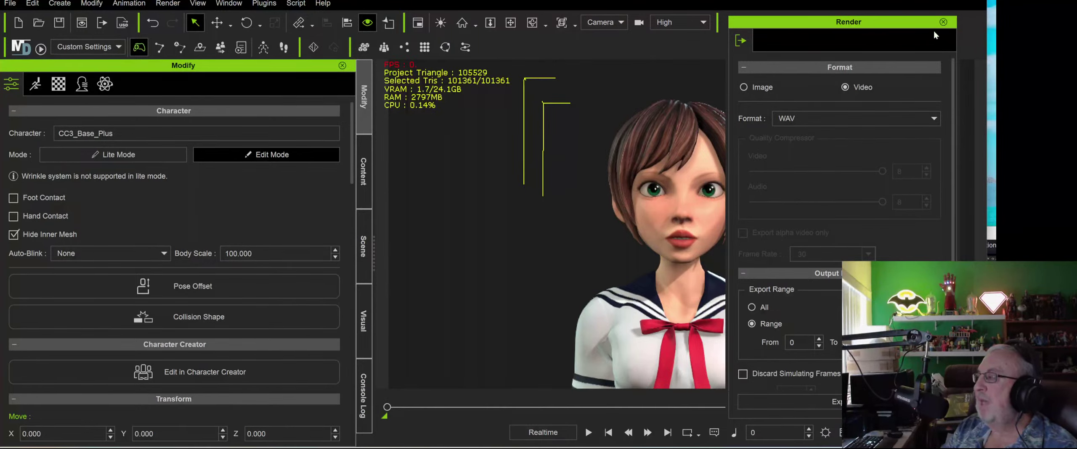
pyautogui.click(943, 22)
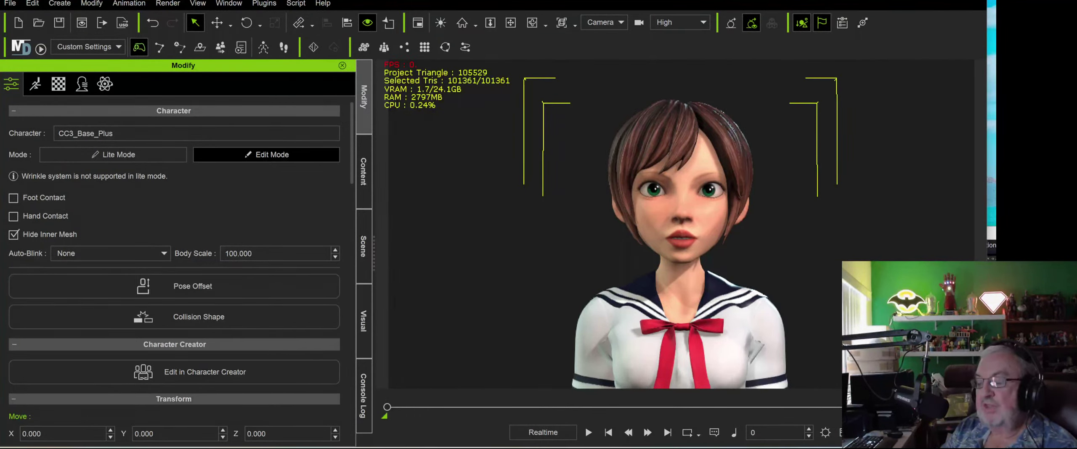
# Switch to the browser and open the Explore page on Weights, also viewing the FineVoice voice changer results.
pyautogui.hotkey('alt', 'Tab')
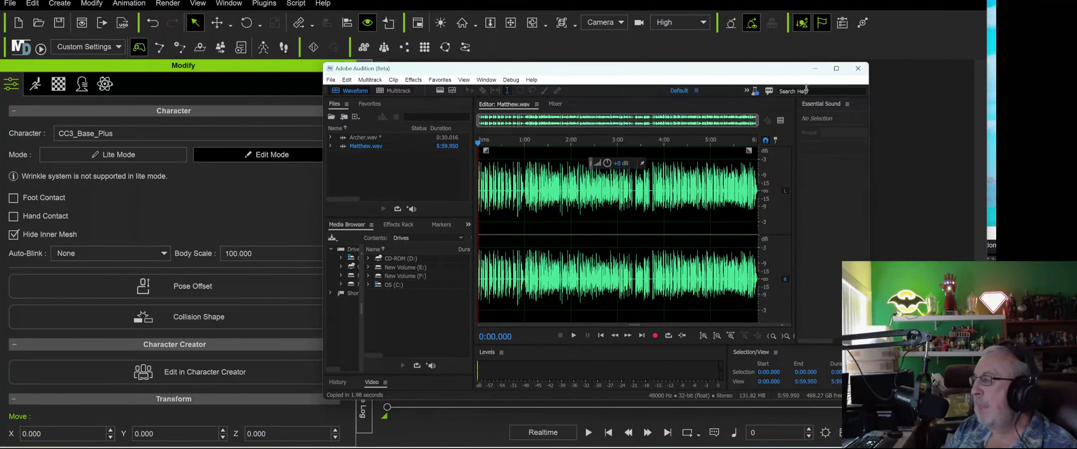
pyautogui.click(815, 74)
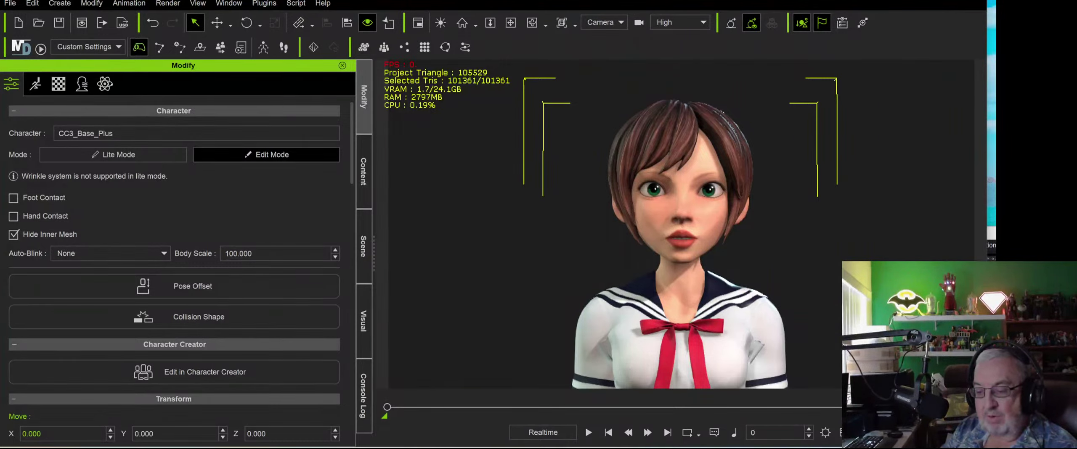
pyautogui.hotkey('alt', 'Tab')
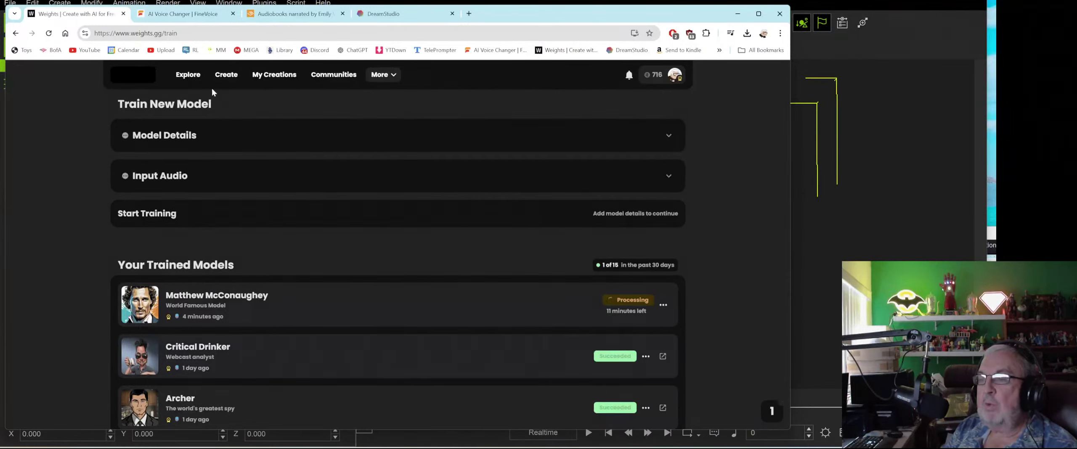
pyautogui.click(180, 76)
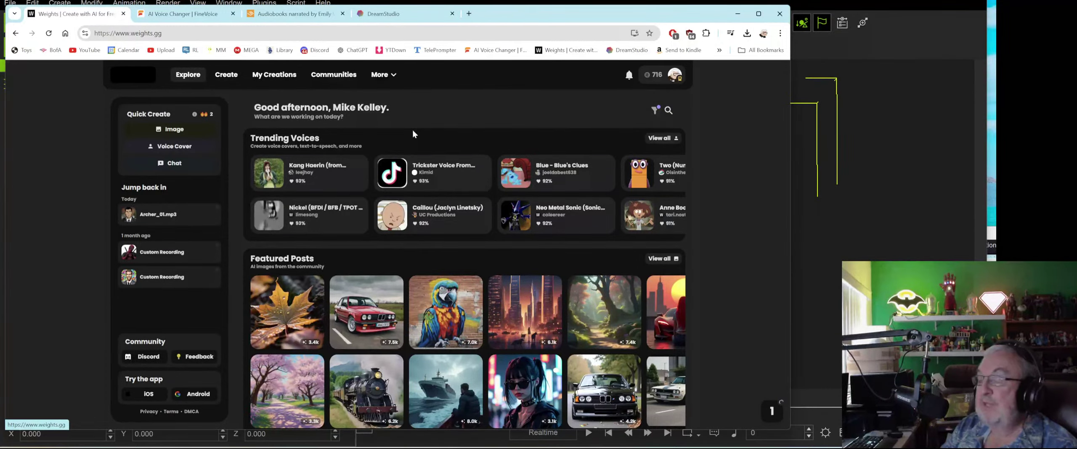
pyautogui.click(182, 13)
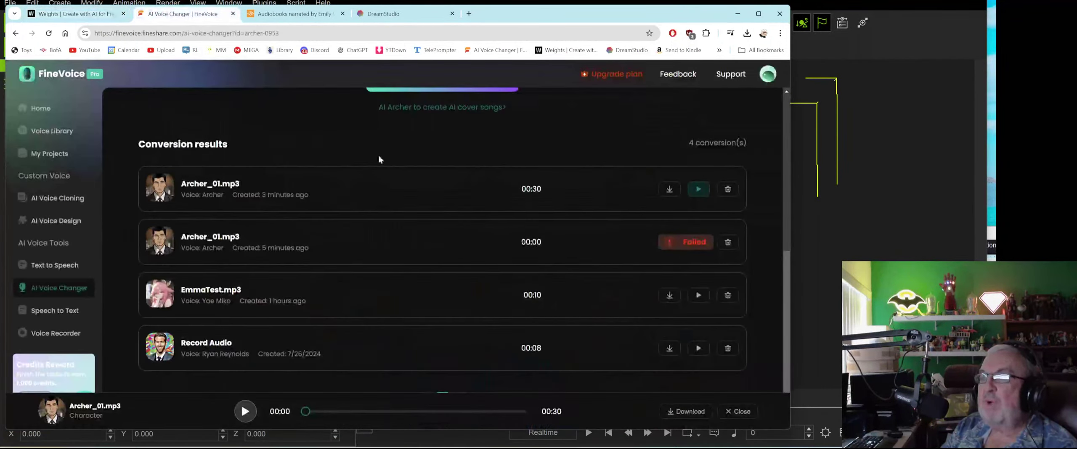
pyautogui.click(72, 14)
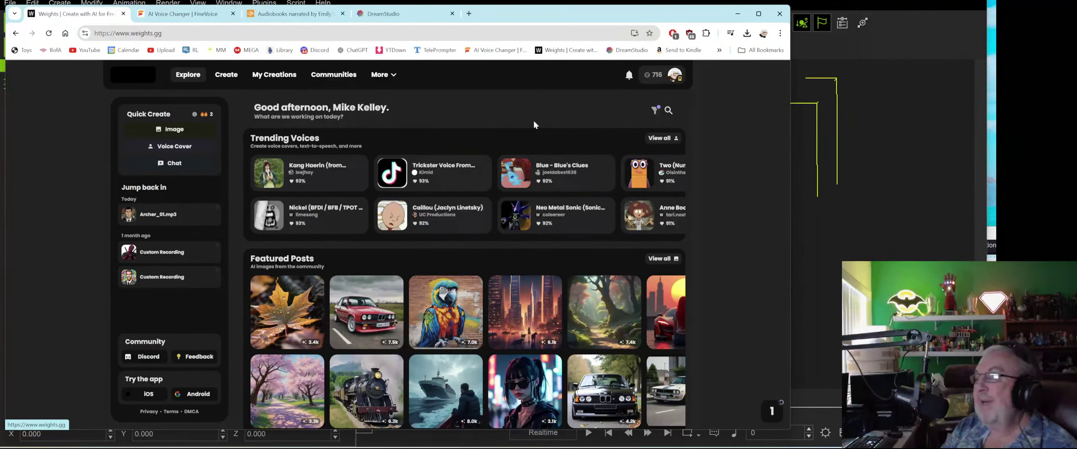
# Search the Weights voice models for "japanese girl" and start a voice cover with the Misaki Suzuhara Angelic Layer voice.
pyautogui.click(668, 111)
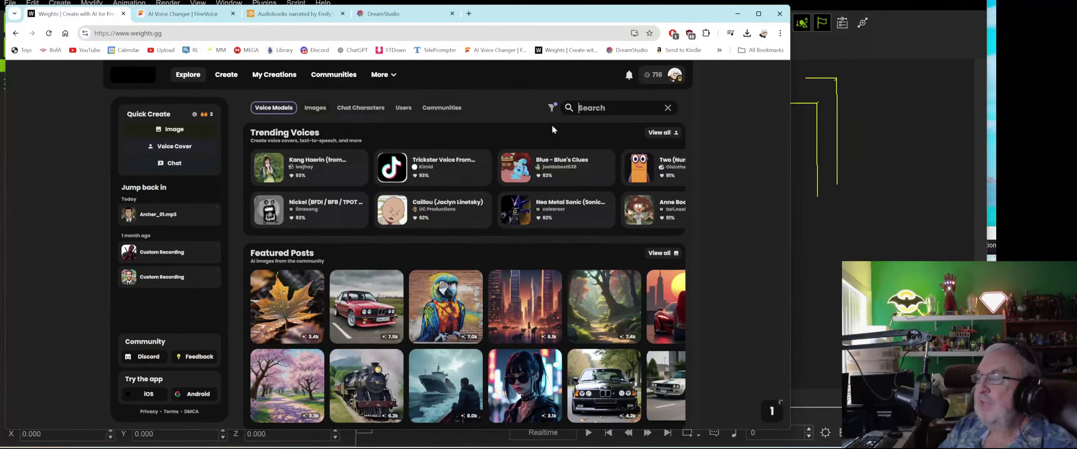
pyautogui.write('janpan')
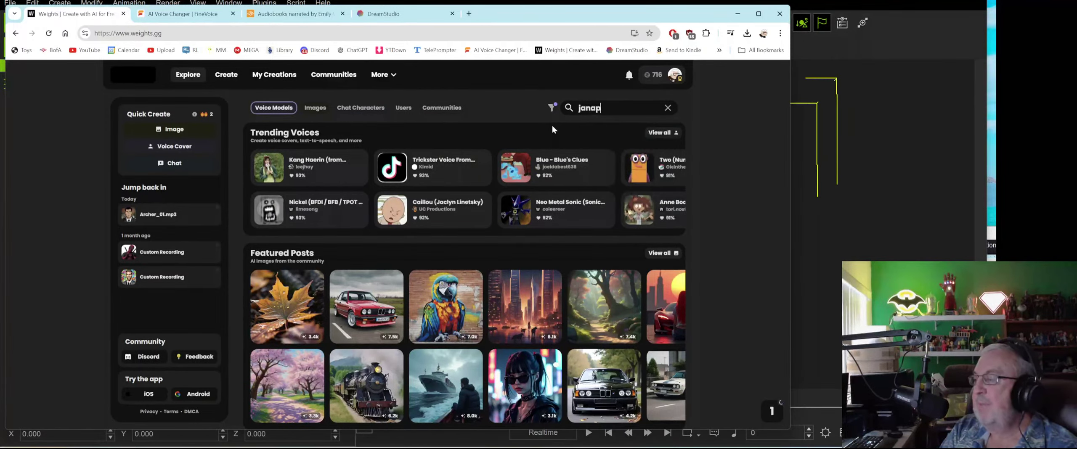
pyautogui.press('BackSpace')
pyautogui.press('BackSpace')
pyautogui.press('BackSpace')
pyautogui.press('BackSpace')
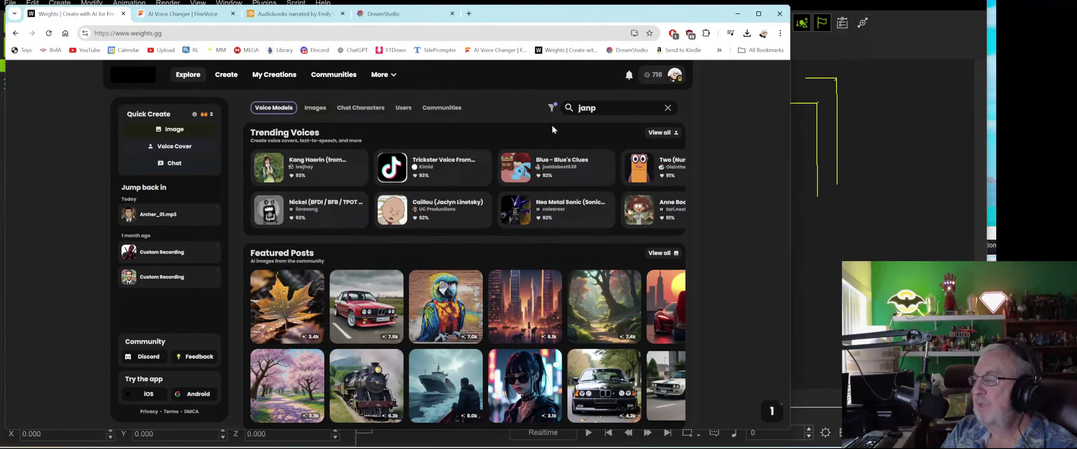
pyautogui.write('panese girl')
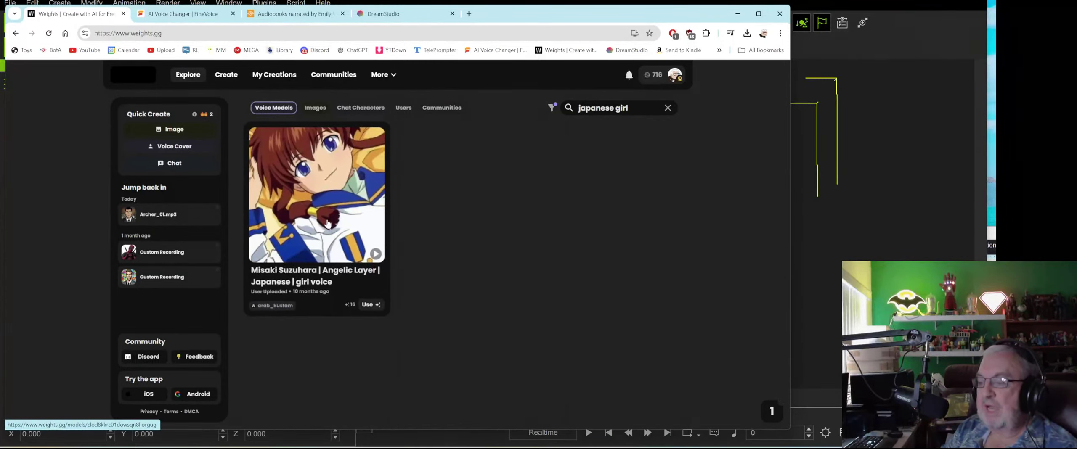
pyautogui.click(370, 304)
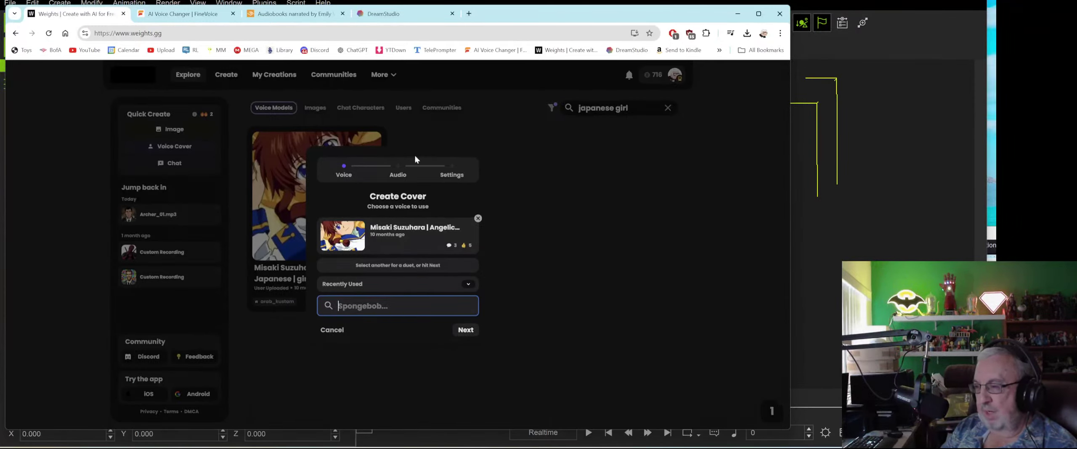
# Examine the voices in the FineVoice Voice Library, covering both the Trending Voices and Multi-style Voices sections.
pyautogui.click(185, 13)
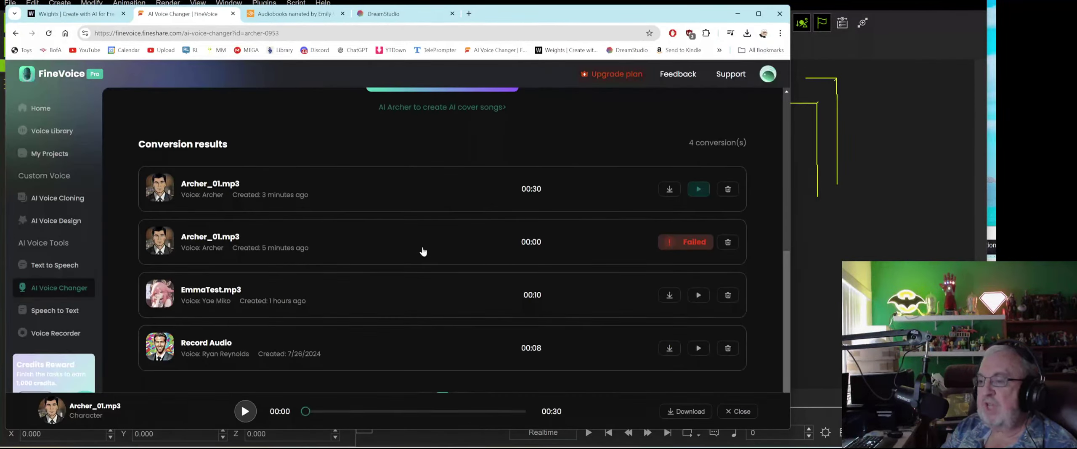
pyautogui.scroll(5, 402, 238)
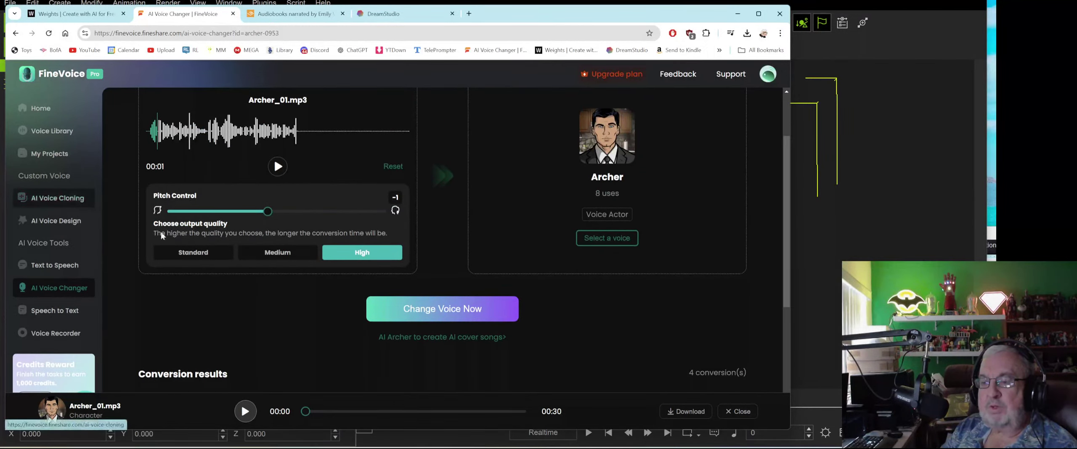
pyautogui.click(64, 131)
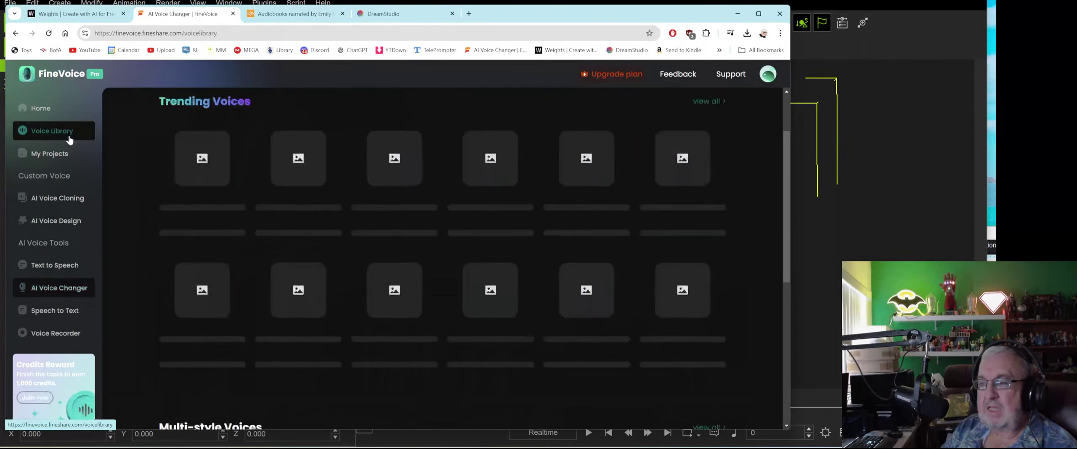
pyautogui.scroll(-4, 495, 228)
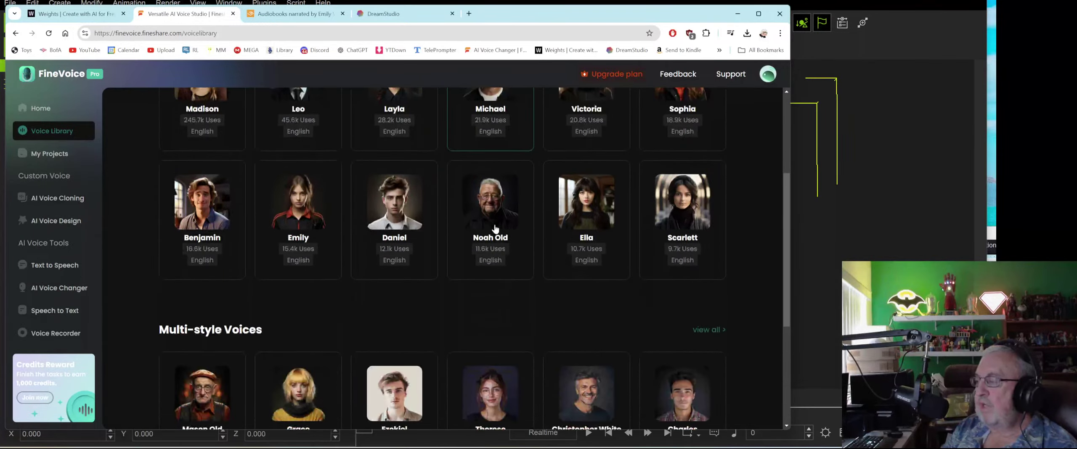
pyautogui.scroll(-1, 495, 228)
pyautogui.scroll(5, 500, 214)
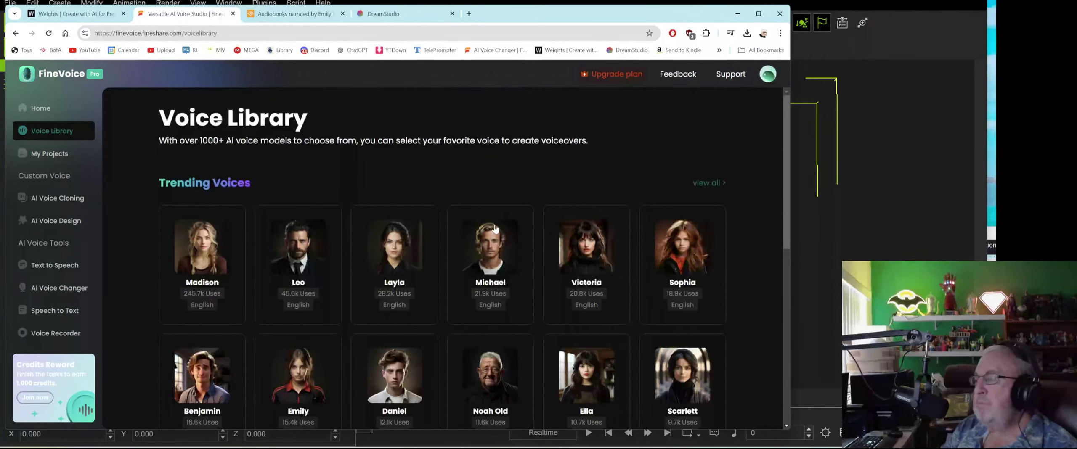
pyautogui.scroll(-6, 492, 192)
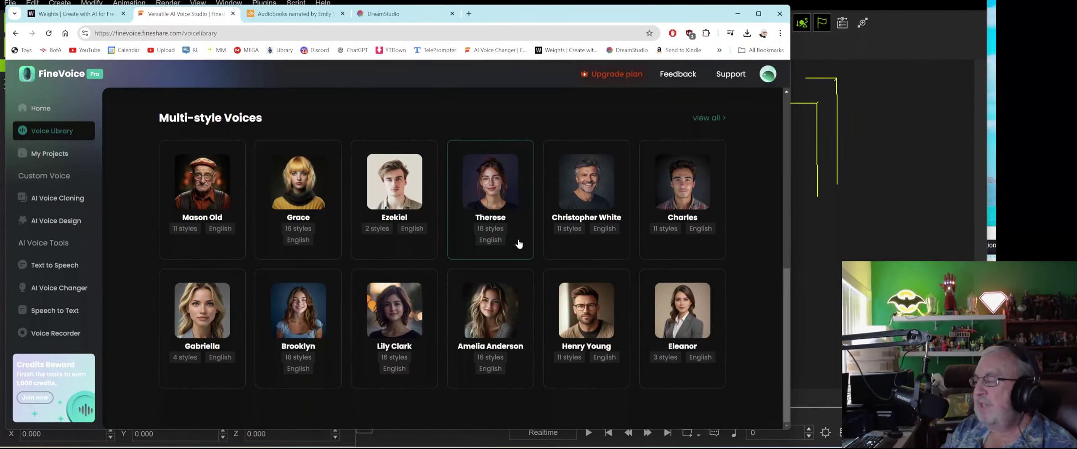
pyautogui.scroll(4, 518, 244)
pyautogui.scroll(3, 518, 244)
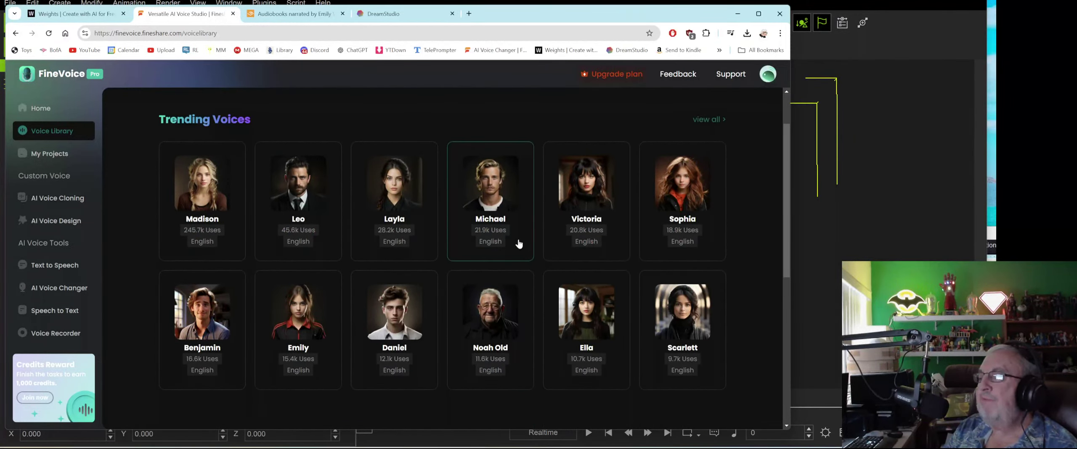
pyautogui.scroll(2, 519, 244)
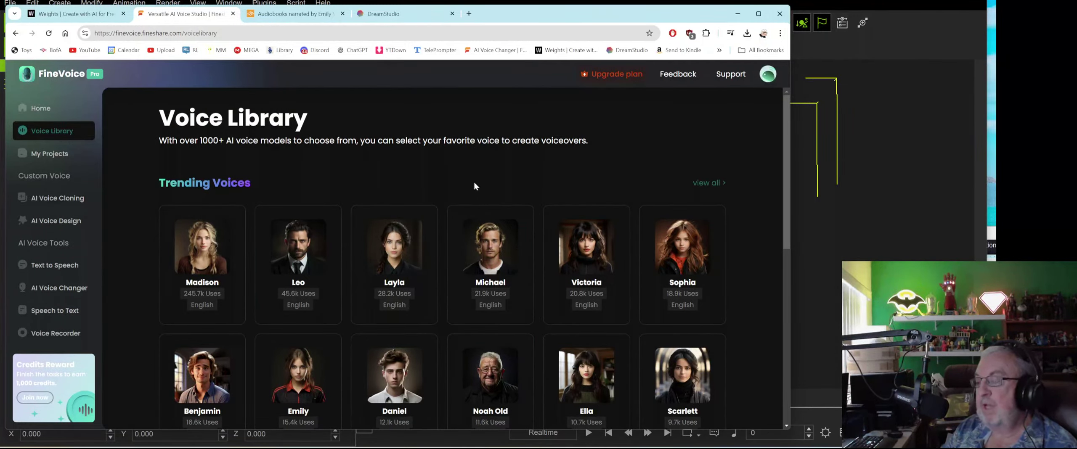
pyautogui.scroll(-8, 475, 184)
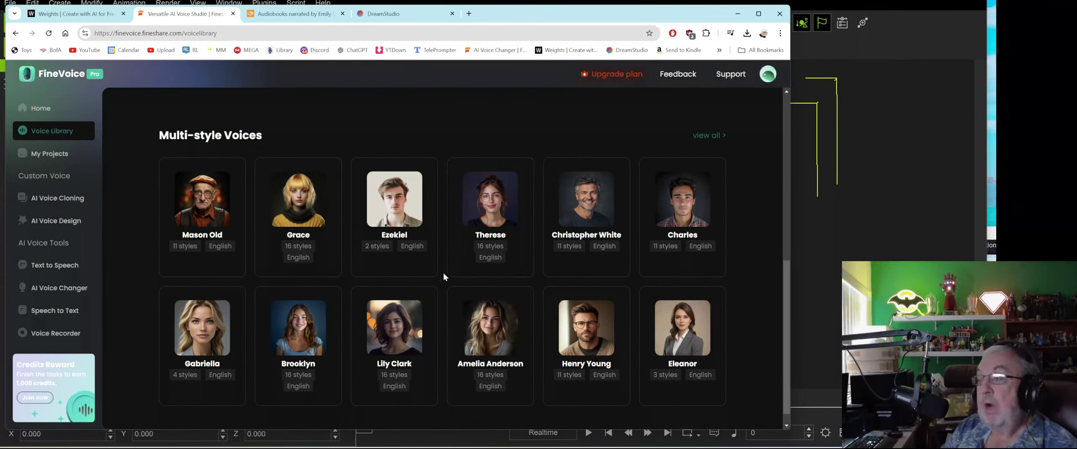
# Return to the Weights cover setup, load Japan.wav from the Exports folder as the input audio and continue to the settings.
pyautogui.click(110, 16)
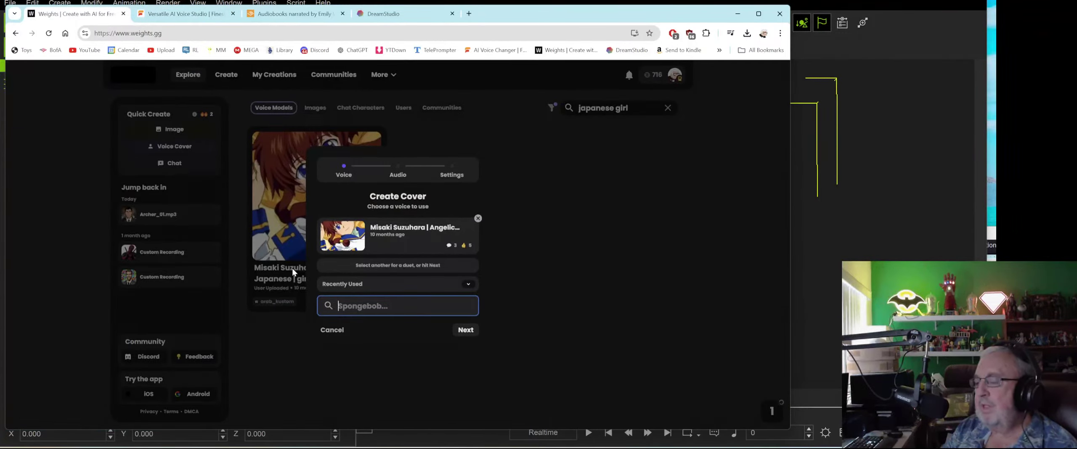
pyautogui.click(465, 330)
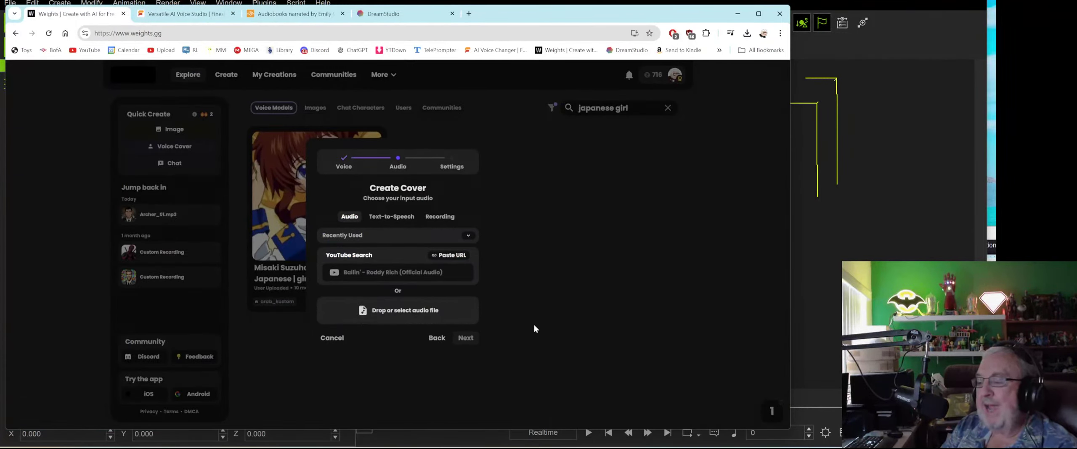
pyautogui.hotkey('alt', 'Tab')
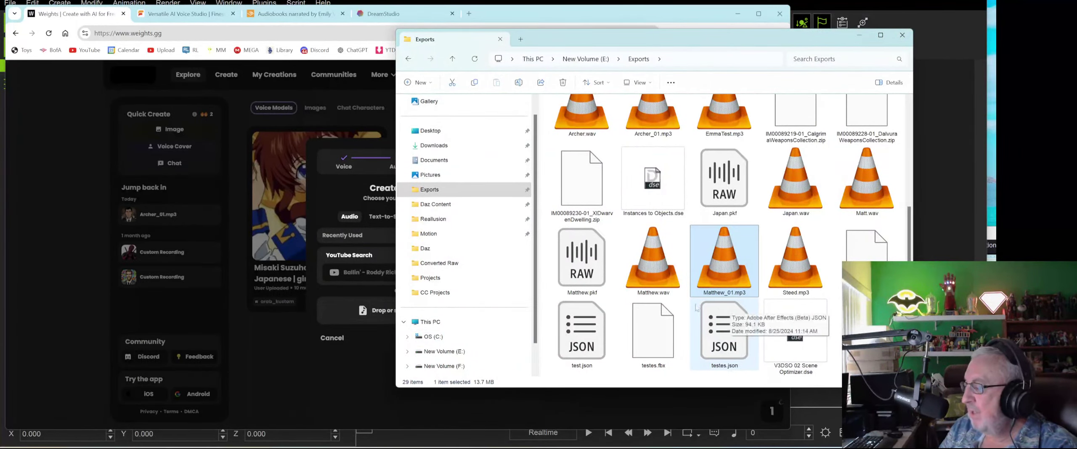
pyautogui.moveTo(789, 190); pyautogui.dragTo(360, 312)
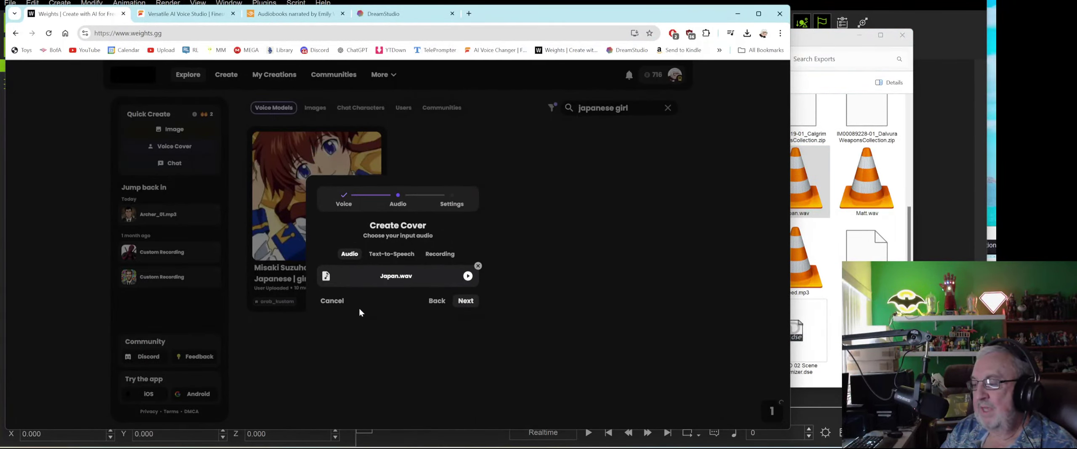
pyautogui.click(467, 301)
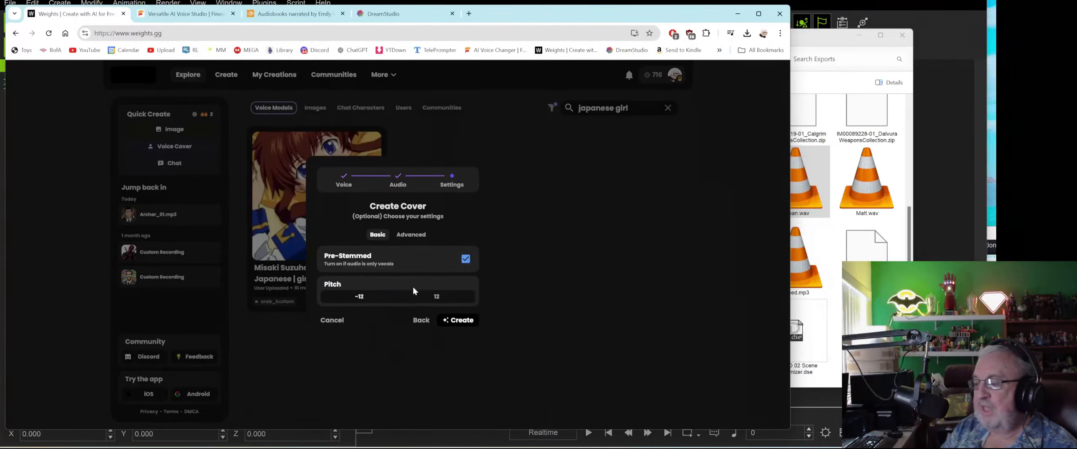
# Adjust the cover's pitch setting and start creating the voice cover.
pyautogui.moveTo(413, 291); pyautogui.dragTo(431, 304)
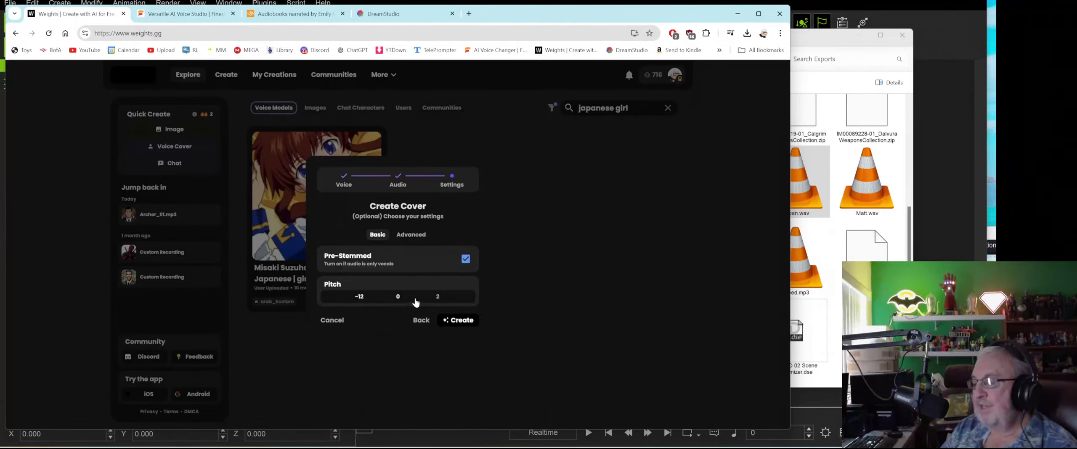
pyautogui.click(431, 299)
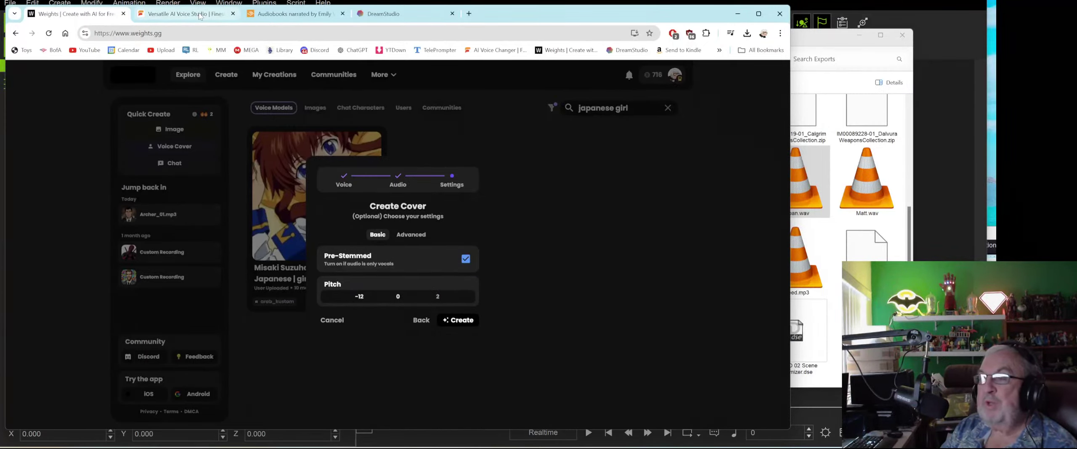
pyautogui.moveTo(200, 16)
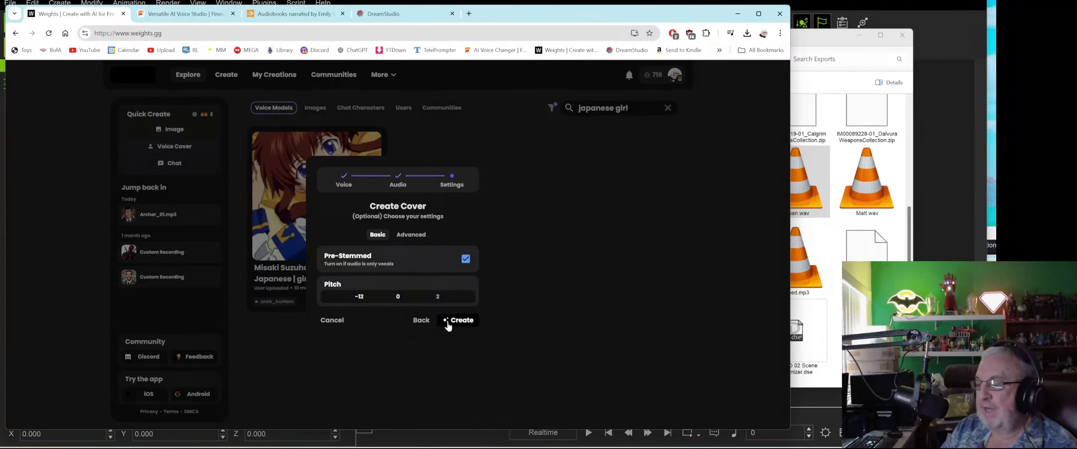
pyautogui.click(463, 322)
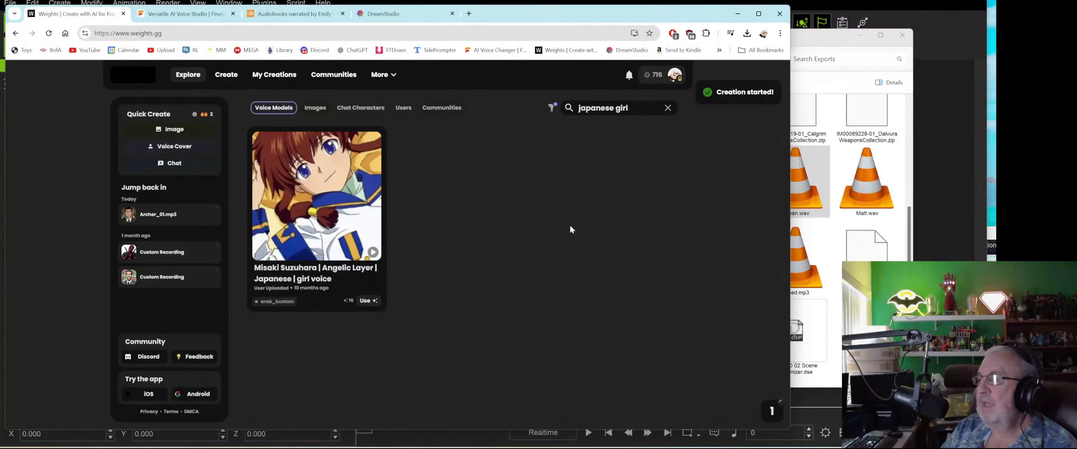
# Open the list of created covers and download the Output file of the Japan.wav cover.
pyautogui.click(262, 79)
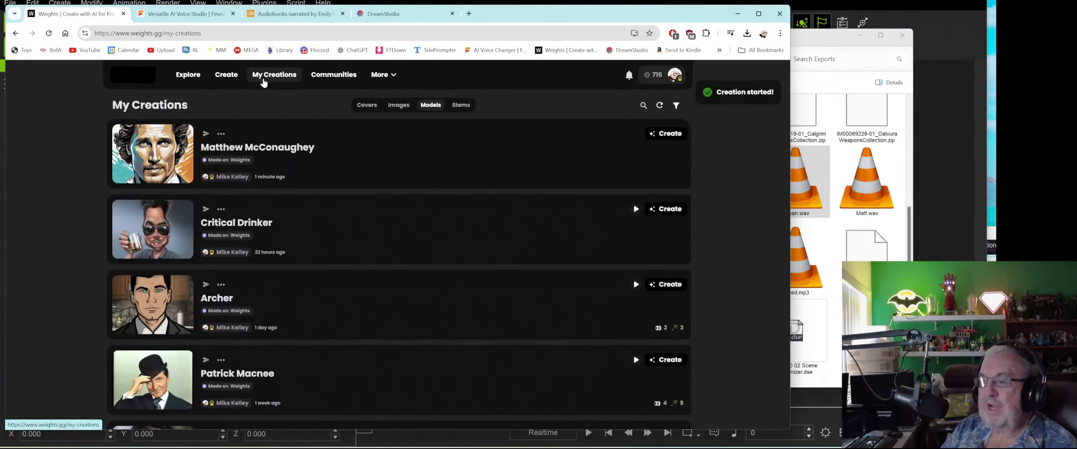
pyautogui.click(358, 106)
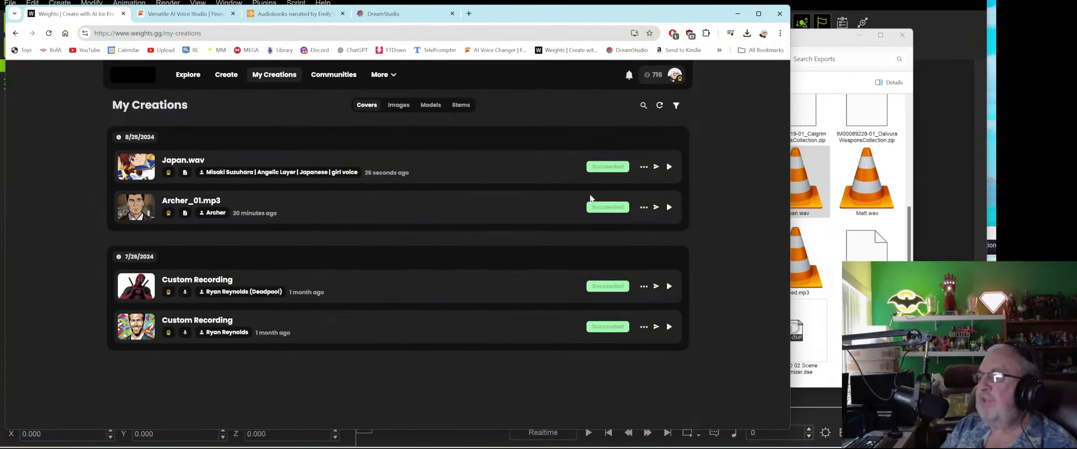
pyautogui.click(642, 168)
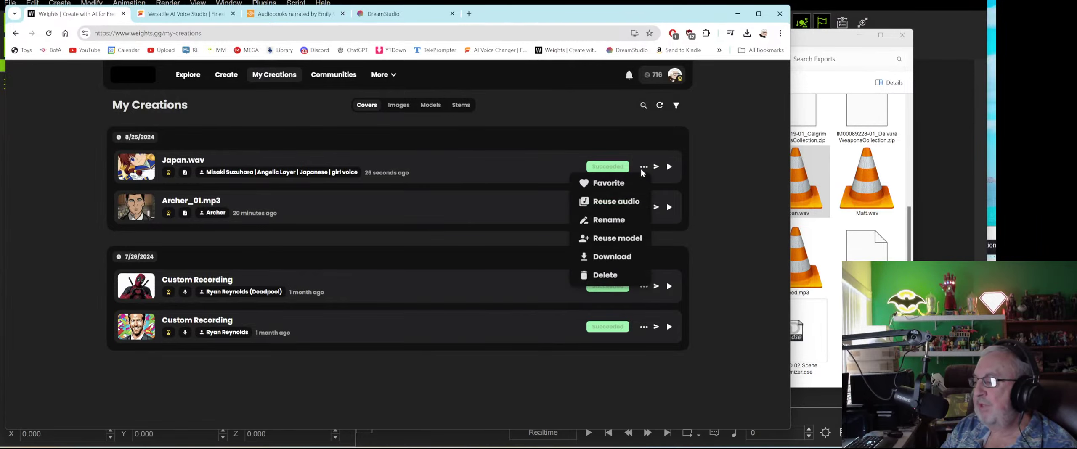
pyautogui.click(617, 260)
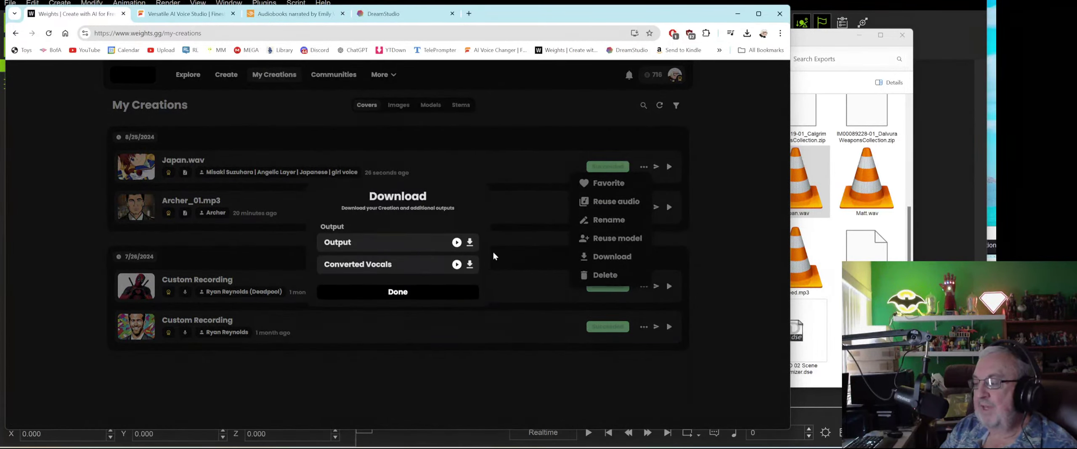
pyautogui.click(469, 243)
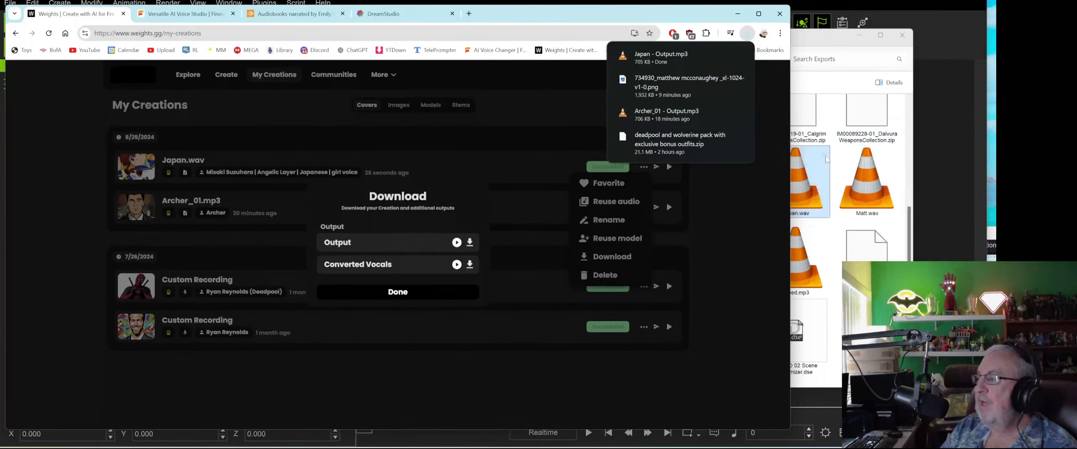
# Minimise the browser, bring Japan - Output.mp3 from the Downloads folder into the iClone scene, and return playback to the start.
pyautogui.click(837, 43)
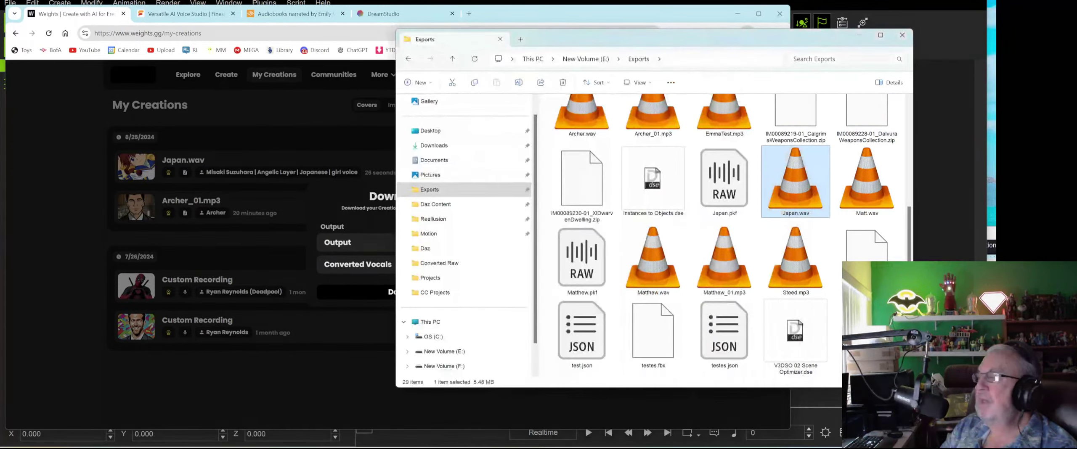
pyautogui.click(433, 145)
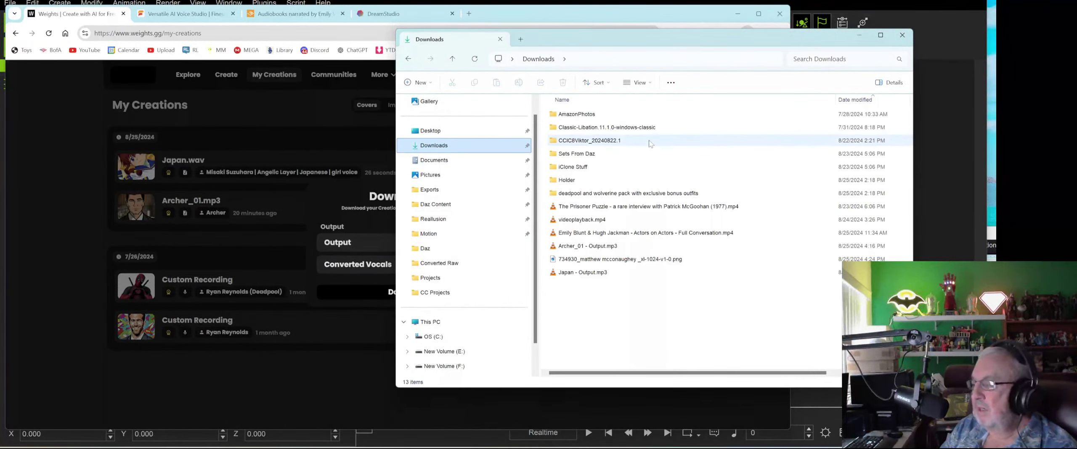
pyautogui.click(737, 13)
pyautogui.moveTo(742, 40); pyautogui.dragTo(397, 39)
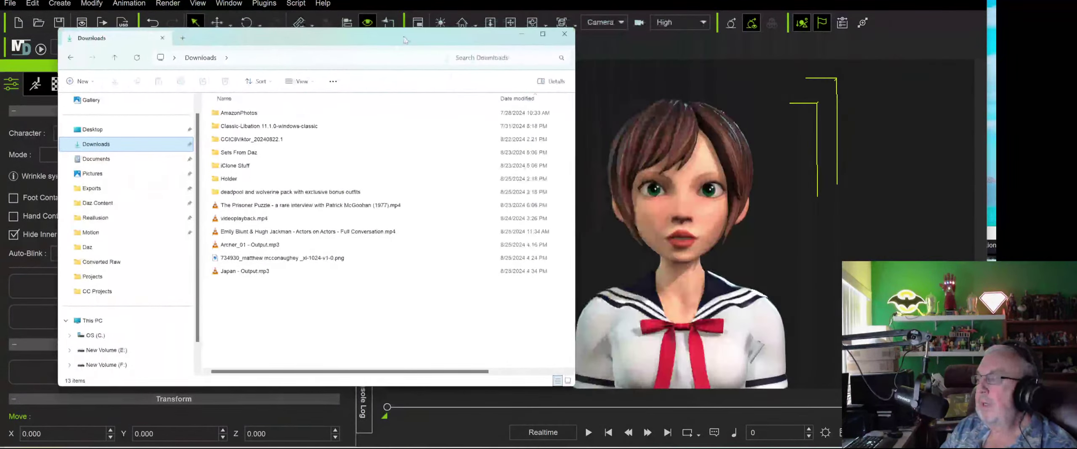
pyautogui.moveTo(251, 275); pyautogui.dragTo(631, 101)
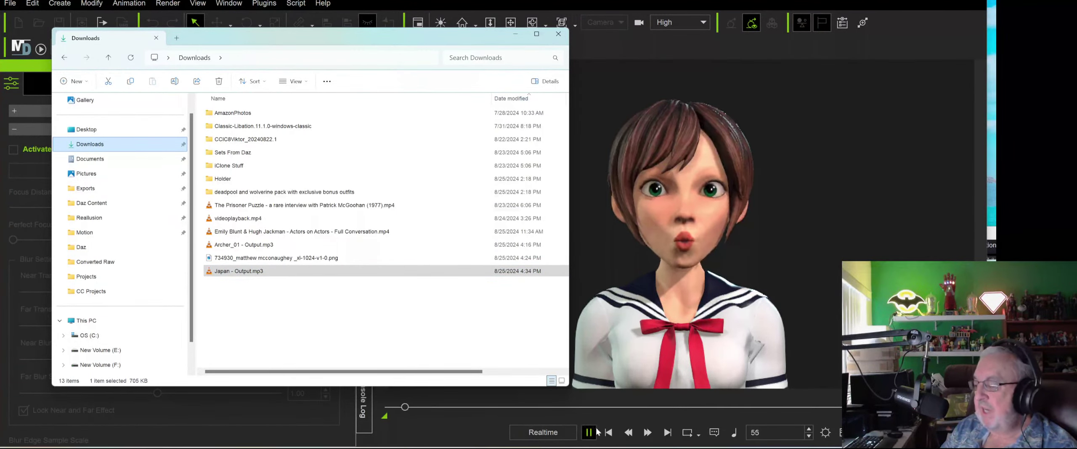
pyautogui.click(524, 159)
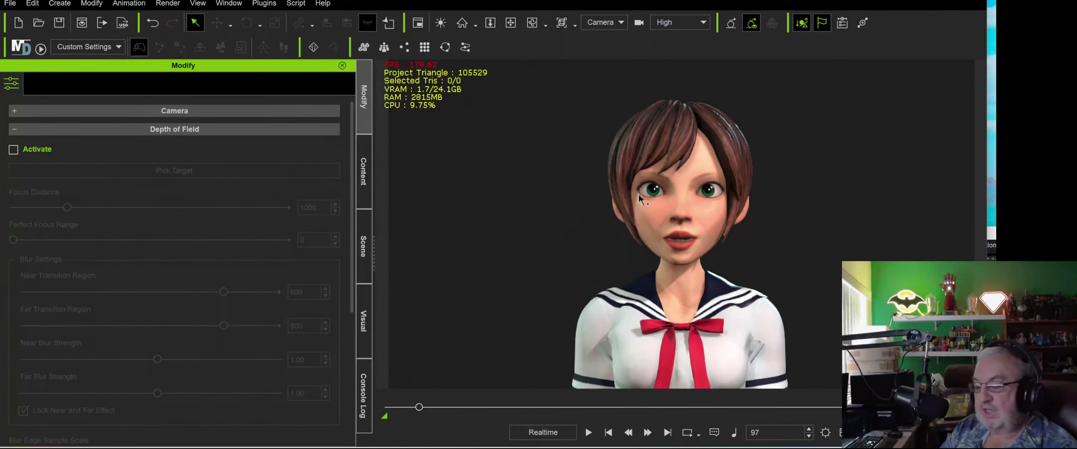
pyautogui.click(607, 434)
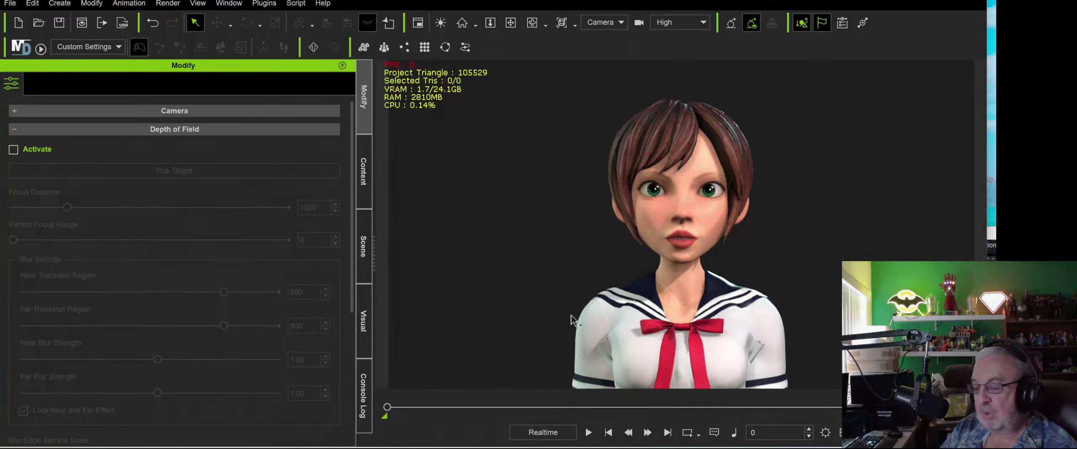
# Show the schoolgirl character's Viseme track in the timeline, expand it to its Voice and Lips tracks, and close the timeline.
pyautogui.press('F3')
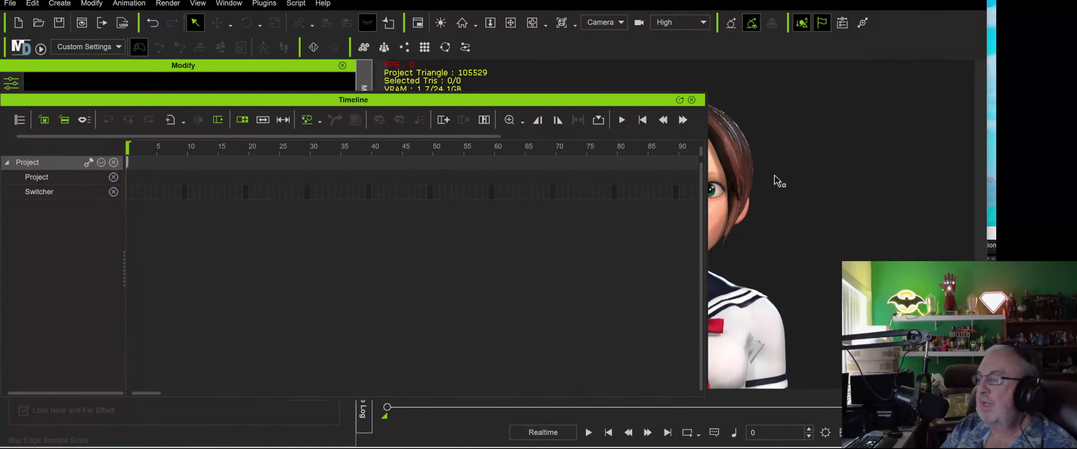
pyautogui.click(719, 202)
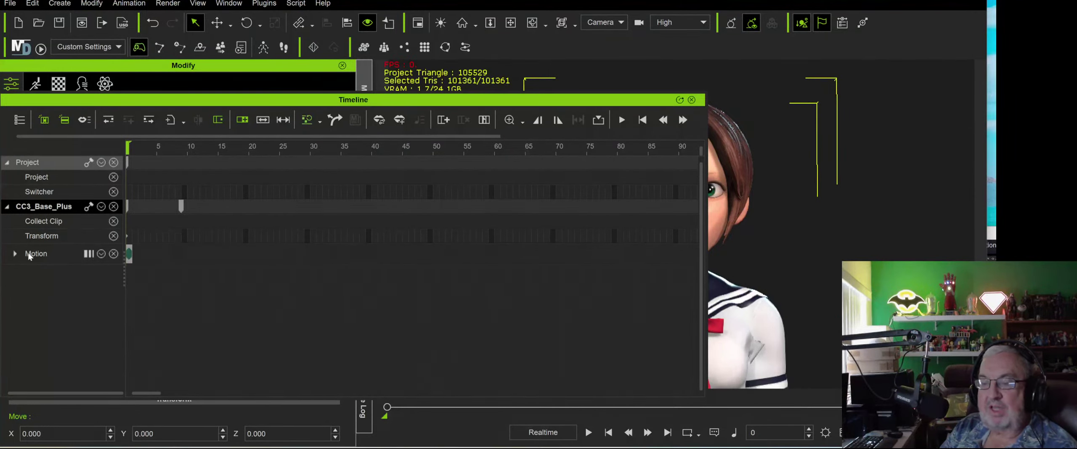
pyautogui.click(100, 206)
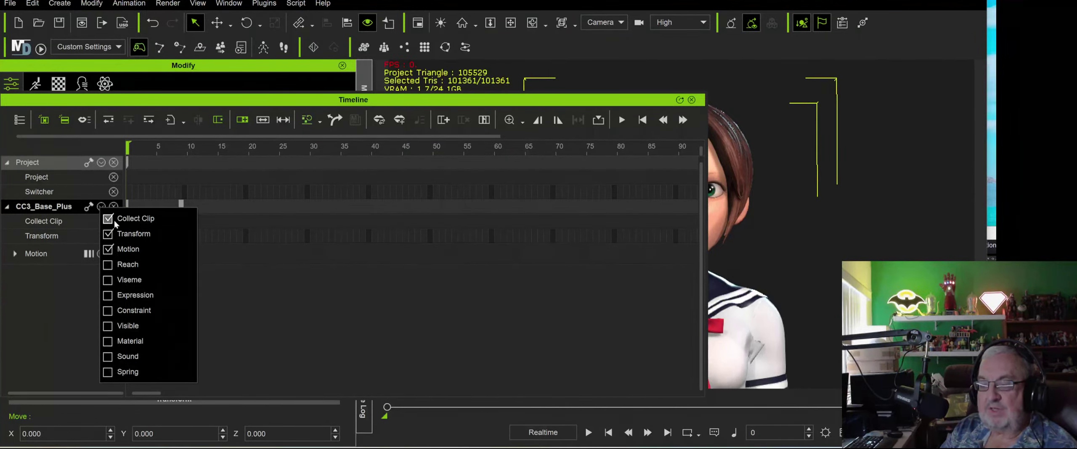
pyautogui.click(108, 280)
pyautogui.click(76, 305)
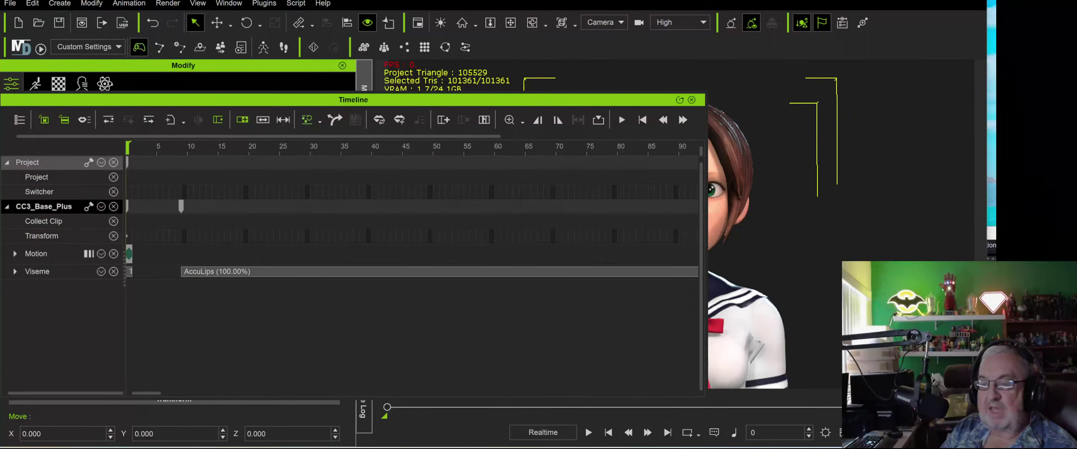
pyautogui.click(15, 272)
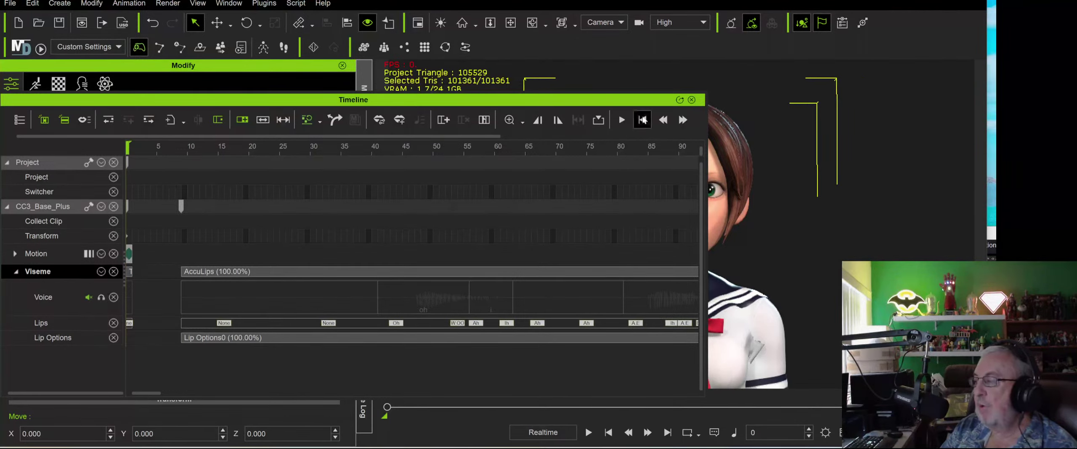
pyautogui.click(691, 101)
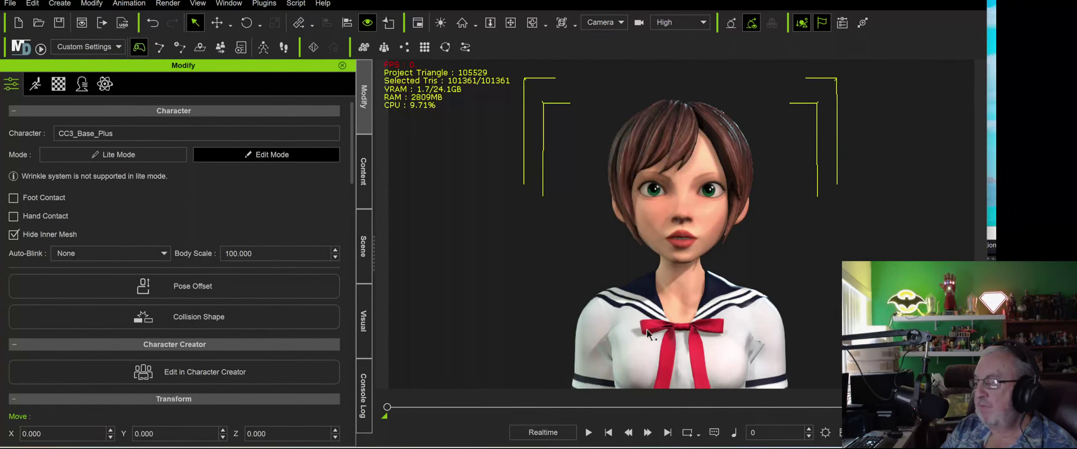
# Play the schoolgirl's facial animation with the converted voice, and stop playback once the performance has been checked.
pyautogui.press('space')
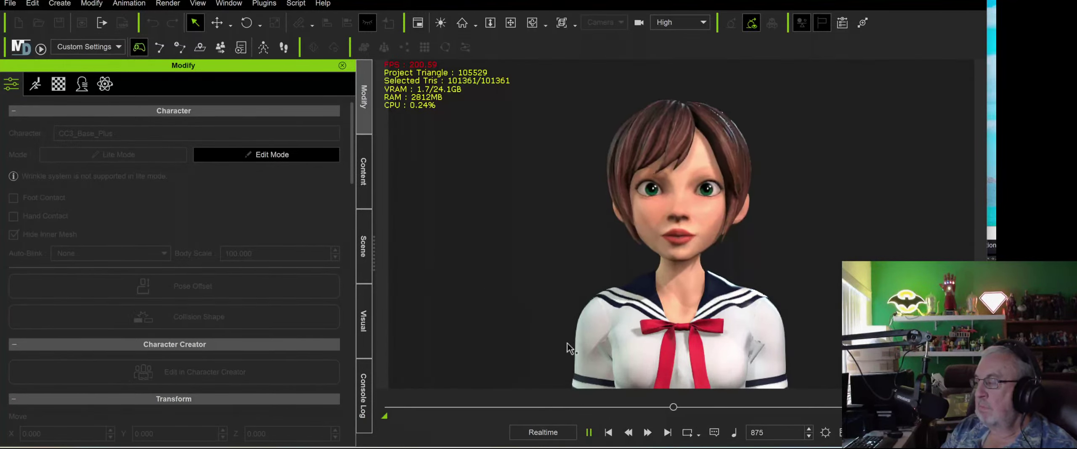
pyautogui.click(590, 433)
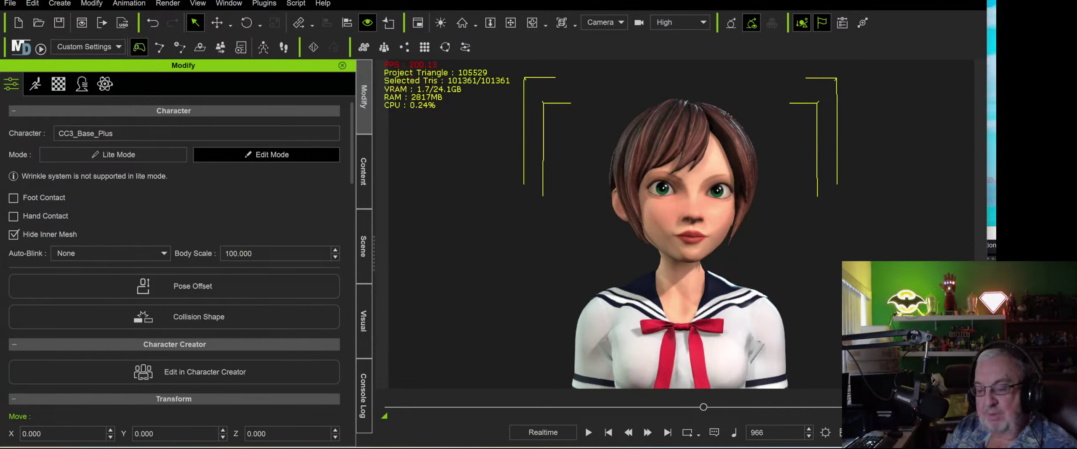
# Switch to the browser, dismiss the download dialog, and look through the Weights account's own voice models and the FineVoice voice library.
pyautogui.hotkey('alt', 'Tab')
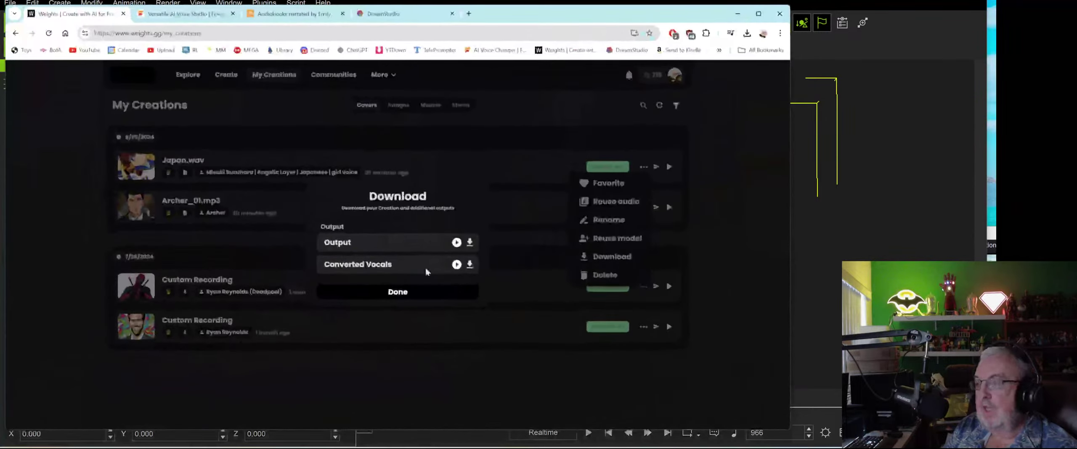
pyautogui.click(420, 289)
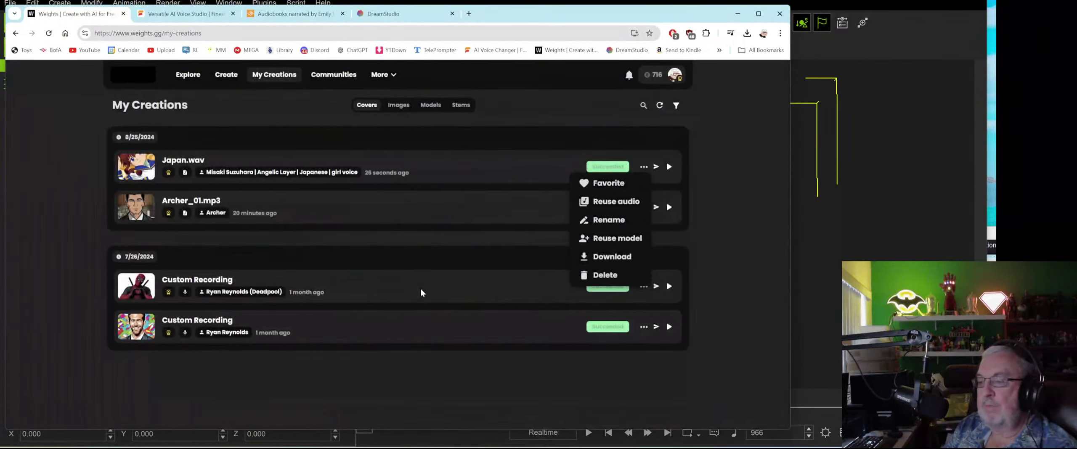
pyautogui.click(219, 76)
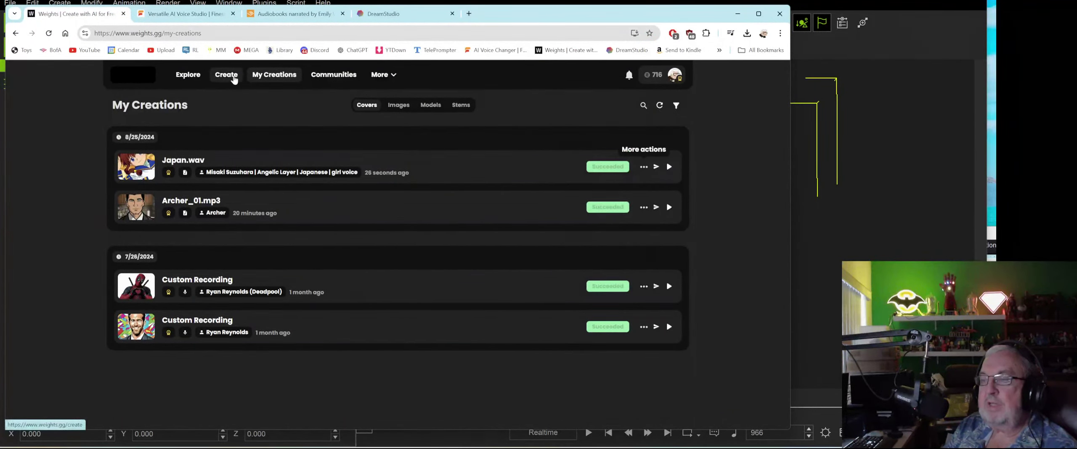
pyautogui.click(223, 76)
pyautogui.click(274, 74)
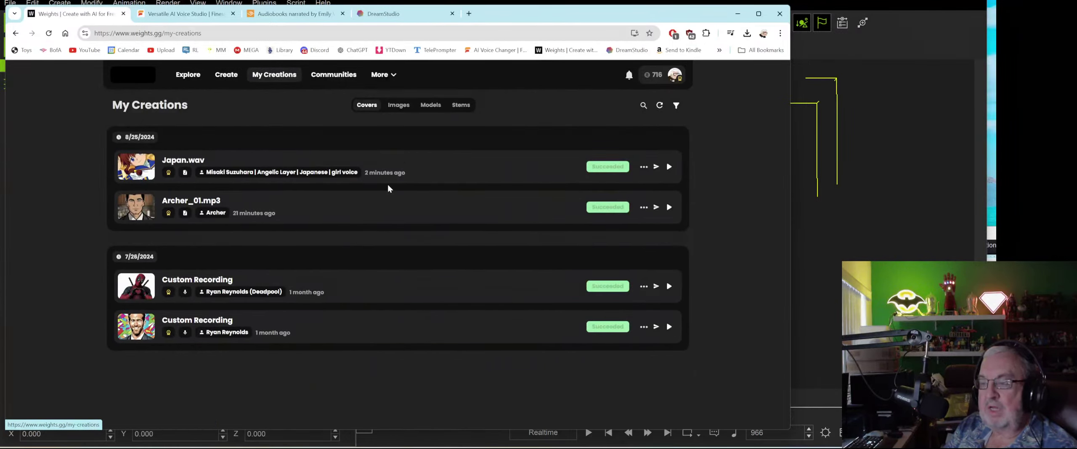
pyautogui.click(430, 105)
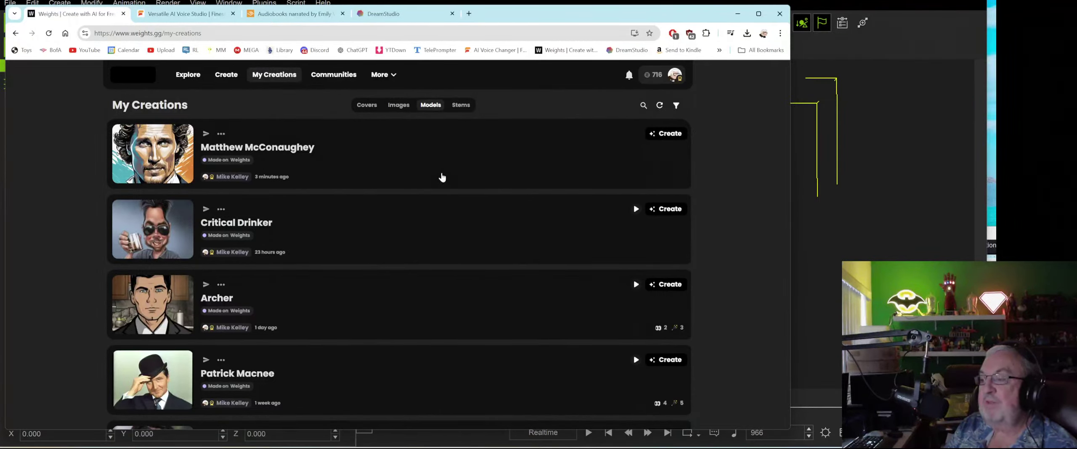
pyautogui.click(191, 14)
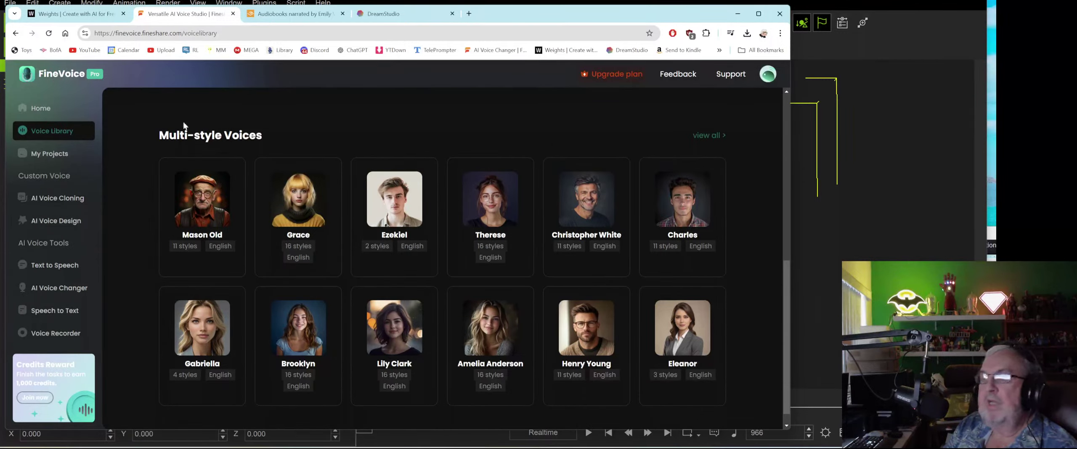
pyautogui.click(79, 14)
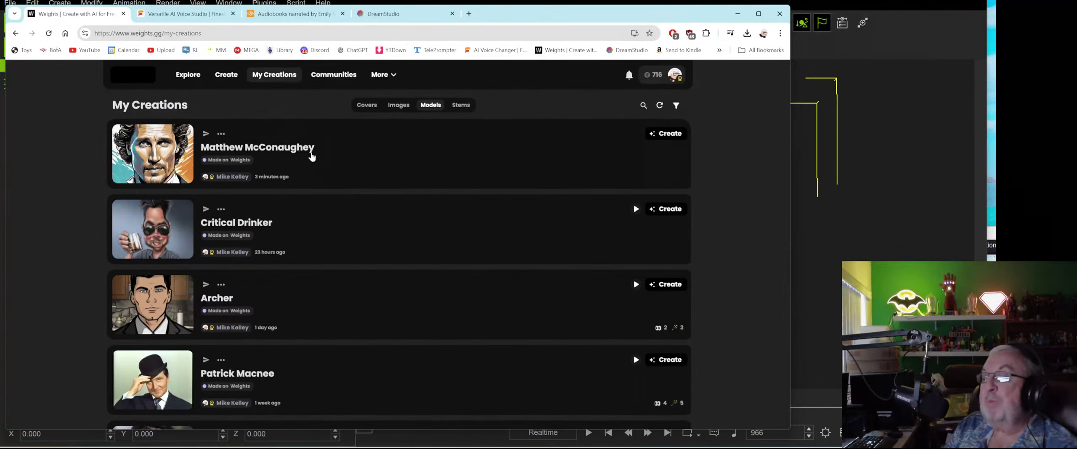
# Clear the previous search on the Weights Explore page and search the voice models for matthew mcconaughey.
pyautogui.click(188, 75)
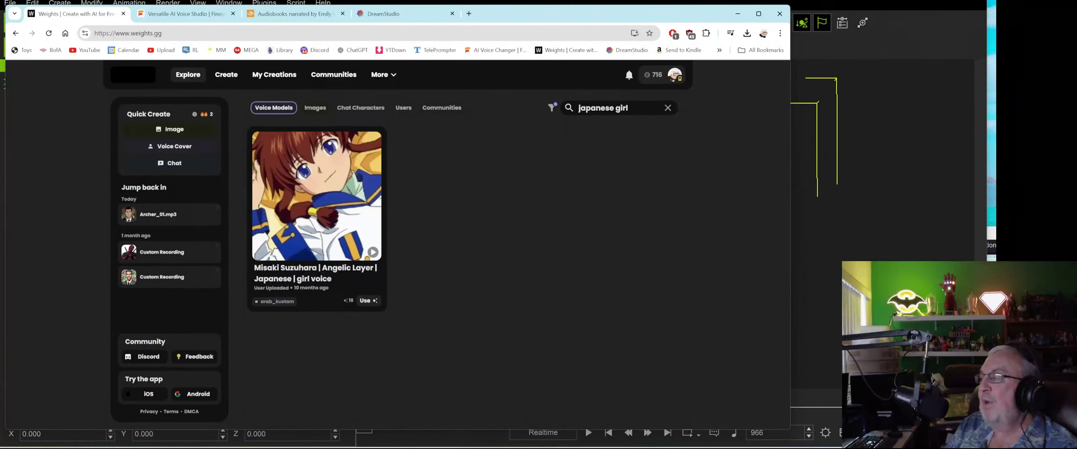
pyautogui.click(667, 108)
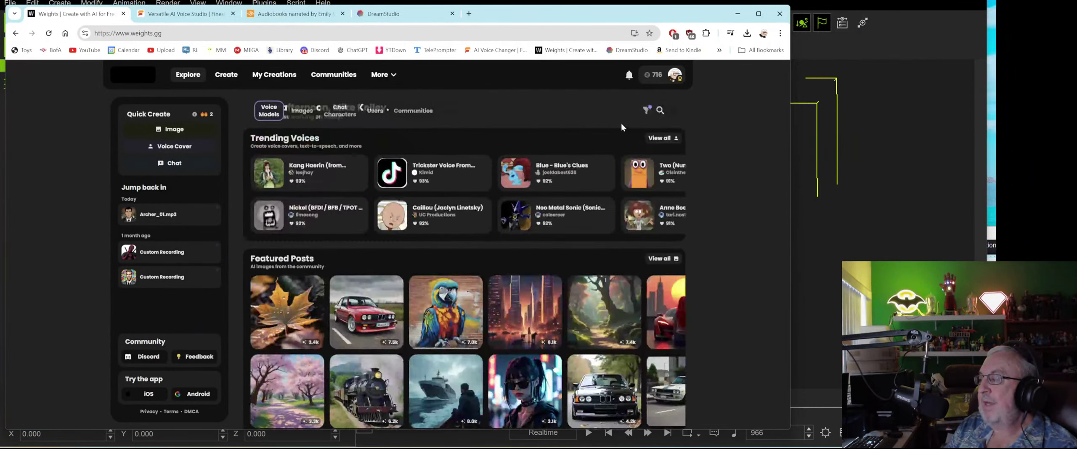
pyautogui.click(667, 111)
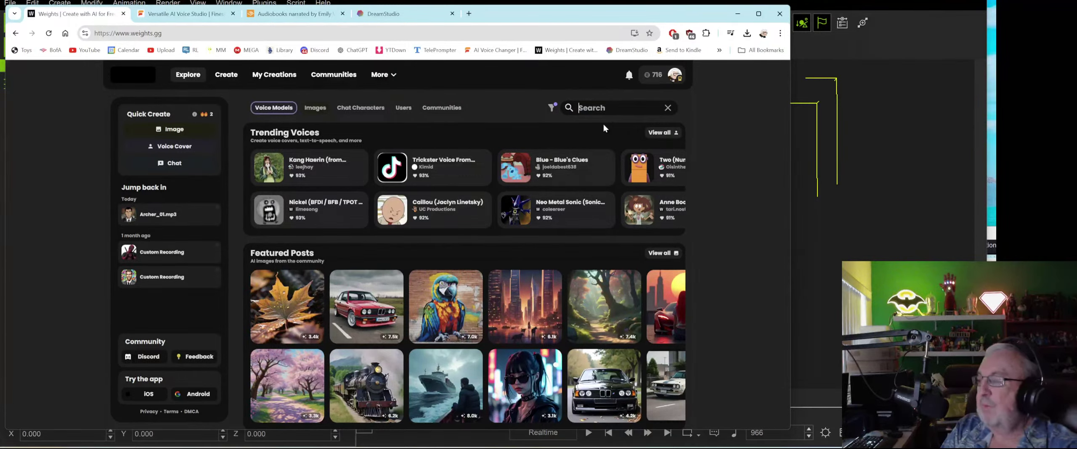
pyautogui.write('Matthew')
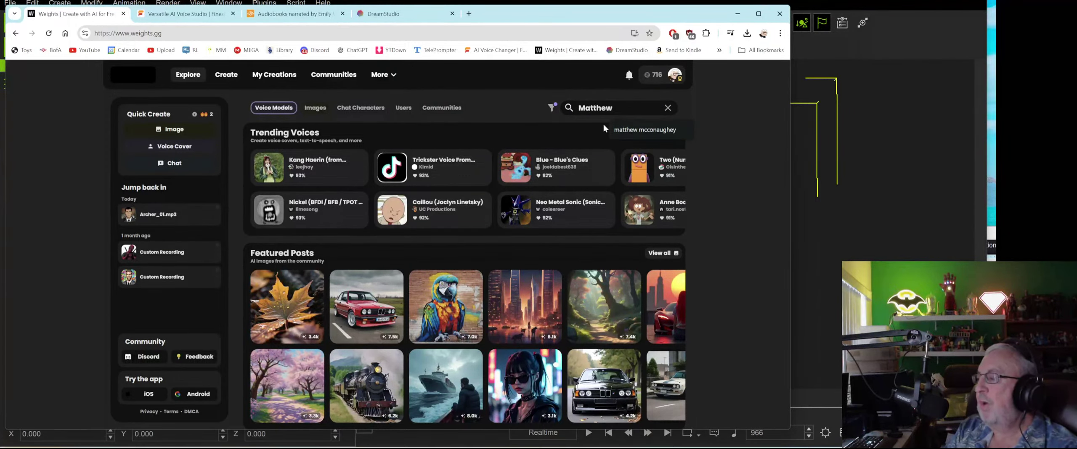
pyautogui.press('Down')
pyautogui.press('Return')
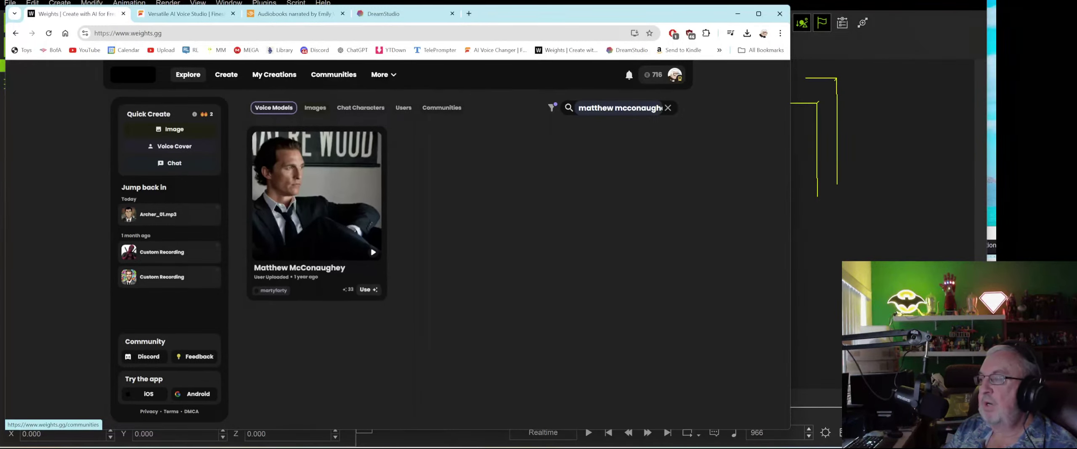
# Switch to iClone and open the recent project Matthew.iProject, discarding the current project without saving.
pyautogui.hotkey('alt', 'Tab')
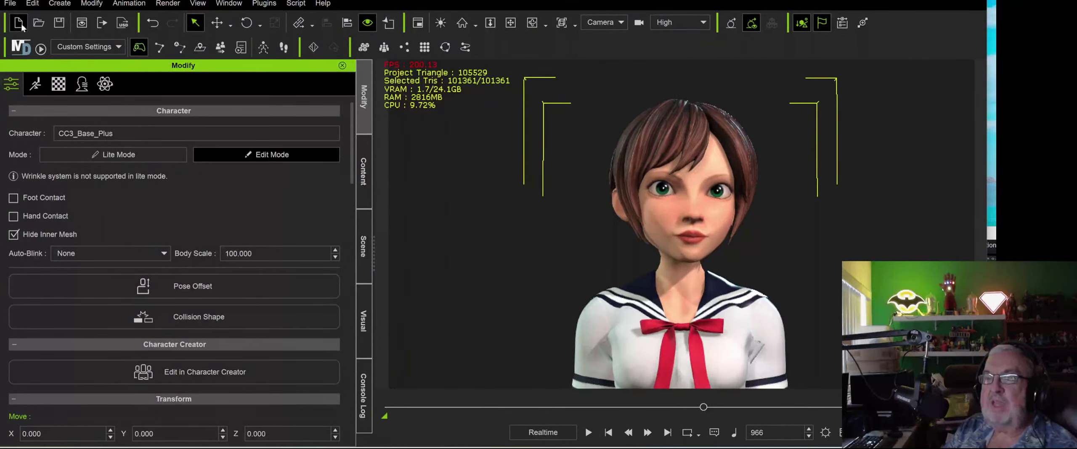
pyautogui.click(9, 3)
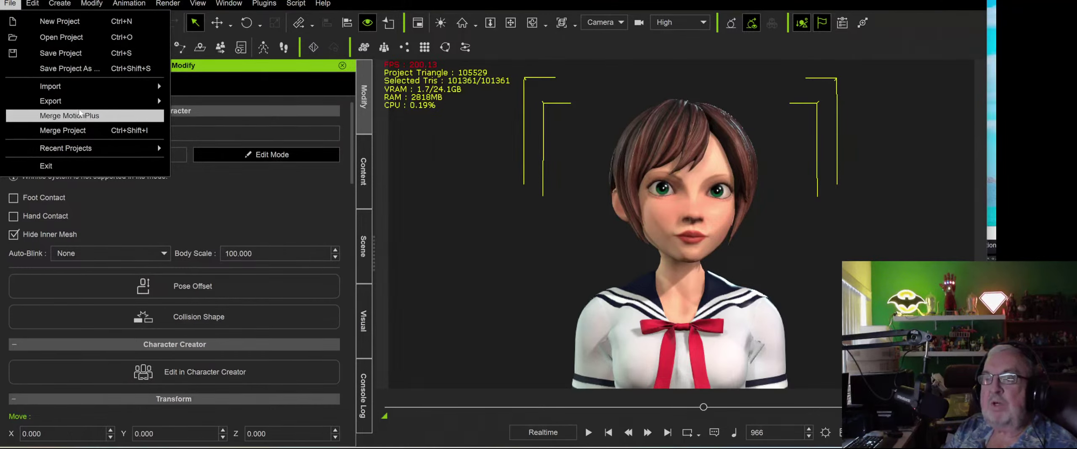
pyautogui.moveTo(84, 148)
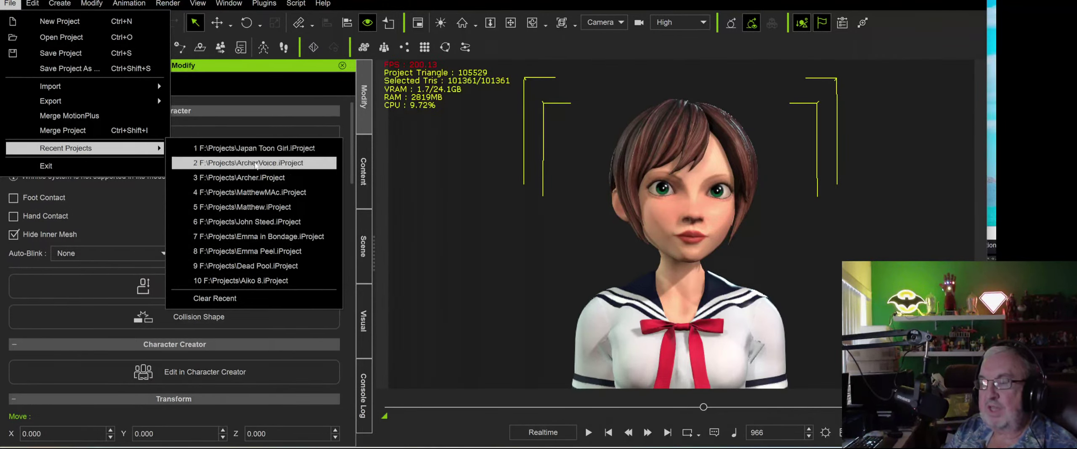
pyautogui.click(269, 208)
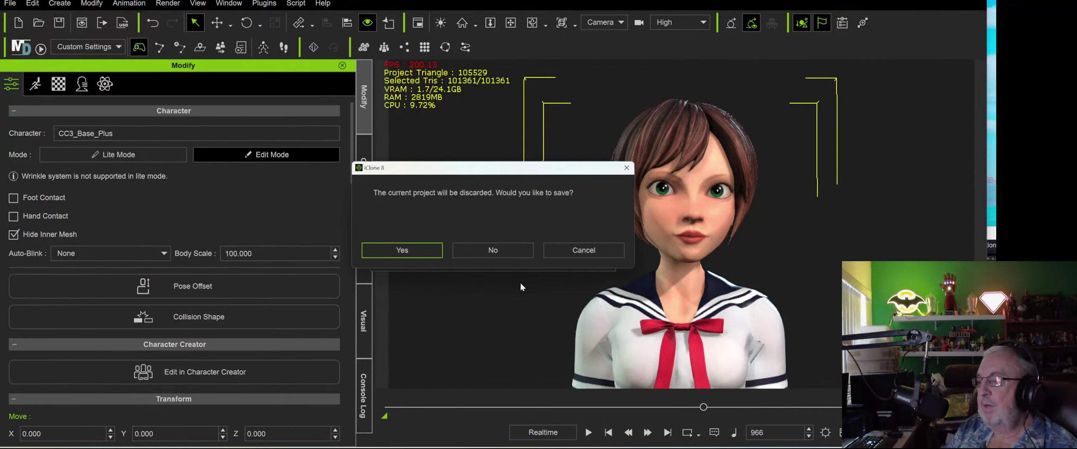
pyautogui.click(504, 250)
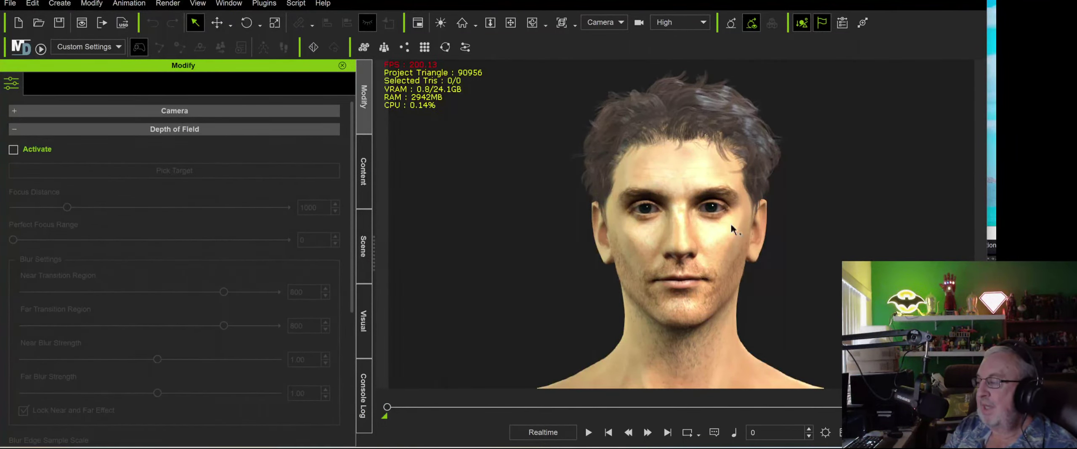
# Select the male character, open Motion LIVE, connect the LIVE FACE_iPhone gear, and assign it to the character's face.
pyautogui.click(643, 241)
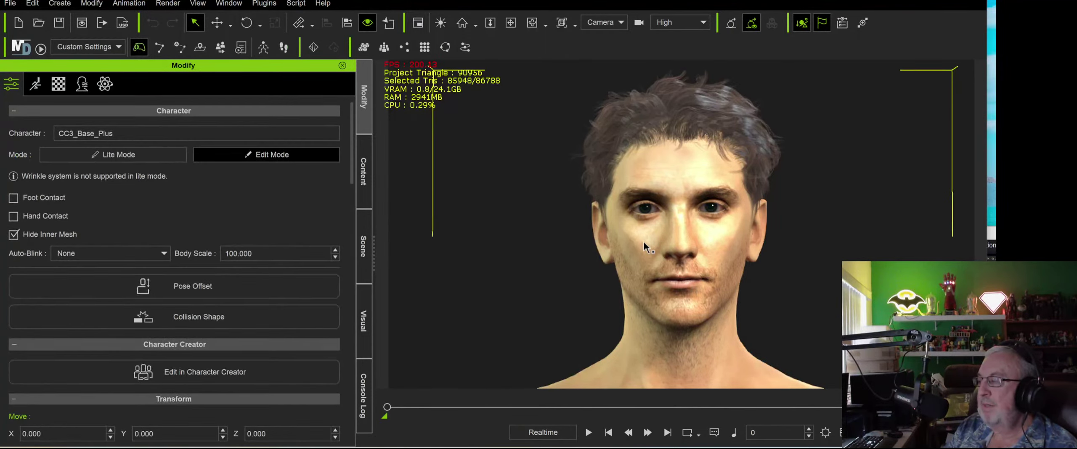
pyautogui.click(267, 6)
pyautogui.moveTo(423, 86)
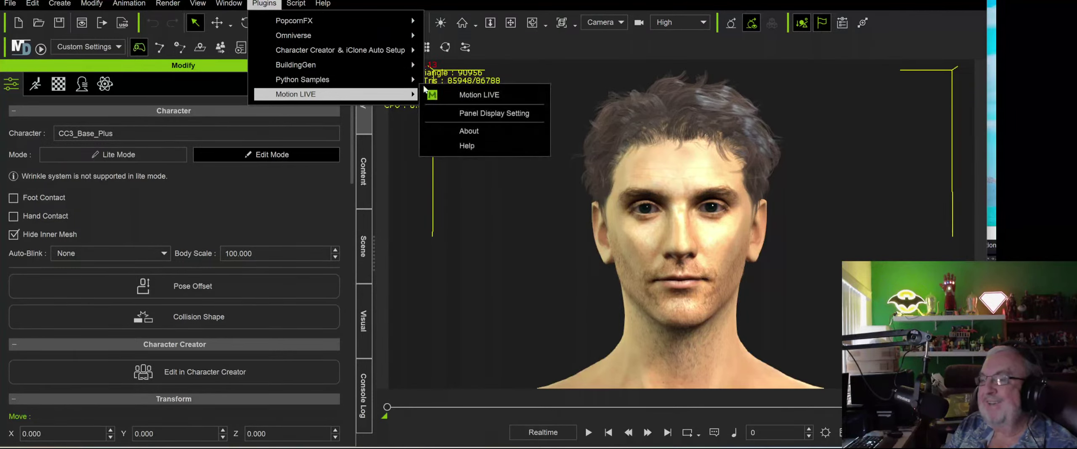
pyautogui.click(440, 100)
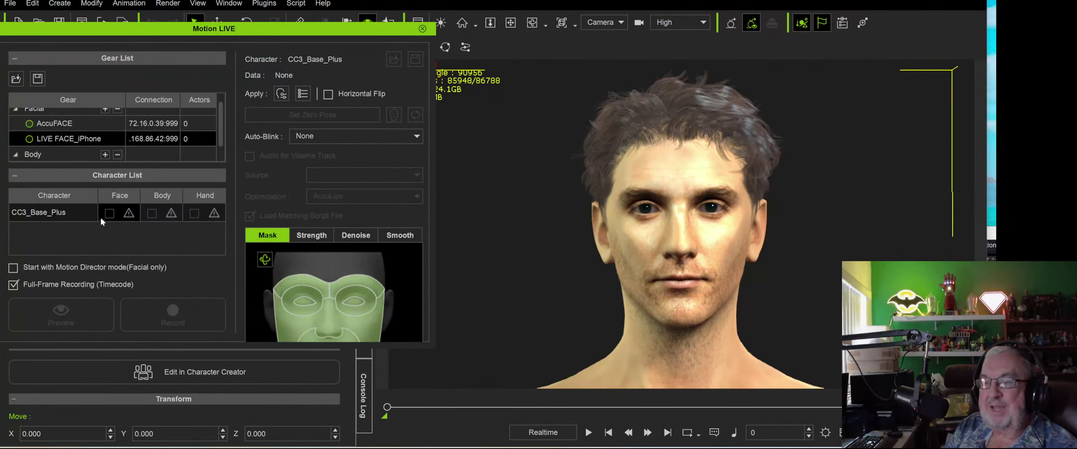
pyautogui.click(29, 138)
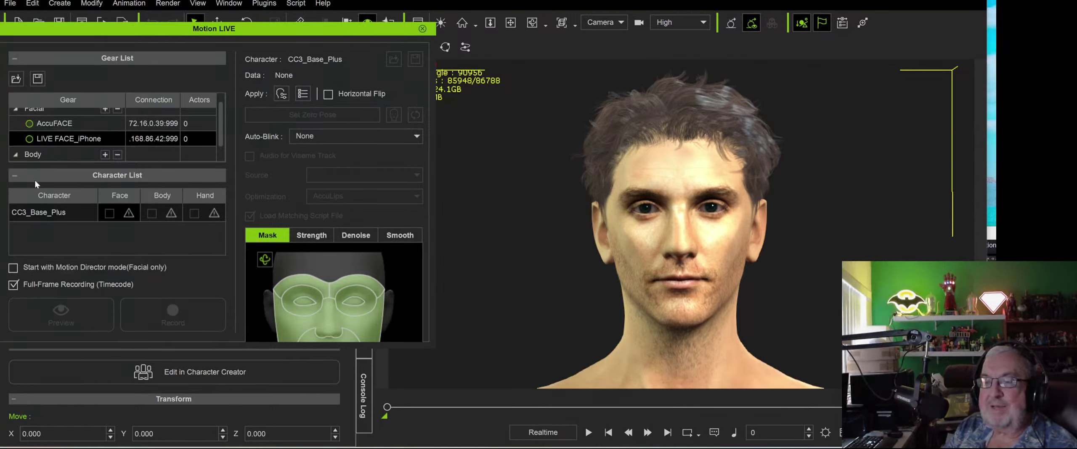
pyautogui.click(128, 212)
pyautogui.click(141, 232)
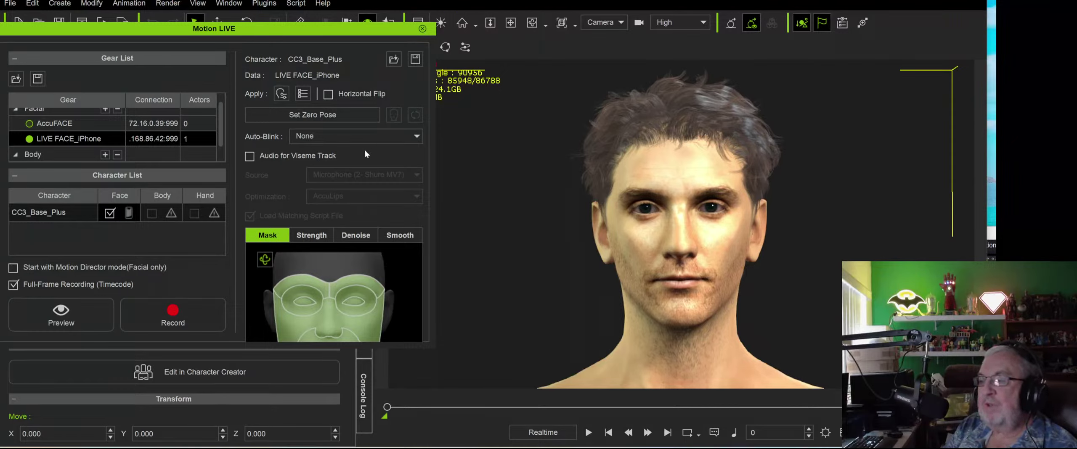
# Enable audio for the viseme track from the microphone with AccuLips optimization, and set the zero pose.
pyautogui.click(250, 157)
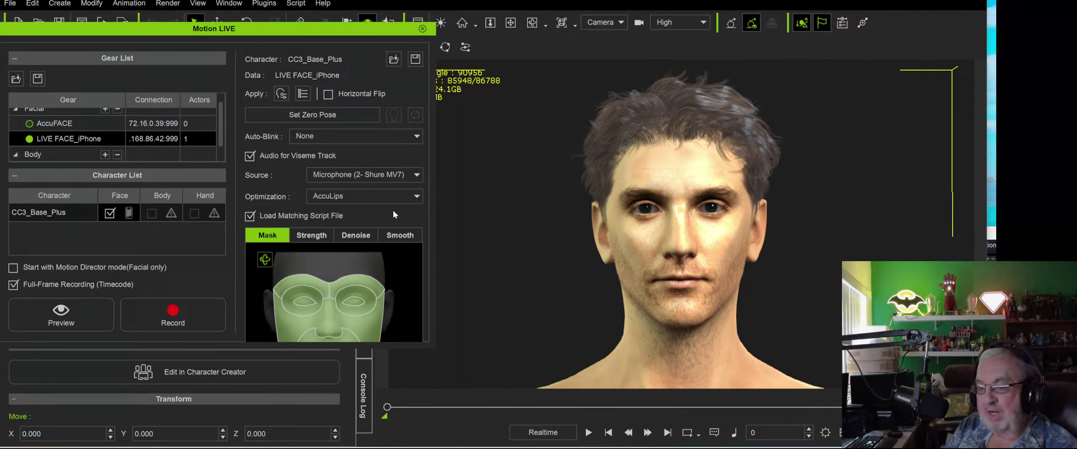
pyautogui.click(306, 115)
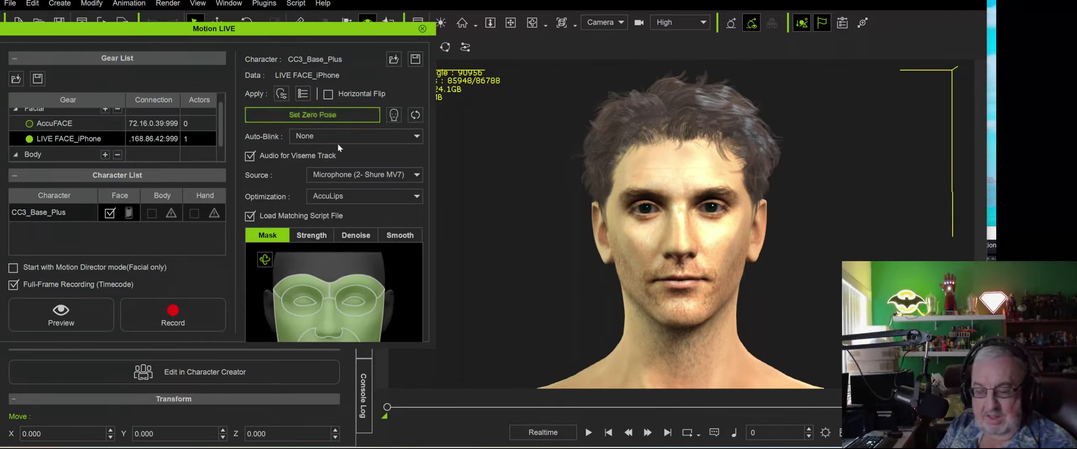
# Record a spoken facial performance for the male character, and close Motion LIVE with its servers disconnected.
pyautogui.click(164, 316)
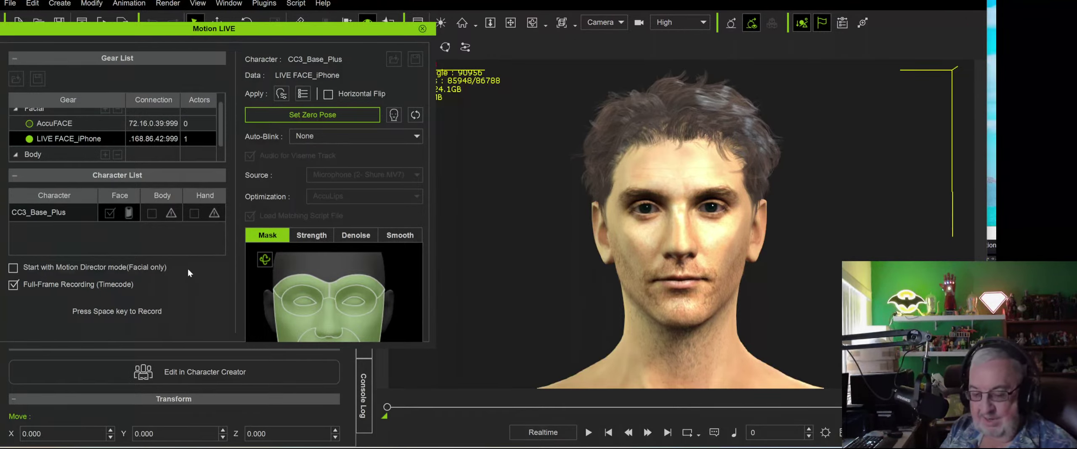
pyautogui.press('space')
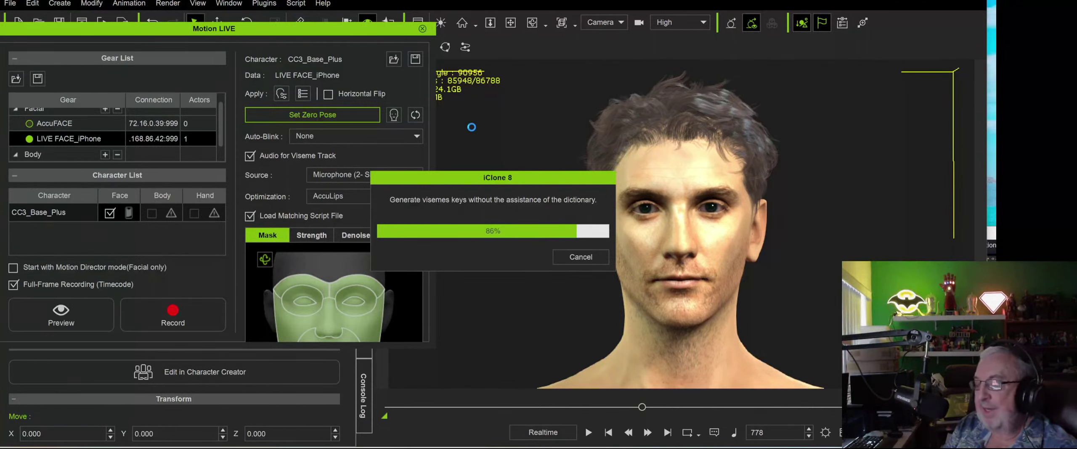
pyautogui.click(423, 28)
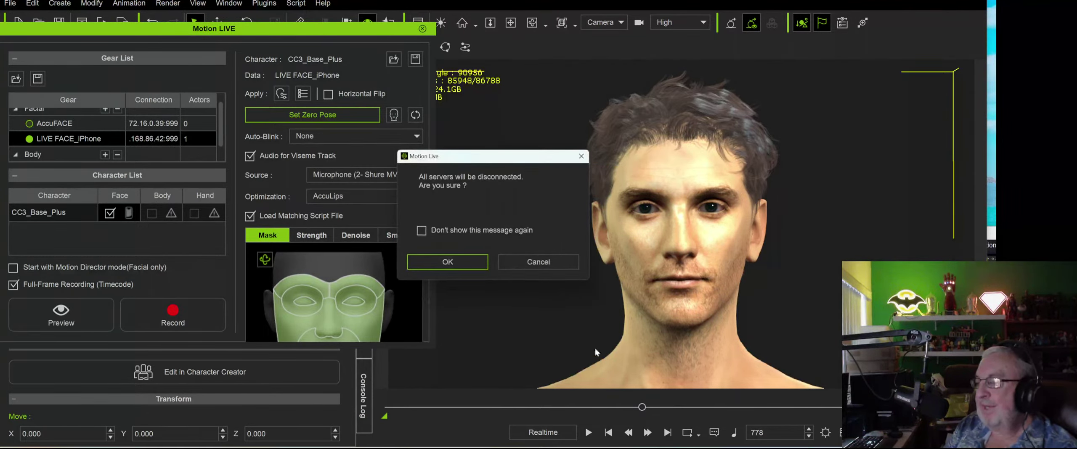
pyautogui.click(454, 264)
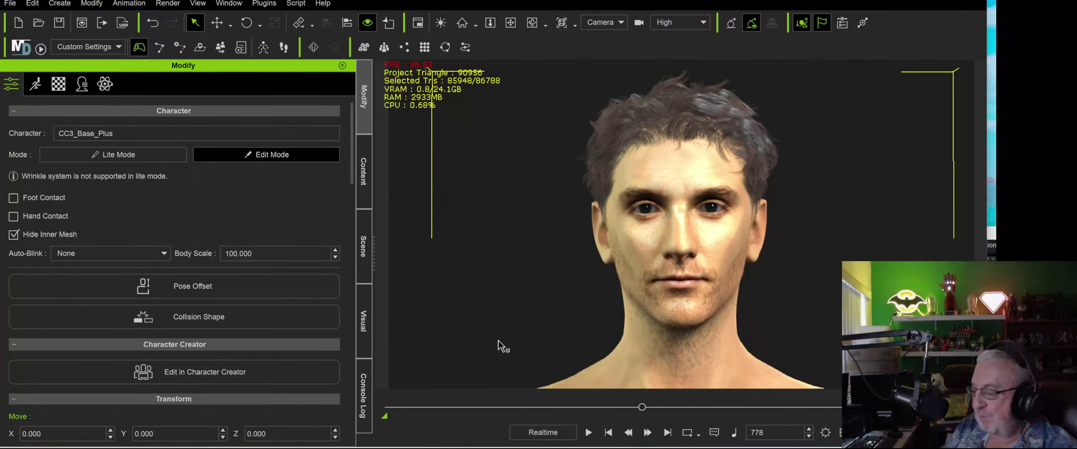
# Play the recorded facial performance from the first frame and stop playback.
pyautogui.click(608, 433)
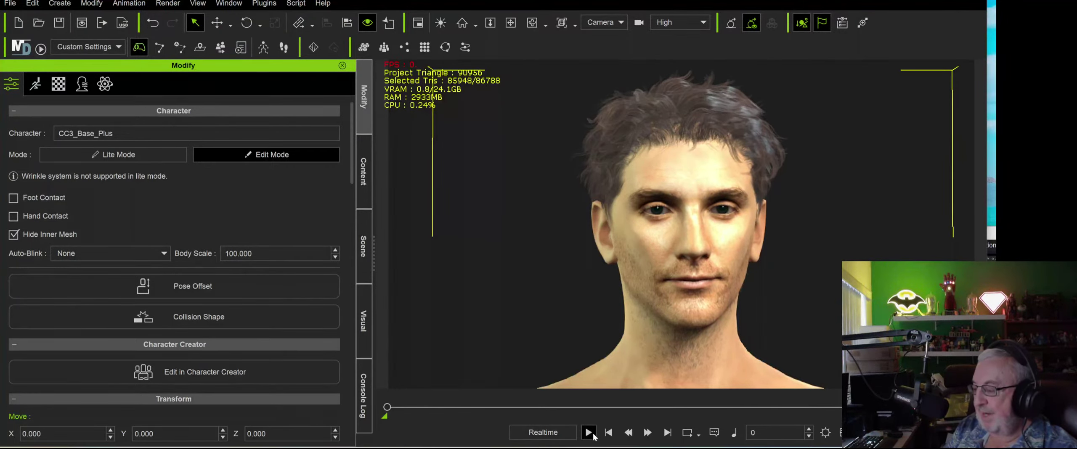
pyautogui.click(588, 432)
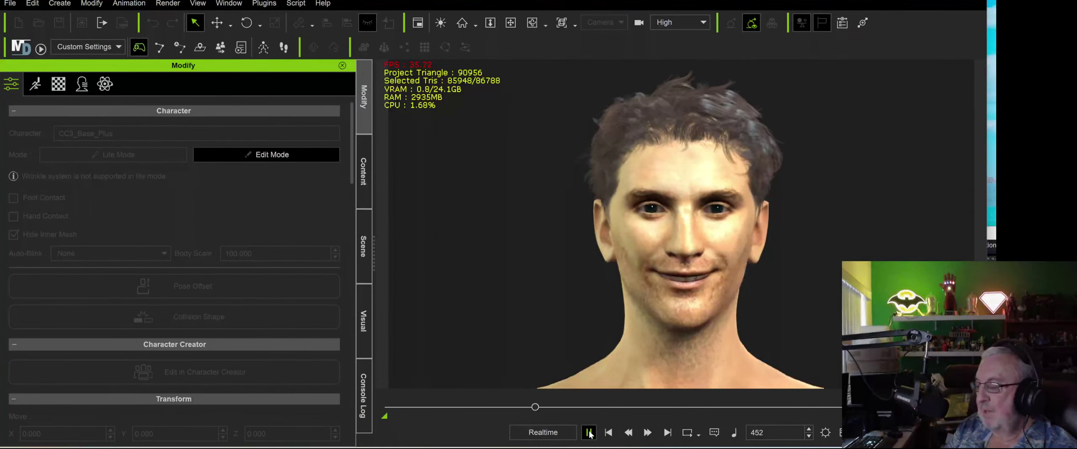
pyautogui.press('space')
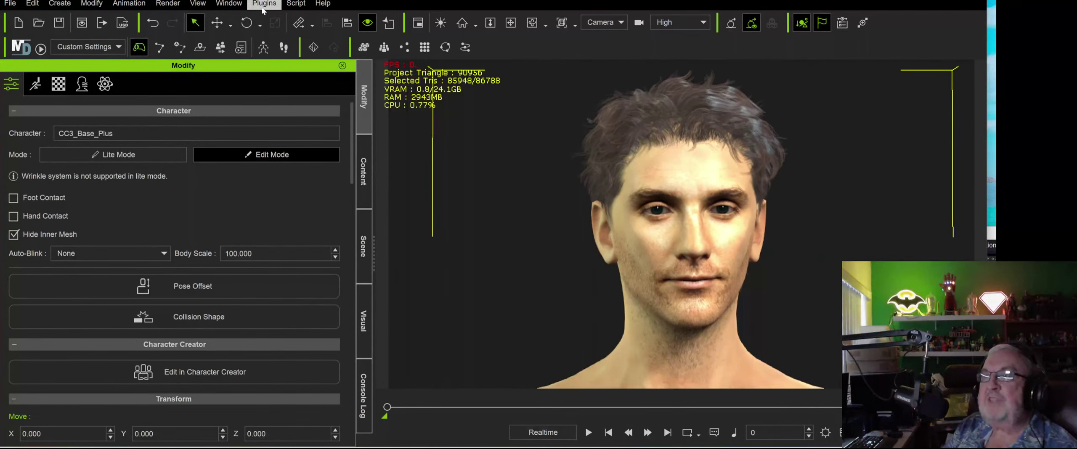
# Export the scene's audio in WAV format to the Exports folder under the file name Matty.
pyautogui.click(169, 4)
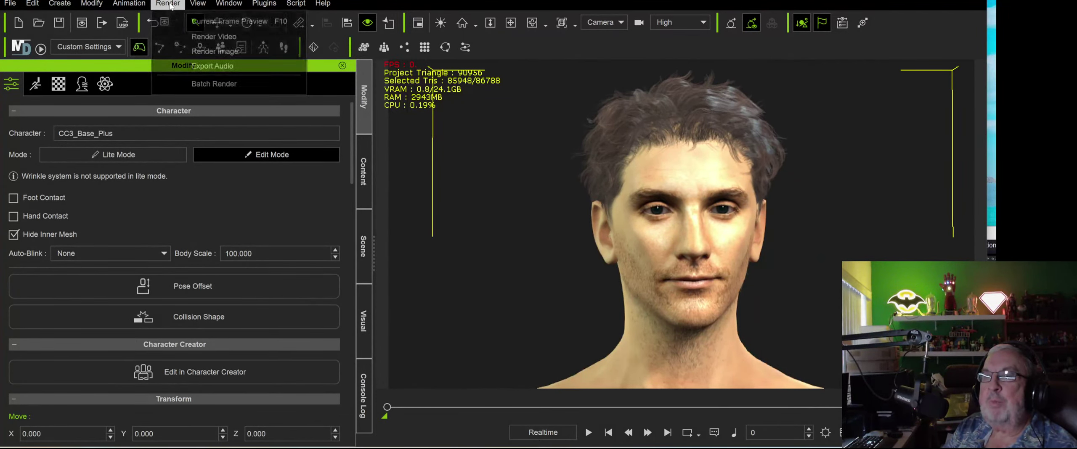
pyautogui.click(203, 68)
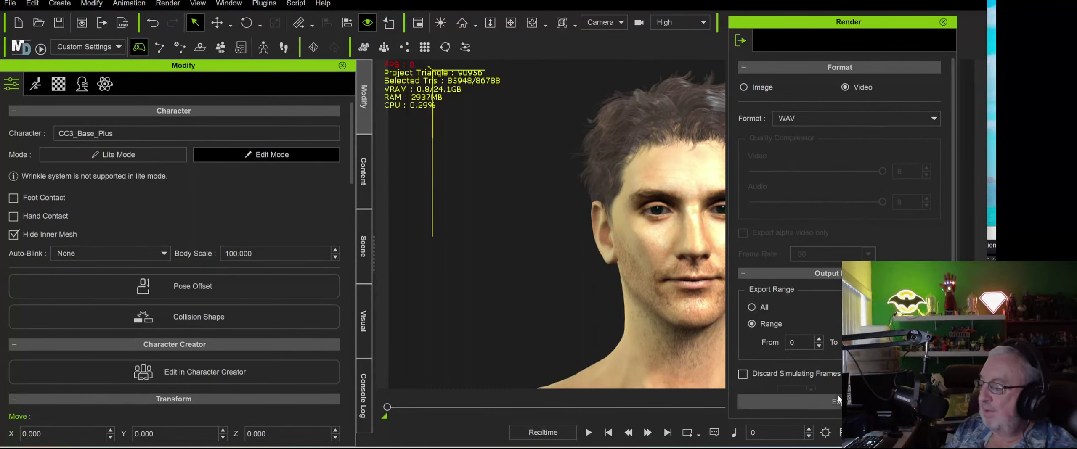
pyautogui.click(816, 402)
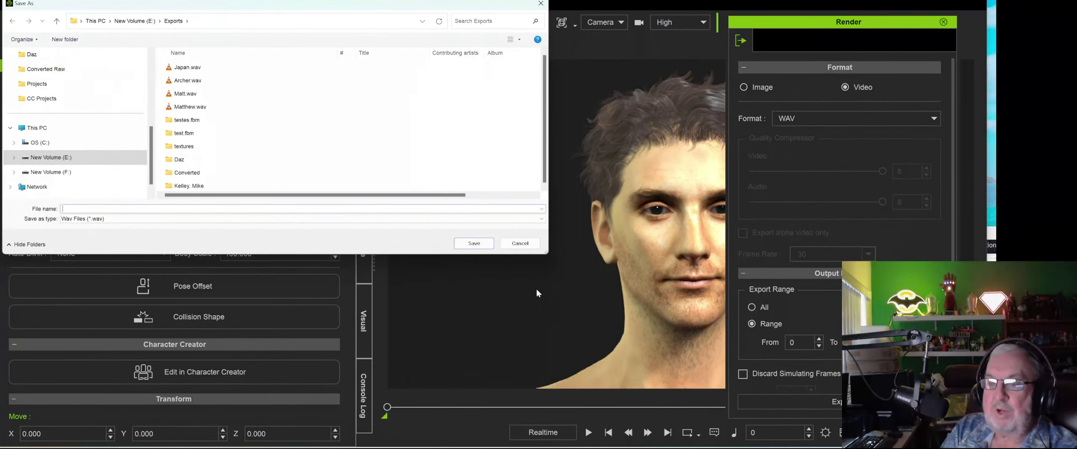
pyautogui.write('Matty')
pyautogui.press('Return')
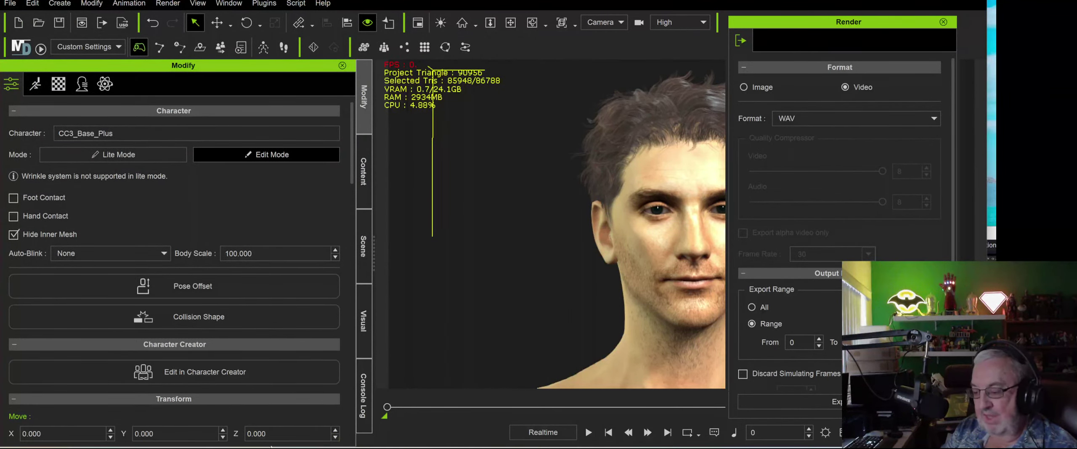
# Switch to Adobe Audition and close it without saving the changes to Archer.wav.
pyautogui.hotkey('alt', 'Tab')
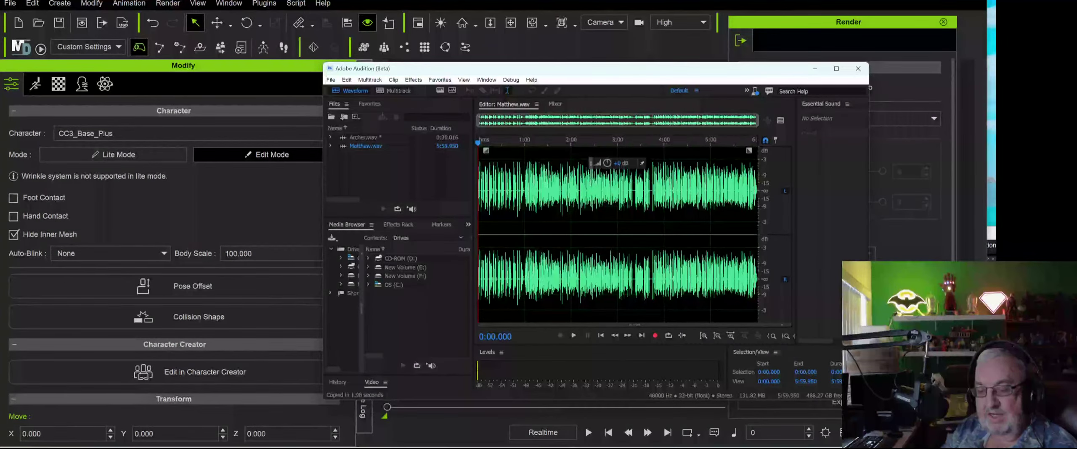
pyautogui.hotkey('alt', 'Tab')
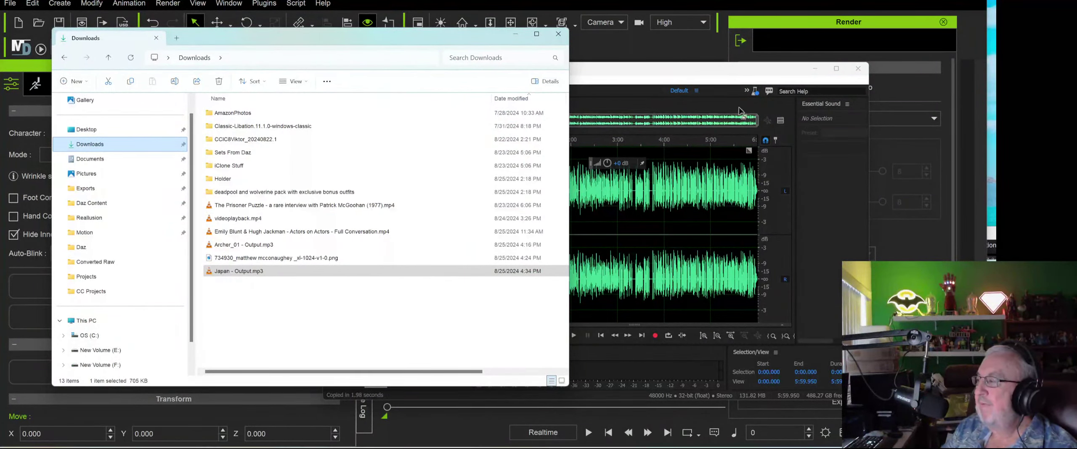
pyautogui.click(856, 69)
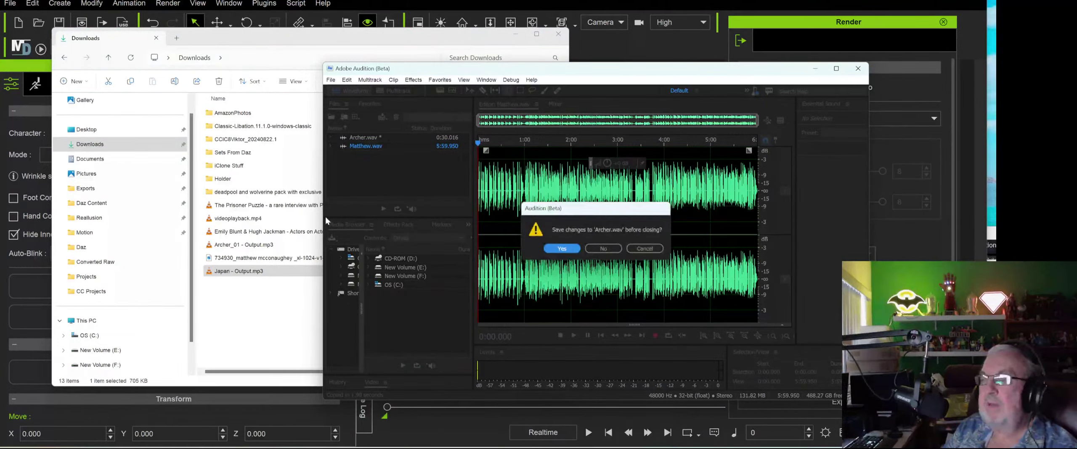
pyautogui.click(603, 249)
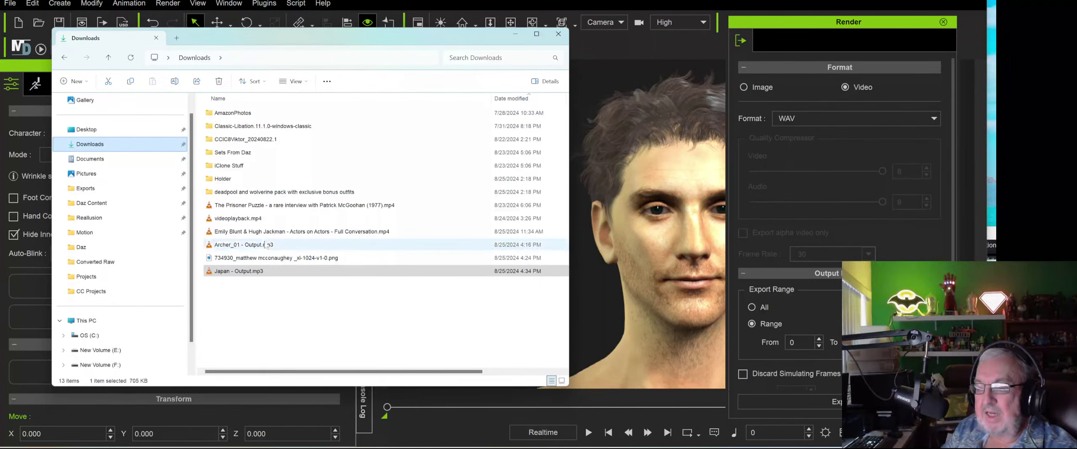
# Show the exported Matty.wav in the Exports folder in File Explorer and move the window aside.
pyautogui.click(118, 195)
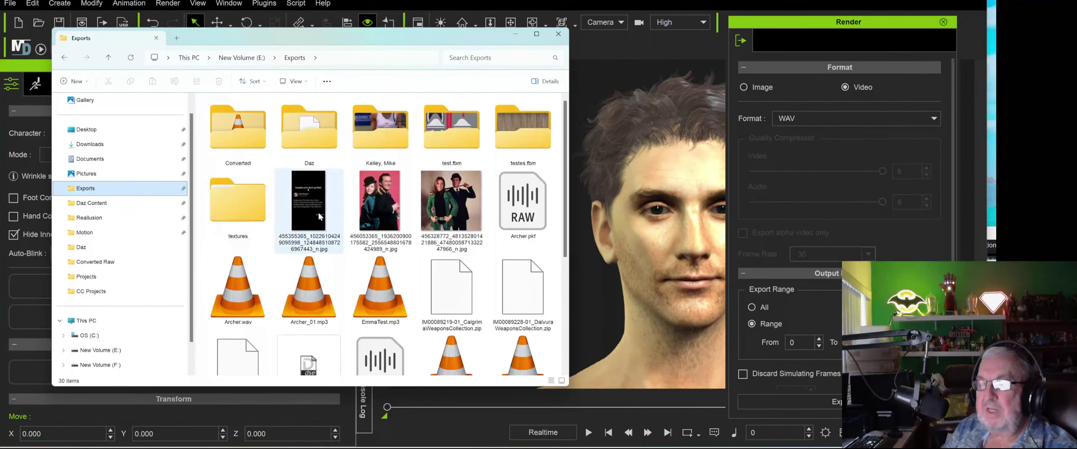
pyautogui.scroll(-3, 318, 212)
pyautogui.scroll(-2, 334, 231)
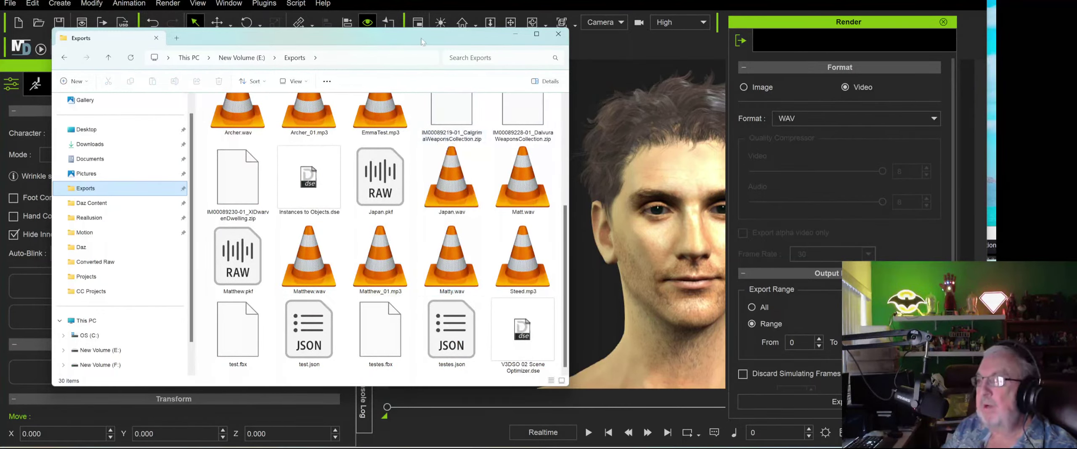
pyautogui.moveTo(337, 38); pyautogui.dragTo(615, 66)
# Switch to Weights in the browser and start a cover with the user-uploaded Matthew McConaughey voice model.
pyautogui.hotkey('alt', 'Tab')
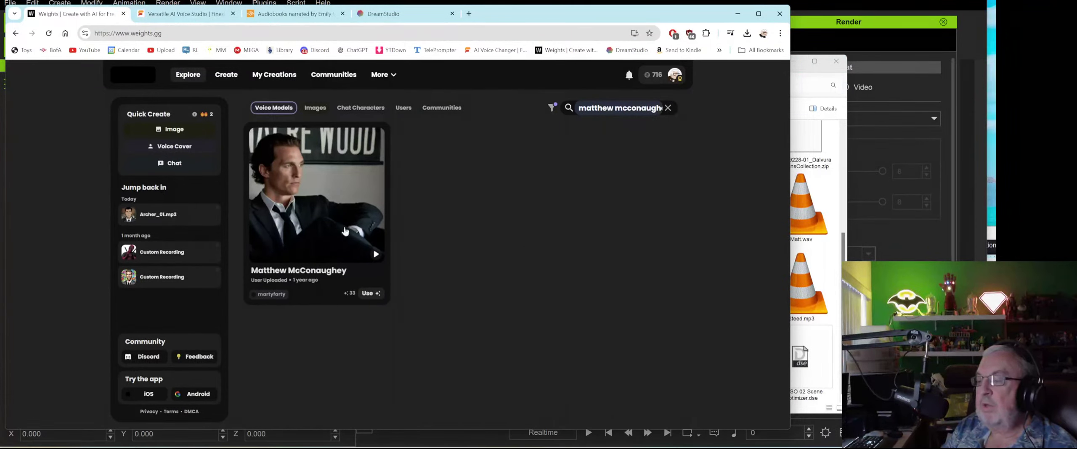
pyautogui.click(328, 200)
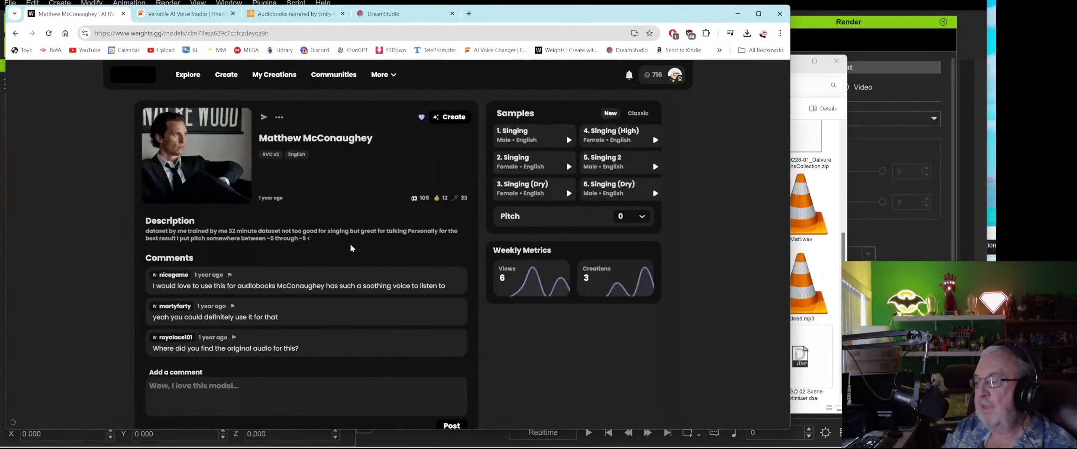
pyautogui.click(448, 117)
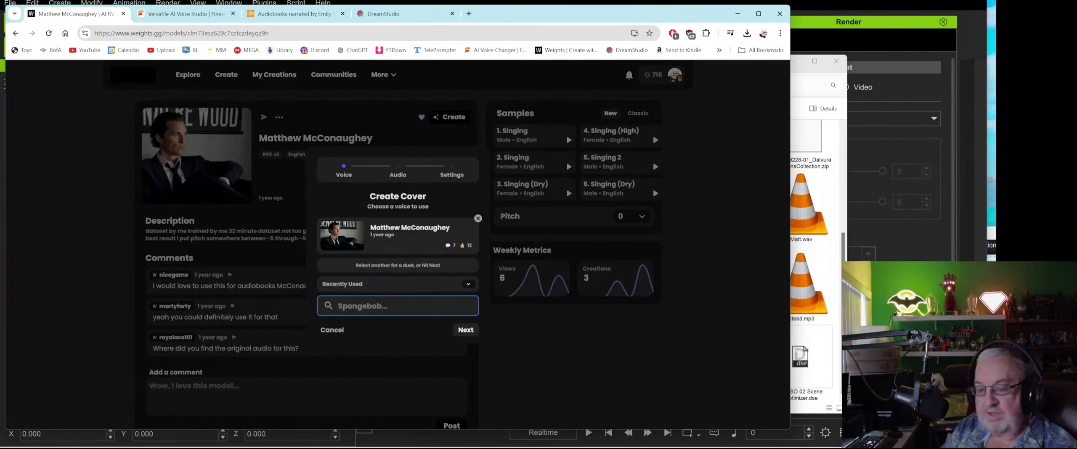
# Proceed to the cover's audio stage and add Matty.wav from the Exports folder as the input audio.
pyautogui.hotkey('alt', 'Tab')
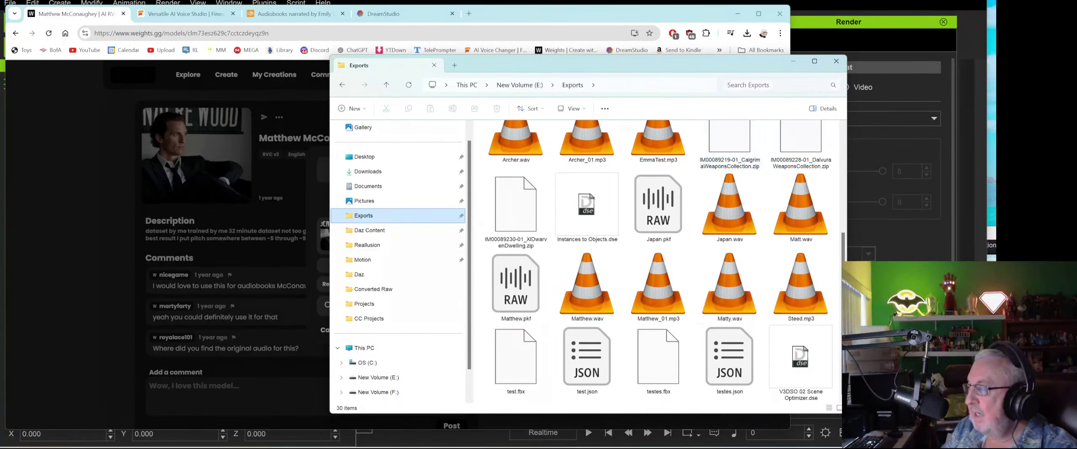
pyautogui.moveTo(725, 73); pyautogui.dragTo(791, 69)
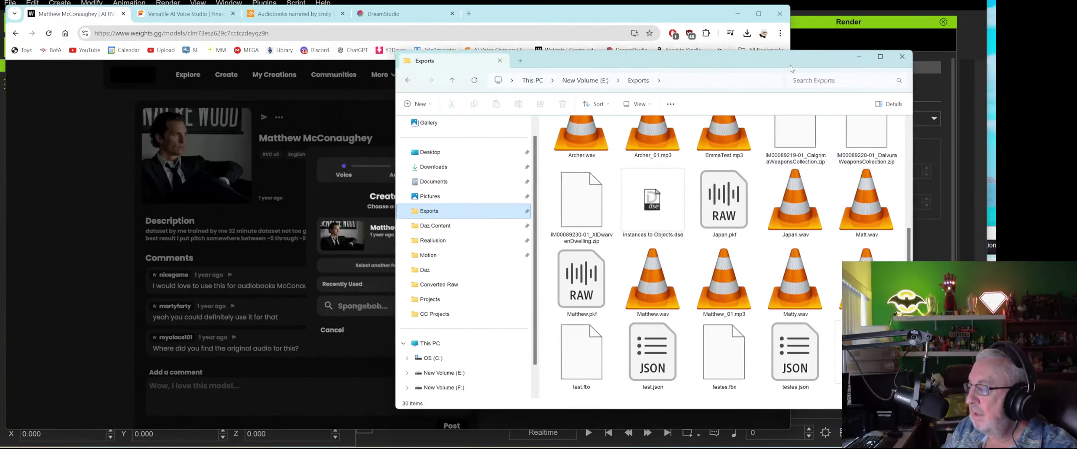
pyautogui.click(790, 291)
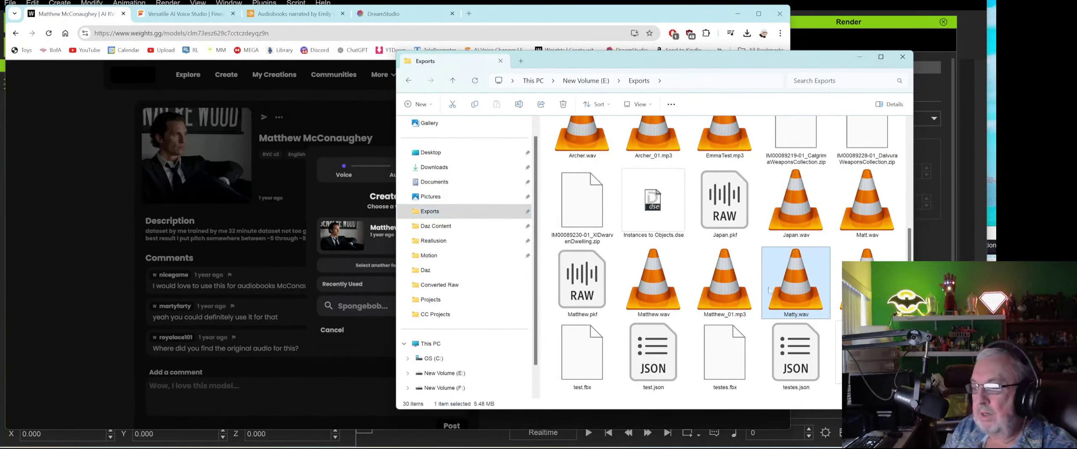
pyautogui.click(327, 201)
pyautogui.click(466, 331)
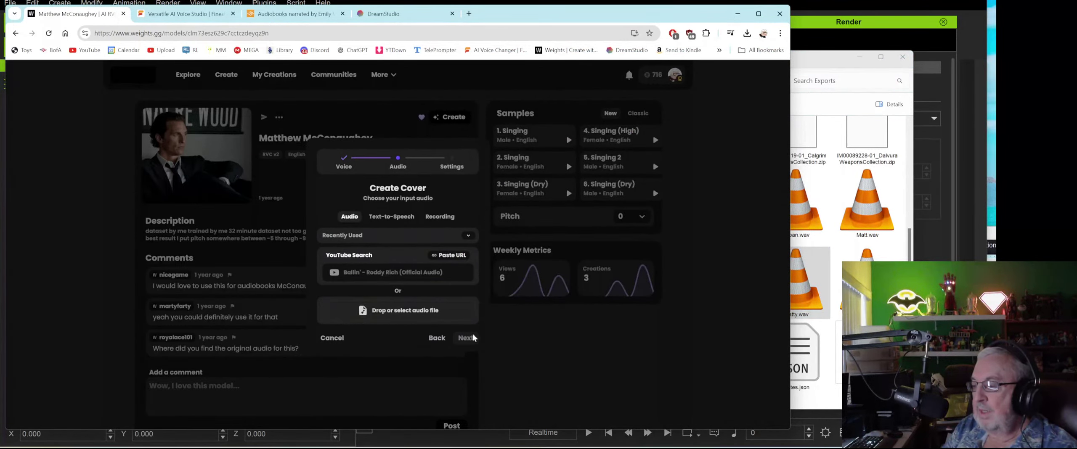
pyautogui.click(802, 64)
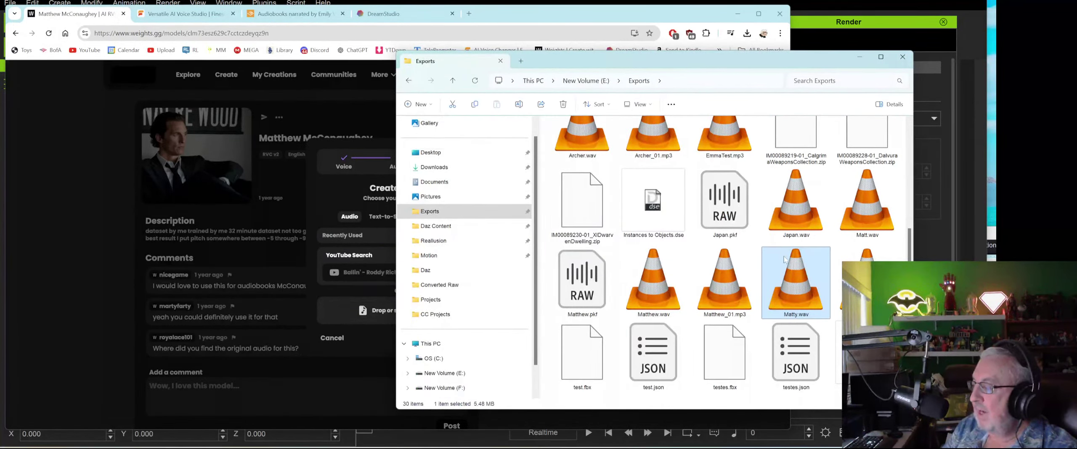
pyautogui.moveTo(783, 259); pyautogui.dragTo(354, 316)
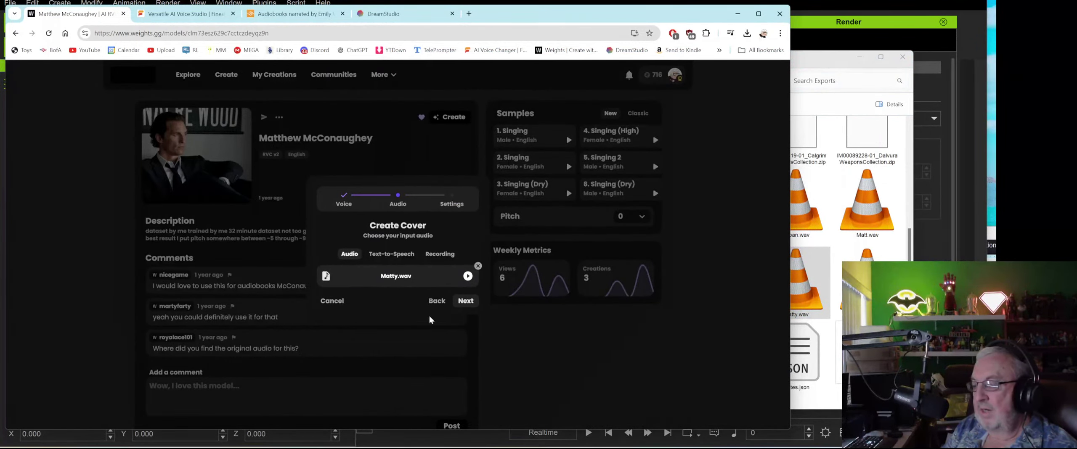
# Turn on Pre-Stemmed in the cover's settings and create the cover.
pyautogui.click(462, 304)
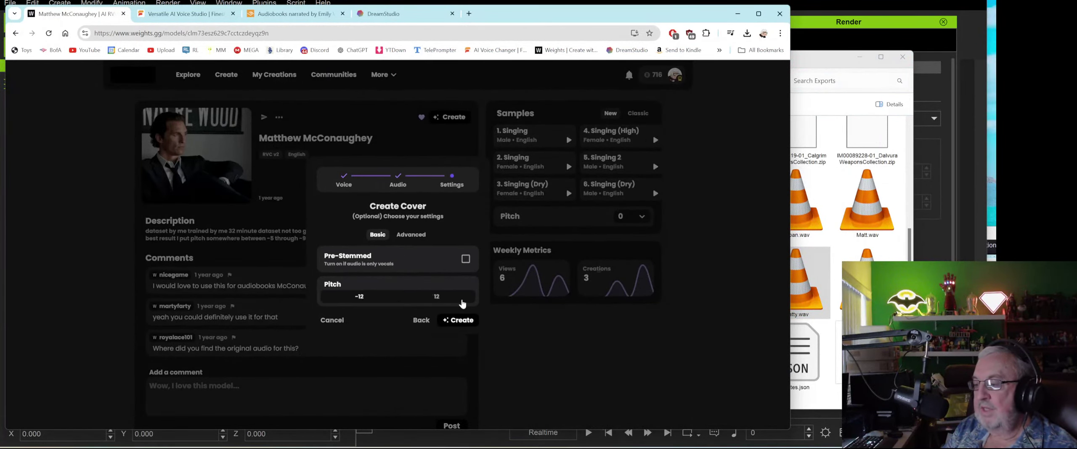
pyautogui.click(466, 259)
pyautogui.moveTo(398, 304)
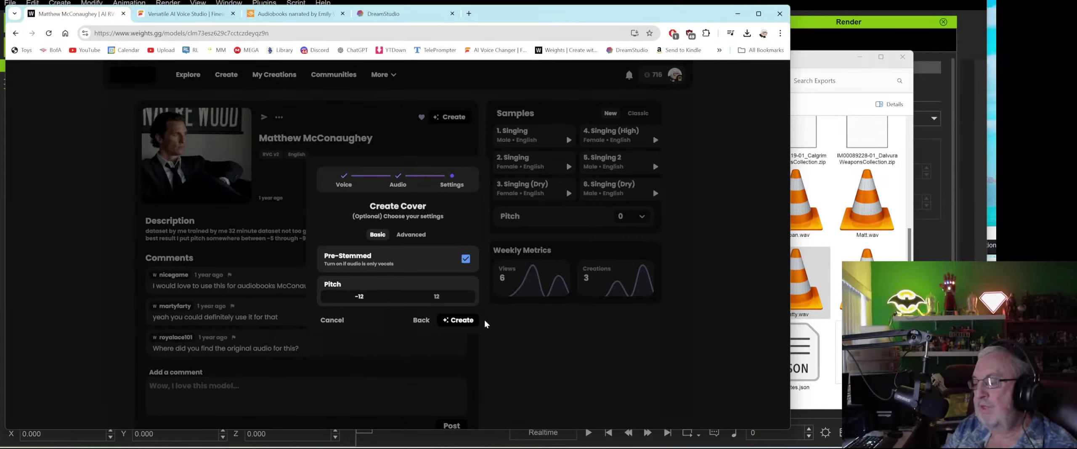
pyautogui.click(461, 320)
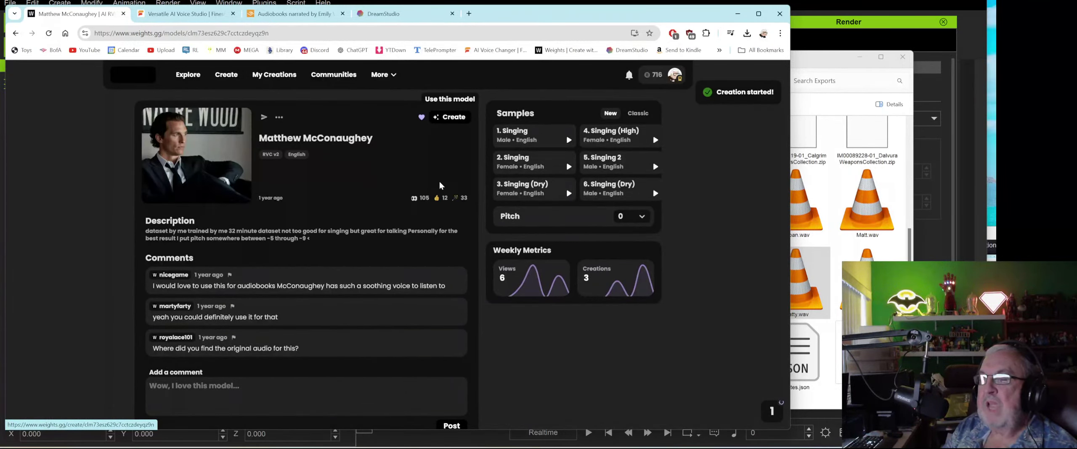
# Start another cover from the own Matthew McConaughey model in My Creations and proceed to its audio stage.
pyautogui.click(261, 79)
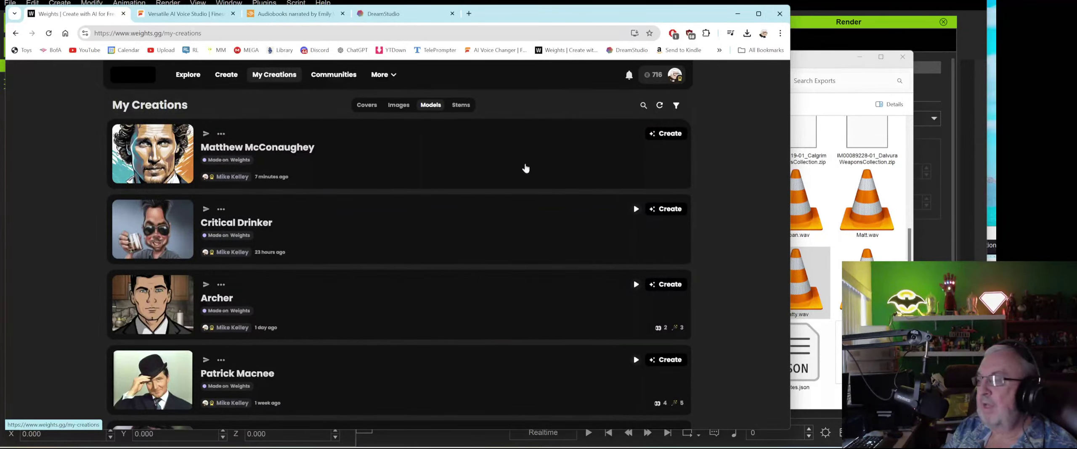
pyautogui.click(664, 133)
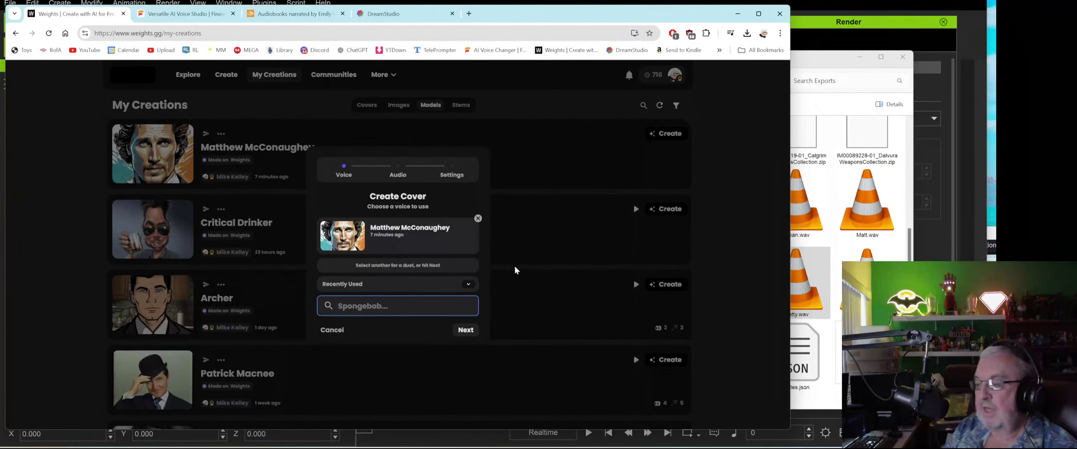
pyautogui.click(823, 67)
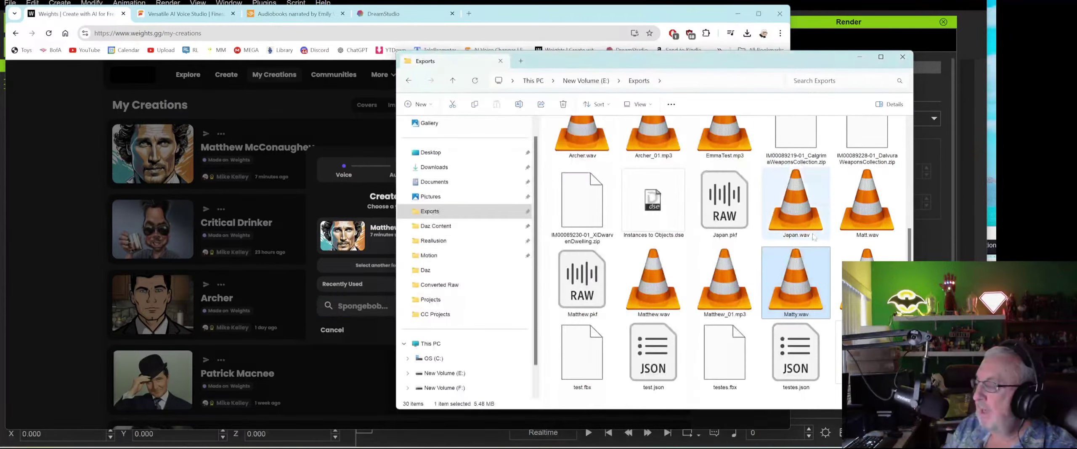
pyautogui.click(350, 202)
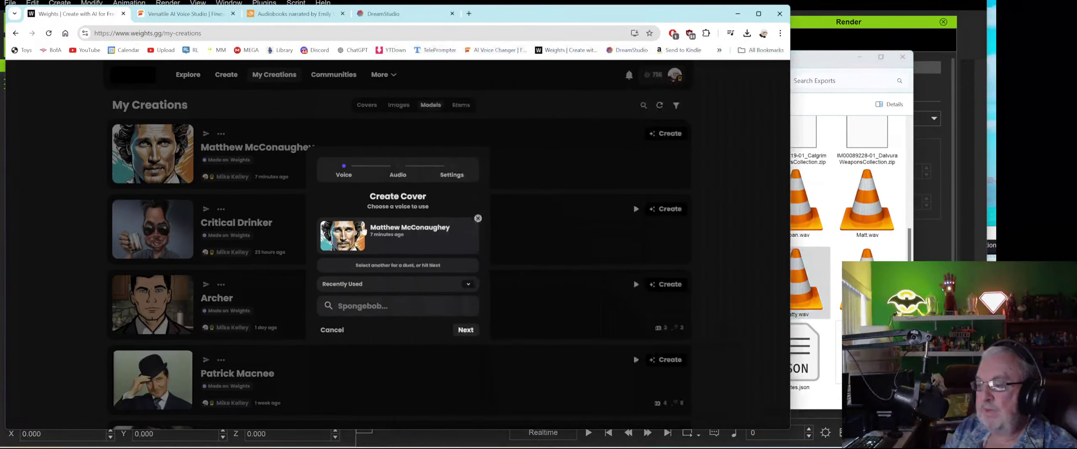
pyautogui.click(464, 329)
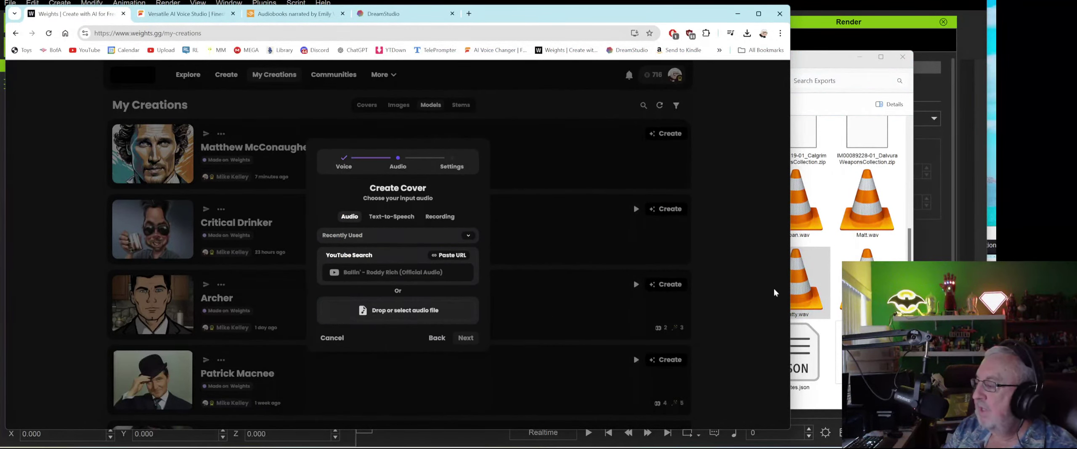
# Add Matty.wav as the input audio, turn on Pre-Stemmed, and create the cover with the own voice model.
pyautogui.moveTo(804, 285); pyautogui.dragTo(406, 318)
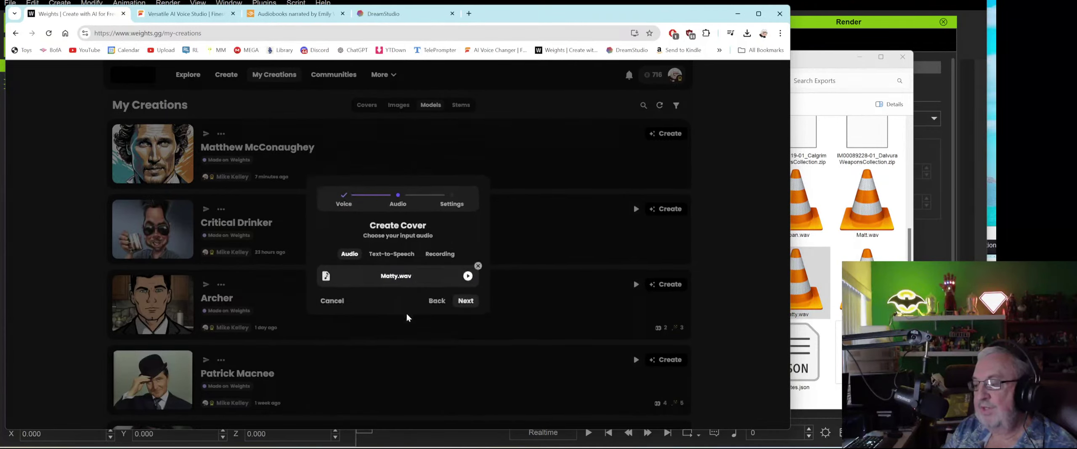
pyautogui.click(469, 302)
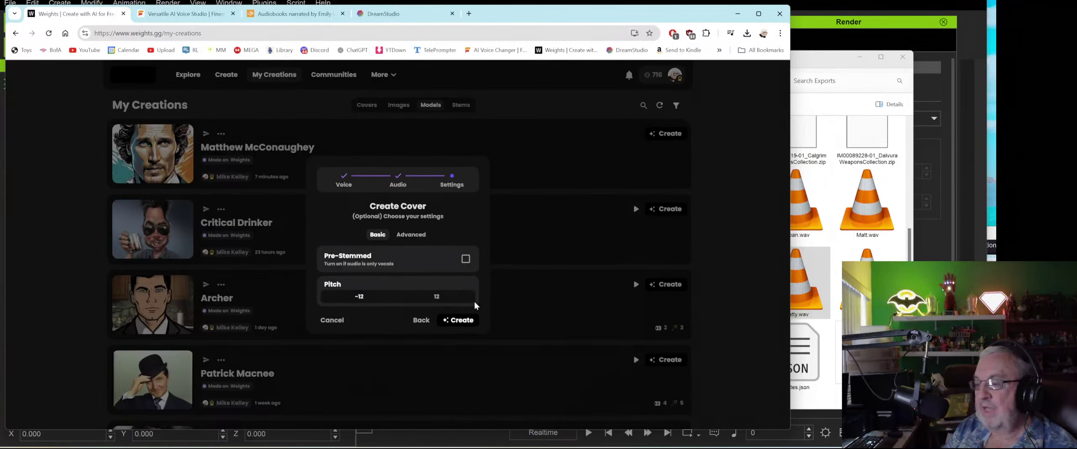
pyautogui.click(465, 258)
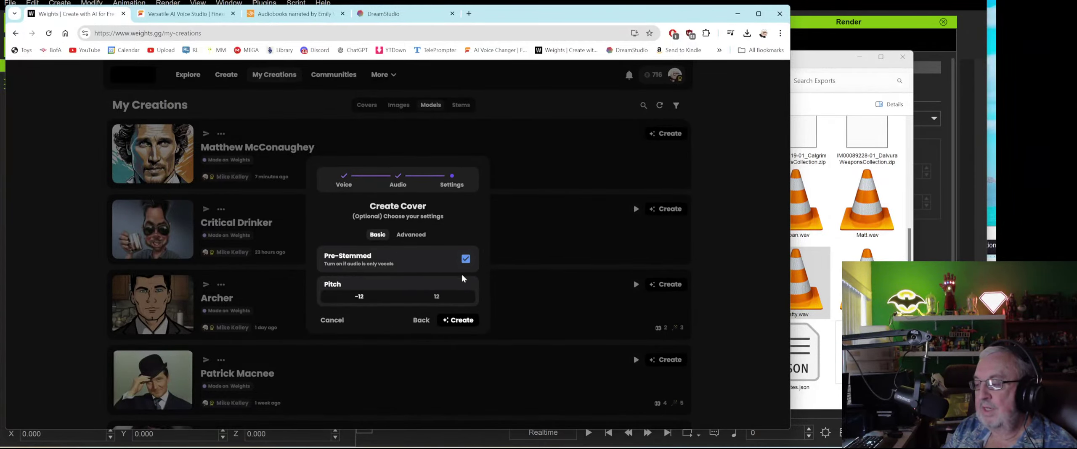
pyautogui.click(463, 321)
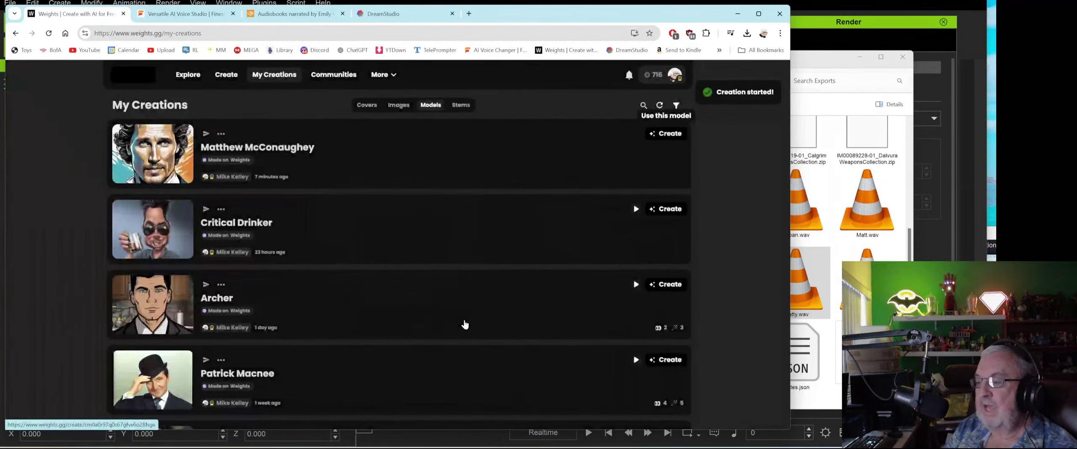
# Refresh the list of created covers and play the Matty.wav cover made with the user-uploaded Matthew McConaughey model, stopping it after listening.
pyautogui.click(366, 106)
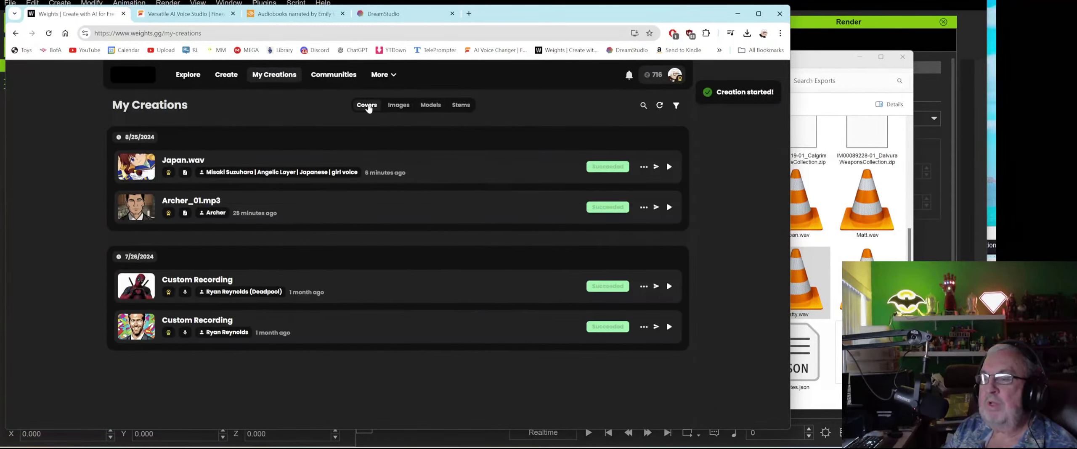
pyautogui.click(49, 33)
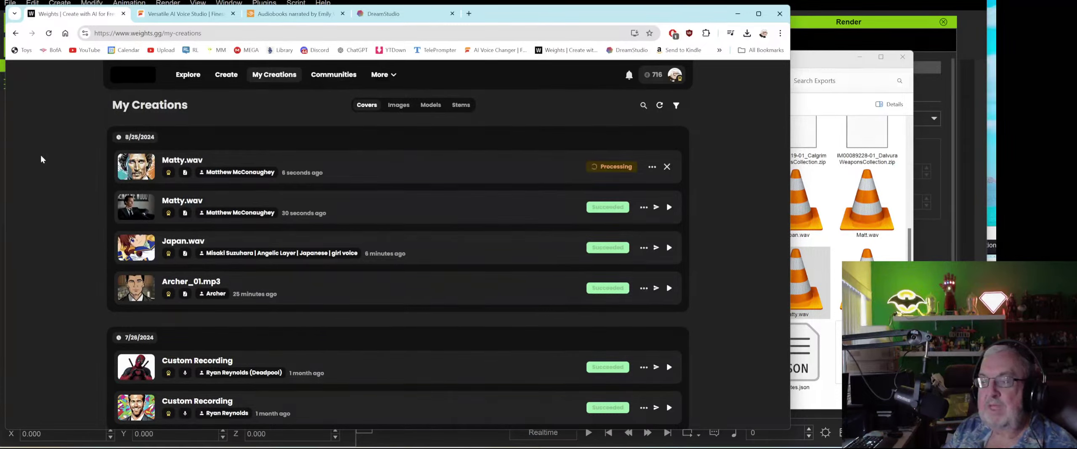
pyautogui.click(669, 208)
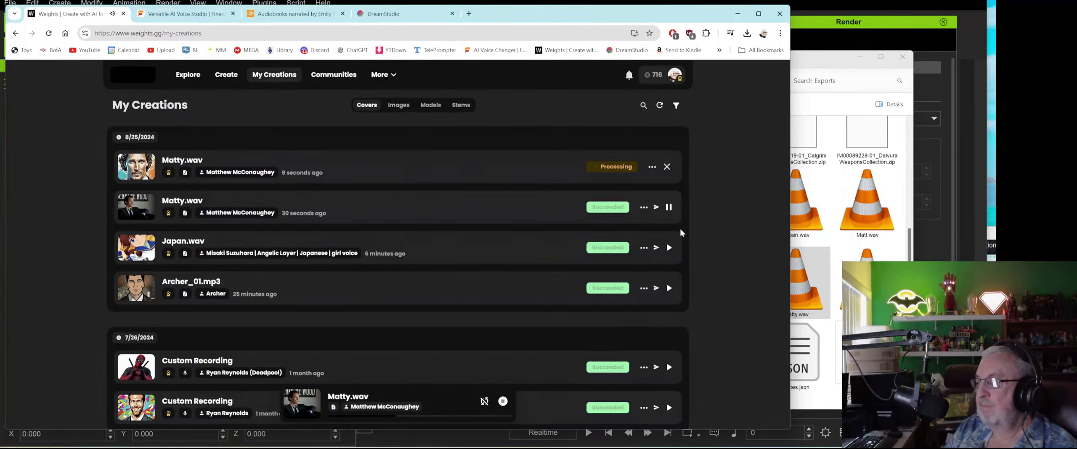
pyautogui.click(669, 207)
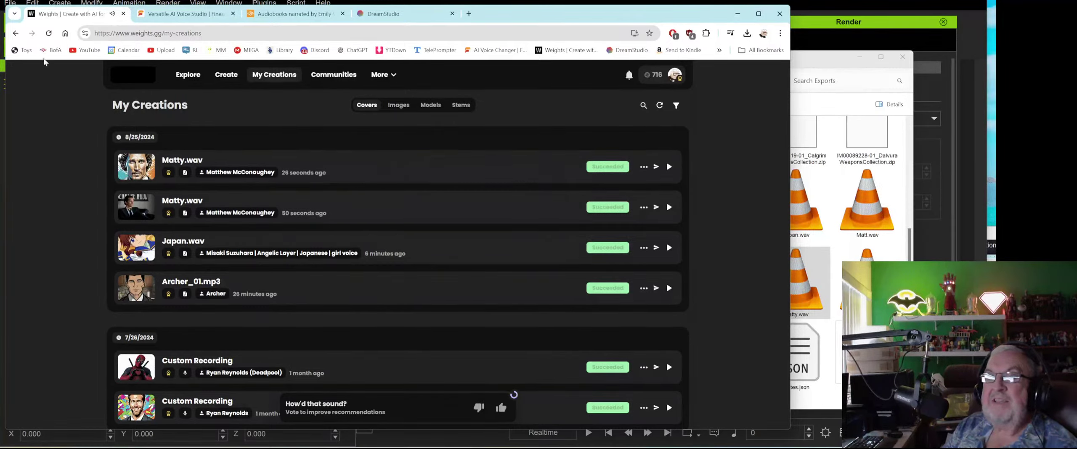
# Play the Matty.wav cover made with the own Matthew McConaughey model and close the Exports folder window.
pyautogui.click(669, 167)
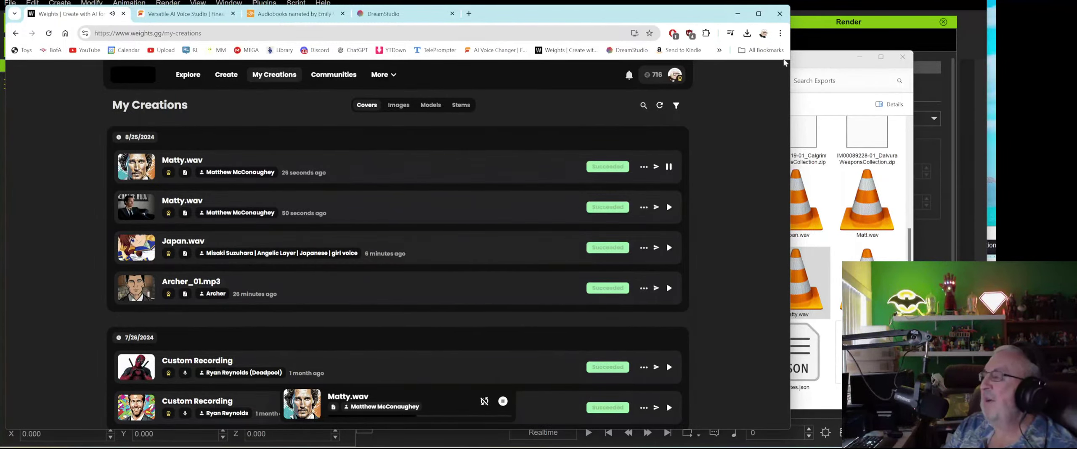
pyautogui.click(803, 57)
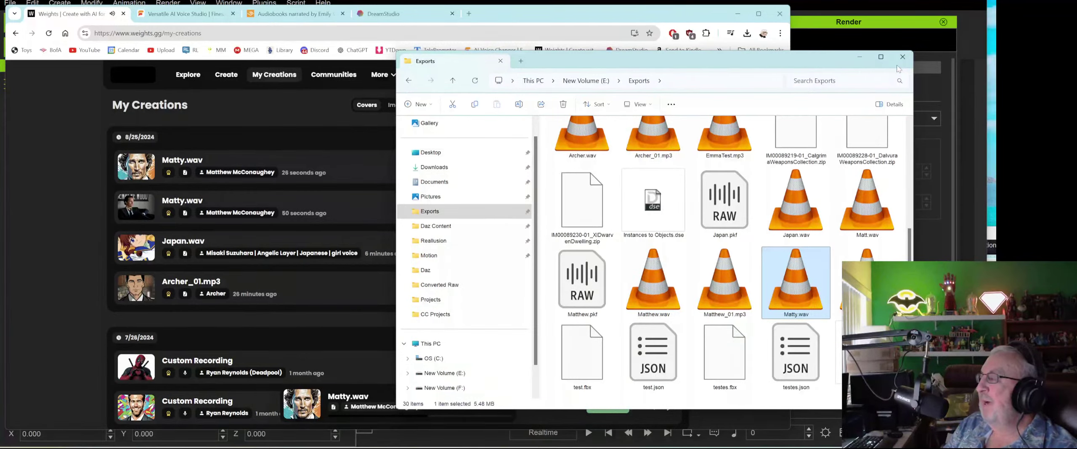
pyautogui.click(902, 57)
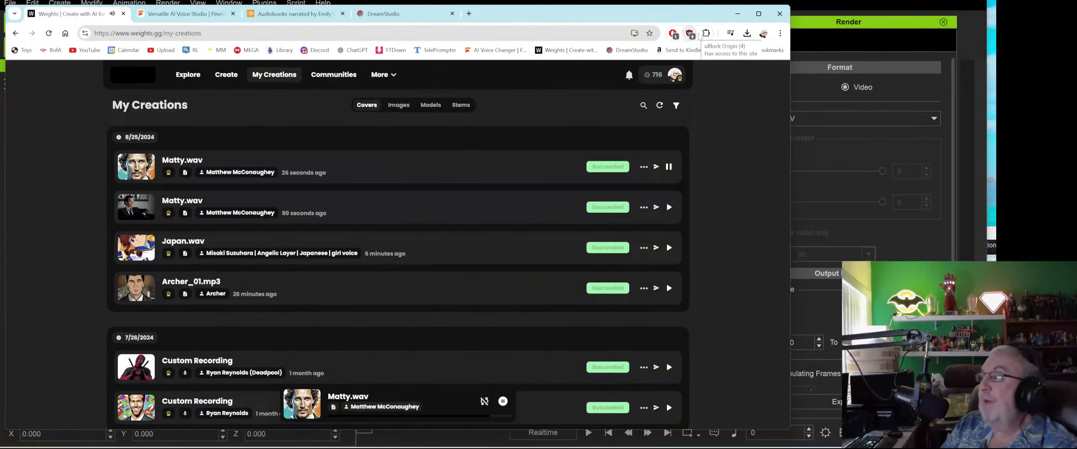
# Show the promo code note in Notepad++ and FineVoice's voice library in the browser, and close Notepad++.
pyautogui.click(737, 14)
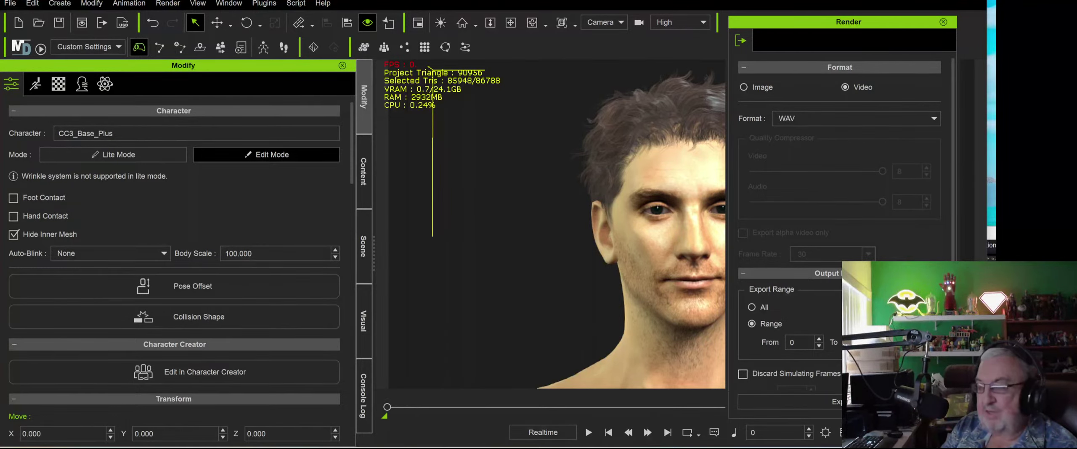
pyautogui.hotkey('alt', 'Tab')
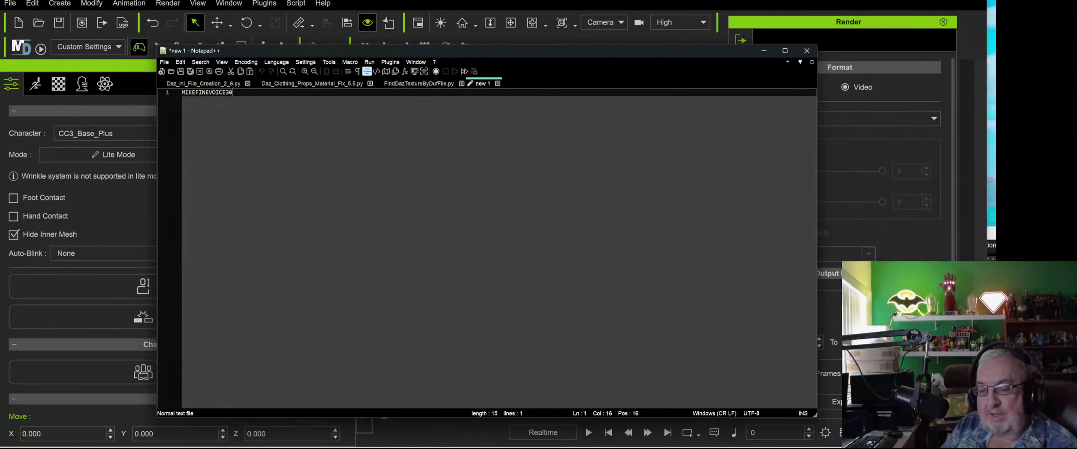
pyautogui.hotkey('alt', 'Tab')
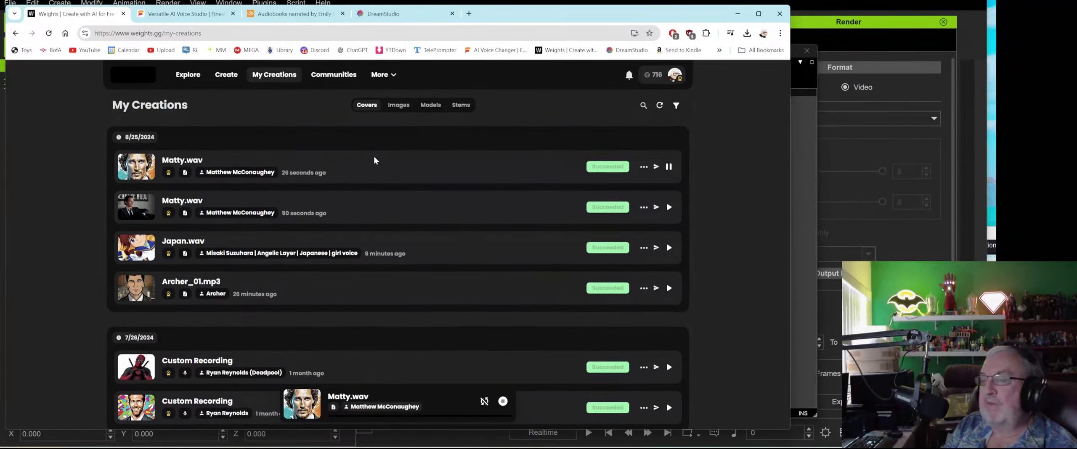
pyautogui.click(193, 13)
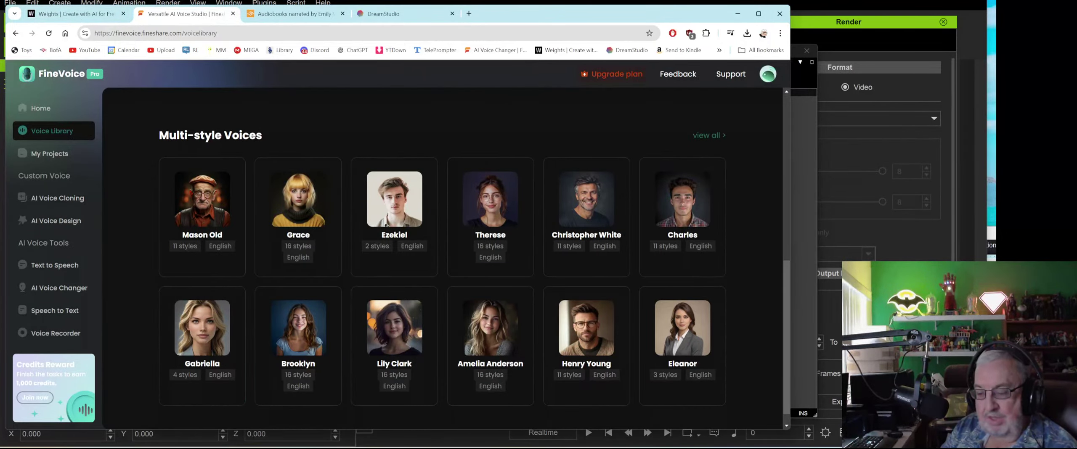
pyautogui.hotkey('alt', 'Tab')
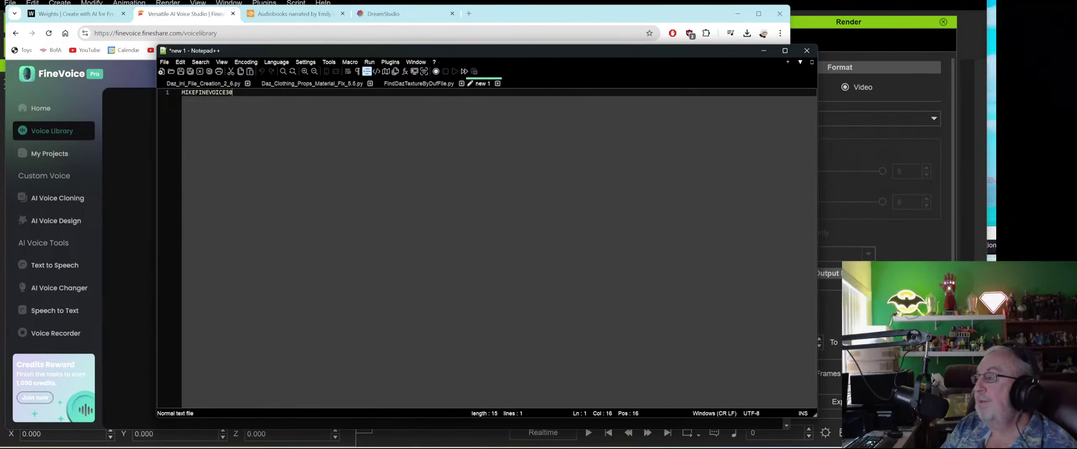
pyautogui.click(805, 53)
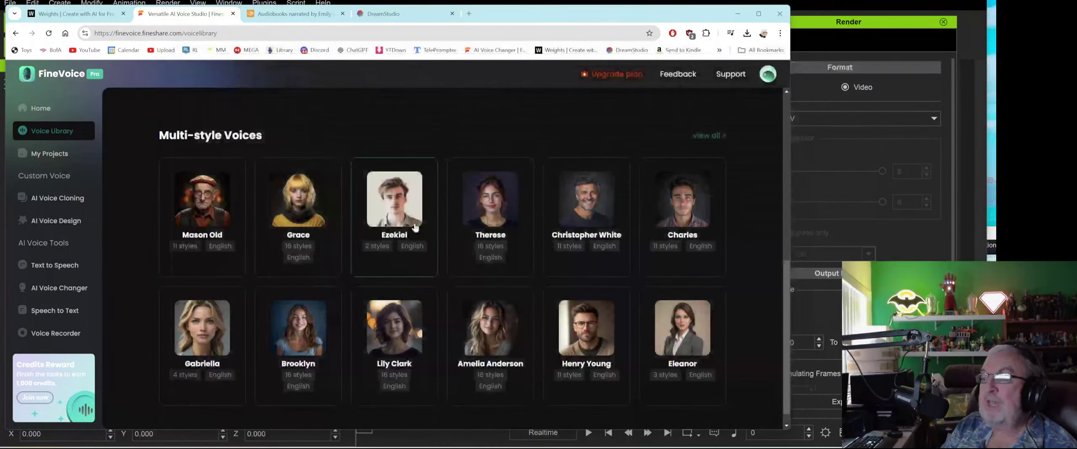
# Switch to iClone, close its Render panel, and return to FineVoice in the browser.
pyautogui.click(737, 14)
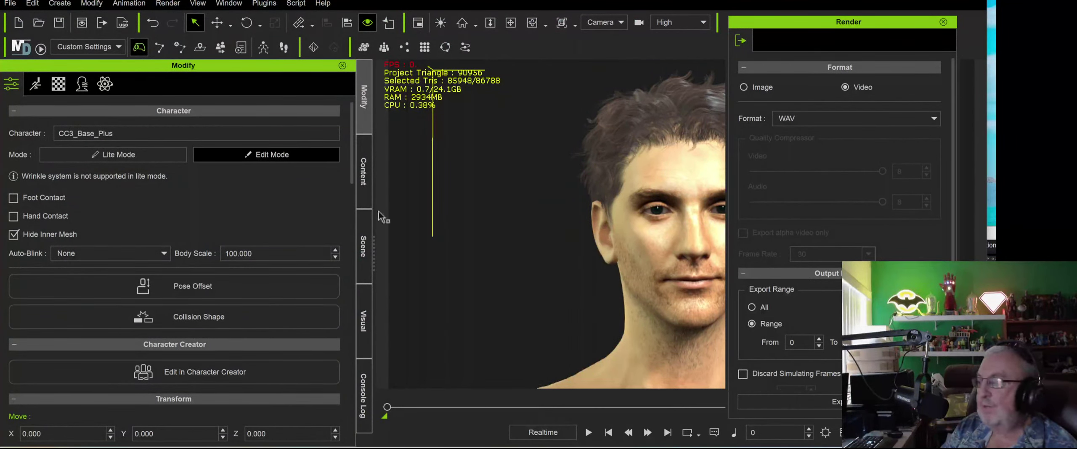
pyautogui.click(943, 22)
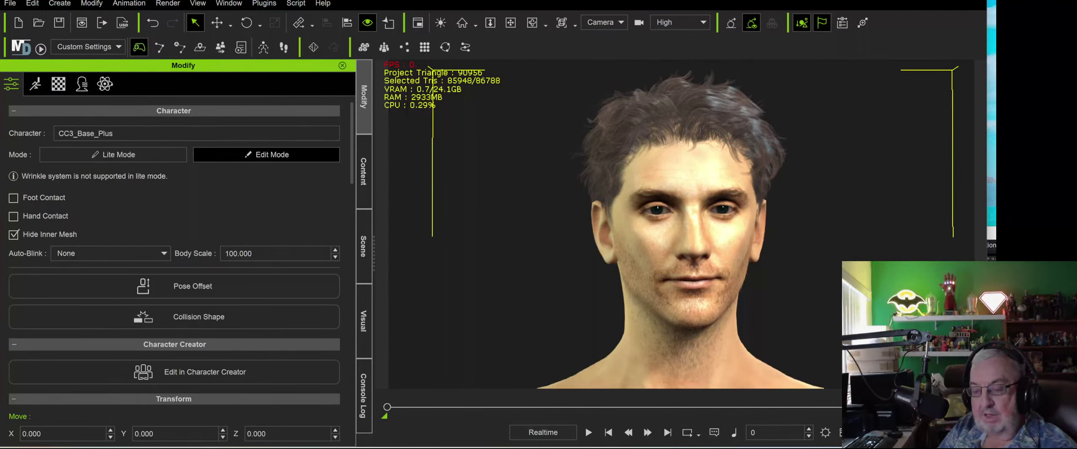
pyautogui.hotkey('alt', 'Tab')
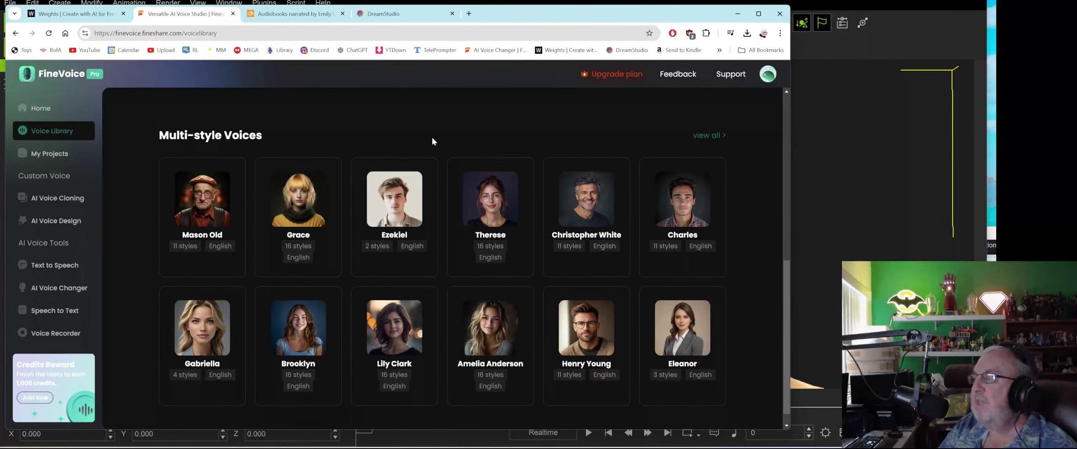
# Open the full list of FineVoice's commercial voices and browse the languages offered in its language filter.
pyautogui.click(708, 136)
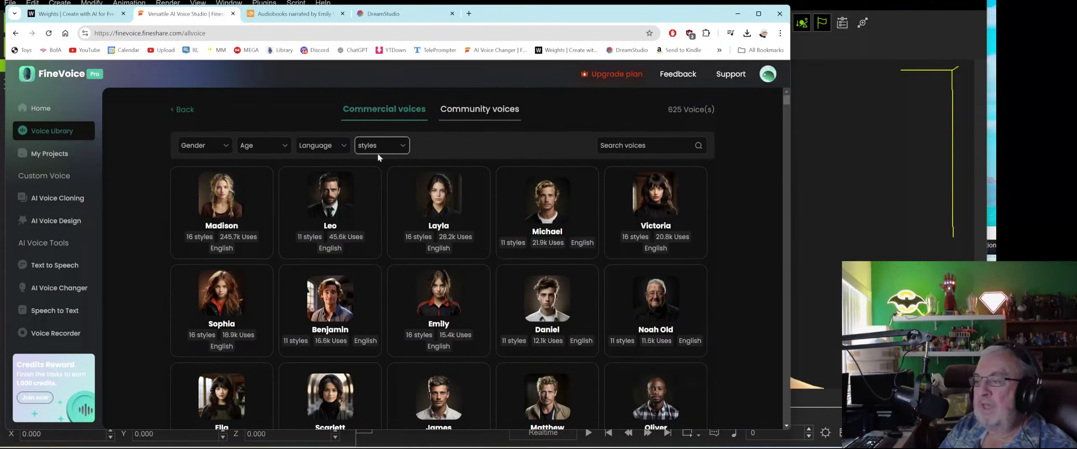
pyautogui.click(342, 147)
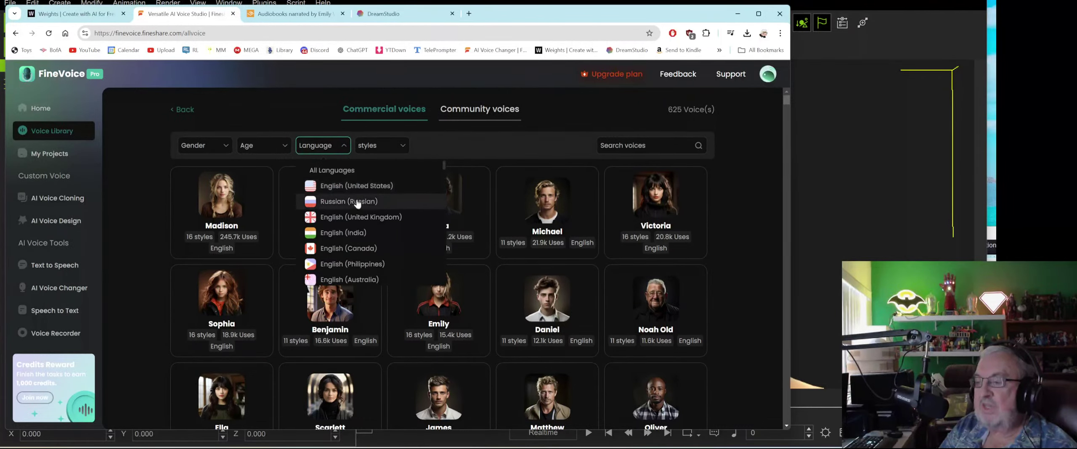
pyautogui.scroll(-3, 374, 222)
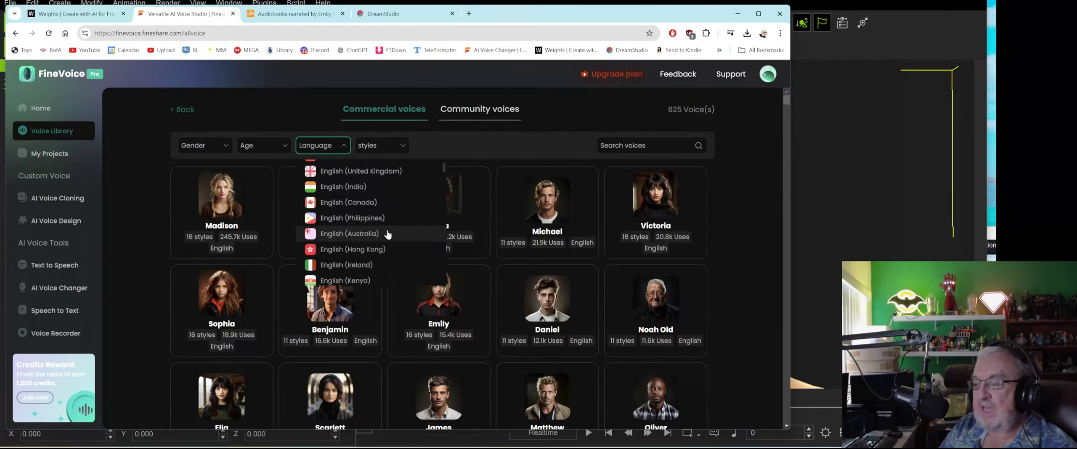
pyautogui.scroll(-8, 387, 227)
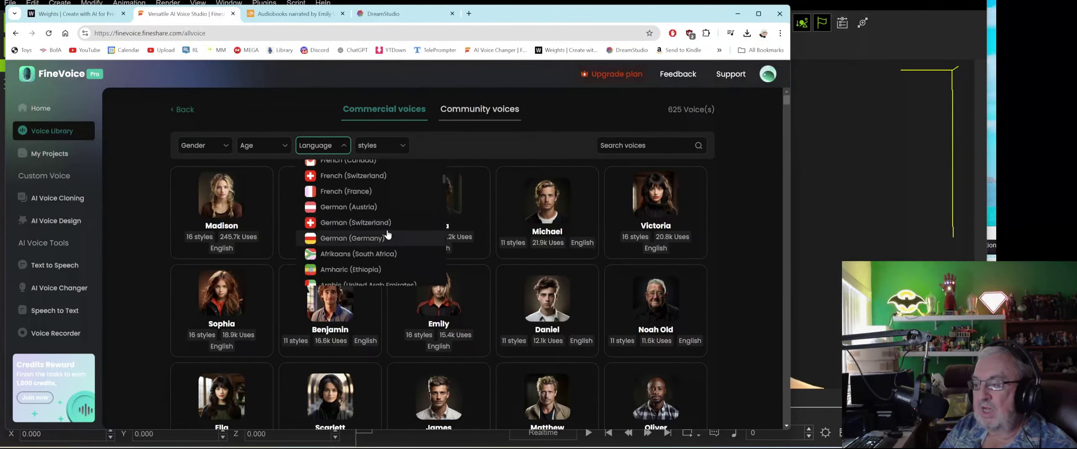
pyautogui.scroll(-8, 387, 216)
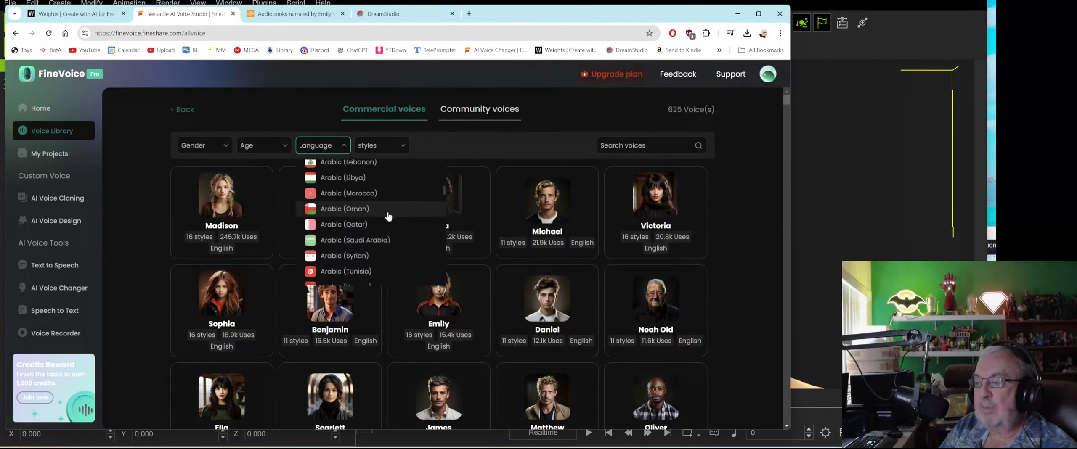
pyautogui.scroll(-8, 387, 216)
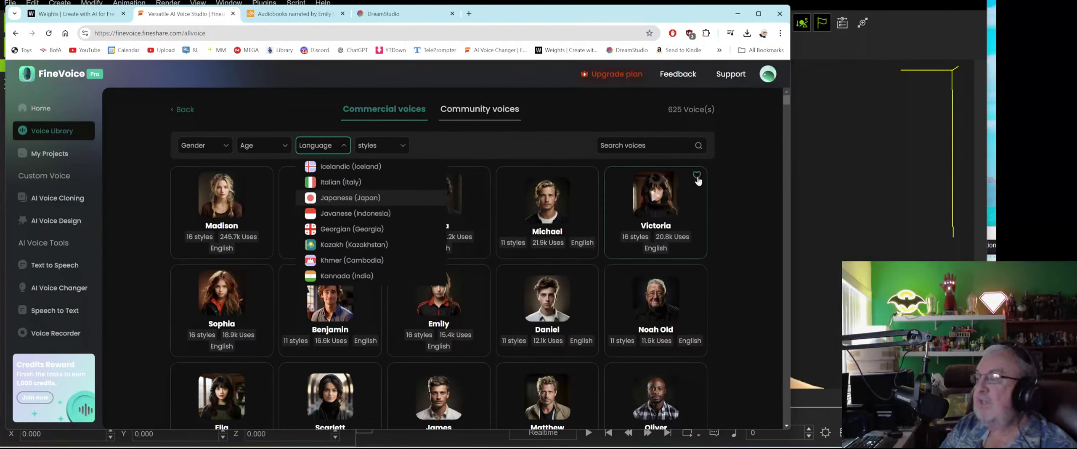
pyautogui.click(723, 153)
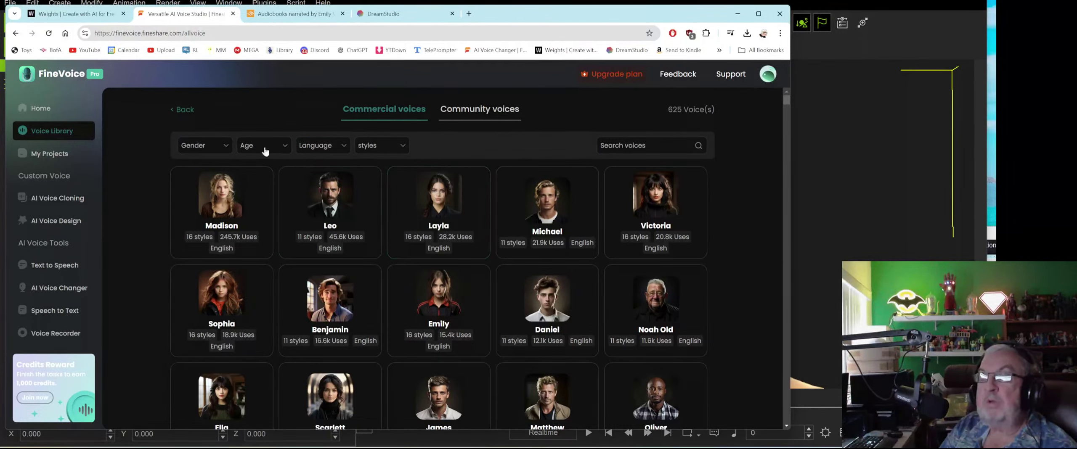
# Revisit the Weights covers and FineVoice's voice list, and close the DreamStudio page.
pyautogui.click(73, 14)
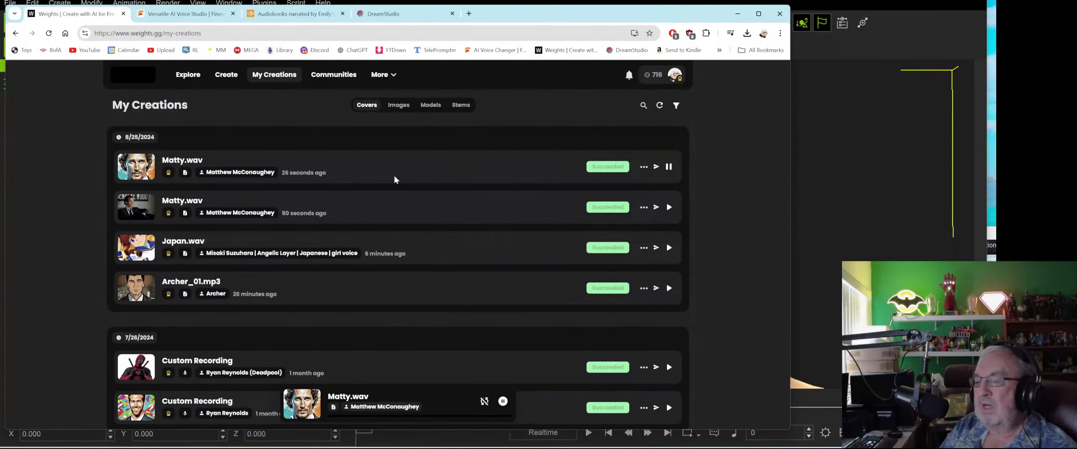
pyautogui.click(177, 14)
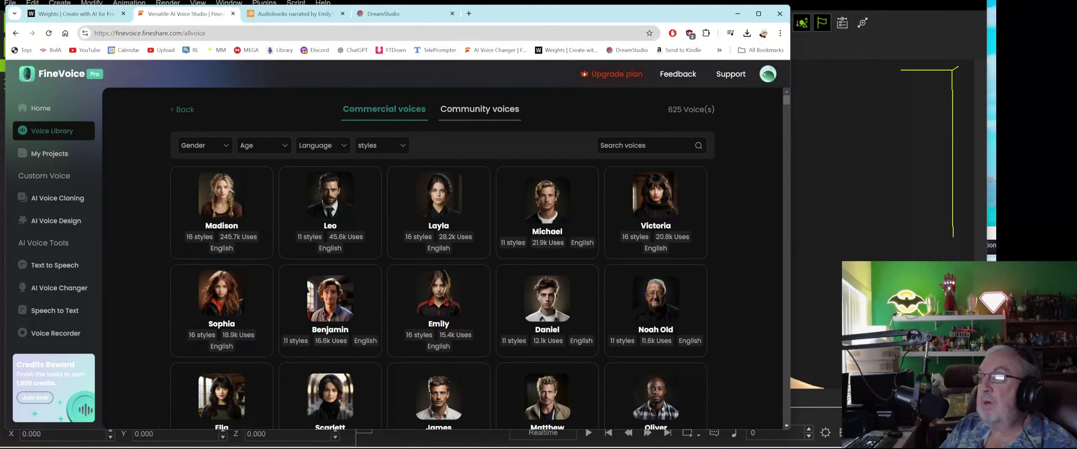
pyautogui.click(452, 14)
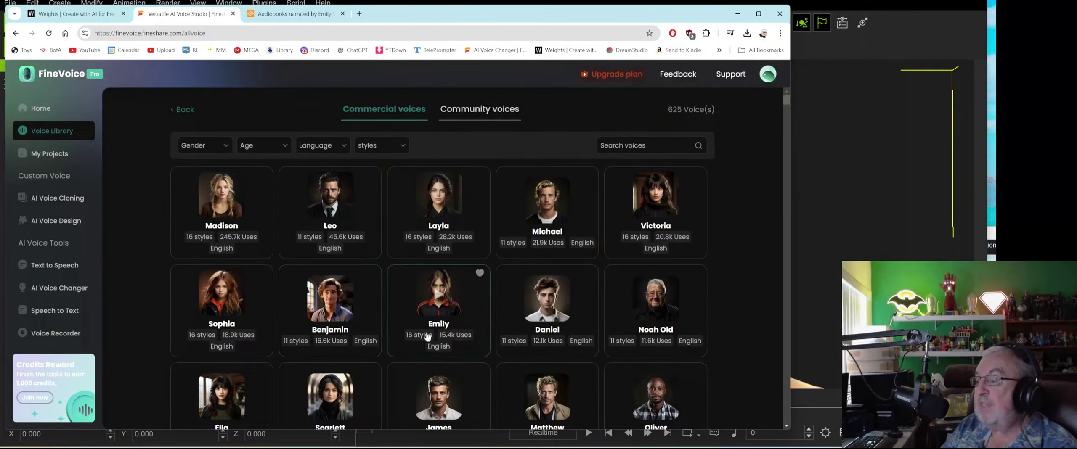
# Switch to Weights and look through the list of own voice models in My Creations.
pyautogui.moveTo(526, 202)
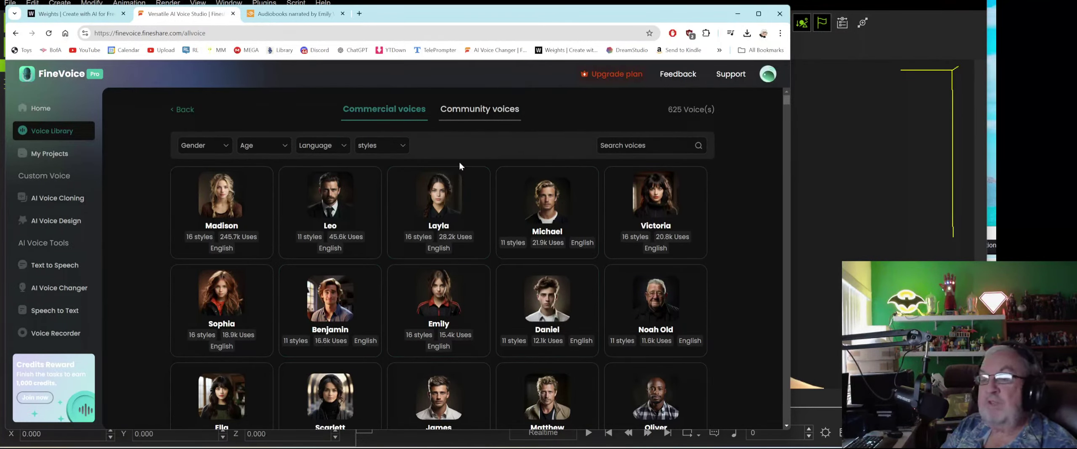
pyautogui.click(72, 13)
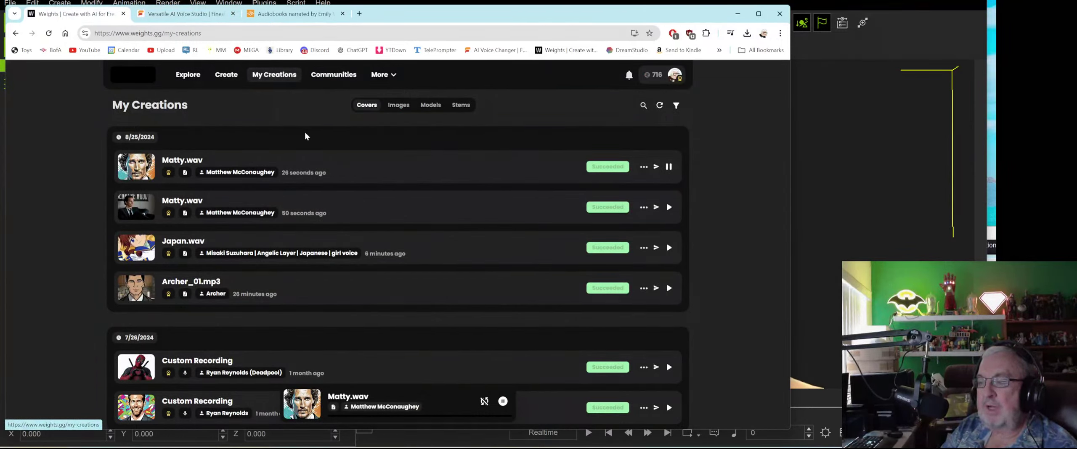
pyautogui.click(430, 105)
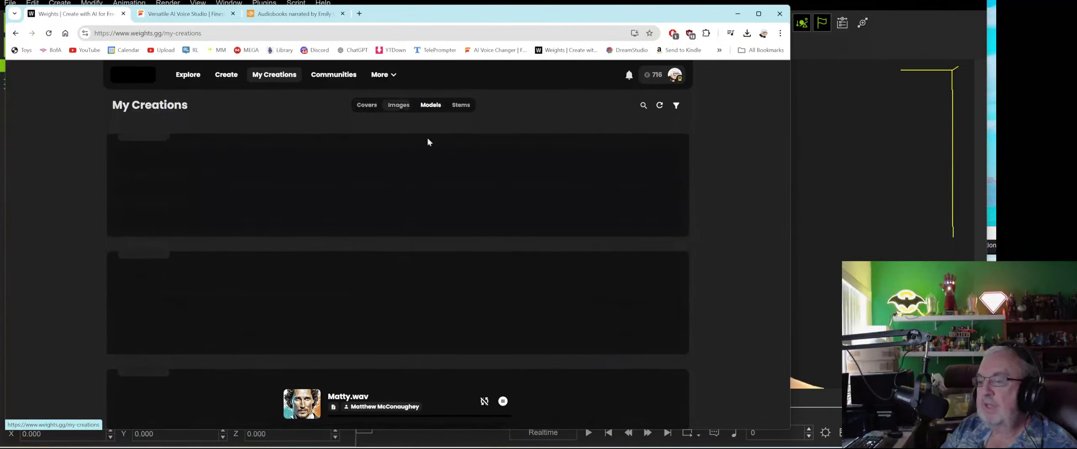
pyautogui.scroll(-10, 384, 244)
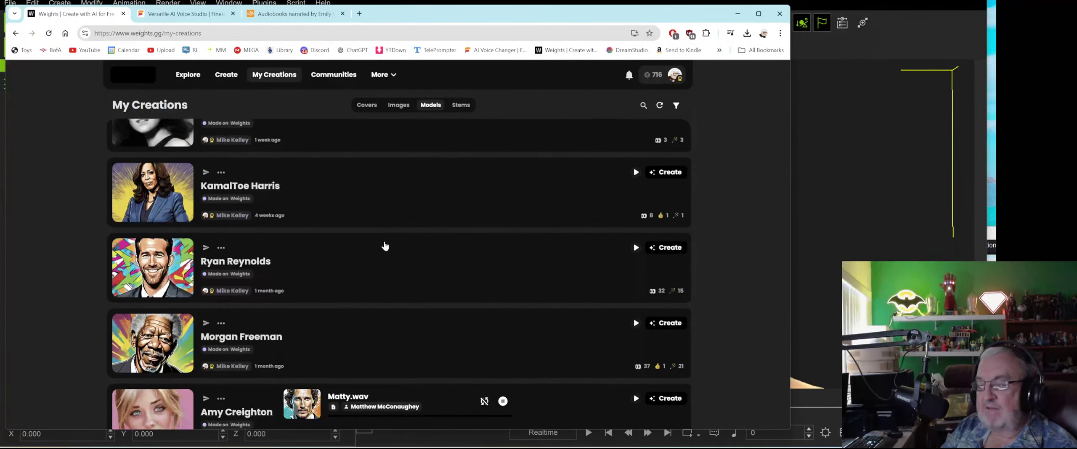
pyautogui.scroll(-5, 384, 245)
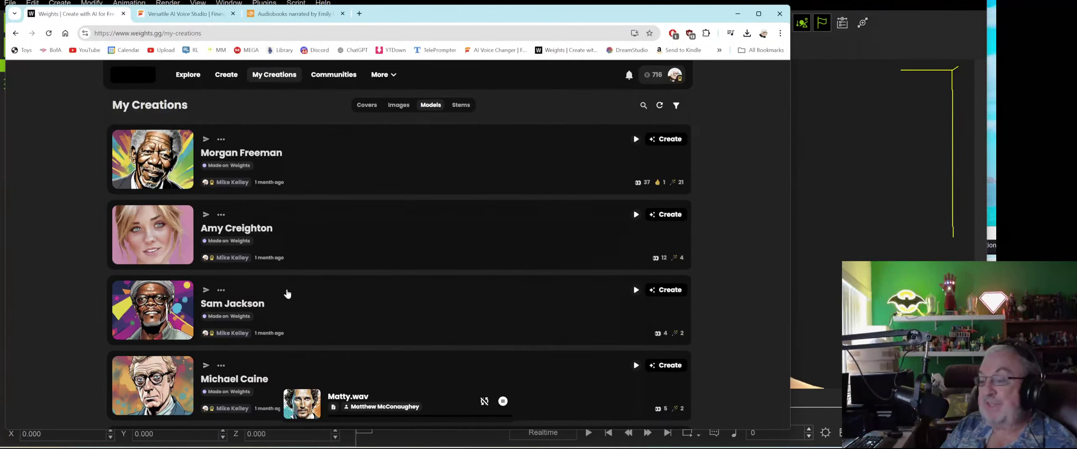
pyautogui.scroll(-1, 286, 294)
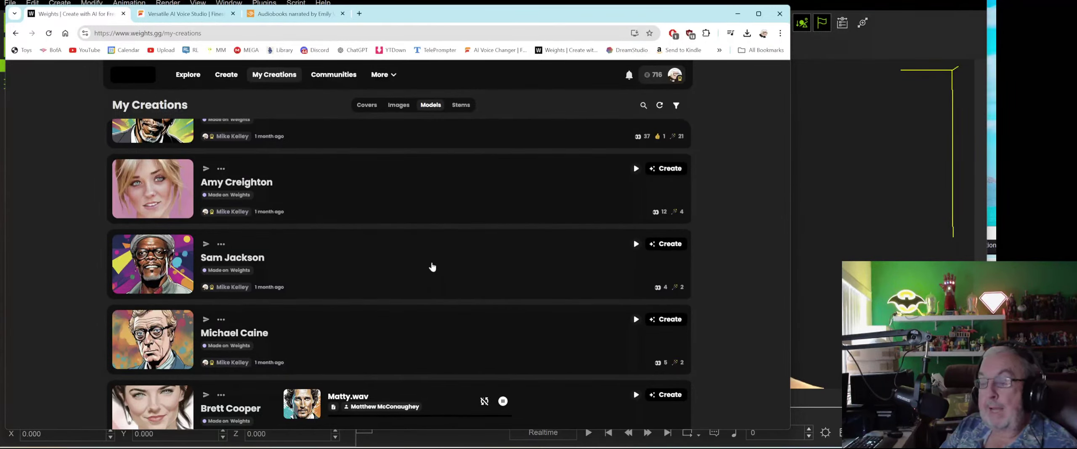
pyautogui.scroll(-4, 433, 266)
pyautogui.scroll(-10, 433, 266)
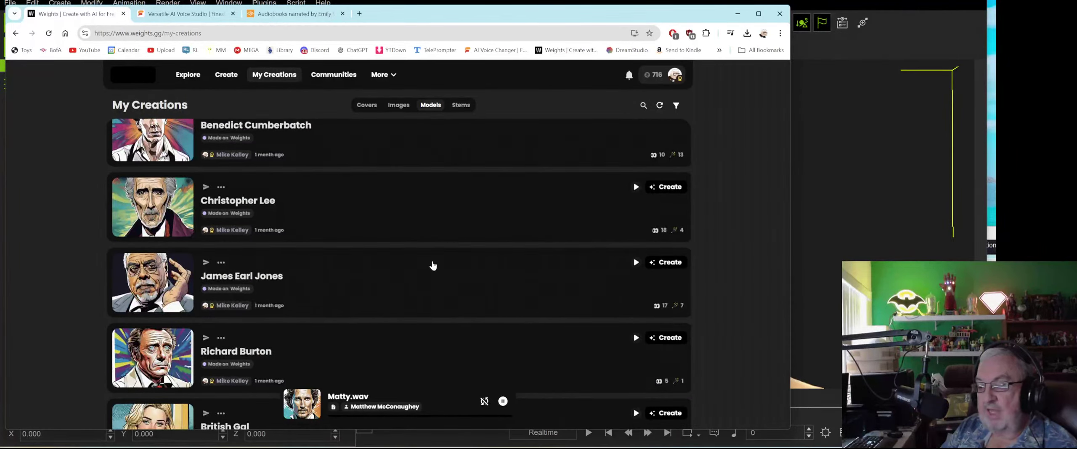
pyautogui.scroll(-1, 433, 265)
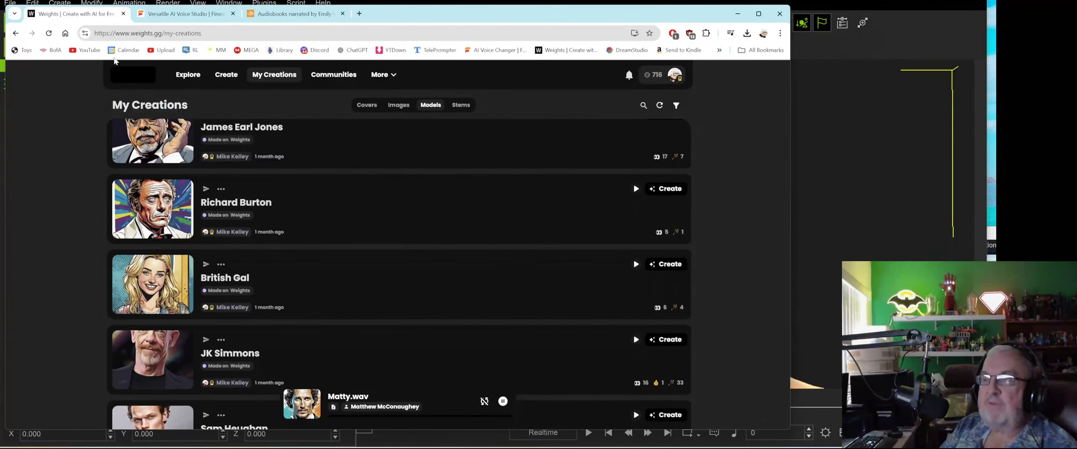
# Review FineVoice's Text to Speech and AI Voice Cloning pages with the own cloned voices, ending on AI Voice Changer.
pyautogui.click(178, 16)
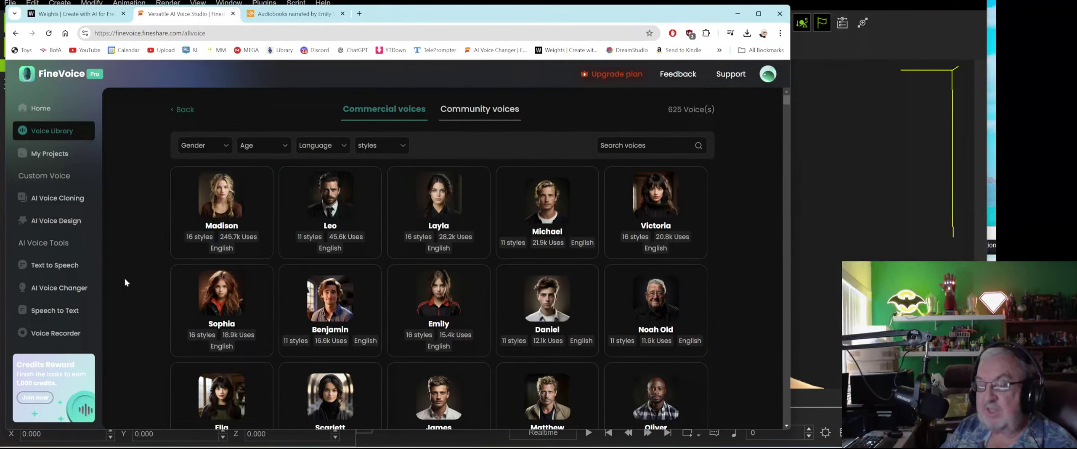
pyautogui.click(85, 273)
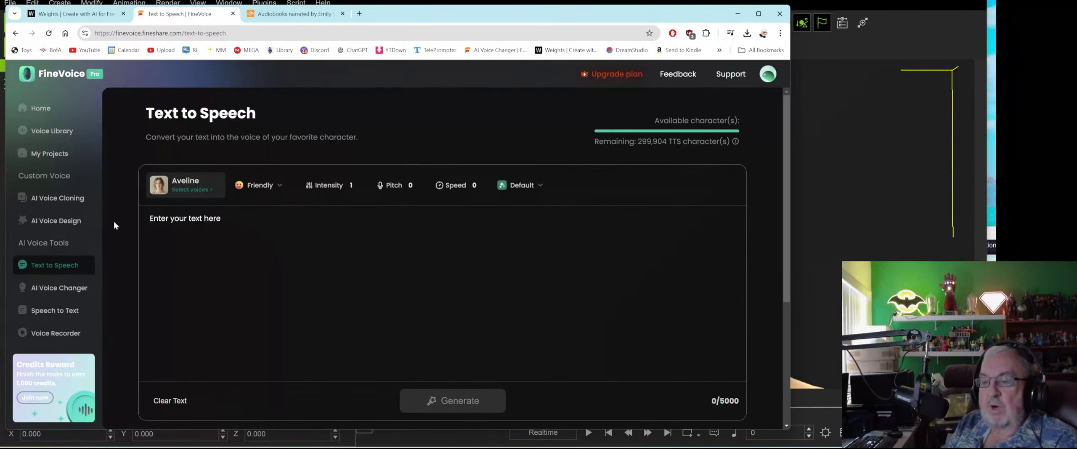
pyautogui.click(76, 201)
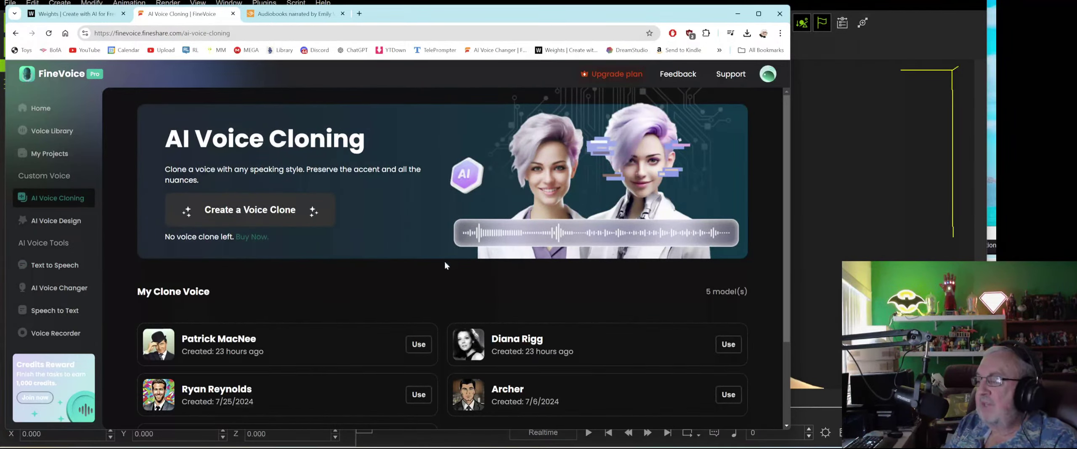
pyautogui.scroll(-1, 441, 262)
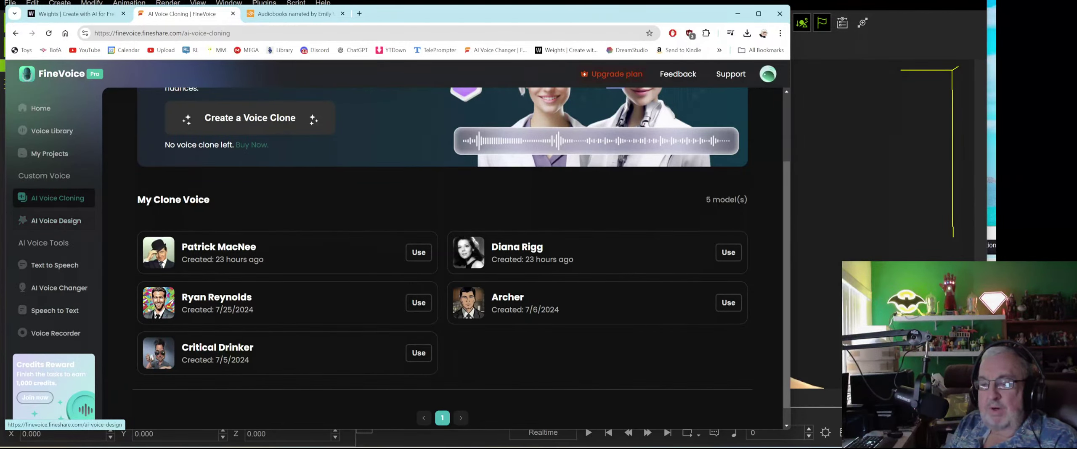
pyautogui.click(68, 287)
pyautogui.scroll(3, 548, 290)
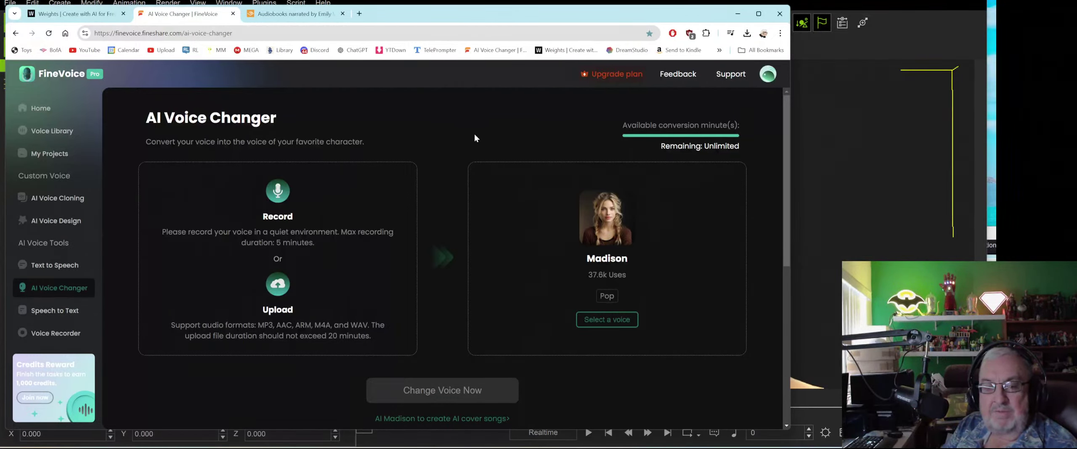
# Look over FineVoice's AI Voice Changer page, and return to the own voice models in Weights.
pyautogui.scroll(-2, 475, 138)
pyautogui.scroll(2, 474, 137)
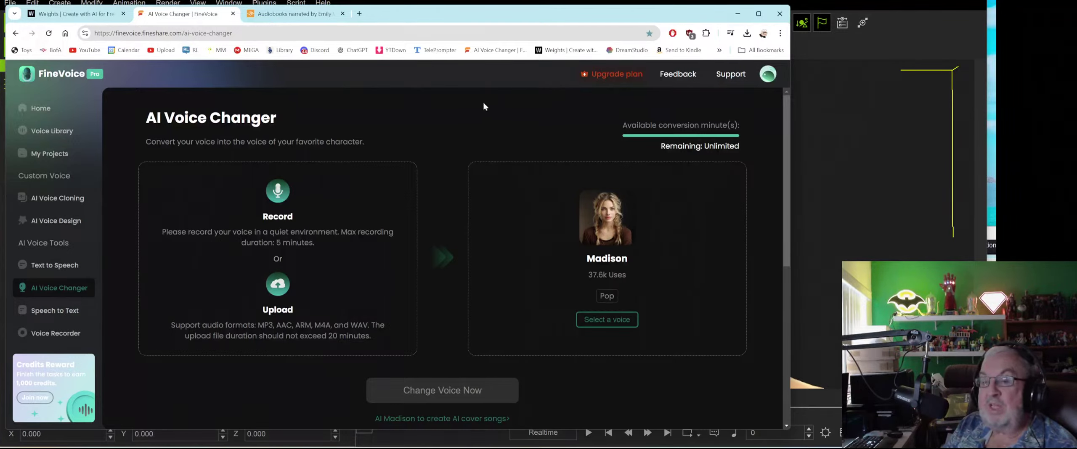
pyautogui.click(72, 13)
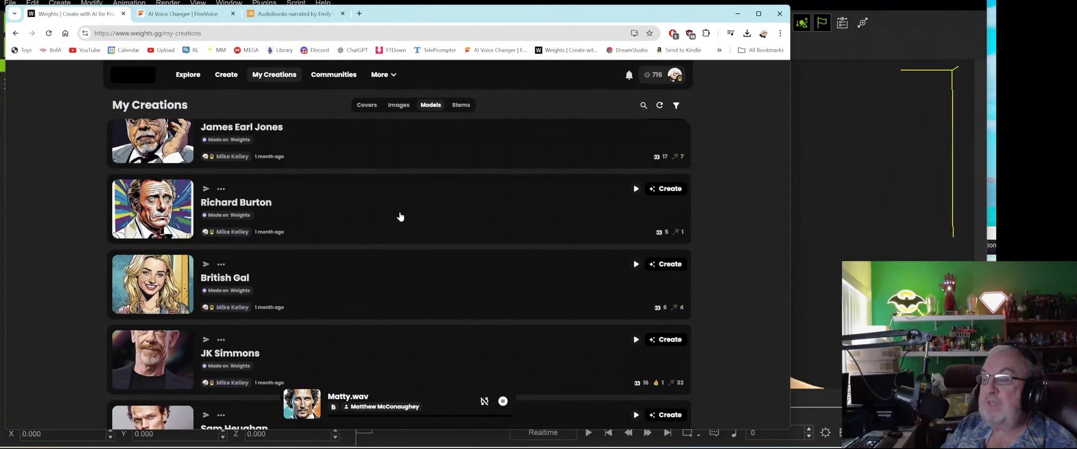
pyautogui.scroll(5, 400, 217)
pyautogui.scroll(20, 399, 216)
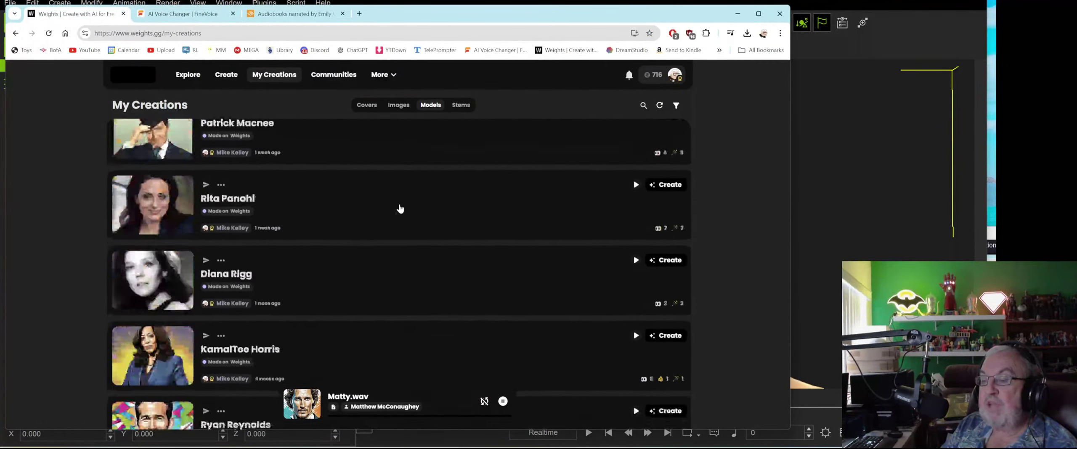
# Search the Weights community voice models for "jude law".
pyautogui.click(188, 74)
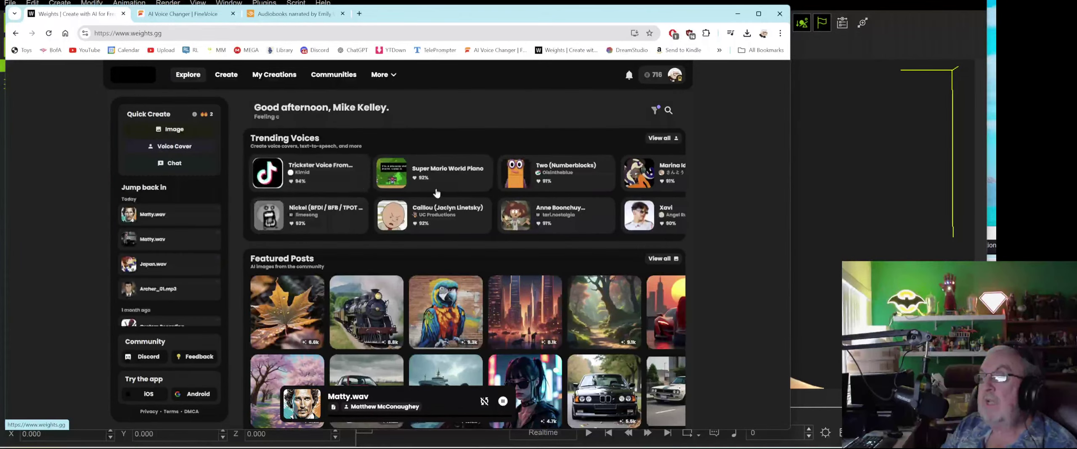
pyautogui.click(668, 110)
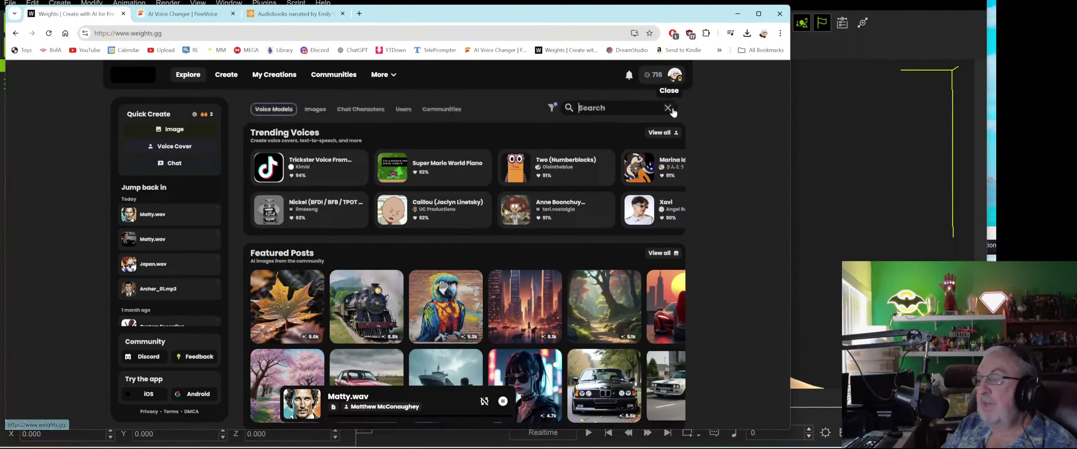
pyautogui.write('ju')
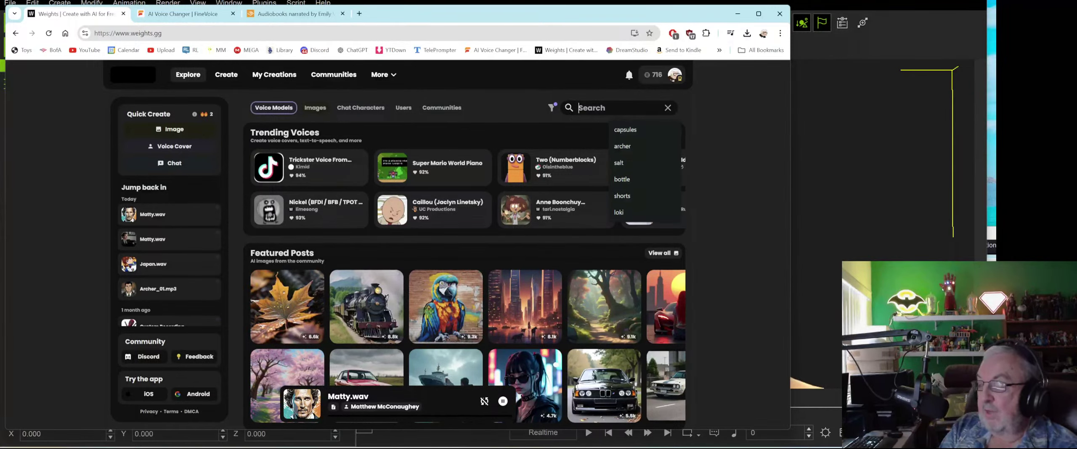
pyautogui.write('de')
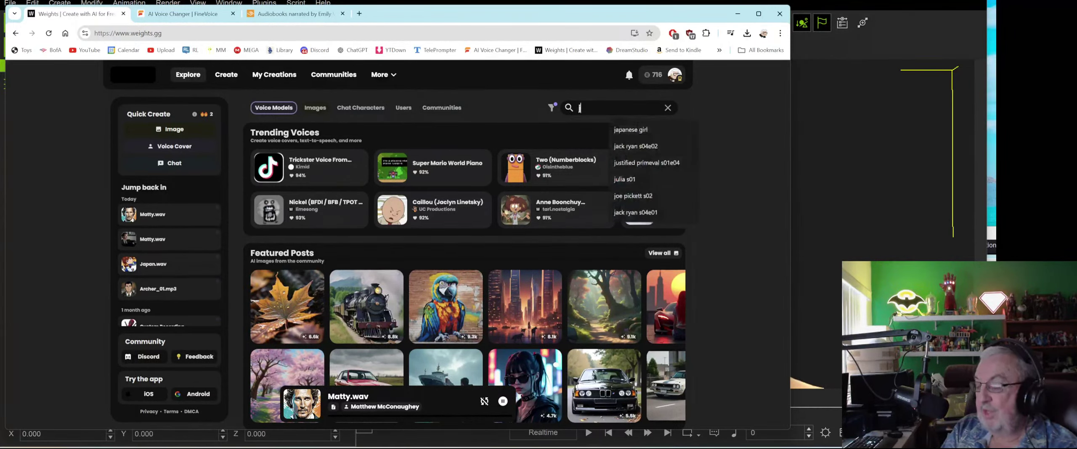
pyautogui.write(' law')
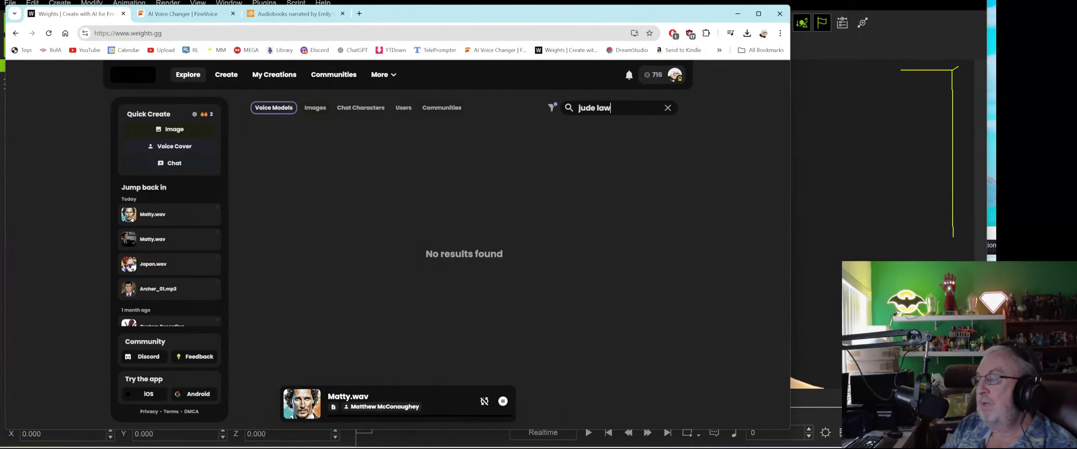
# Search the community voice models for "hulk", browse the results and clear the search text.
pyautogui.hotkey('ctrl', 'a')
pyautogui.write('hulk')
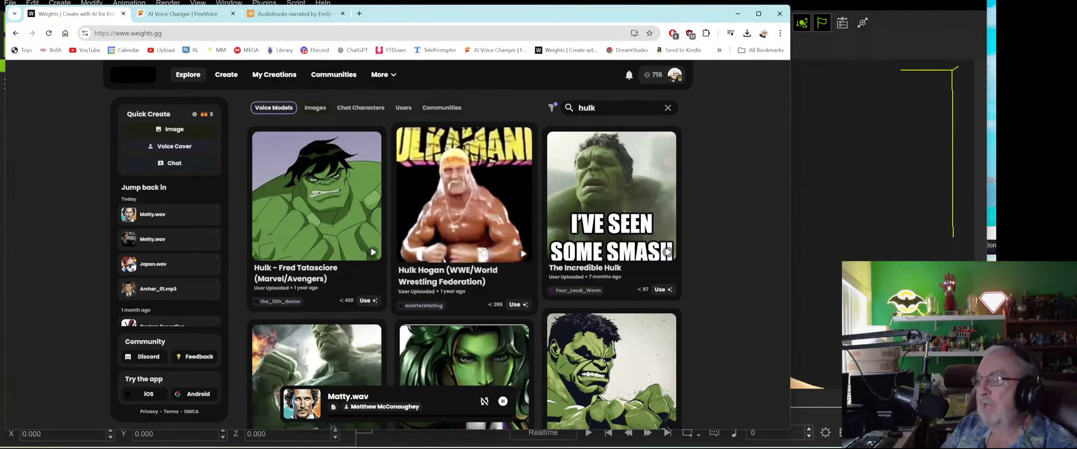
pyautogui.scroll(-3, 581, 139)
pyautogui.scroll(3, 586, 149)
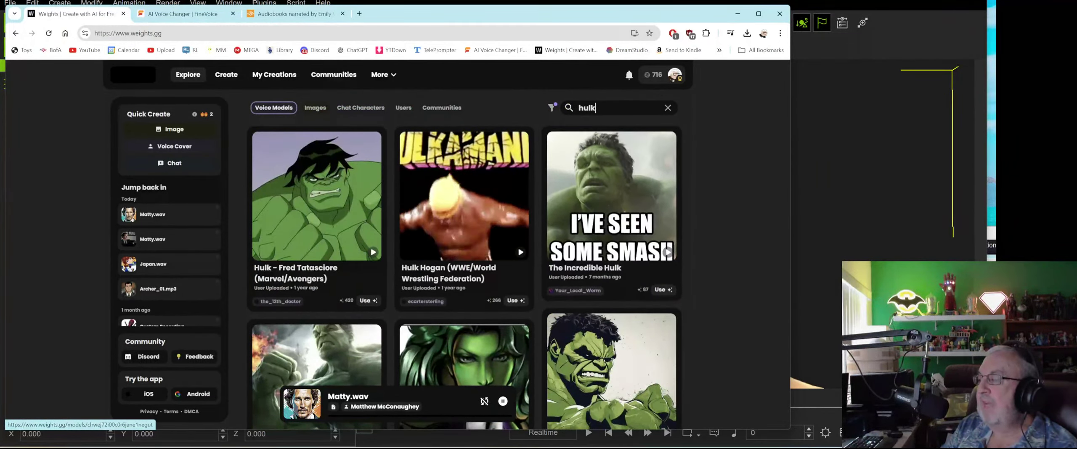
pyautogui.hotkey('ctrl', 'a')
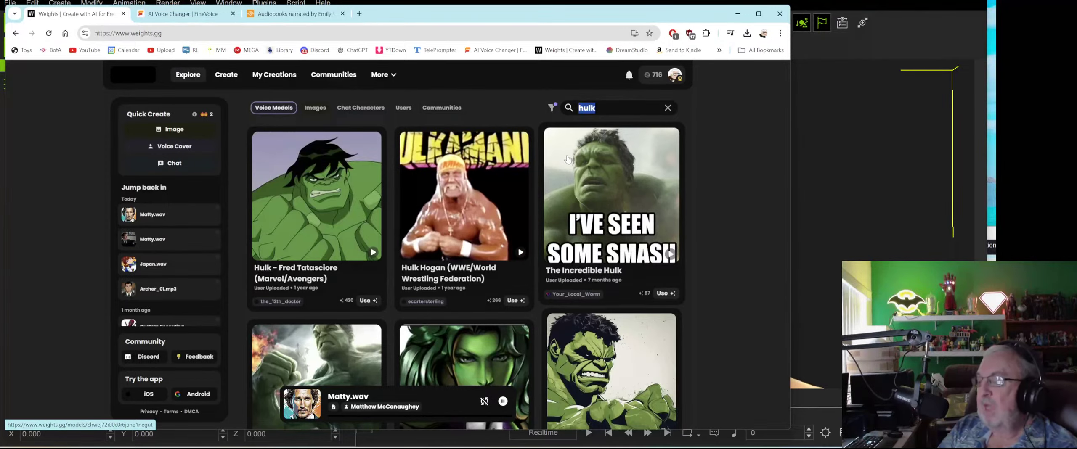
pyautogui.press('BackSpace')
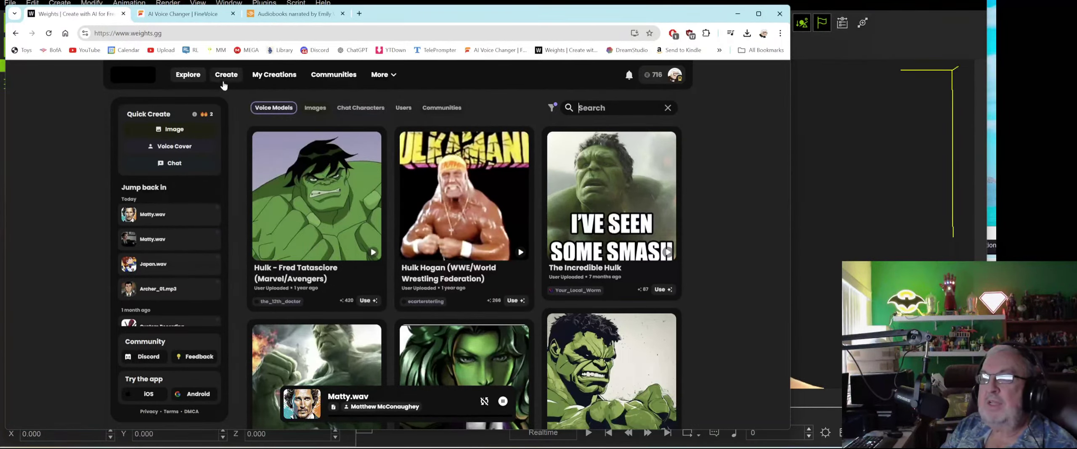
# Look through the own voice models in My Creations, from Matthew McConaughey down to Brett Cooper and Frank McCourt.
pyautogui.click(274, 75)
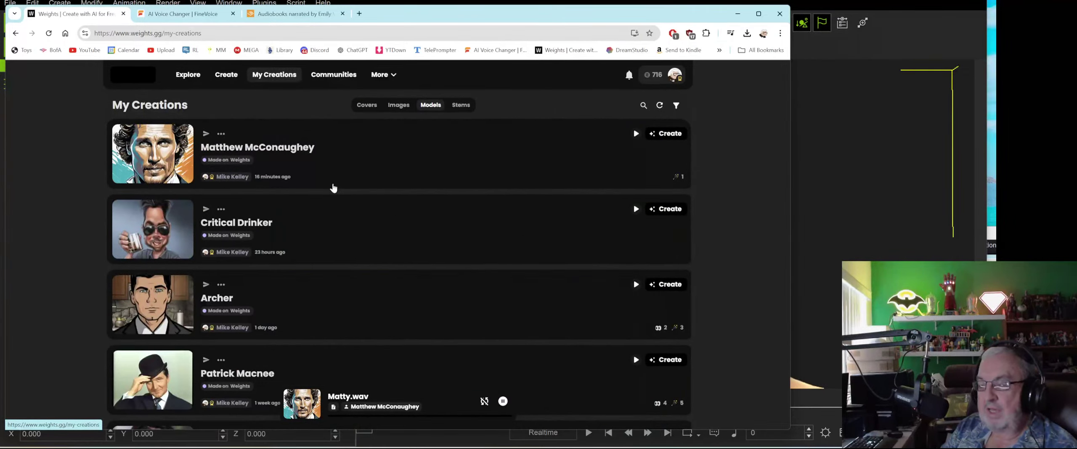
pyautogui.scroll(-10, 333, 188)
pyautogui.scroll(-7, 333, 188)
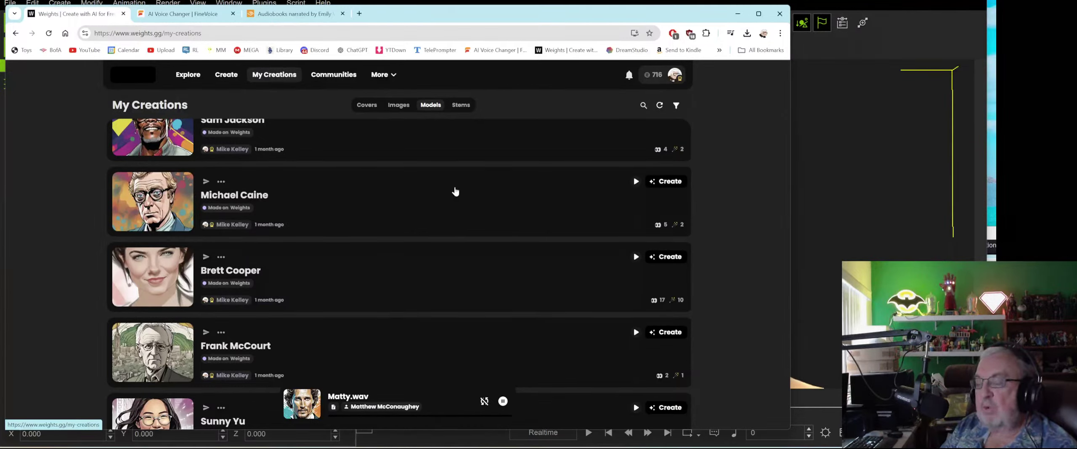
pyautogui.scroll(8, 447, 199)
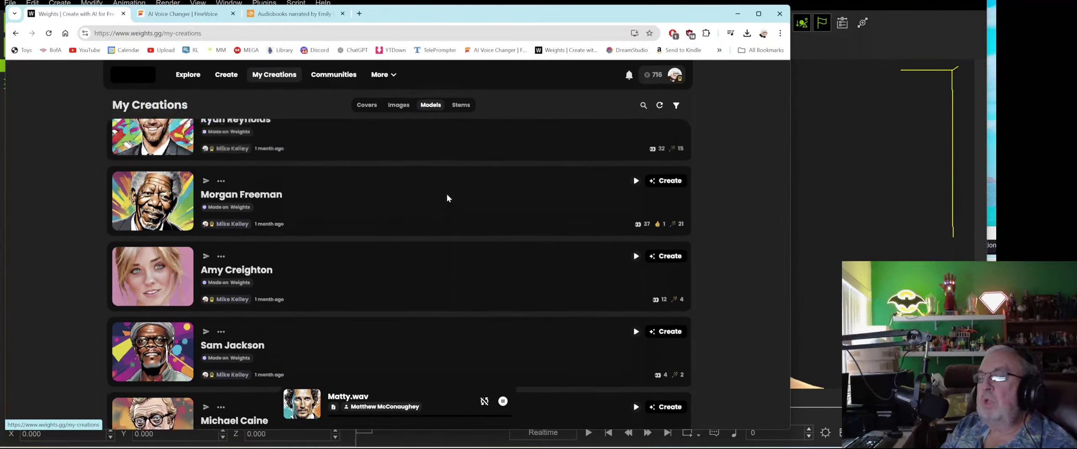
pyautogui.scroll(-4, 437, 164)
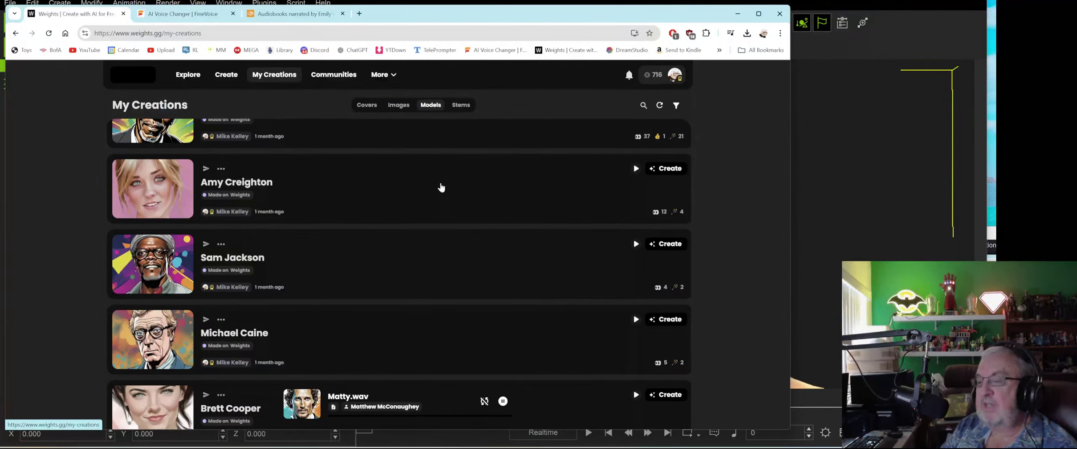
pyautogui.scroll(10, 440, 186)
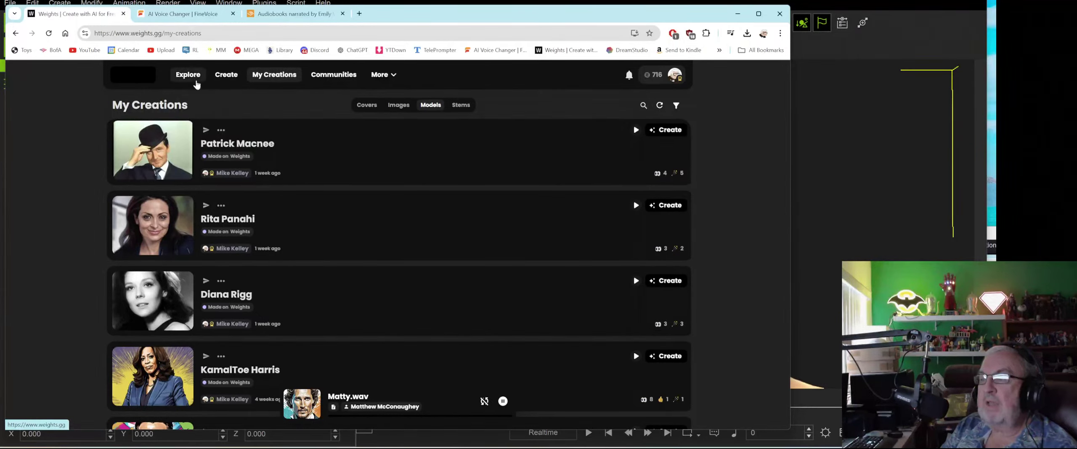
# Open the "Hulk - Fred Tatasciore (Marvel/Avengers)" voice model and view its additional options, such as downloading the model.
pyautogui.click(188, 74)
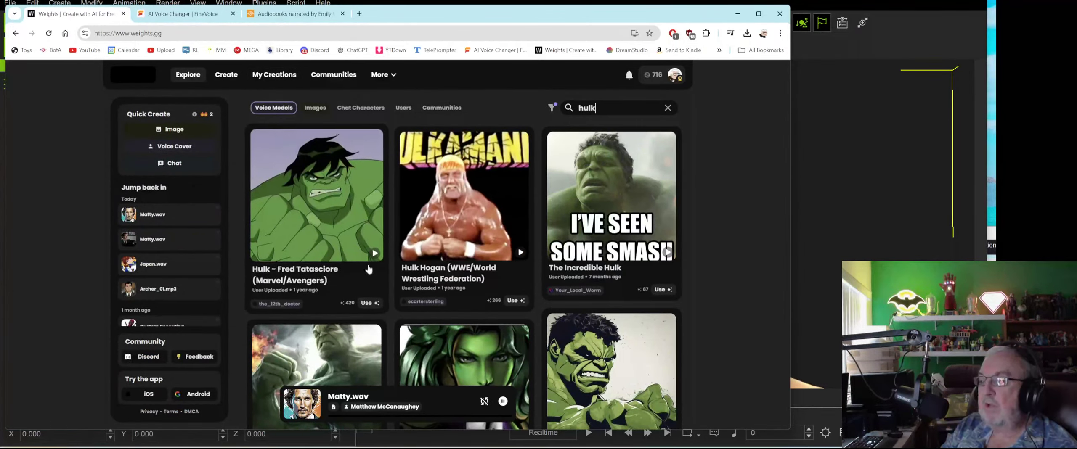
pyautogui.click(336, 212)
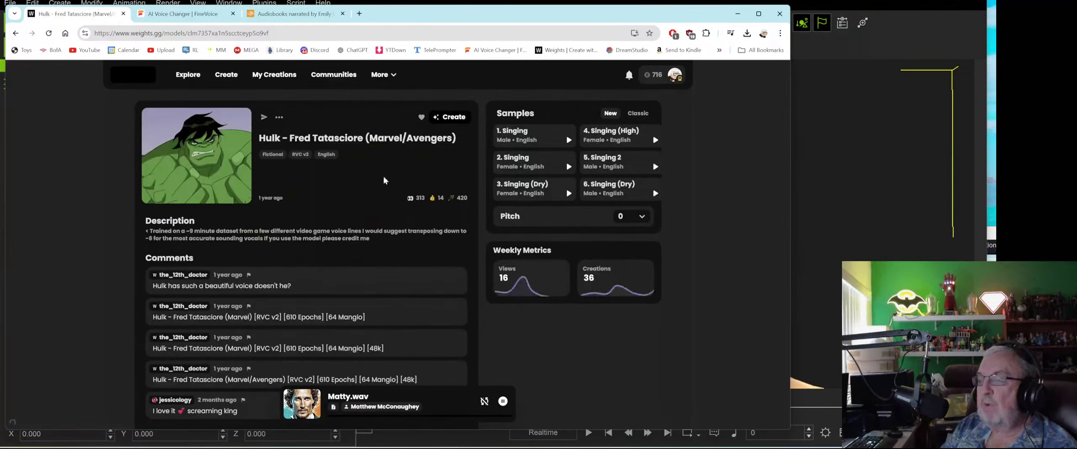
pyautogui.click(279, 117)
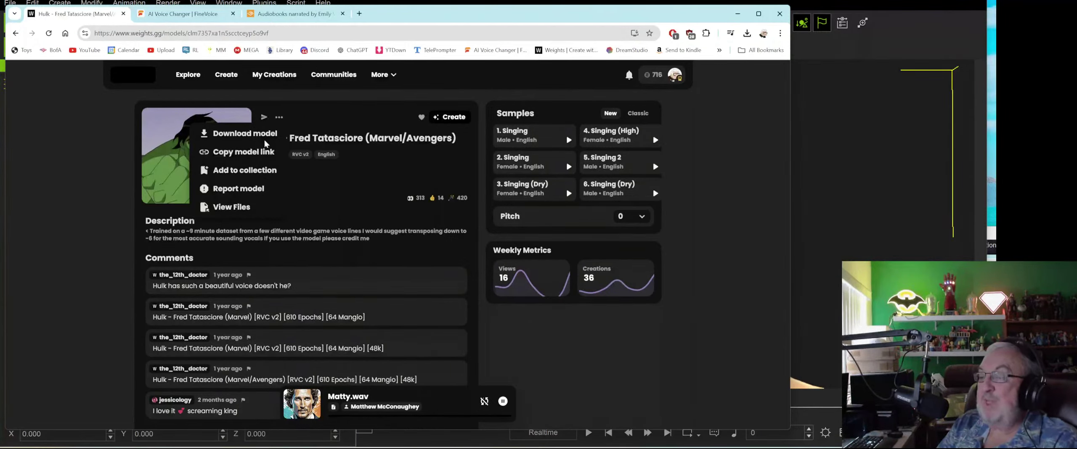
pyautogui.click(324, 187)
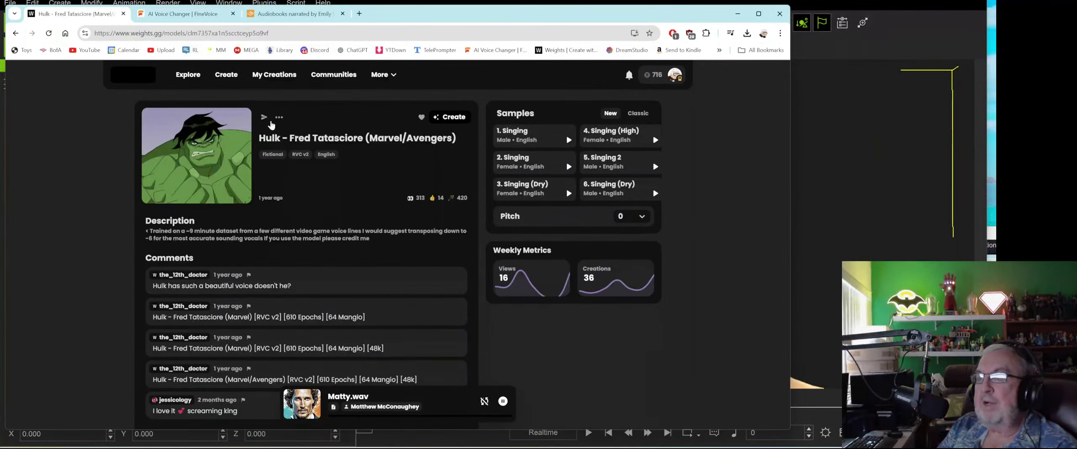
# Check the Create with AI options, and search the own voice models in My Creations for the Michael Caine model.
pyautogui.click(228, 80)
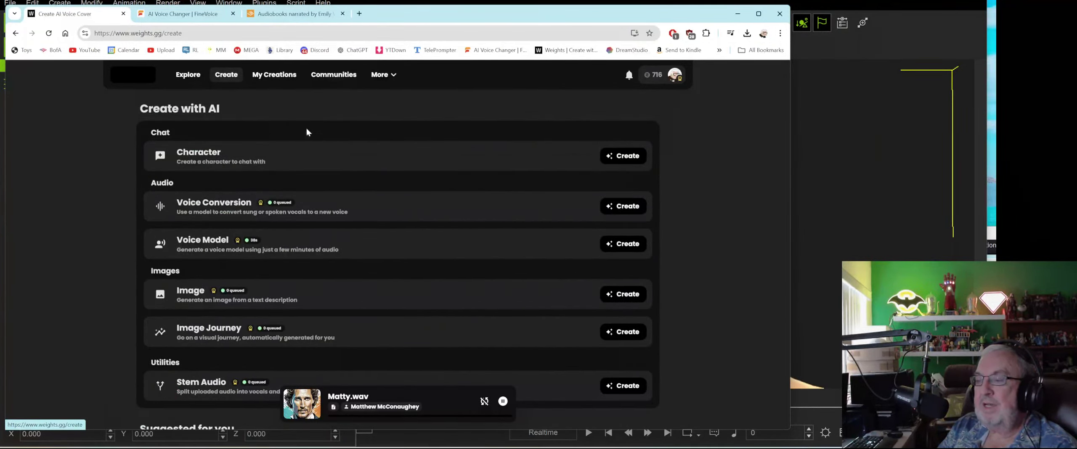
pyautogui.click(276, 75)
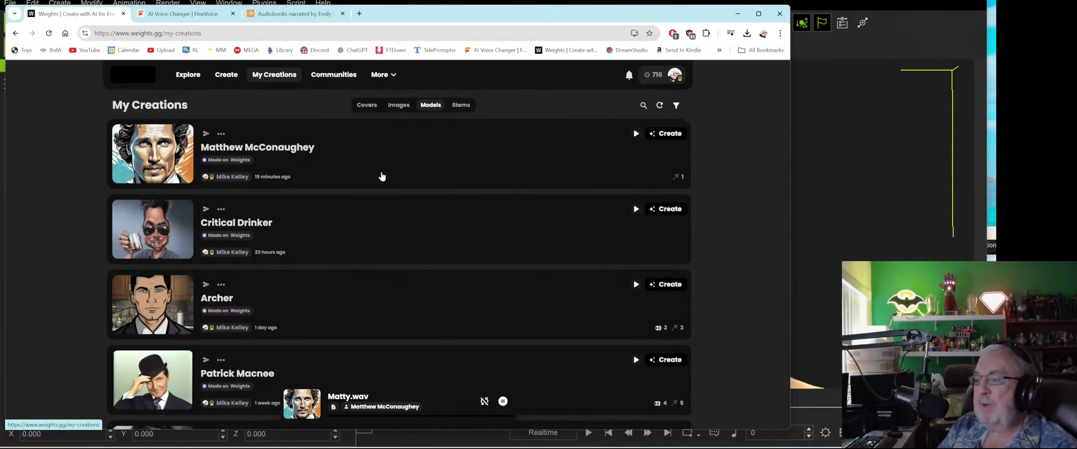
pyautogui.scroll(-3, 362, 231)
pyautogui.scroll(-20, 362, 231)
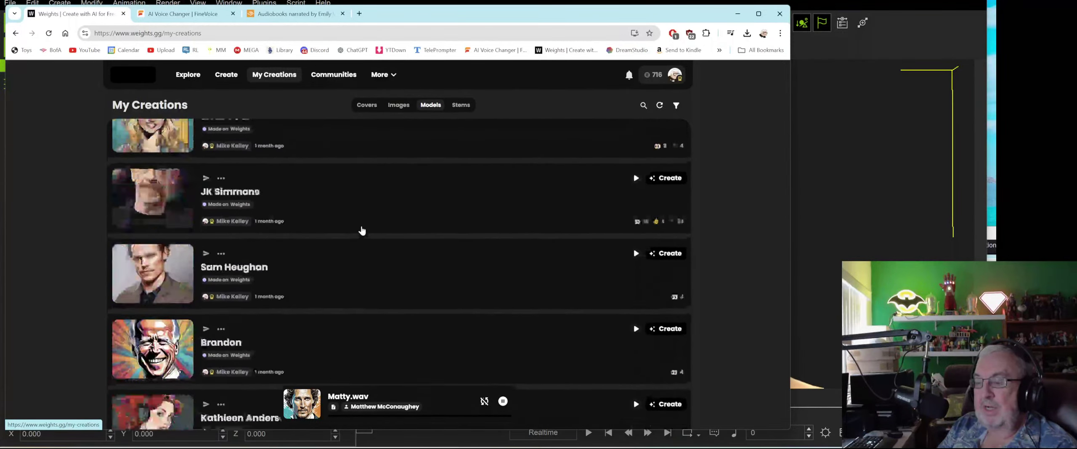
pyautogui.scroll(4, 362, 231)
pyautogui.scroll(5, 362, 231)
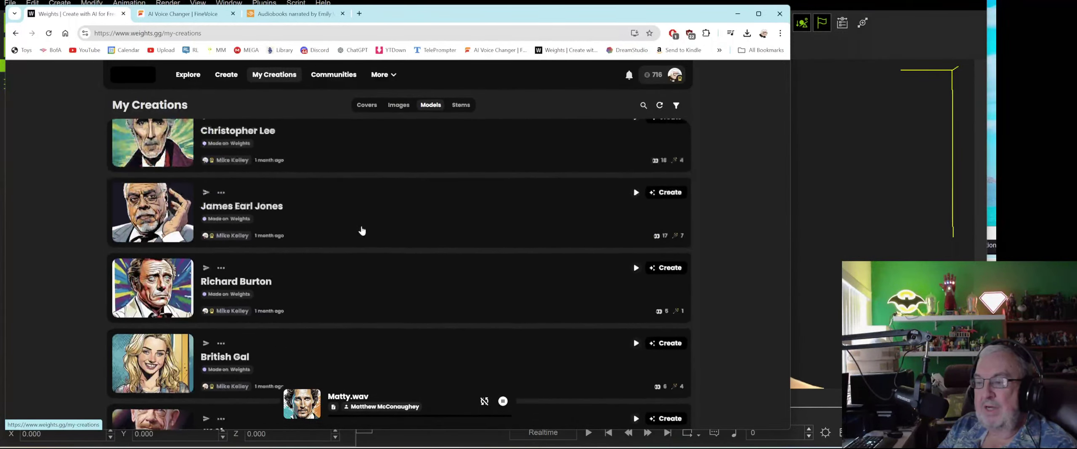
pyautogui.scroll(-5, 361, 230)
pyautogui.scroll(-3, 361, 230)
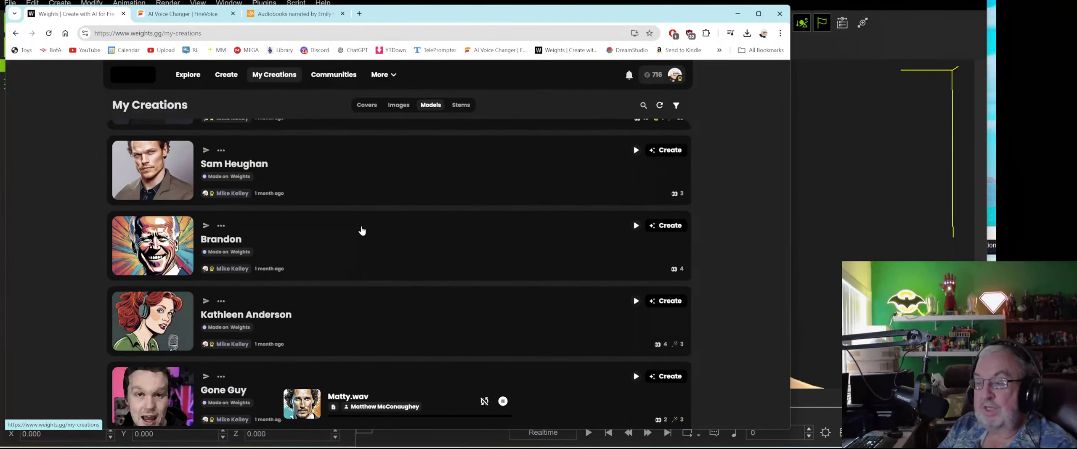
pyautogui.scroll(-1, 342, 247)
pyautogui.scroll(10, 342, 247)
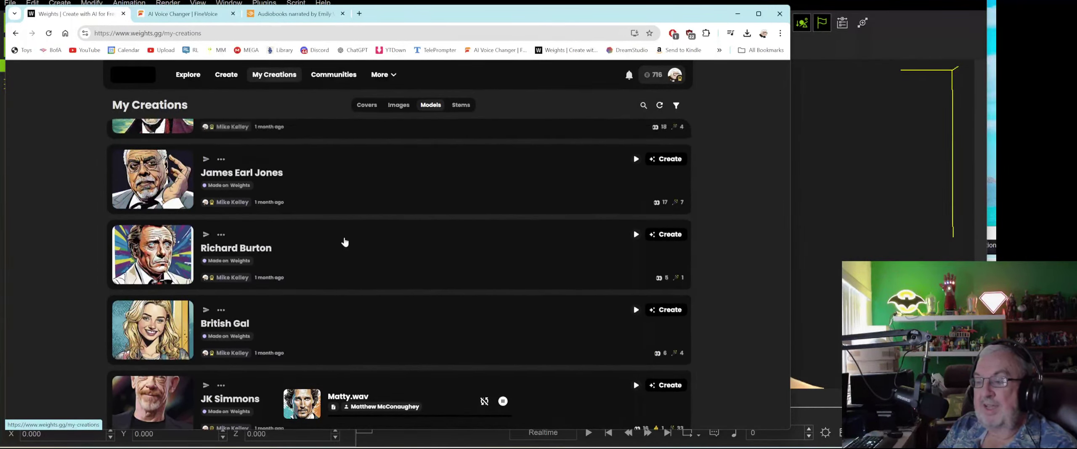
pyautogui.scroll(4, 345, 242)
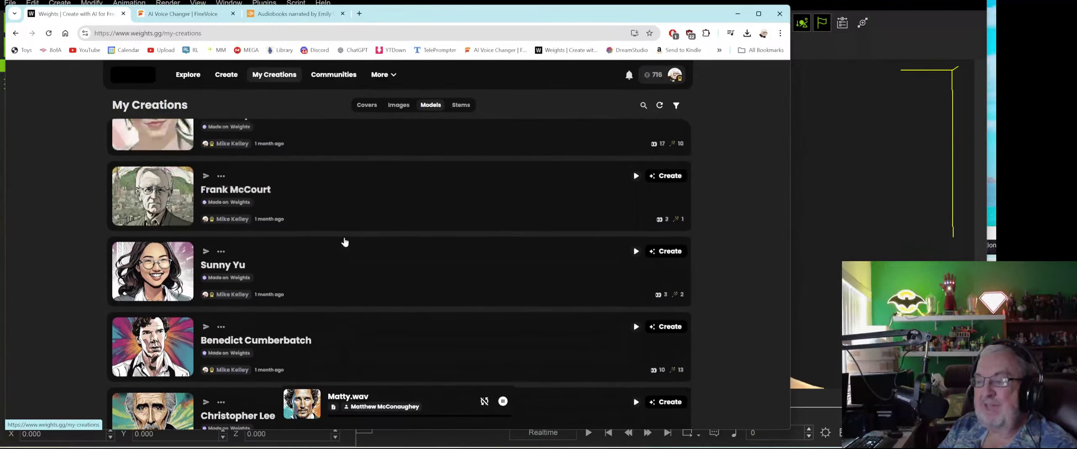
pyautogui.scroll(3, 386, 265)
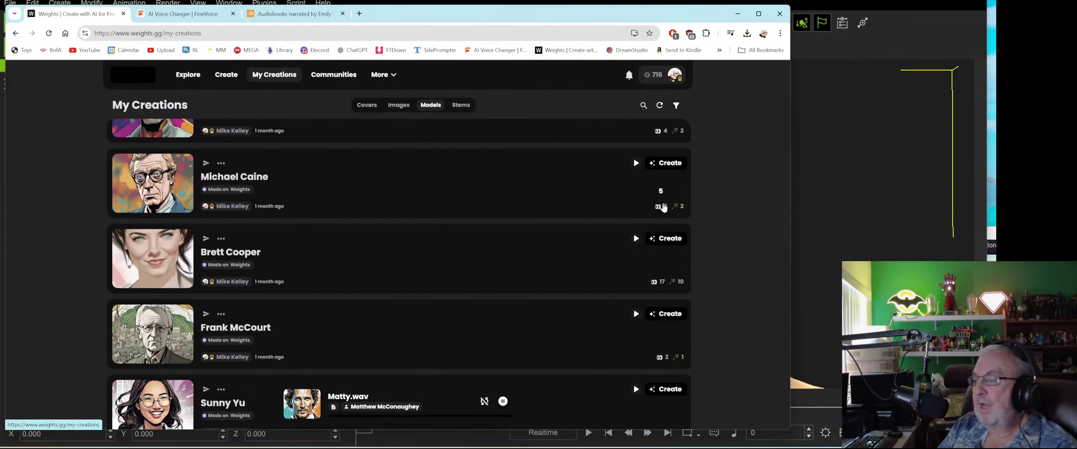
# Start a new cover with the Michael Caine voice model and choose Recording as the input audio.
pyautogui.click(666, 163)
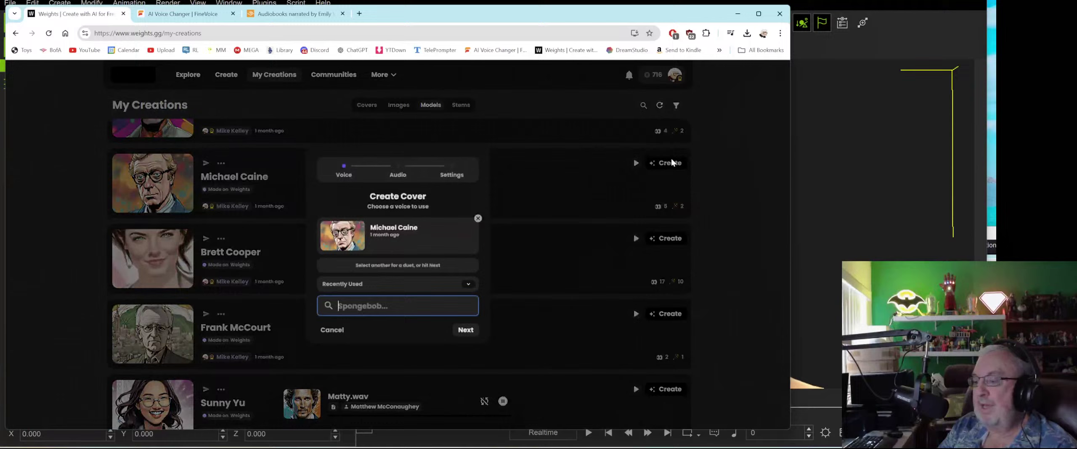
pyautogui.click(467, 331)
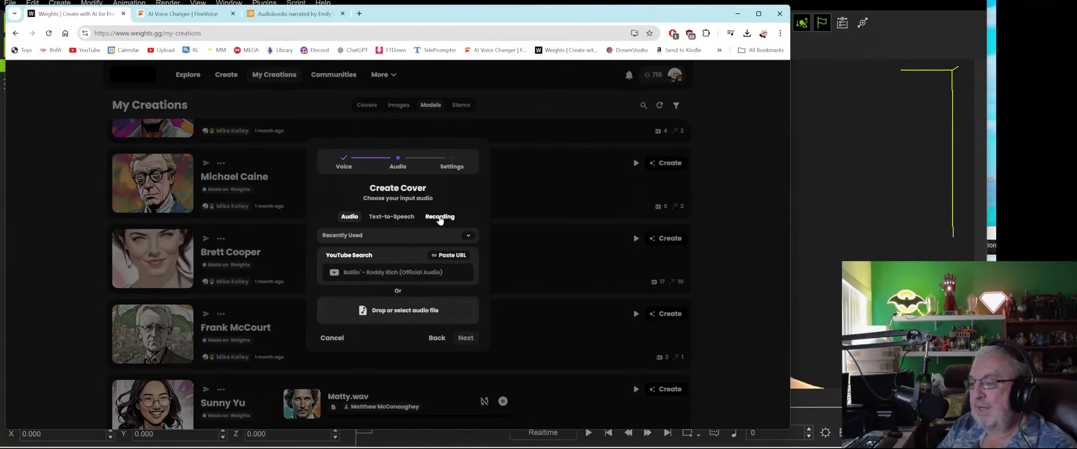
pyautogui.click(439, 217)
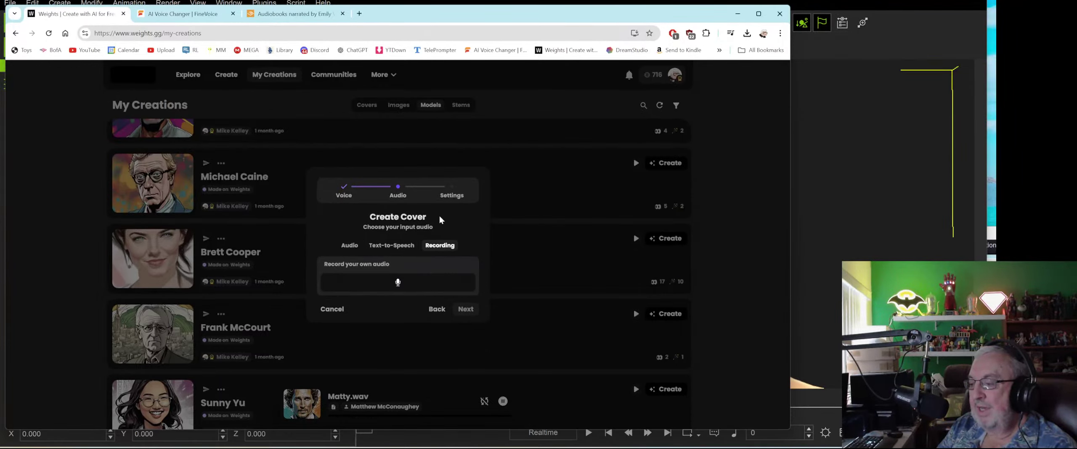
# Record your own audio for the Michael Caine cover, discarding the first take and saving the second.
pyautogui.click(398, 283)
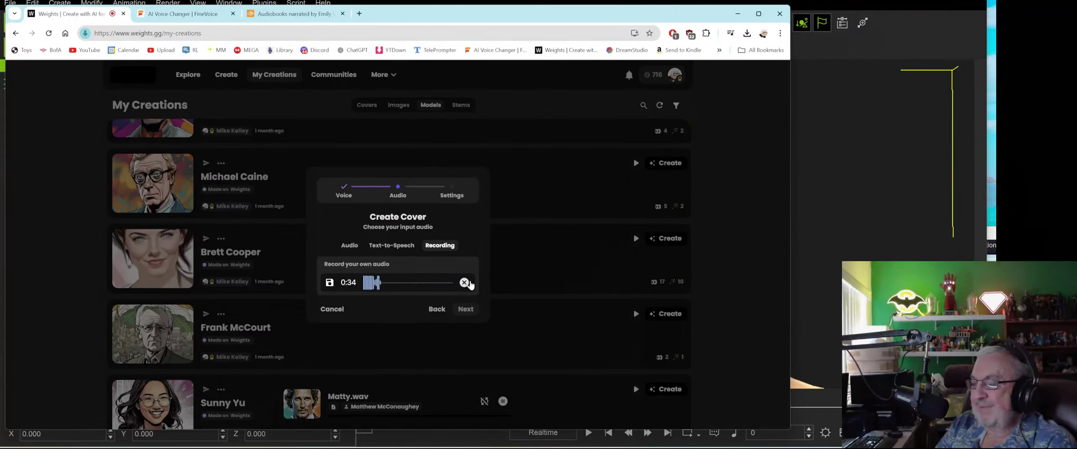
pyautogui.click(465, 283)
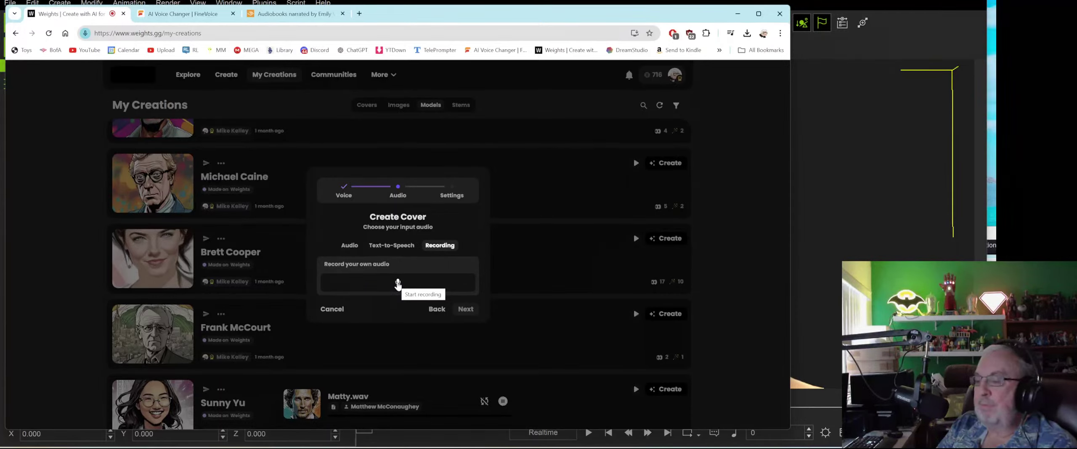
pyautogui.click(398, 283)
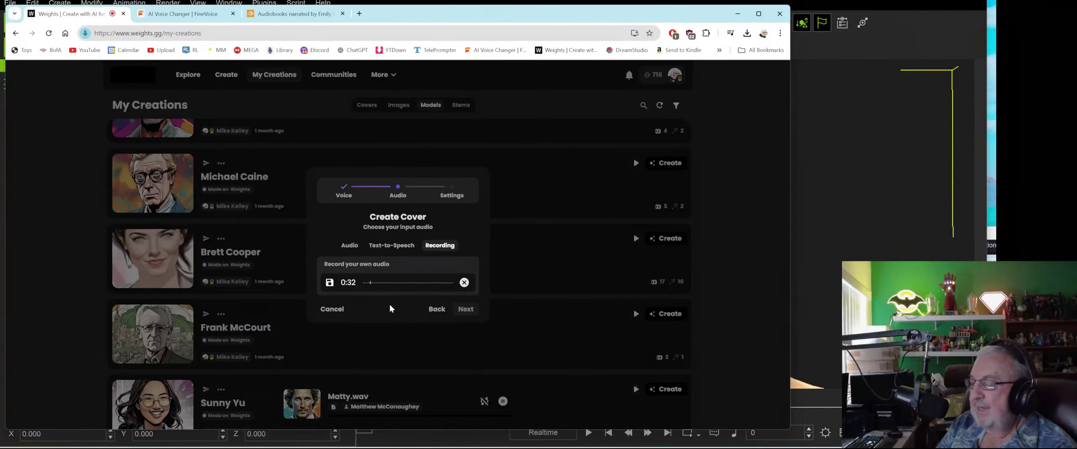
pyautogui.click(330, 283)
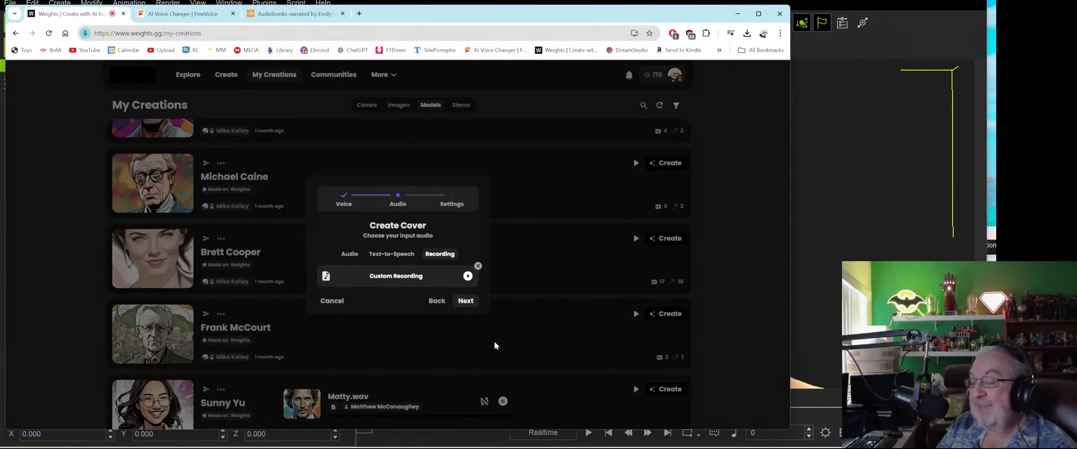
# Continue with the custom recording and create the Michael Caine cover without changing the pitch setting.
pyautogui.click(465, 301)
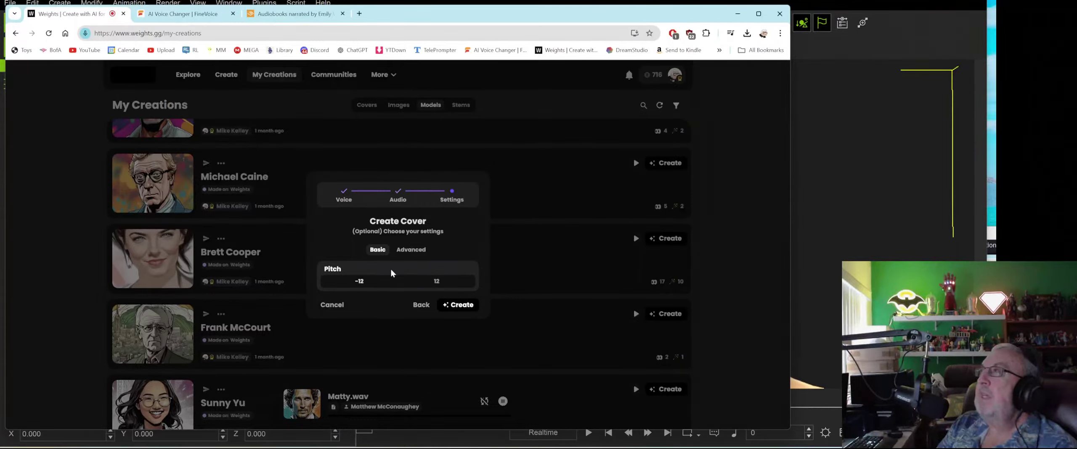
pyautogui.moveTo(393, 281)
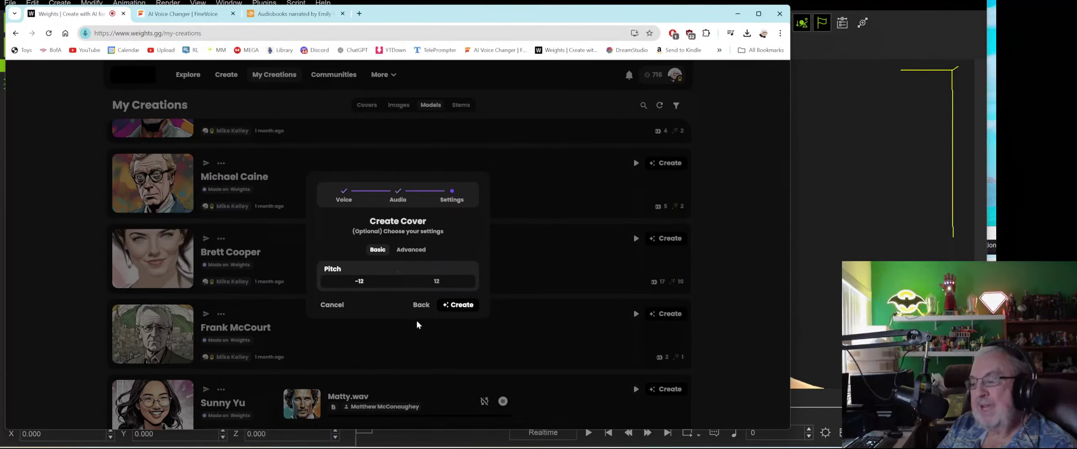
pyautogui.click(462, 305)
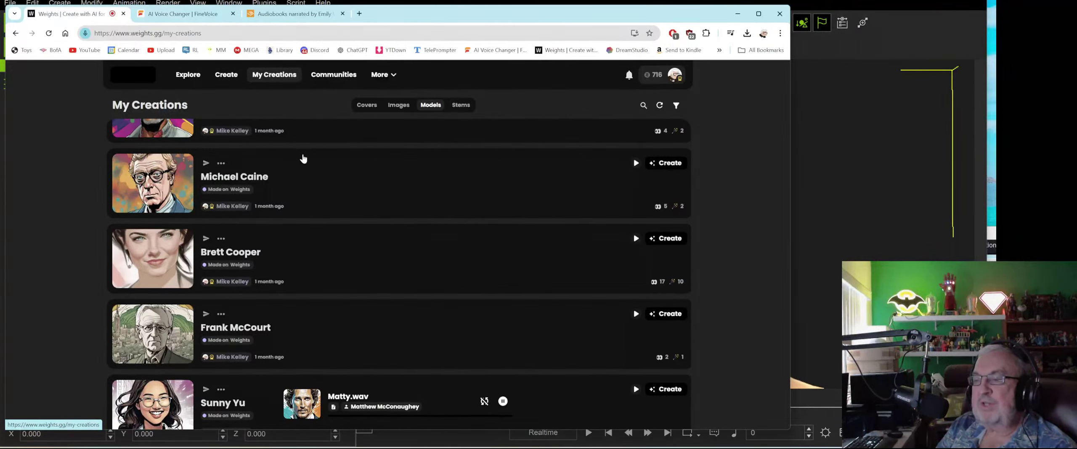
# Refresh the list of own covers in My Creations and play the new Michael Caine custom recording.
pyautogui.click(363, 106)
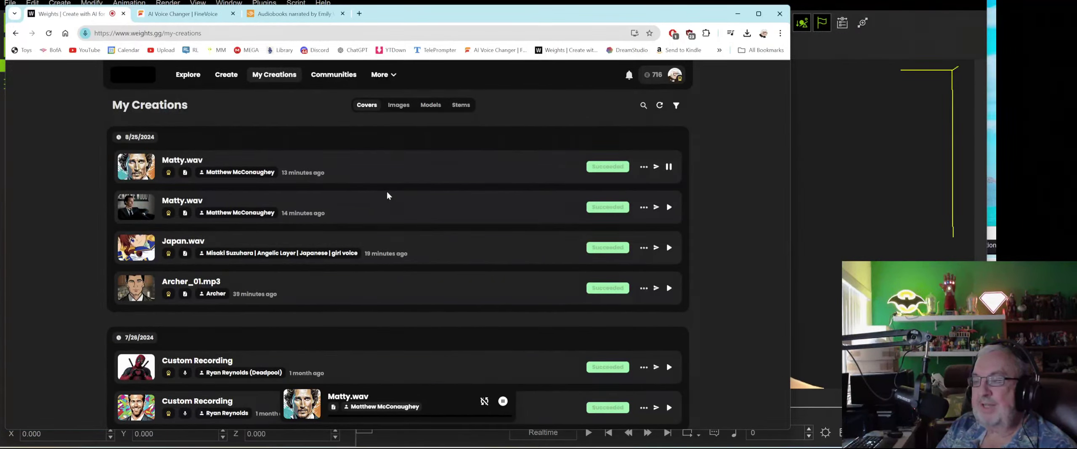
pyautogui.click(48, 32)
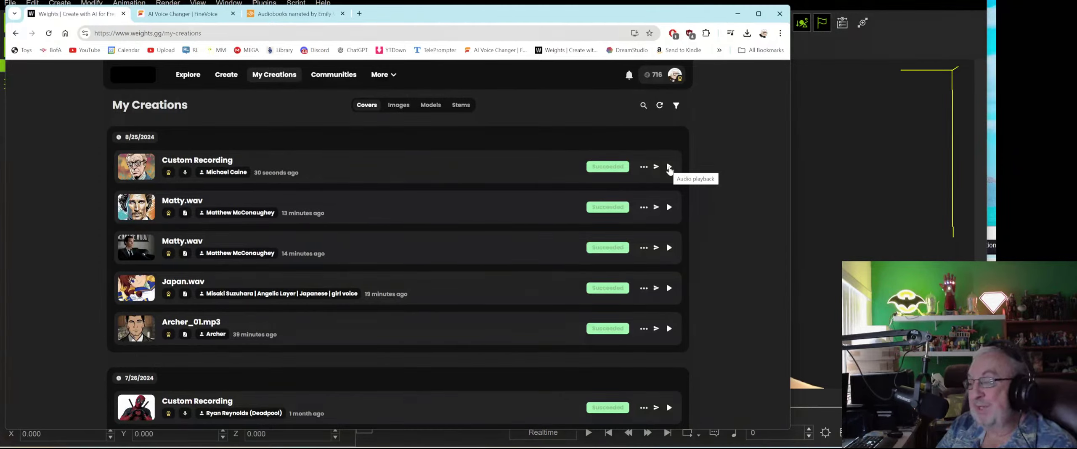
pyautogui.click(668, 167)
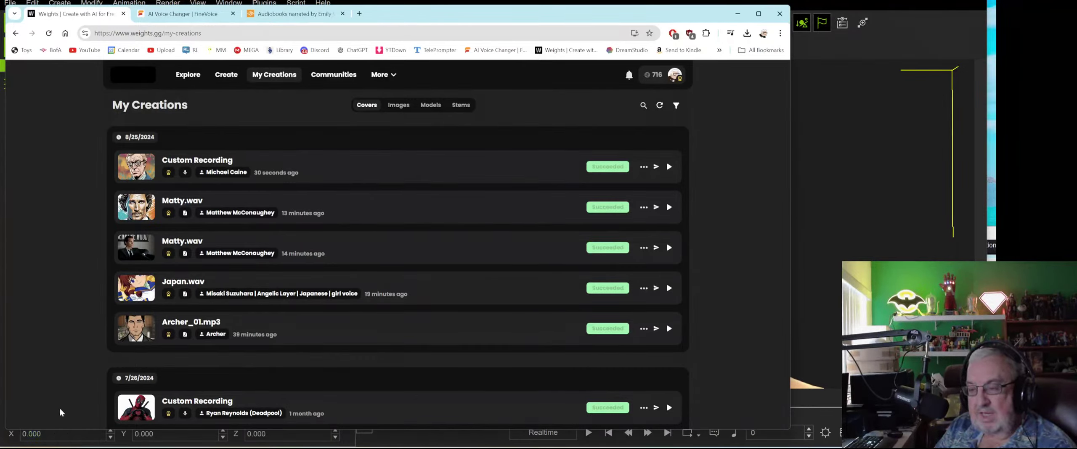
# Download the Output file of the Michael Caine custom recording cover.
pyautogui.click(646, 168)
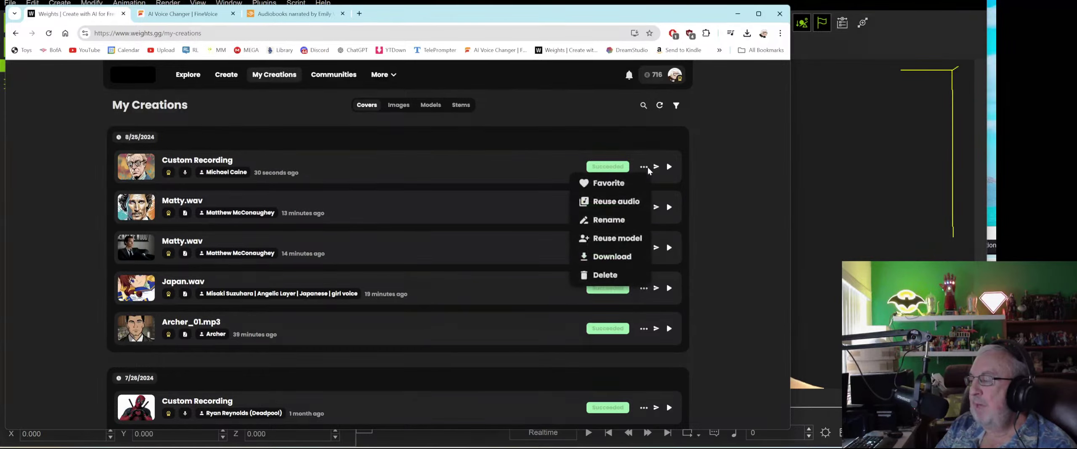
pyautogui.click(628, 258)
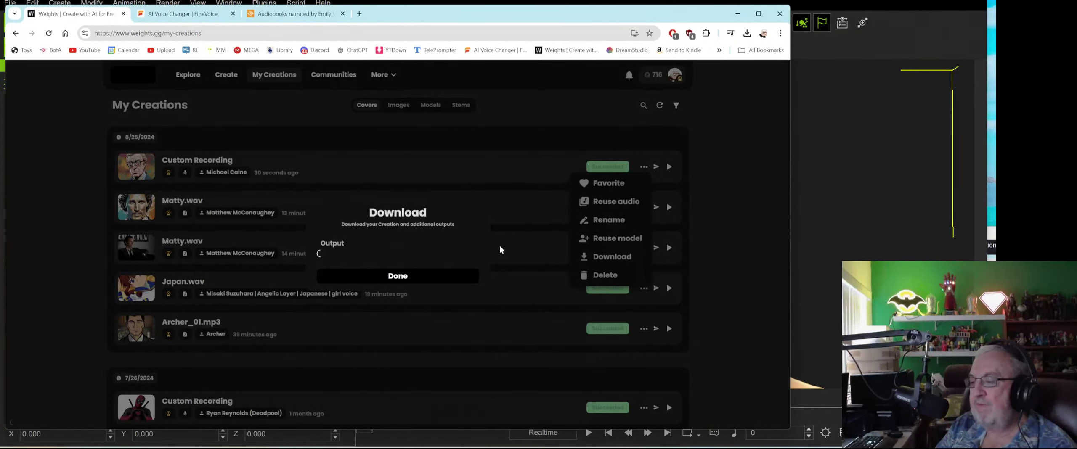
pyautogui.click(421, 275)
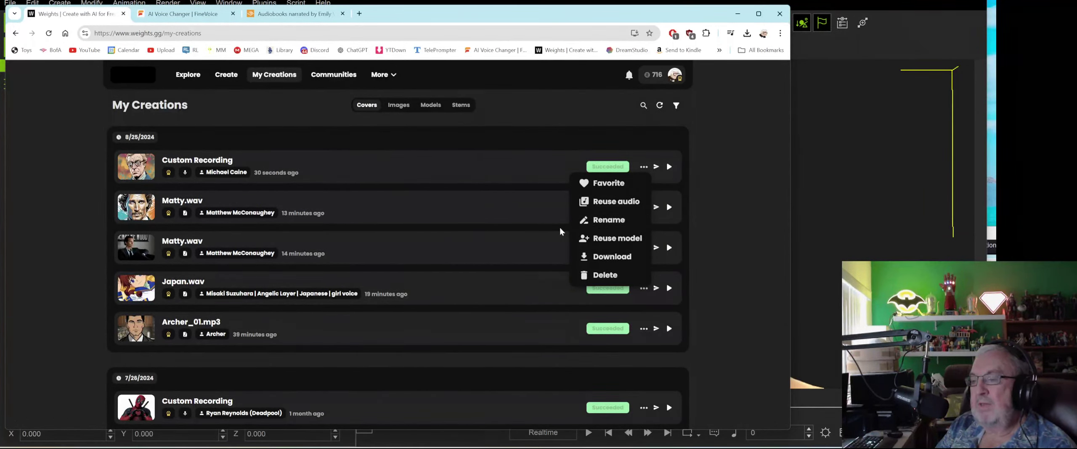
pyautogui.click(602, 257)
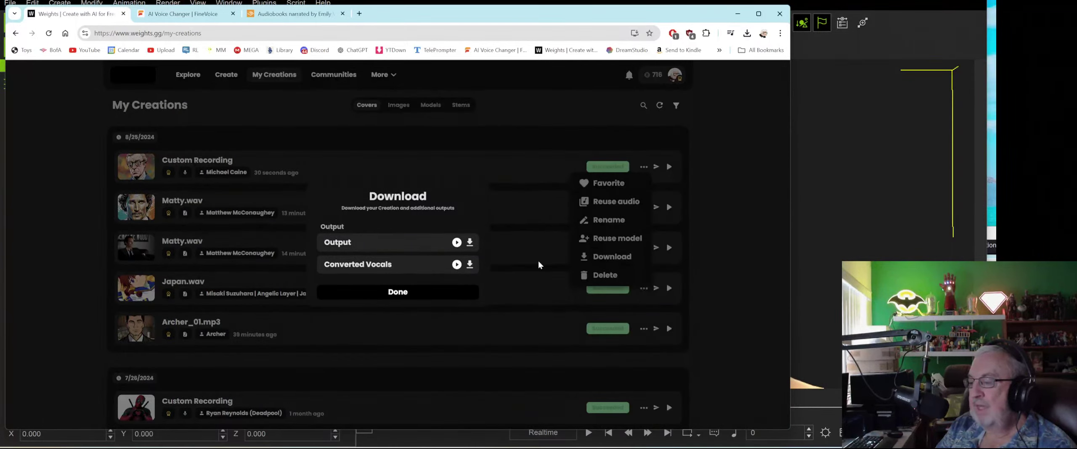
pyautogui.click(470, 243)
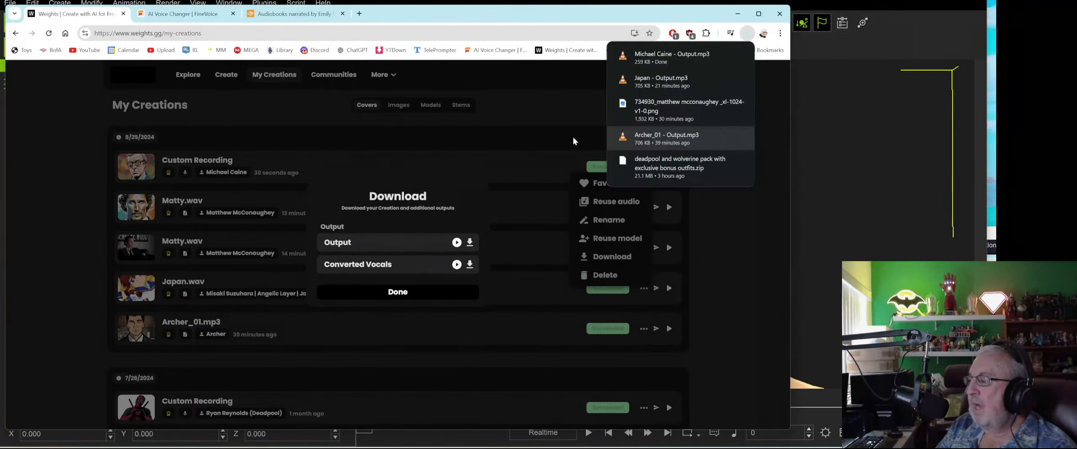
# Switch to FineVoice and request downloads of the converted Archer_01.mp3 and EmmaTest.mp3 from the conversion results.
pyautogui.click(189, 17)
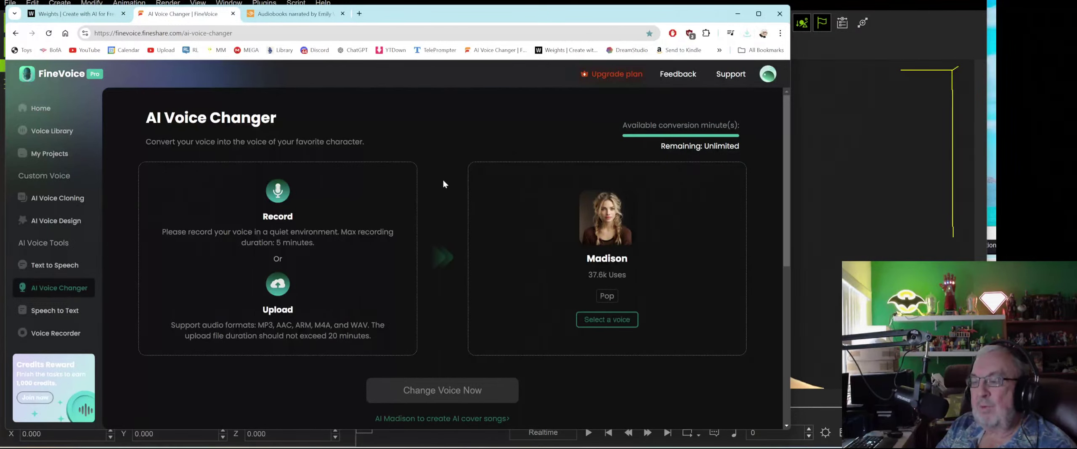
pyautogui.scroll(-5, 362, 296)
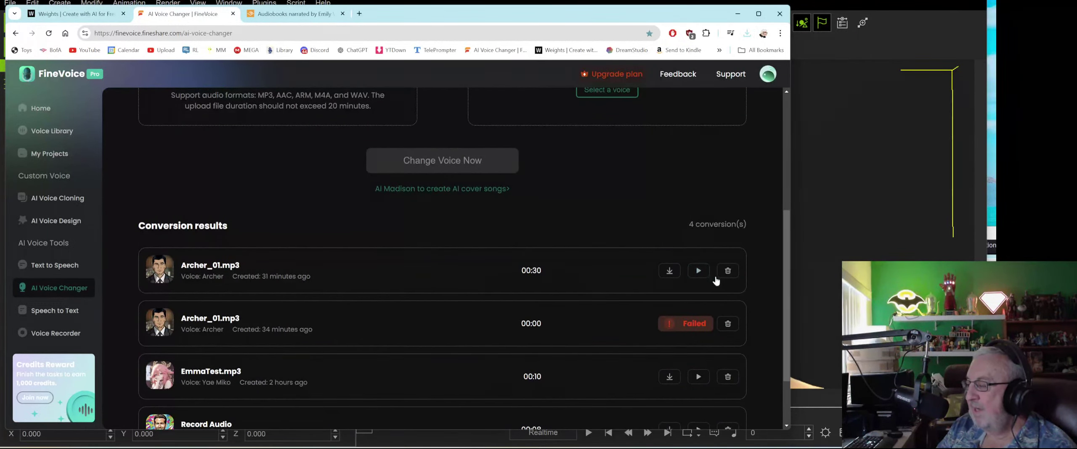
pyautogui.click(667, 274)
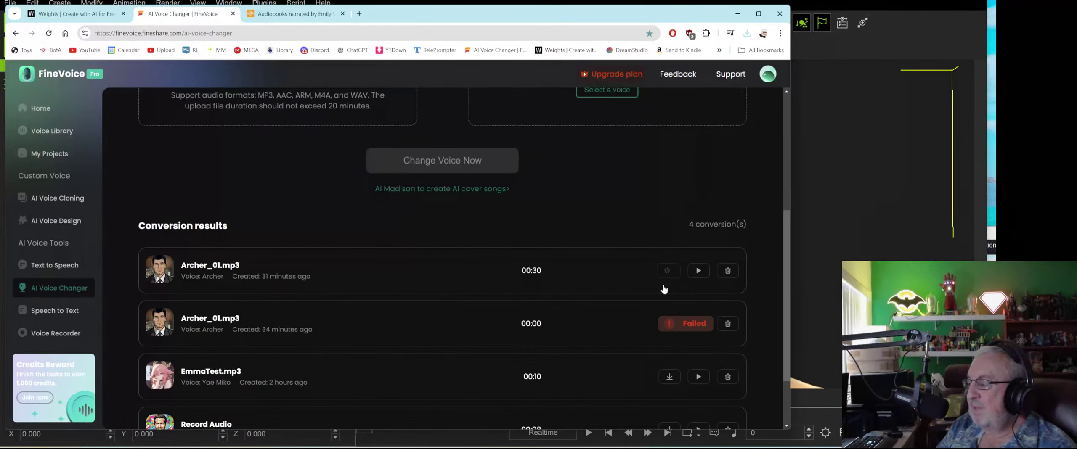
pyautogui.scroll(-1, 612, 287)
pyautogui.scroll(-1, 611, 286)
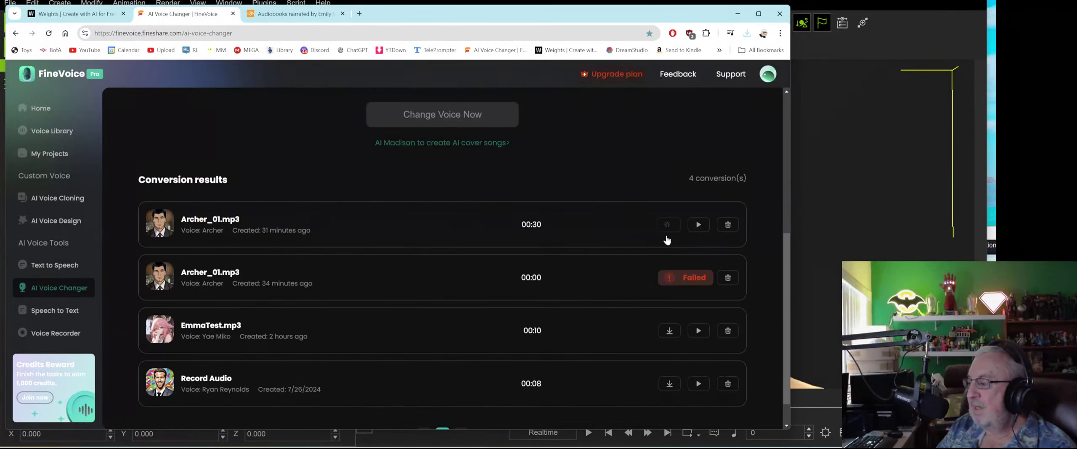
pyautogui.scroll(-1, 602, 247)
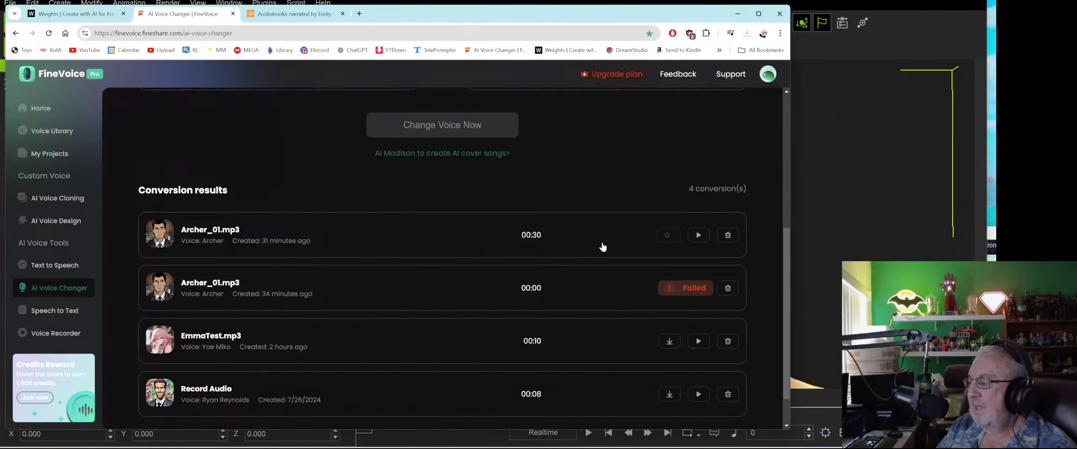
pyautogui.click(668, 297)
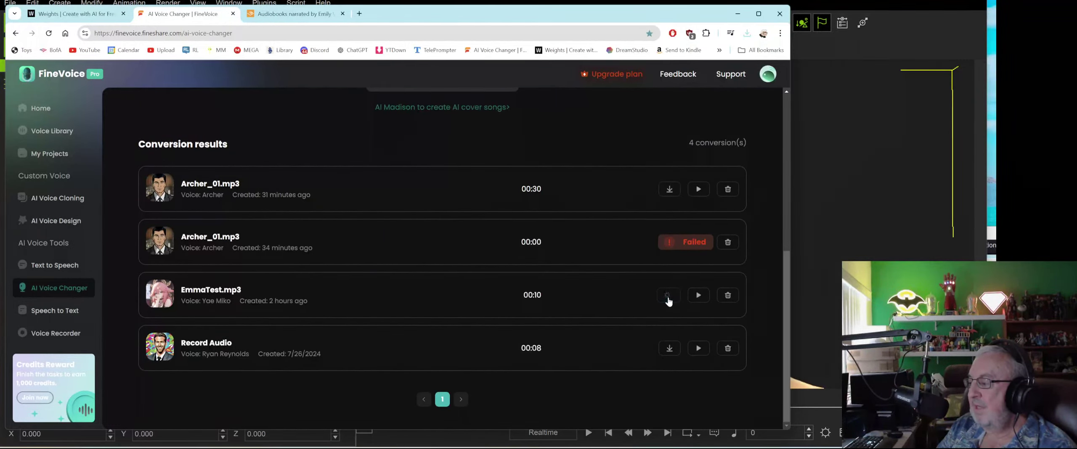
pyautogui.click(667, 193)
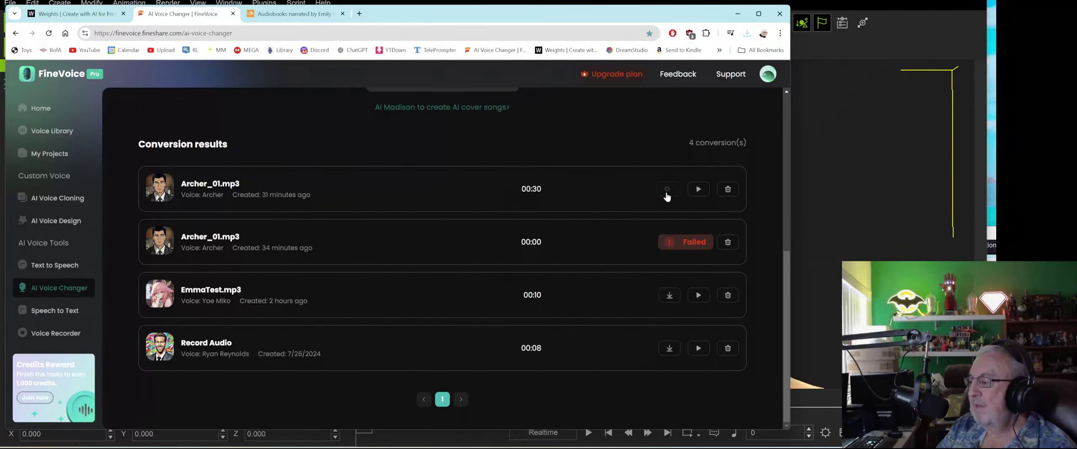
# Block FineVoice from downloading multiple files, and return to Weights to close the cover's Download dialog.
pyautogui.scroll(7, 595, 213)
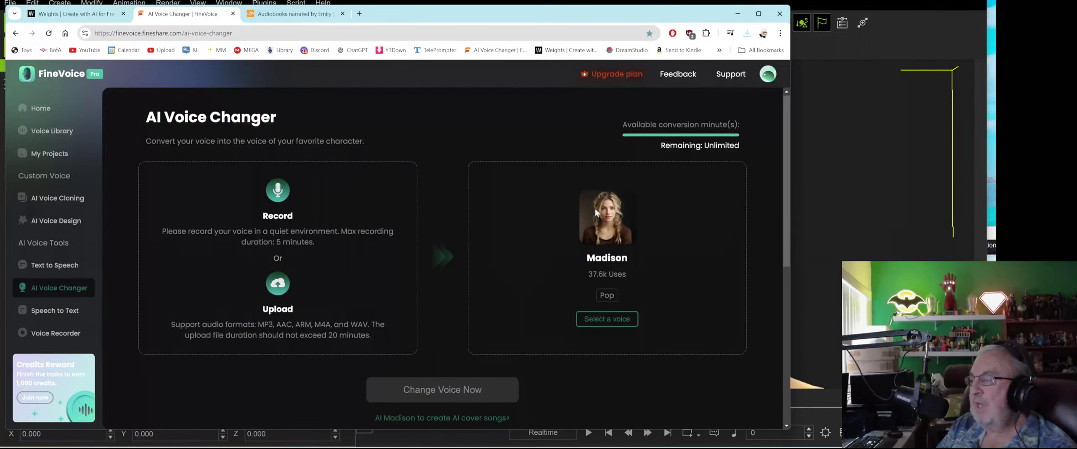
pyautogui.scroll(-6, 595, 213)
pyautogui.scroll(-1, 594, 209)
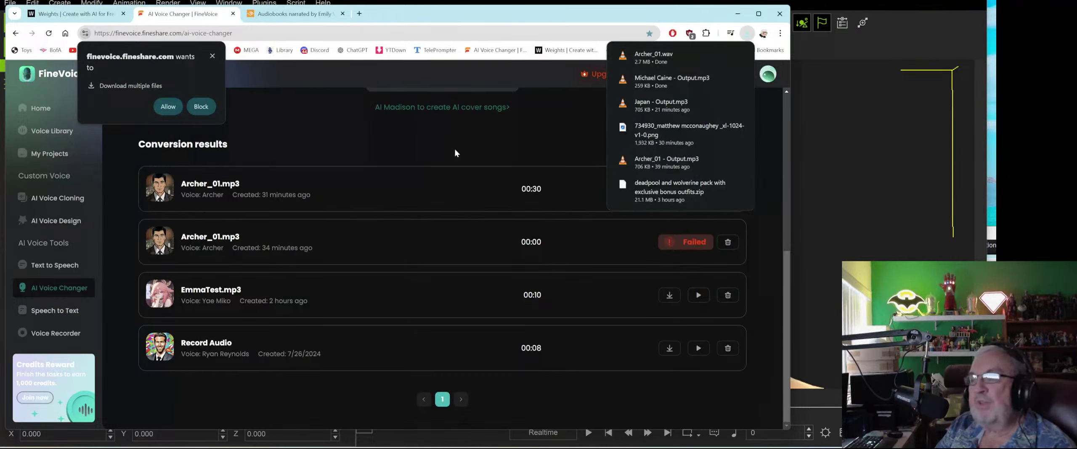
pyautogui.click(201, 106)
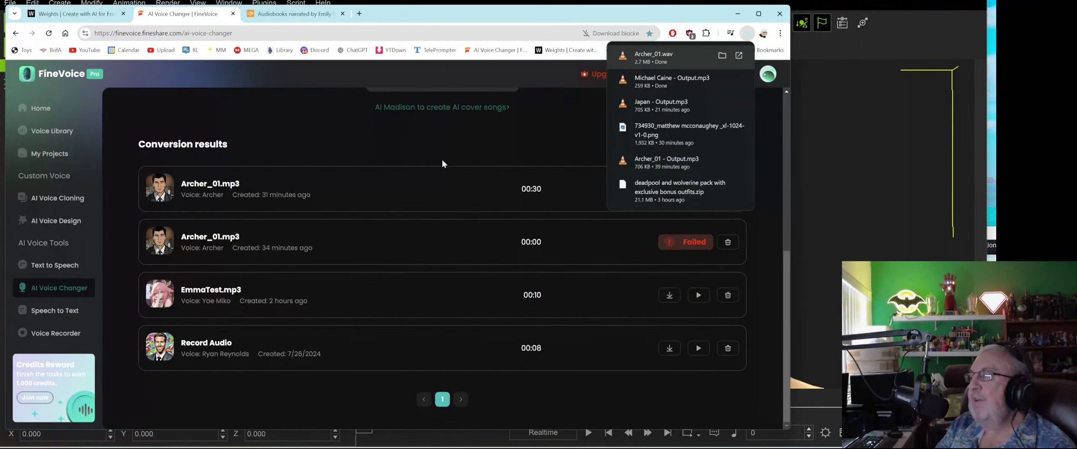
pyautogui.scroll(7, 289, 156)
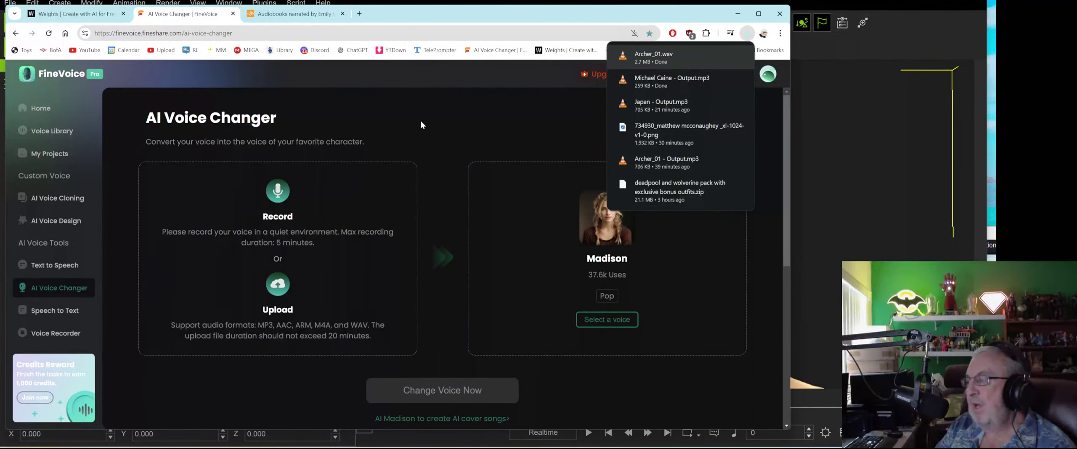
pyautogui.hotkey('ctrl', 'shift', 'Tab')
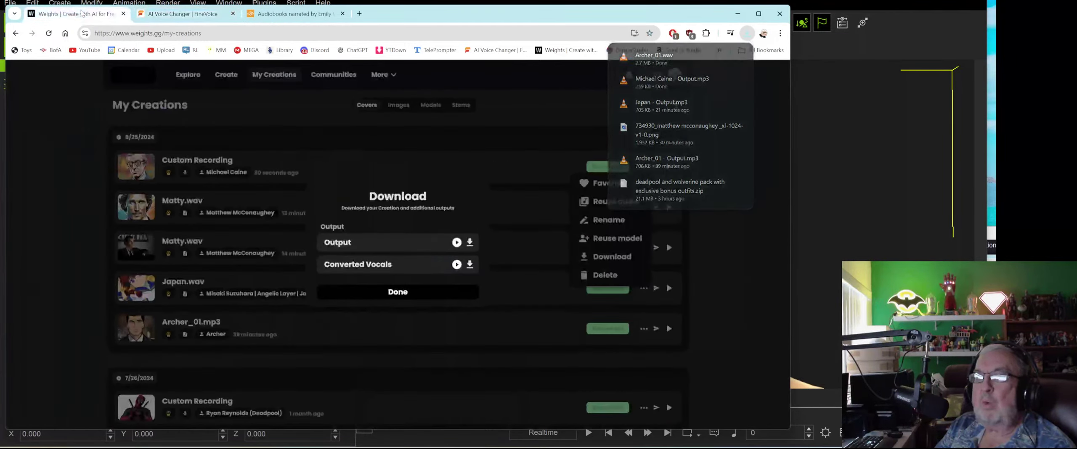
pyautogui.click(402, 293)
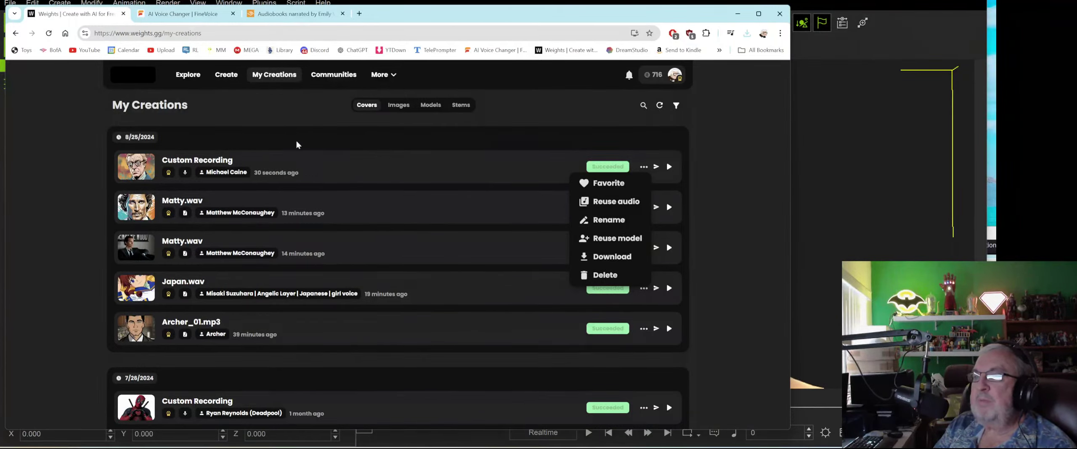
# Switch to FineVoice and look through the conversion results, the AI Voice Design page and the own cloned voices.
pyautogui.click(190, 14)
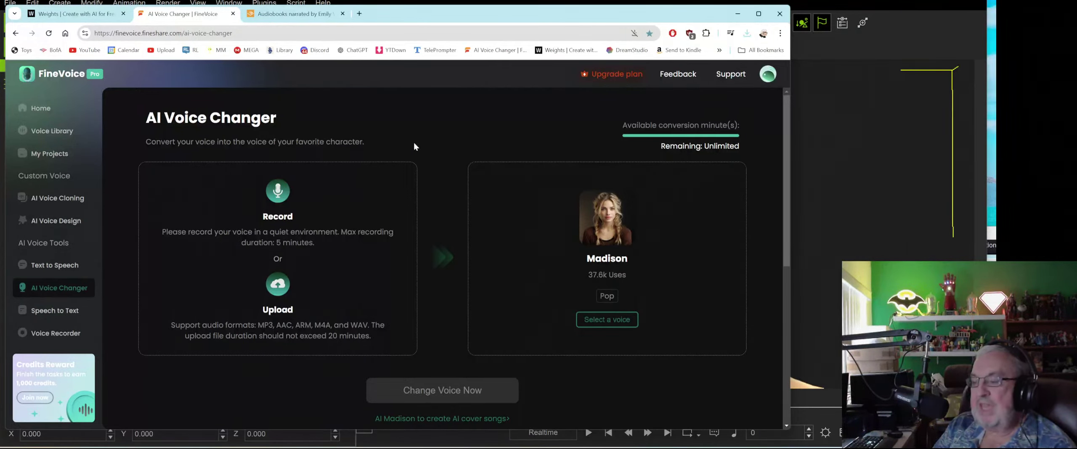
pyautogui.scroll(-7, 414, 143)
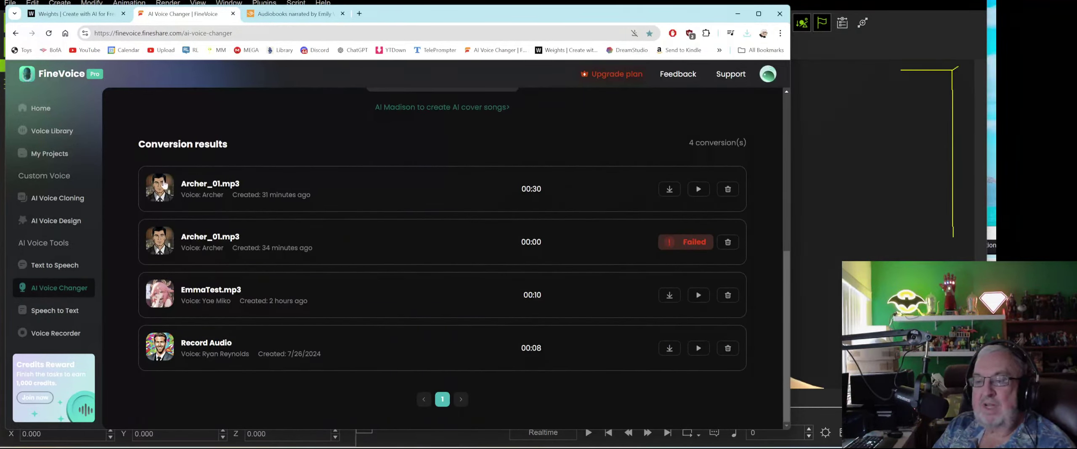
pyautogui.click(44, 227)
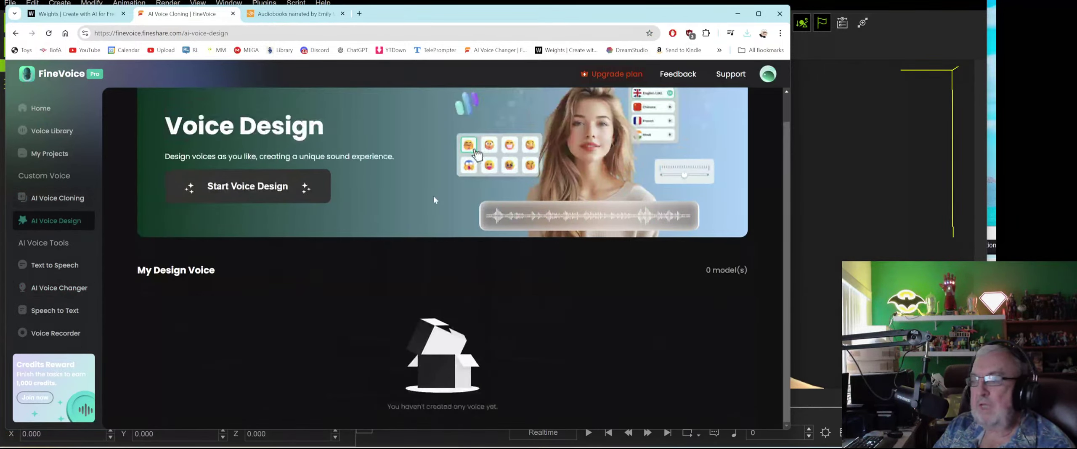
pyautogui.click(47, 201)
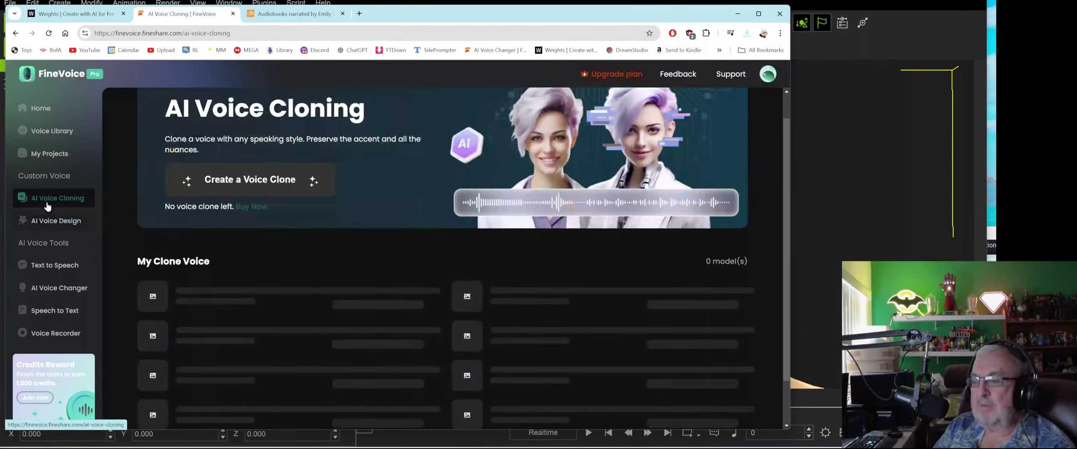
pyautogui.scroll(-2, 312, 211)
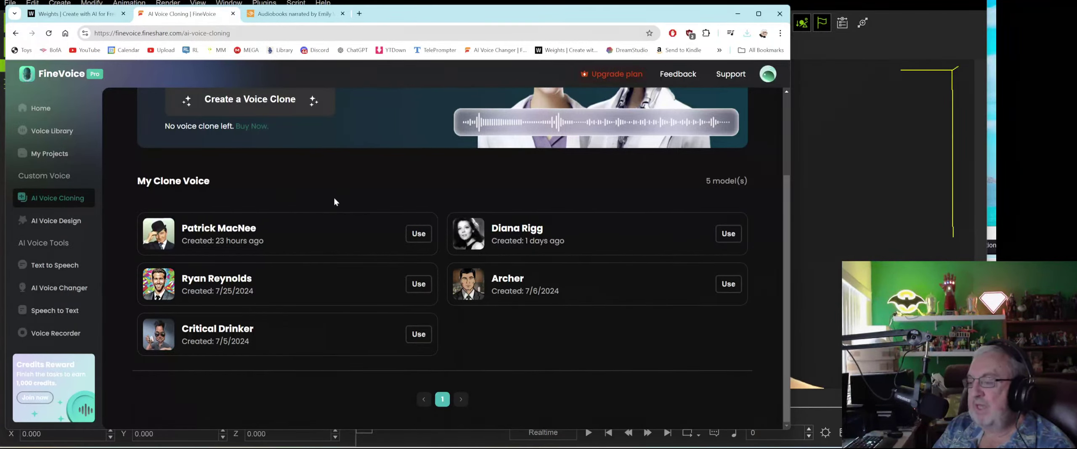
# Switch to Weights, look through the own voice models in My Creations, and return to the iClone project.
pyautogui.click(72, 13)
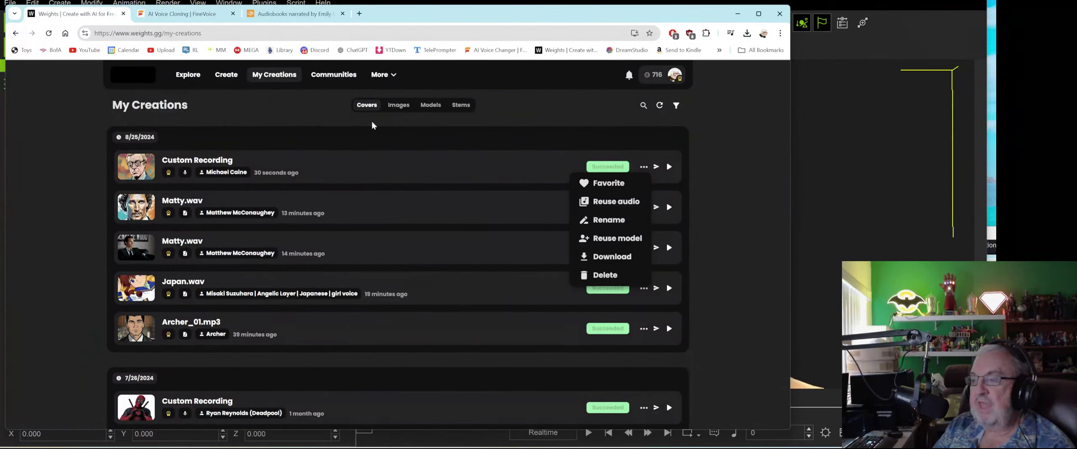
pyautogui.click(423, 109)
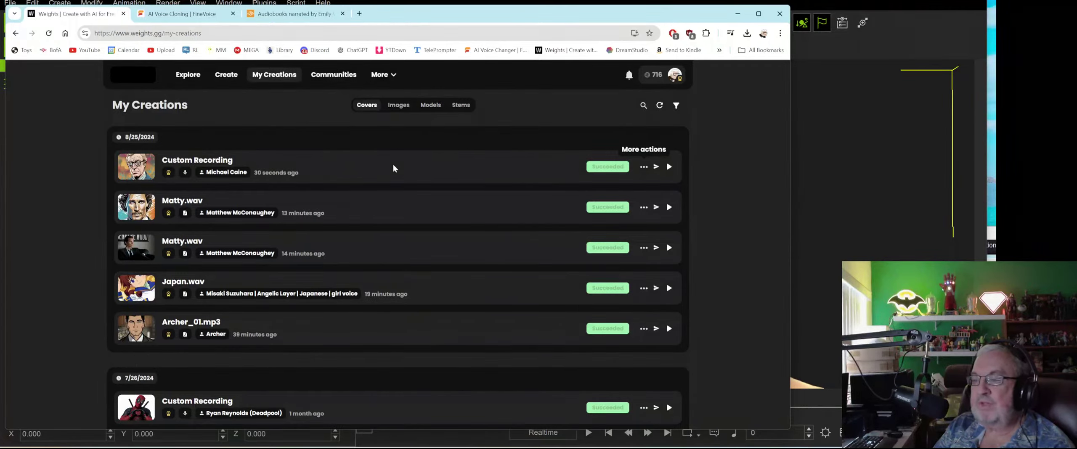
pyautogui.click(426, 108)
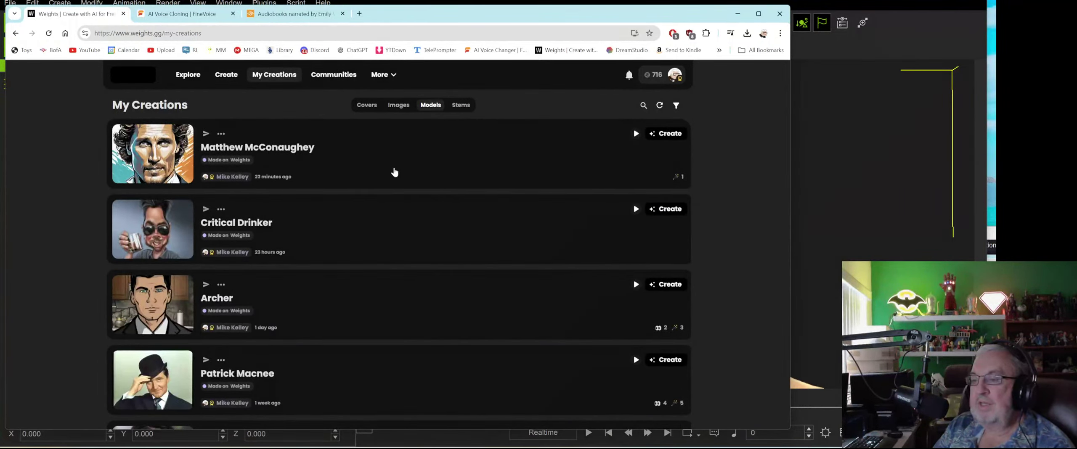
pyautogui.scroll(-5, 396, 170)
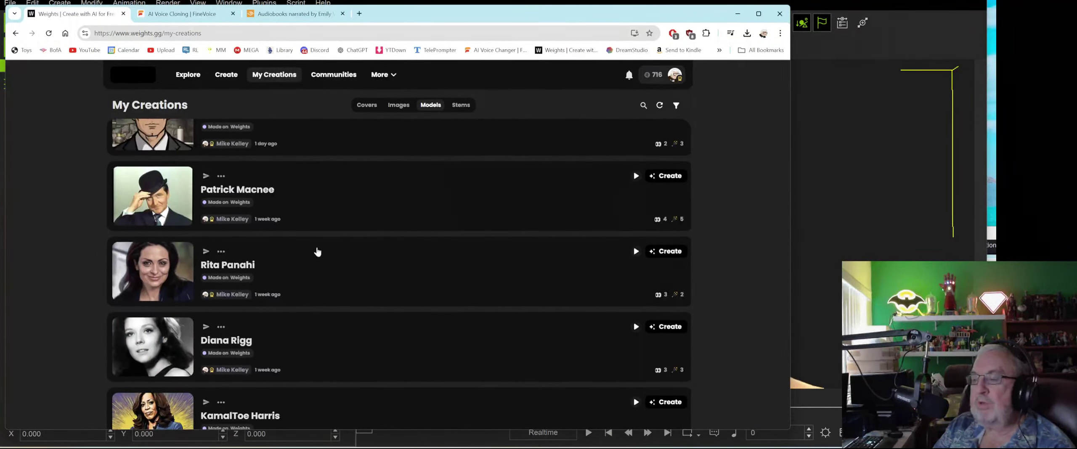
pyautogui.scroll(5, 418, 227)
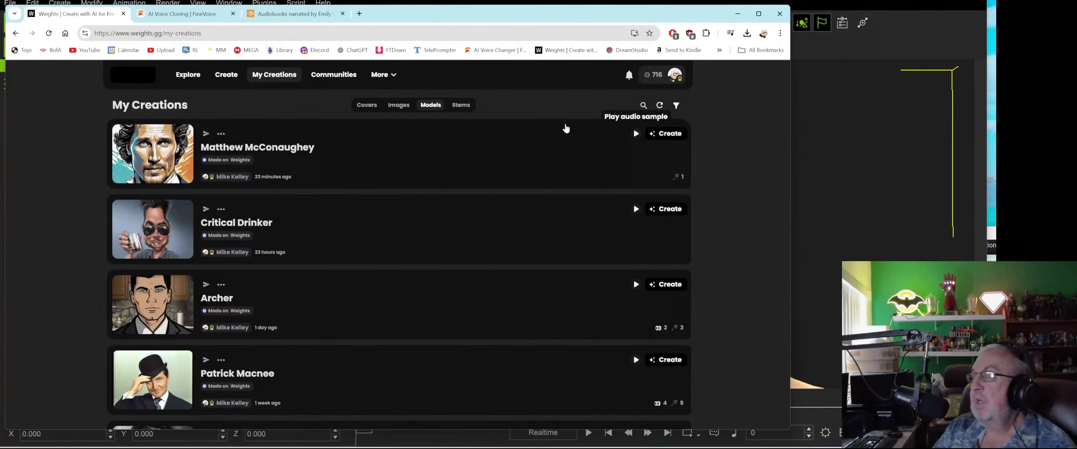
pyautogui.hotkey('alt', 'Tab')
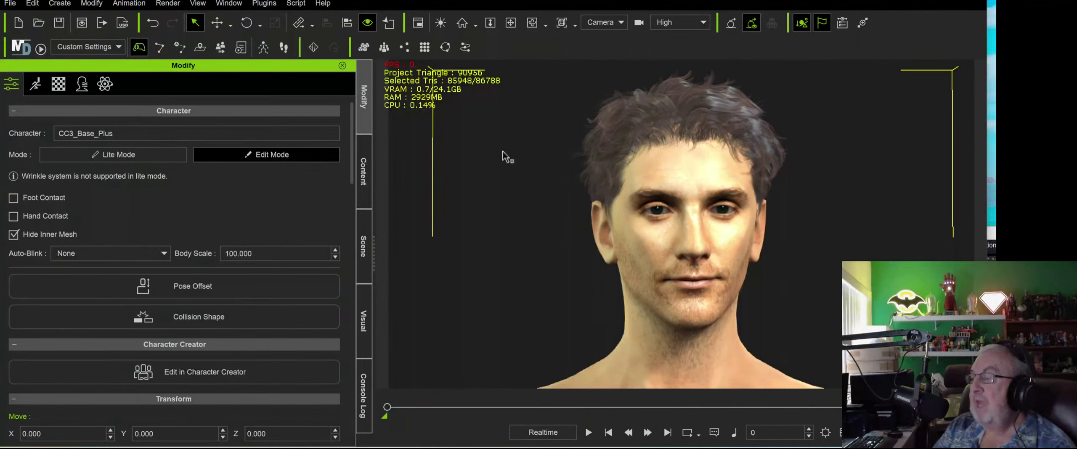
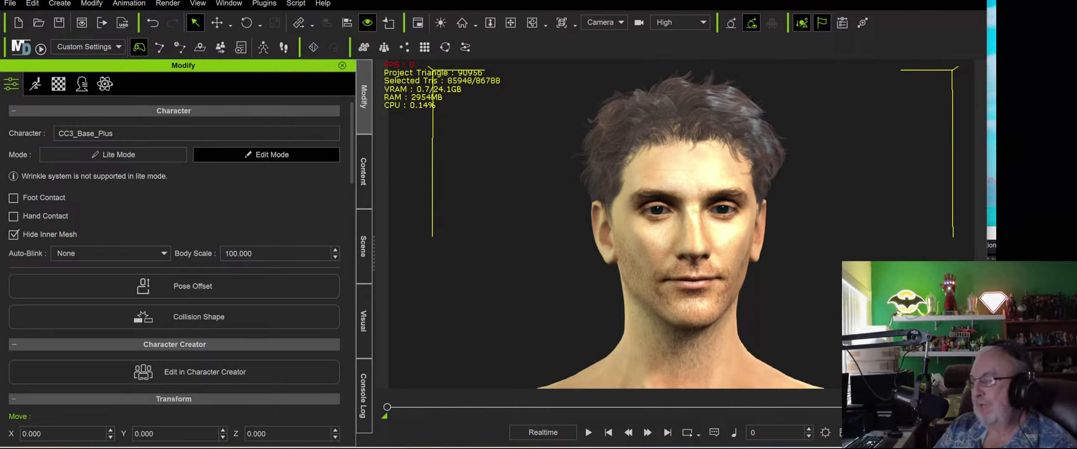
pyautogui.click(991, 399)
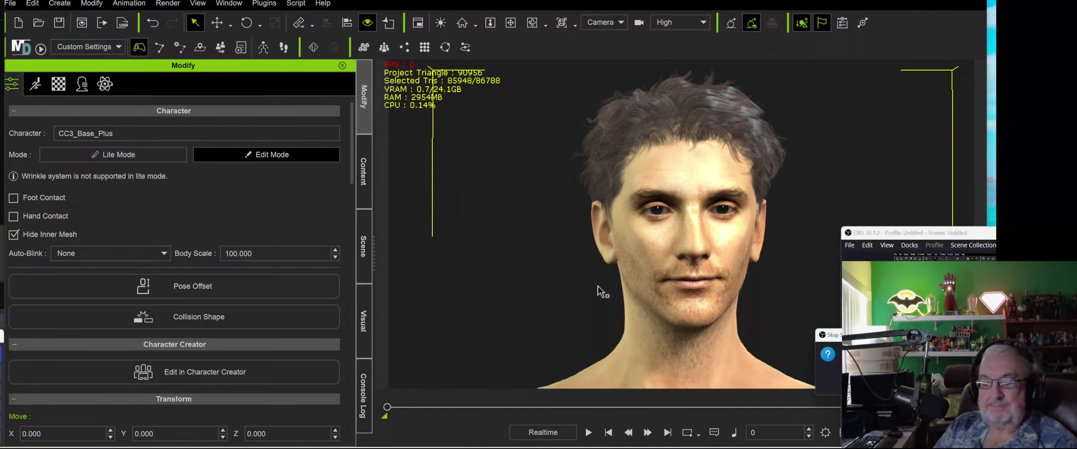